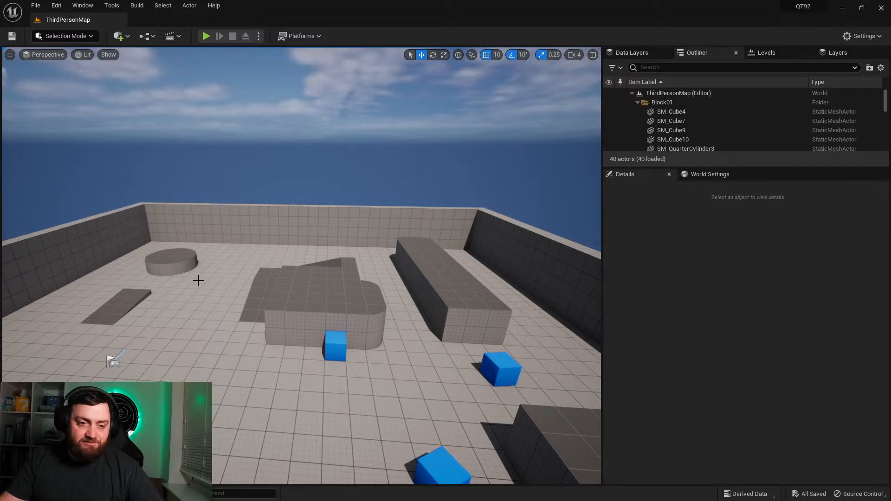
pyautogui.moveTo(338, 301); pyautogui.dragTo(371, 301, button='right')
pyautogui.press('w')
pyautogui.press('d')
pyautogui.press('d')
pyautogui.press('w')
pyautogui.press('a')
pyautogui.press('w')
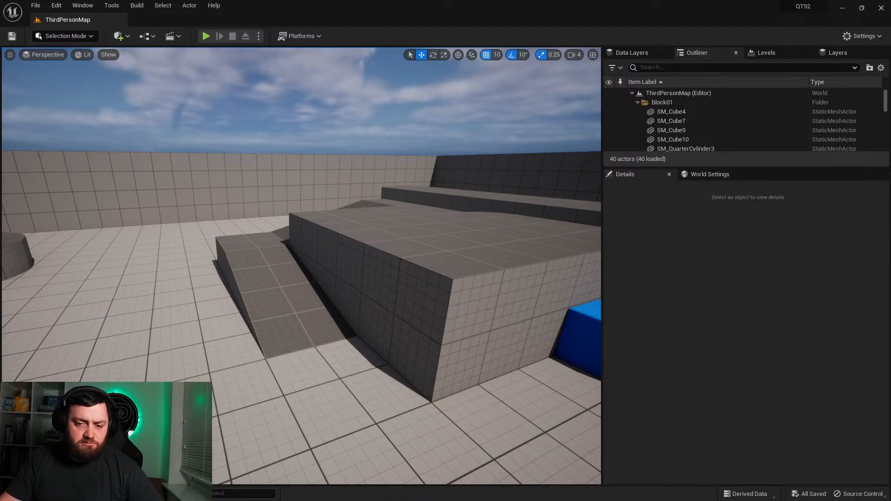
# Step: Create a new material in the Content folder and open it for editing
pyautogui.click(32, 494)
pyautogui.rightClick(461, 366)
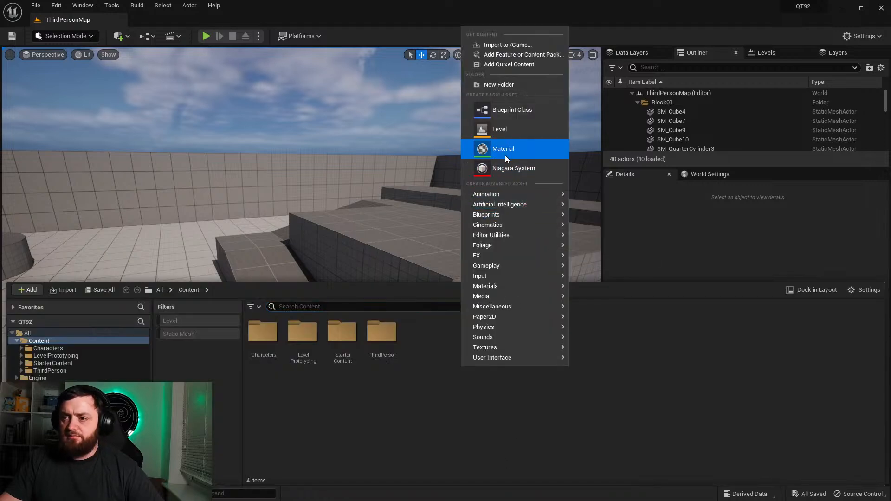
pyautogui.click(506, 170)
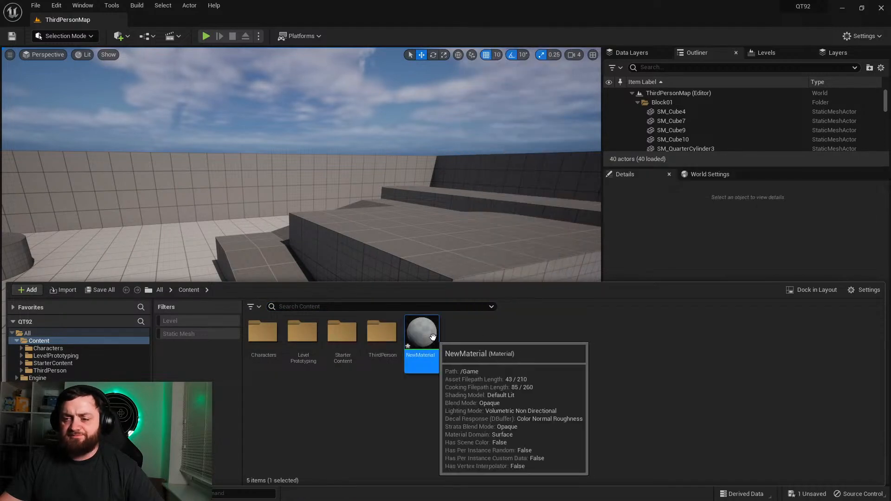
pyautogui.doubleClick(436, 335)
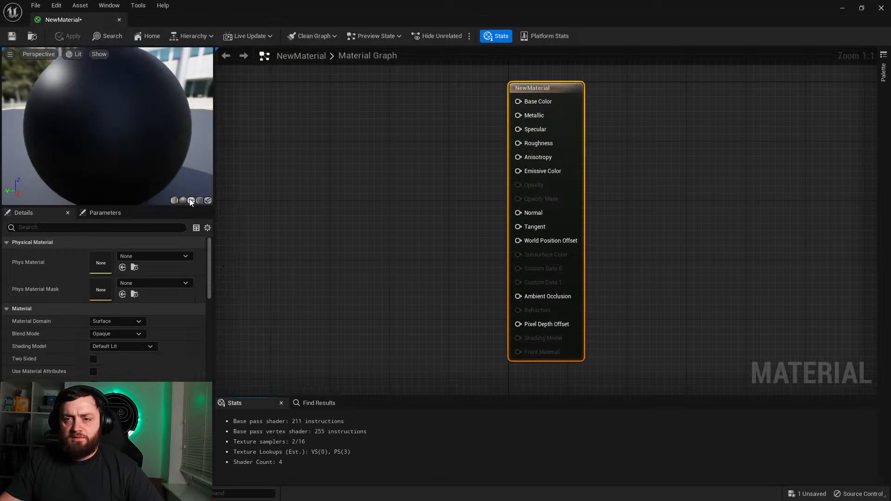
# Step: Switch the material preview mesh to a plane and view it at an angle
pyautogui.click(190, 200)
pyautogui.moveTo(166, 160); pyautogui.dragTo(139, 160)
pyautogui.moveTo(556, 284); pyautogui.dragTo(651, 284, button='right')
pyautogui.moveTo(578, 146); pyautogui.dragTo(520, 218, button='right')
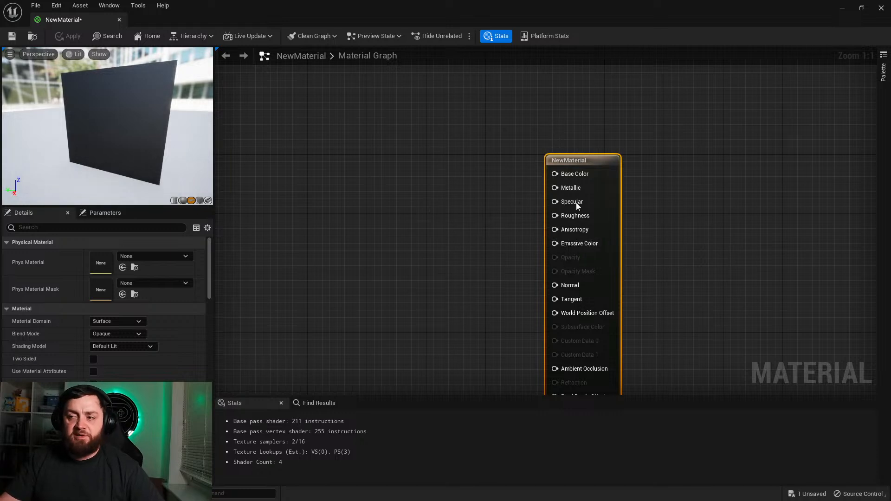
pyautogui.moveTo(426, 250); pyautogui.dragTo(481, 218, button='right')
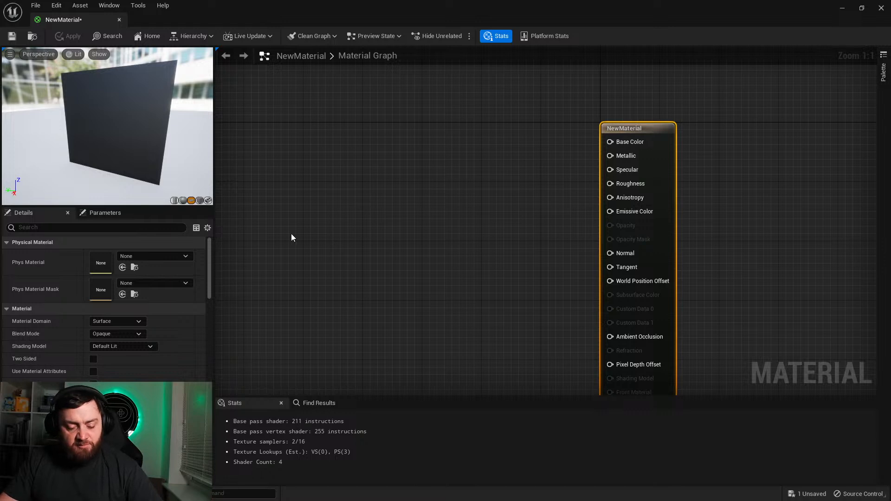
# Step: Add a LinearGradient node, connect its UGradient output to the material's Roughness, and inspect the preview from another angle
pyautogui.rightClick(366, 208)
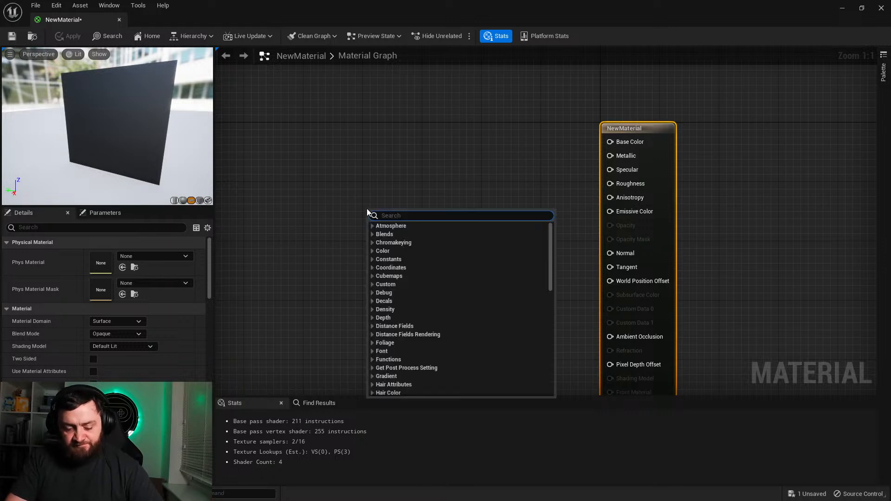
pyautogui.write('linear ')
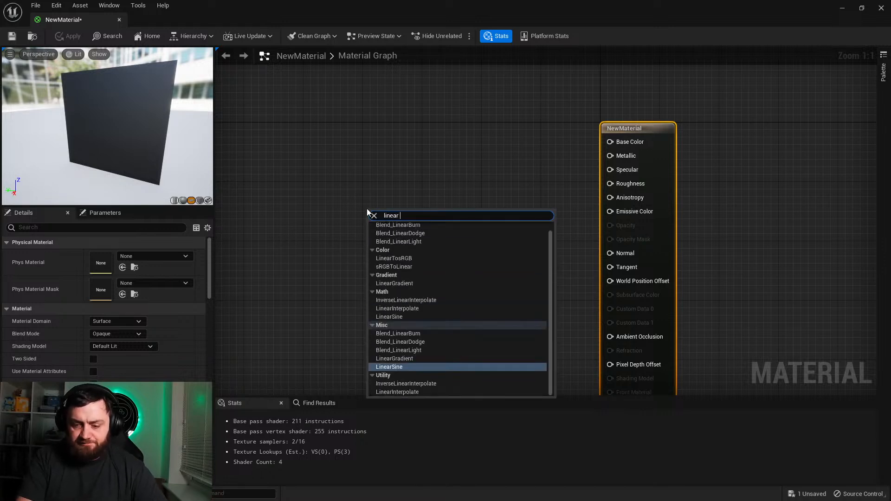
pyautogui.write('gradien')
pyautogui.press('Return')
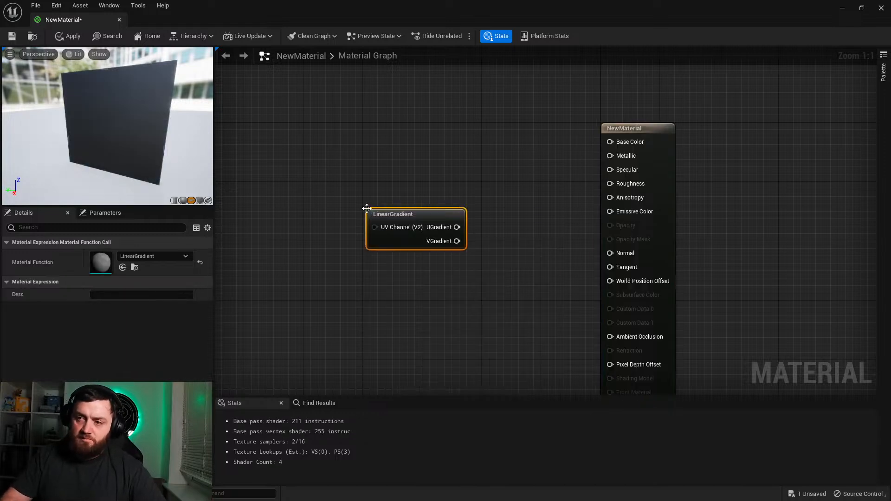
pyautogui.moveTo(451, 227); pyautogui.dragTo(624, 182)
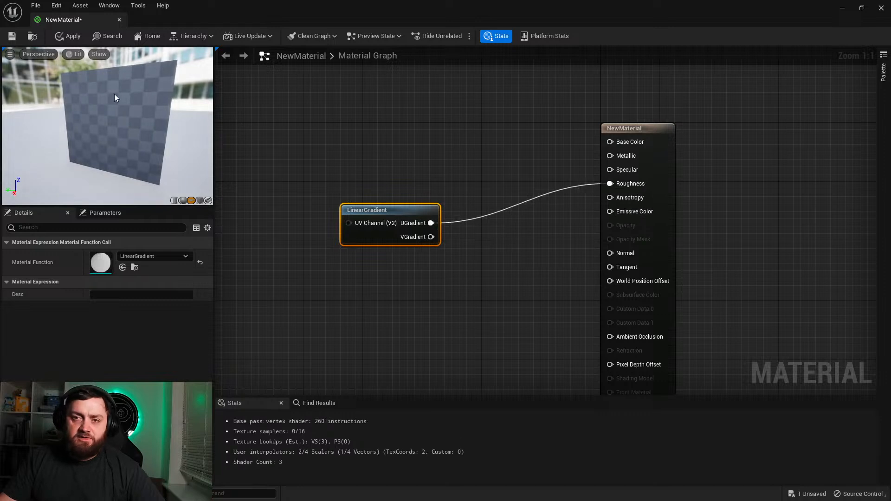
pyautogui.moveTo(124, 135); pyautogui.dragTo(149, 135)
pyautogui.moveTo(77, 133)
pyautogui.mouseDown()
pyautogui.moveTo(112, 126)
pyautogui.moveTo(79, 135)
pyautogui.mouseUp()
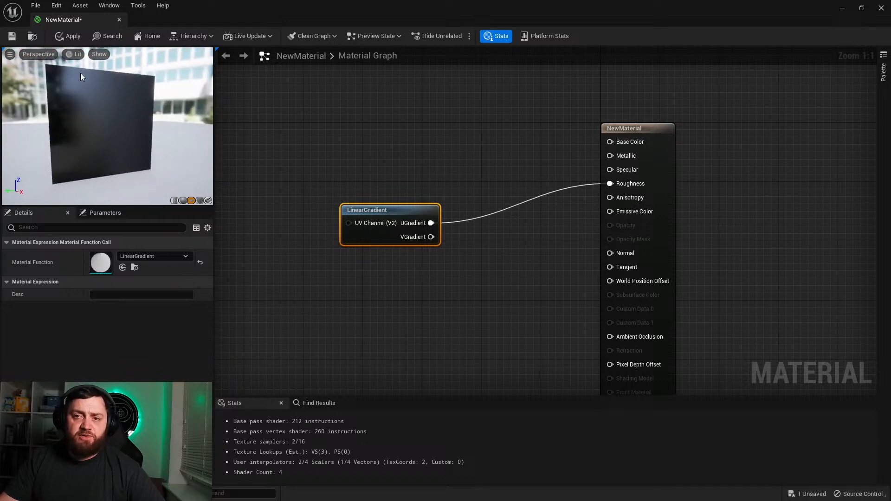
# Step: Delete the LinearGradient node from the material graph
pyautogui.click(355, 169)
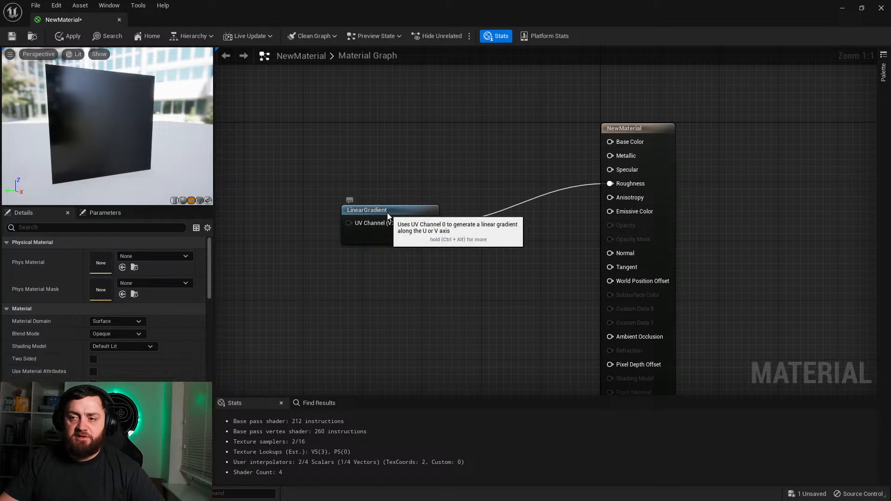
pyautogui.moveTo(387, 213); pyautogui.dragTo(363, 188)
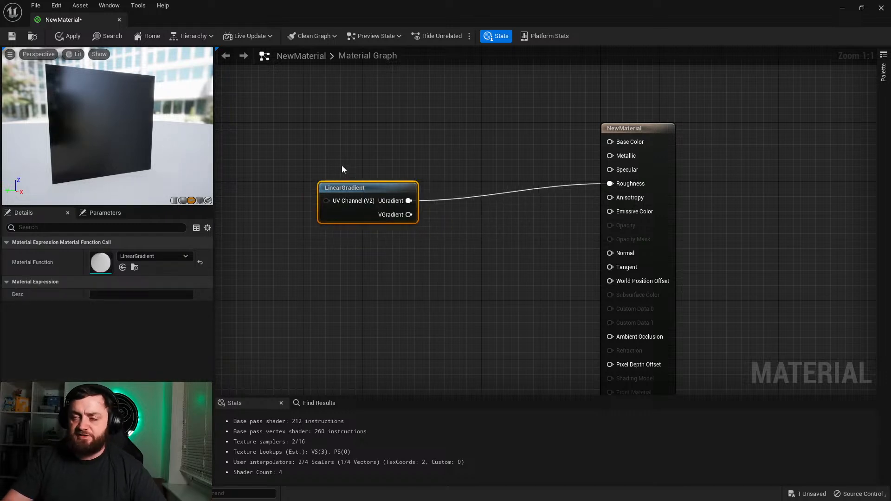
pyautogui.press('Delete')
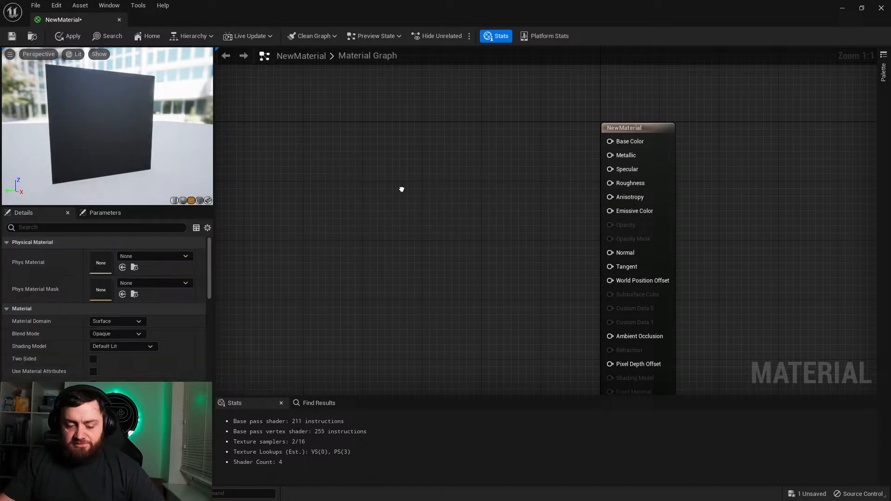
# Step: Add a Lerp (LinearInterpolate) node to the material graph
pyautogui.rightClick(402, 190)
pyautogui.write('lerp')
pyautogui.press('Return')
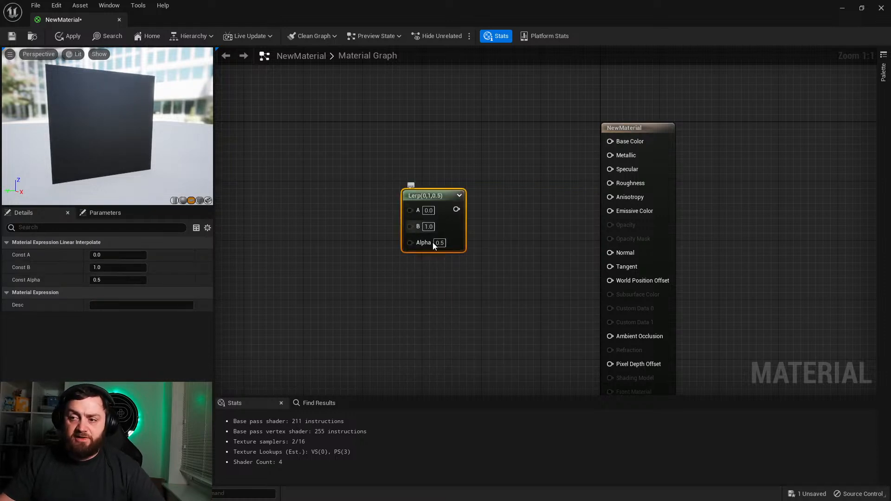
# Step: Add a scalar parameter named Matte below the Lerp node
pyautogui.moveTo(237, 326); pyautogui.dragTo(292, 339, button='right')
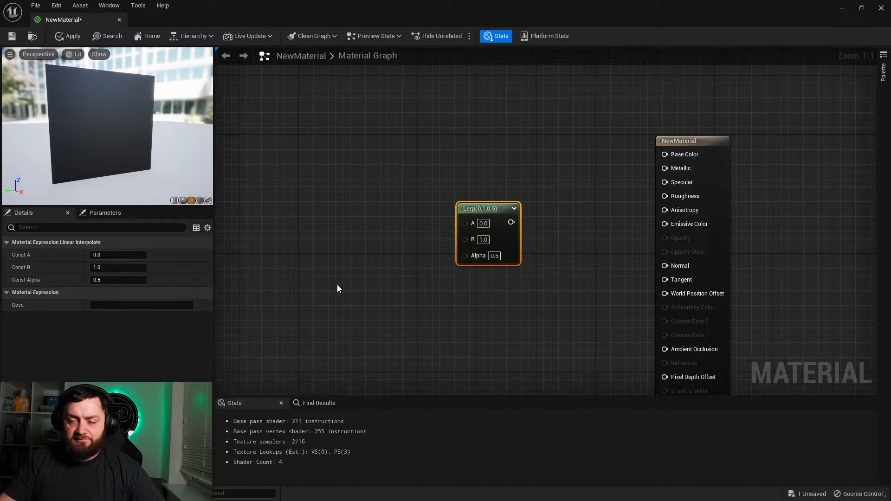
pyautogui.click(338, 289)
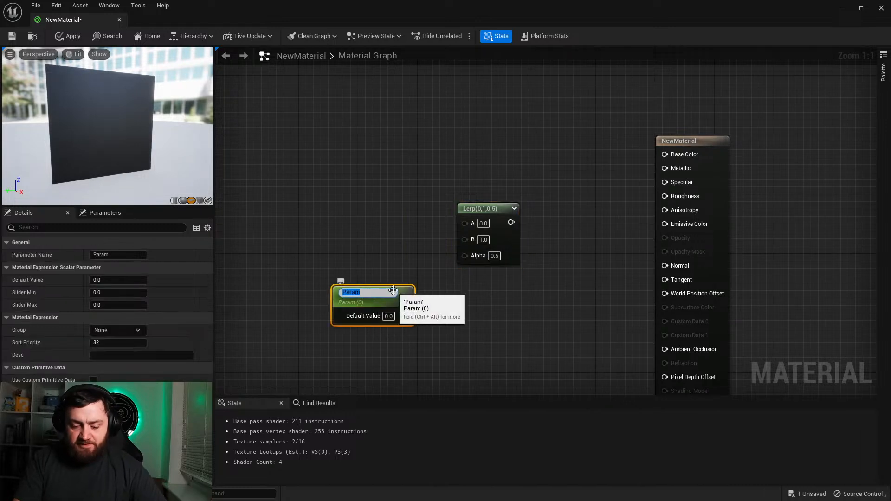
pyautogui.write('Gl')
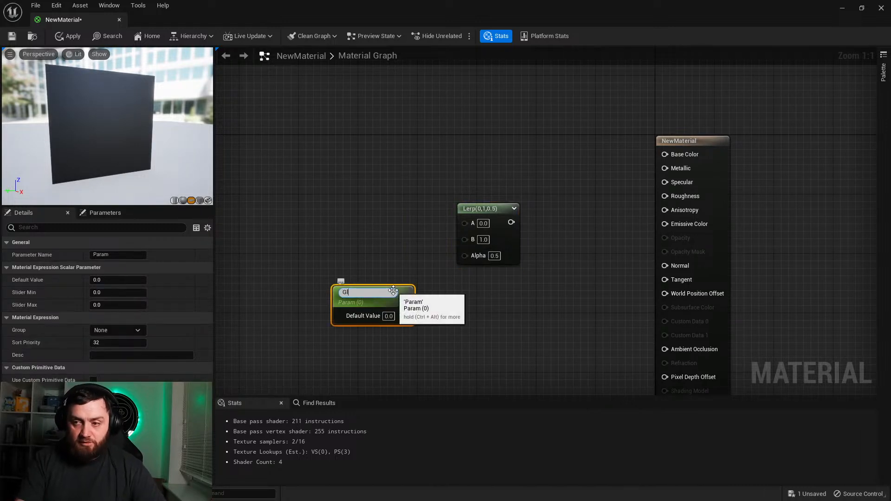
pyautogui.press('BackSpace')
pyautogui.press('BackSpace')
pyautogui.write('Matte')
pyautogui.press('Return')
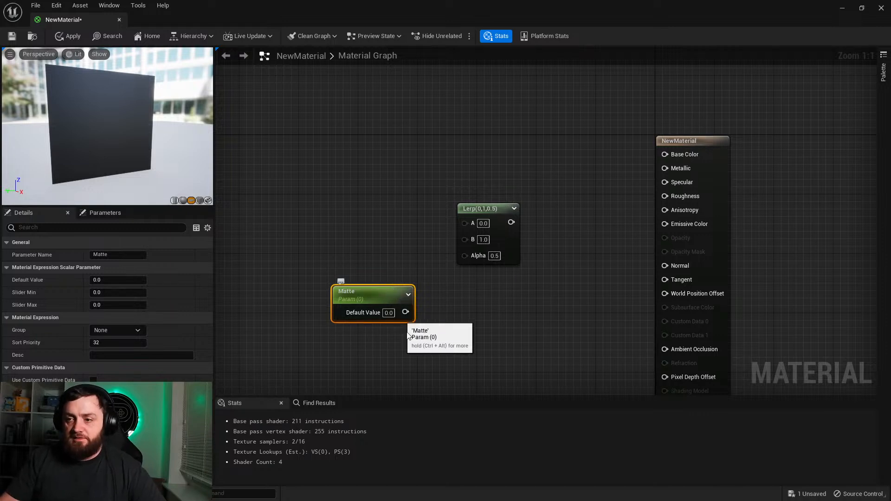
# Step: Connect Matte to the Lerp's Alpha and the Lerp output to Roughness, and apply the material
pyautogui.moveTo(405, 312); pyautogui.dragTo(465, 255)
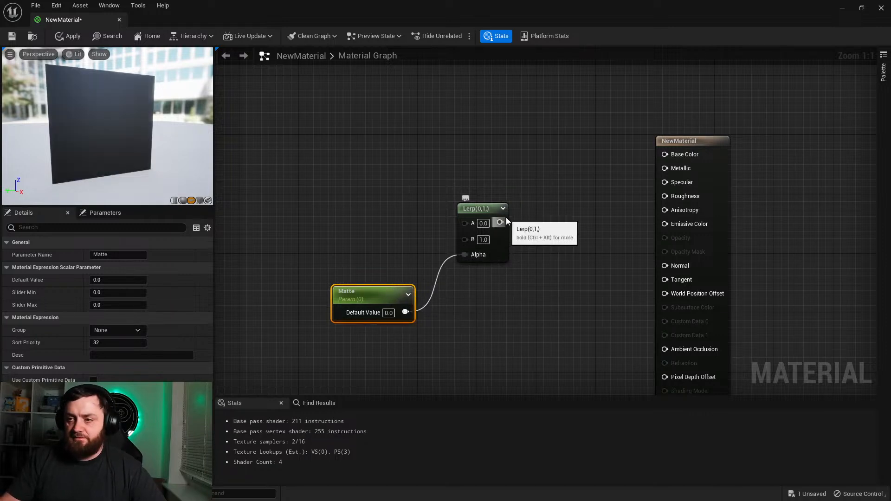
pyautogui.moveTo(500, 223); pyautogui.dragTo(678, 196)
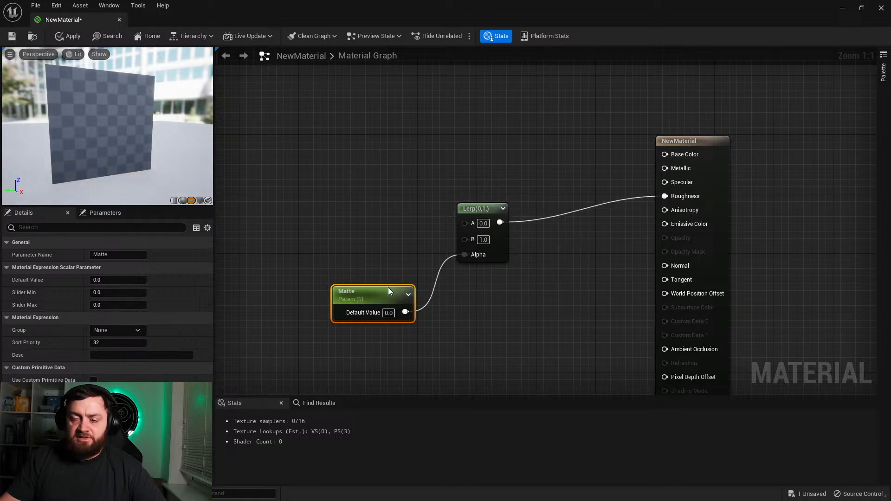
pyautogui.click(70, 35)
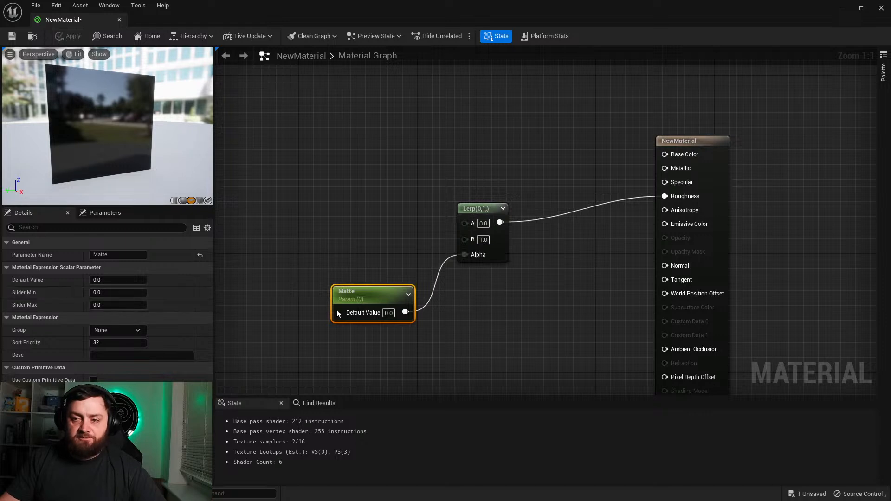
# Step: Set the Matte parameter's default value to 1 and inspect the preview plane from a different angle
pyautogui.moveTo(343, 316); pyautogui.dragTo(332, 315)
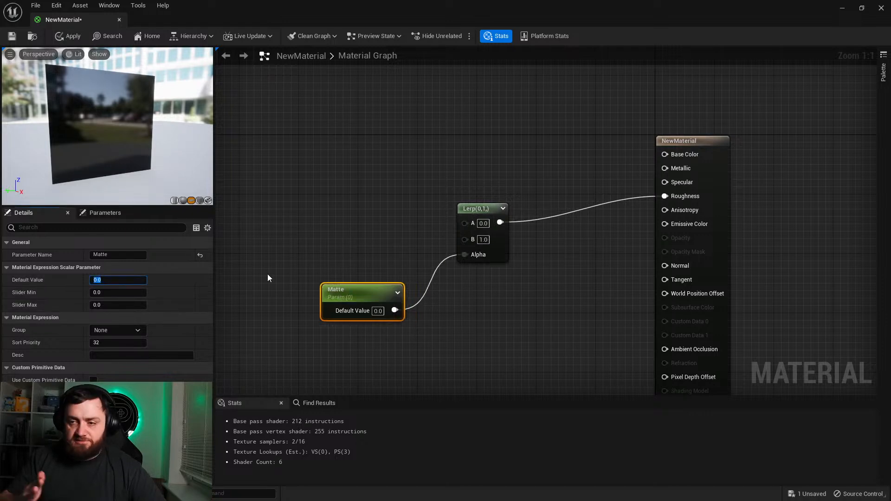
pyautogui.write('1')
pyautogui.press('Return')
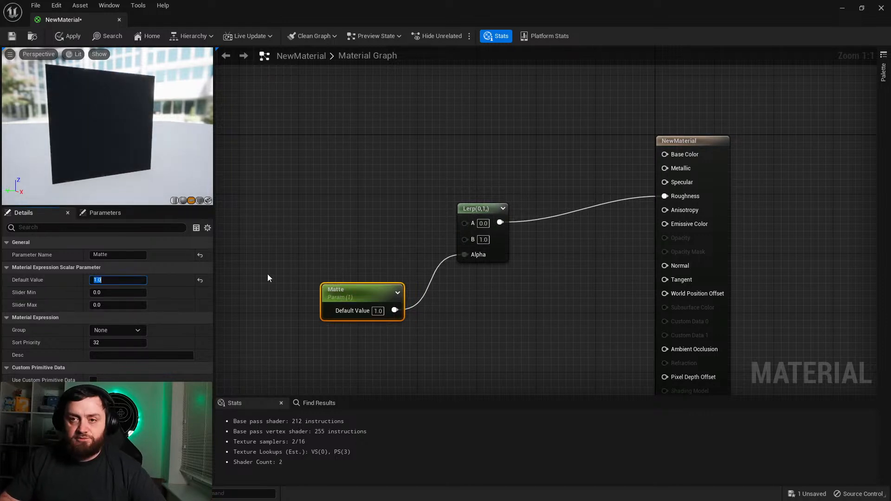
pyautogui.moveTo(117, 169); pyautogui.dragTo(118, 120, button='right')
pyautogui.moveTo(118, 125); pyautogui.dragTo(126, 142)
# Step: Move the Matte and Lerp nodes closer to the material's main node
pyautogui.moveTo(383, 295); pyautogui.dragTo(406, 288)
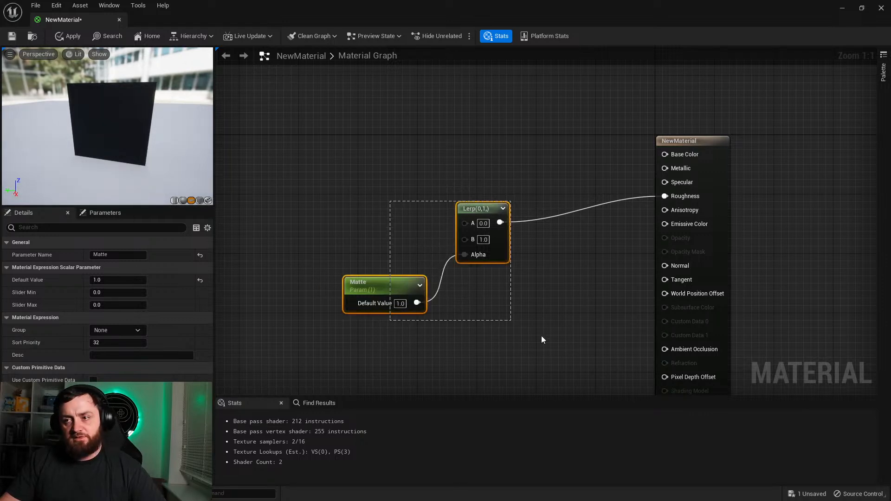
pyautogui.moveTo(506, 321); pyautogui.dragTo(506, 321)
pyautogui.moveTo(448, 204); pyautogui.dragTo(476, 197)
pyautogui.click(406, 243)
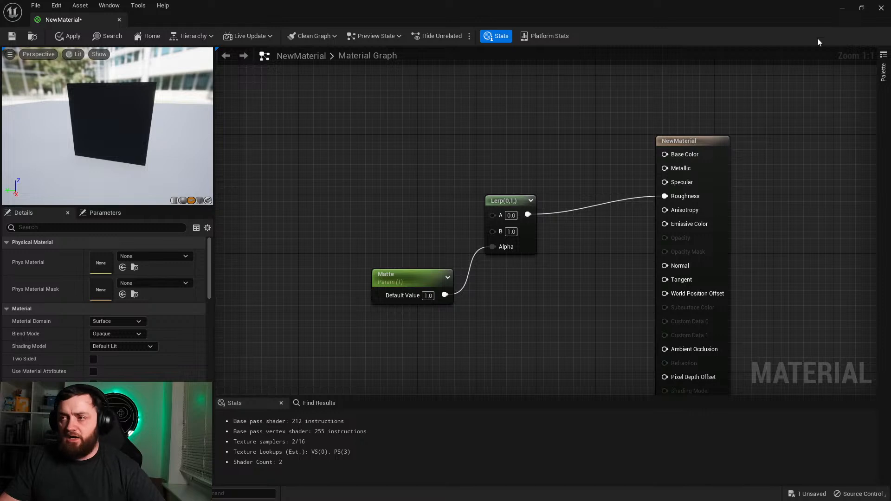
# Step: Delete the Matte and Lerp nodes and close the material editor without applying the changes
pyautogui.moveTo(369, 146); pyautogui.dragTo(702, 336)
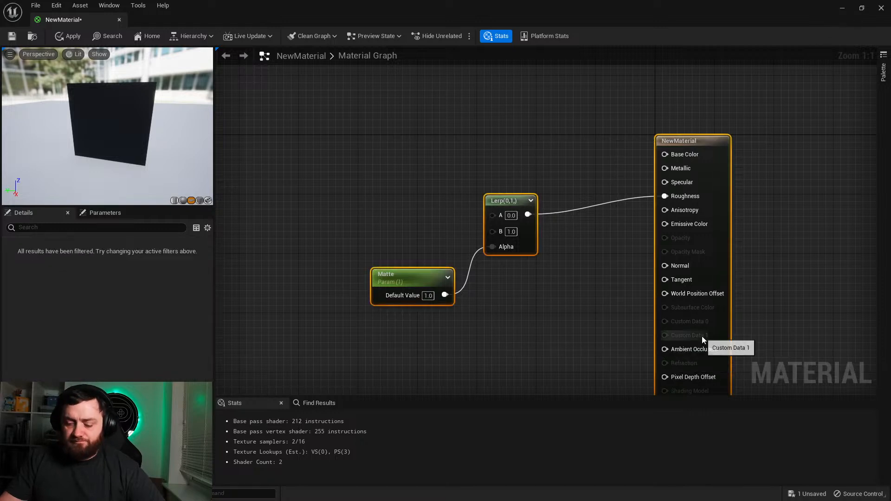
pyautogui.press('Delete')
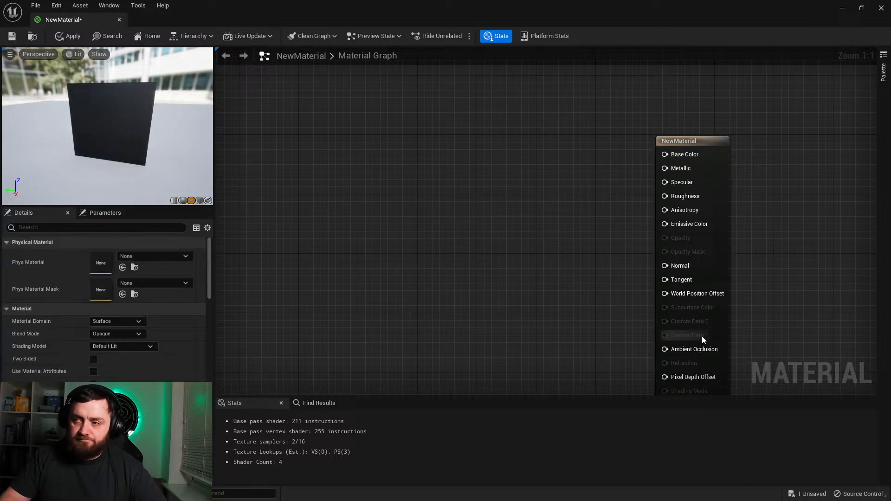
pyautogui.click(881, 8)
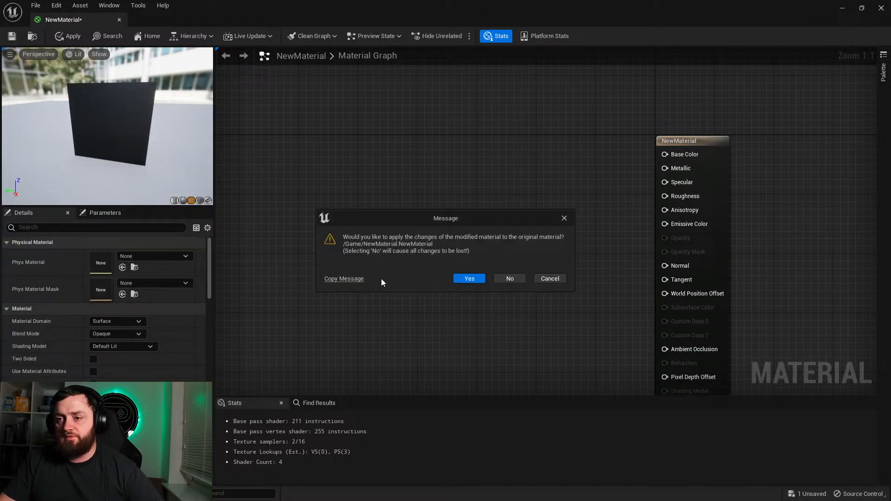
pyautogui.click(509, 278)
# Step: Delete the NewMaterial asset from the Content folder and confirm the deletion
pyautogui.hotkey('ctrl', 'space')
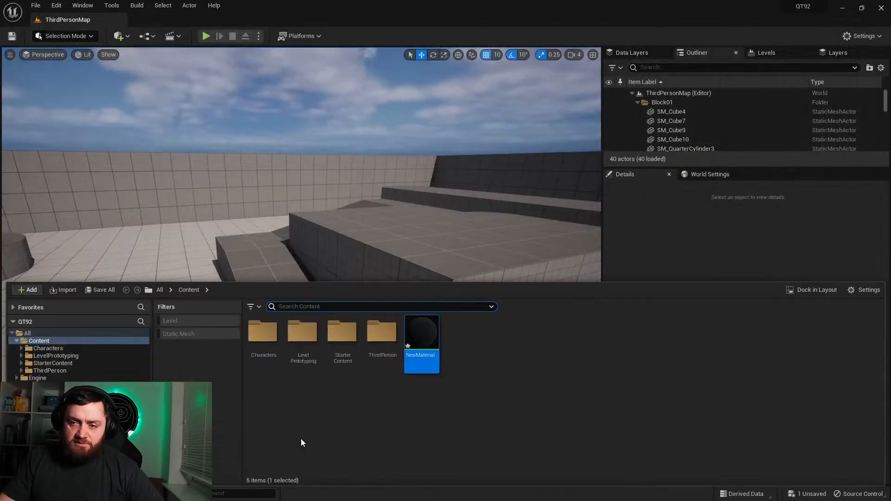
pyautogui.click(437, 335)
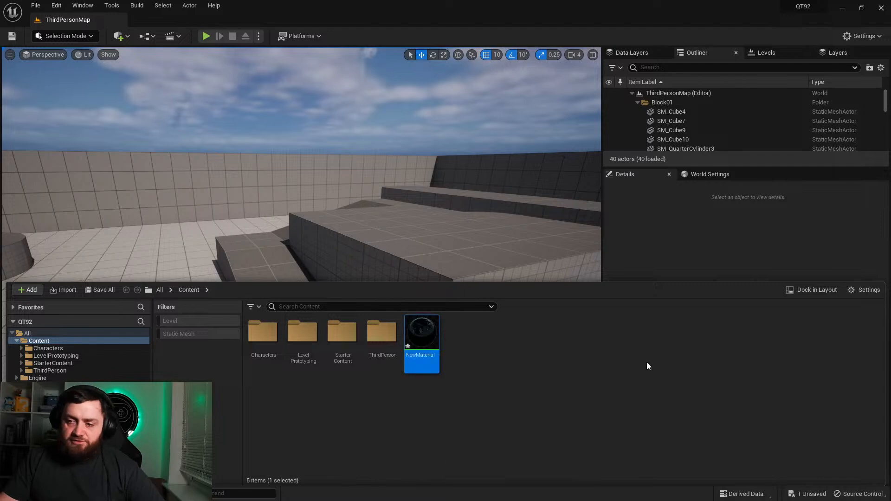
pyautogui.press('Delete')
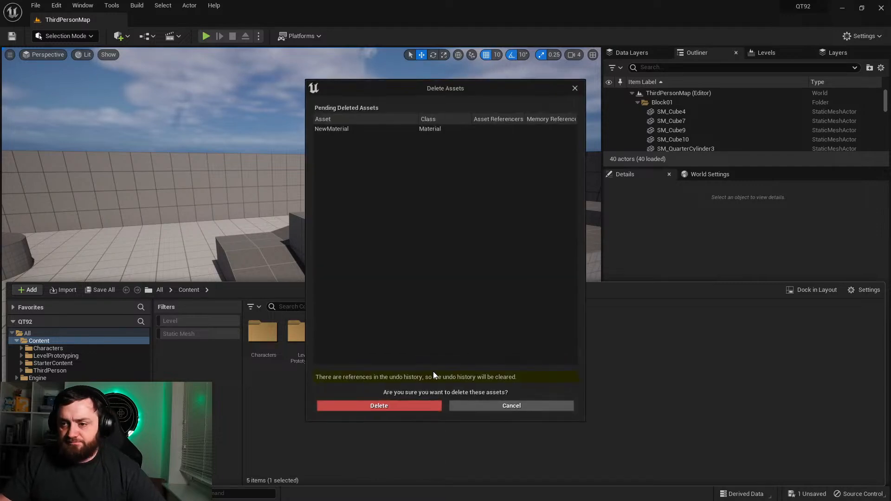
pyautogui.click(401, 404)
pyautogui.moveTo(463, 200)
pyautogui.mouseDown(button='right')
pyautogui.moveTo(413, 204)
pyautogui.moveTo(501, 218)
pyautogui.moveTo(454, 204)
pyautogui.mouseUp(button='right')
pyautogui.press('s')
pyautogui.moveTo(425, 169); pyautogui.dragTo(425, 169, button='right')
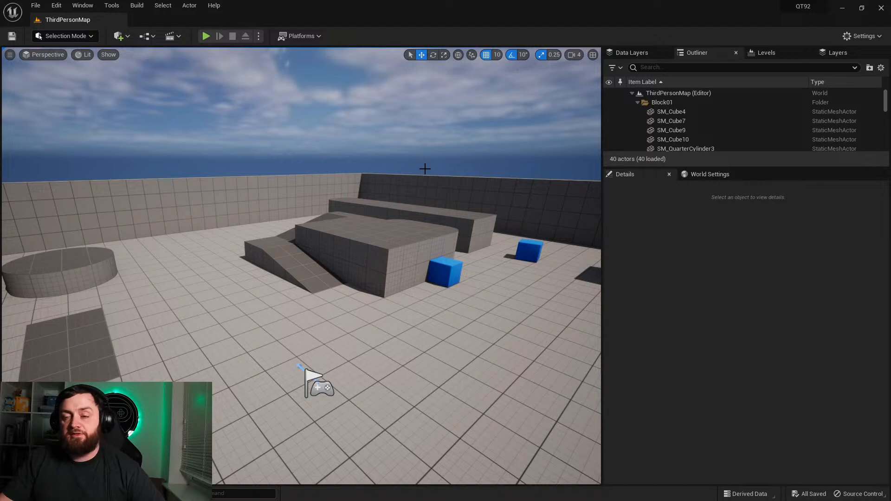
pyautogui.press('w')
pyautogui.moveTo(379, 273); pyautogui.dragTo(373, 254, button='right')
pyautogui.moveTo(374, 299); pyautogui.dragTo(375, 298, button='right')
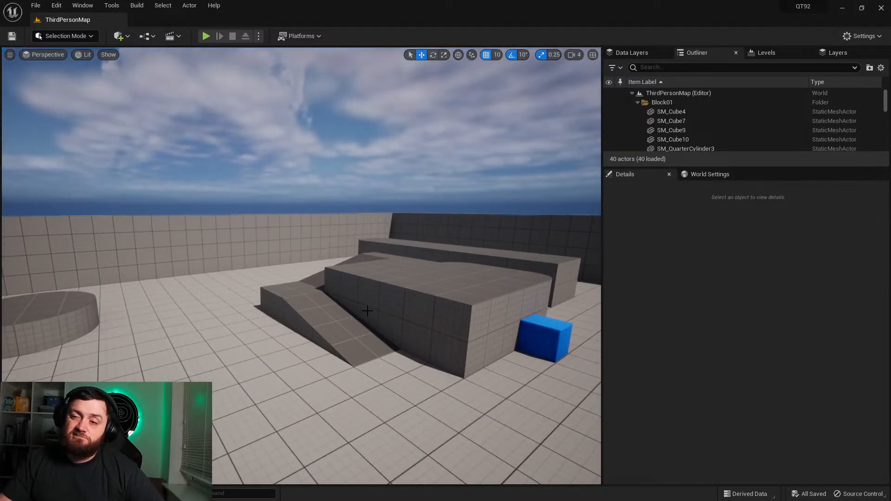
pyautogui.hotkey('ctrl', 'space')
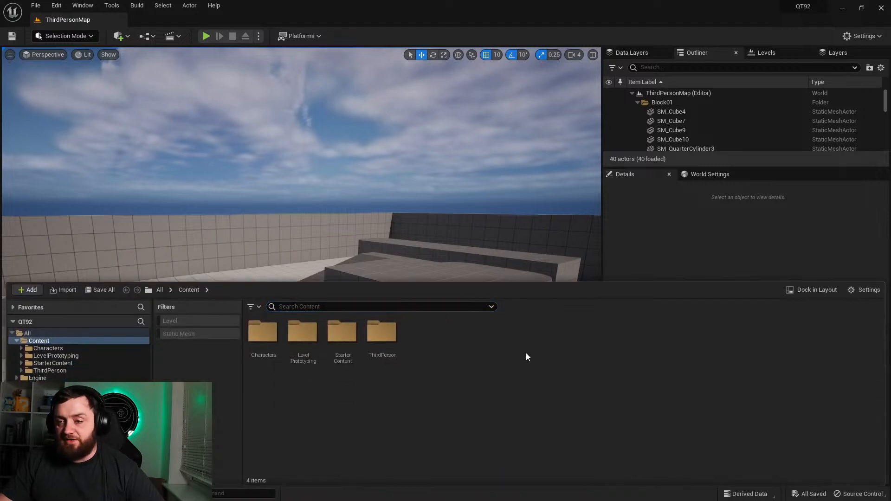
pyautogui.moveTo(339, 195); pyautogui.dragTo(302, 204, button='right')
pyautogui.press('d')
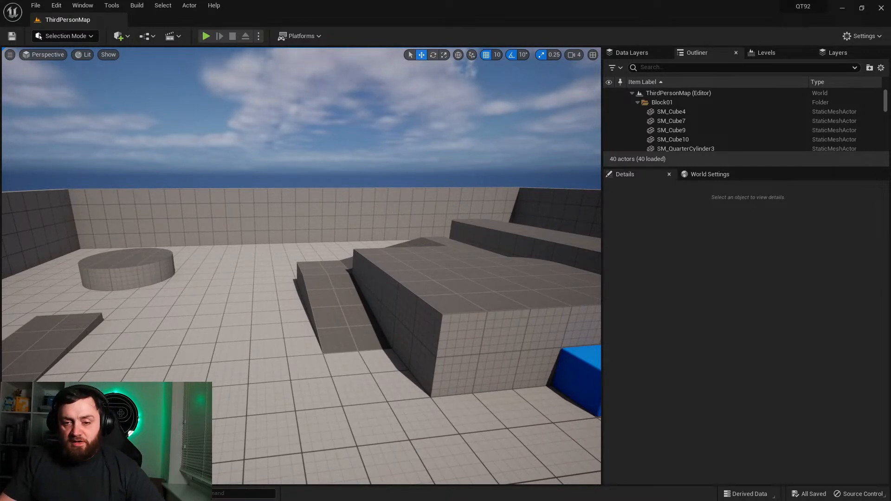
pyautogui.hotkey('ctrl', 'space')
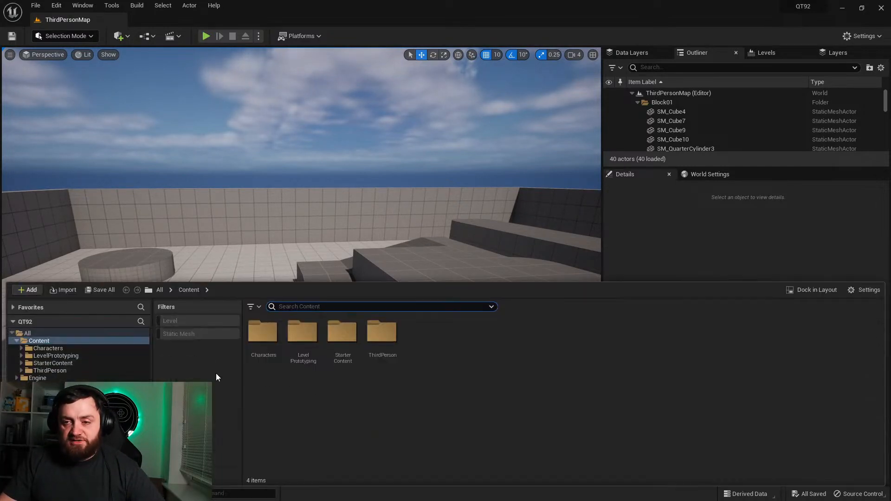
pyautogui.click(146, 39)
pyautogui.click(147, 41)
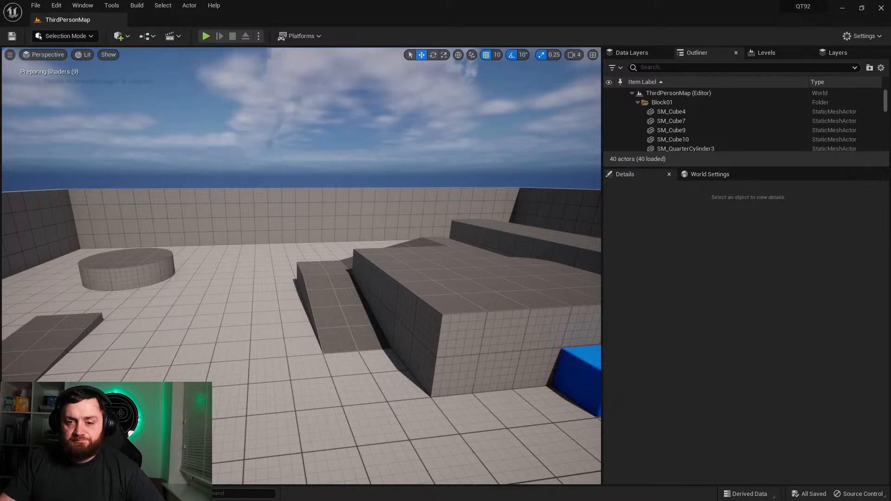
# Step: Place an SM_Cube from the LevelPrototyping meshes on the floor and scale it into a wall of 1.0 × 4.5 × 3.5
pyautogui.hotkey('ctrl', 'space')
pyautogui.doubleClick(304, 343)
pyautogui.doubleClick(306, 346)
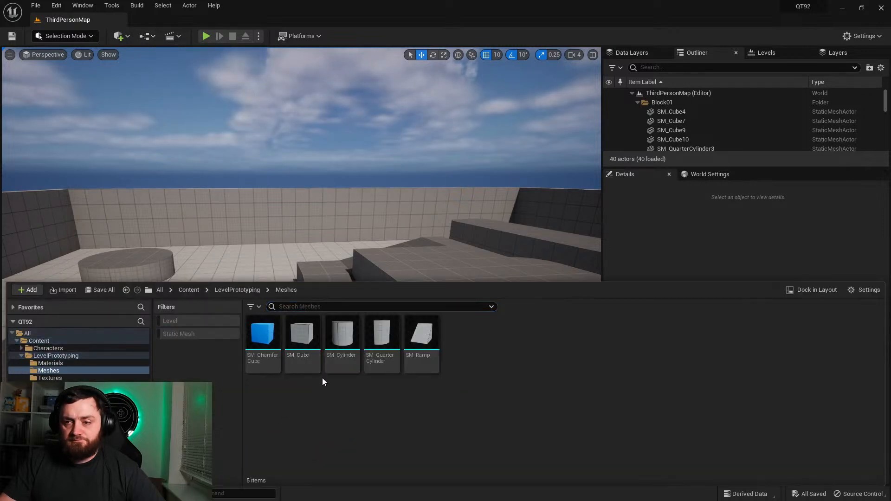
pyautogui.moveTo(302, 339); pyautogui.dragTo(175, 363)
pyautogui.press('r')
pyautogui.moveTo(148, 336); pyautogui.dragTo(141, 325)
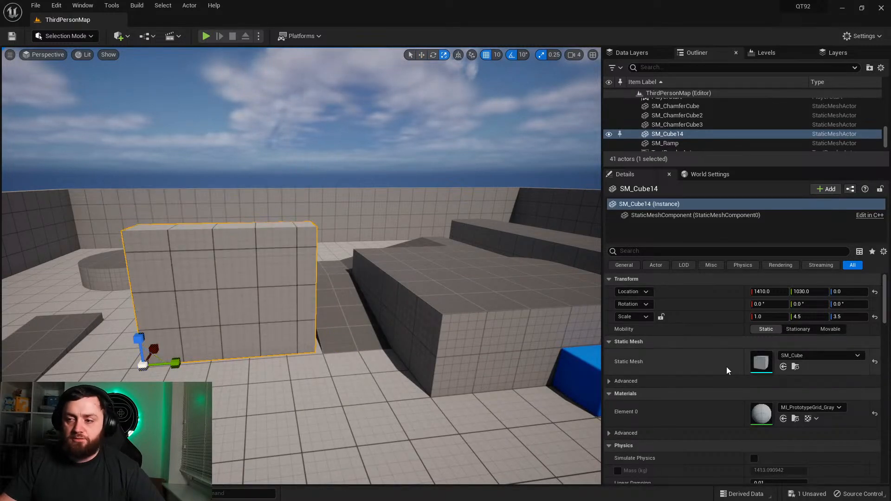
# Step: Play-test the level, running the character around the new wall to check how the camera collides with it
pyautogui.scroll(-2, 714, 357)
pyautogui.click(205, 36)
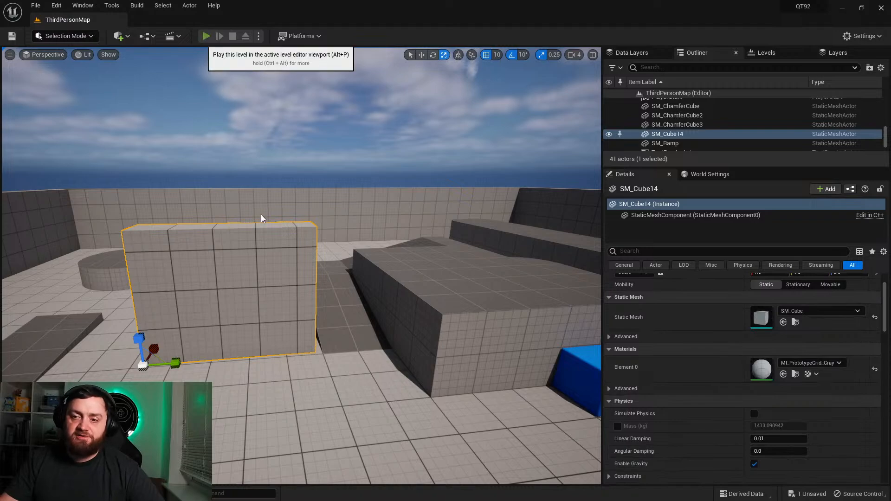
pyautogui.press('w')
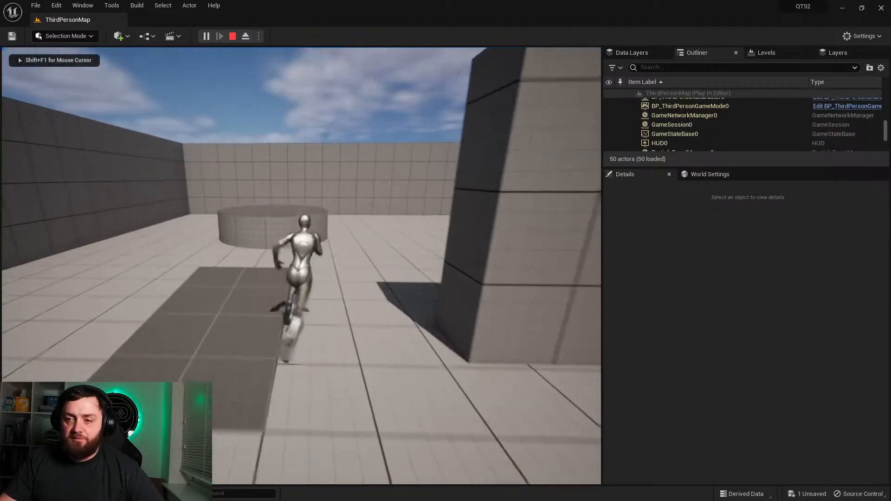
pyautogui.press('s')
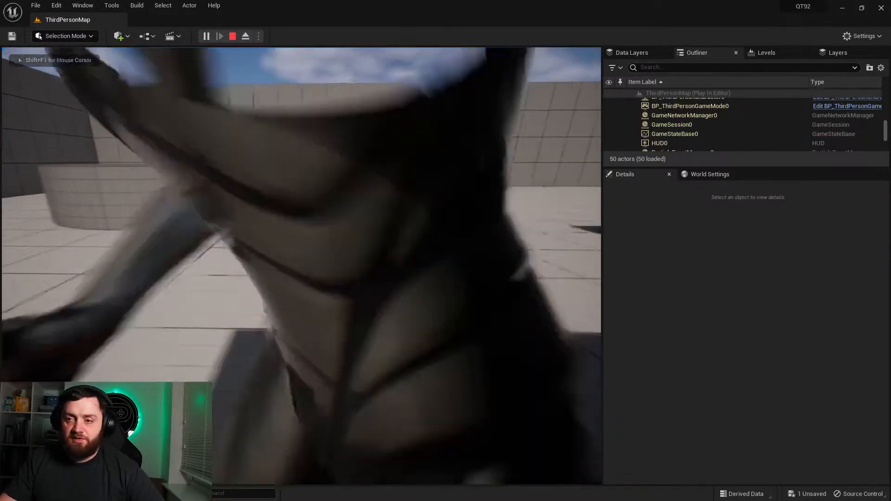
pyautogui.press('Escape')
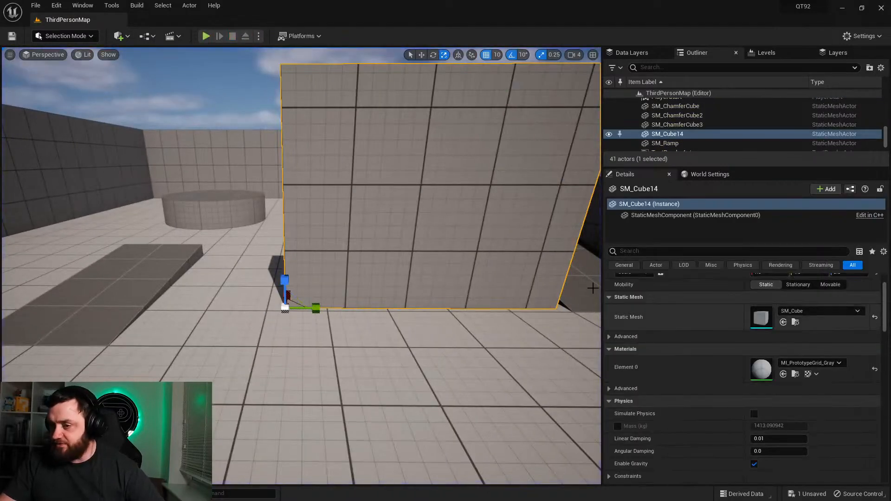
# Step: Set the wall's collision preset to Custom and its Camera trace response to Ignore
pyautogui.scroll(-5, 713, 399)
pyautogui.scroll(-2, 713, 398)
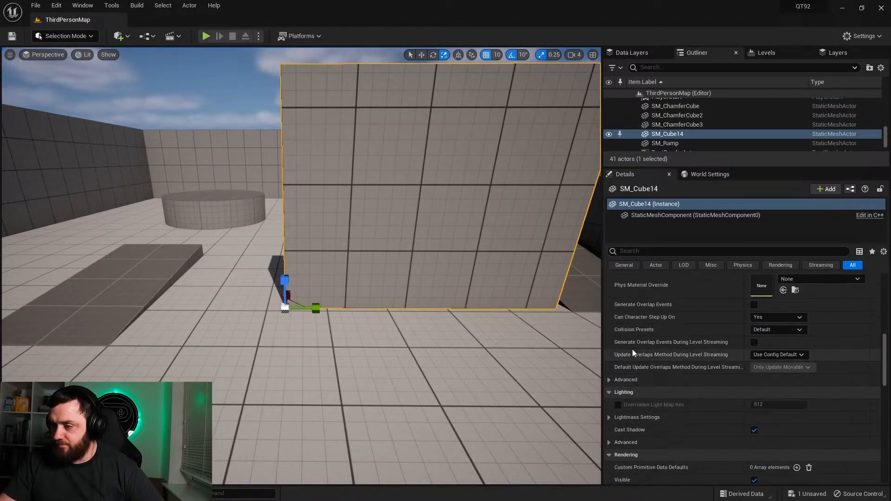
pyautogui.click(775, 331)
pyautogui.click(761, 161)
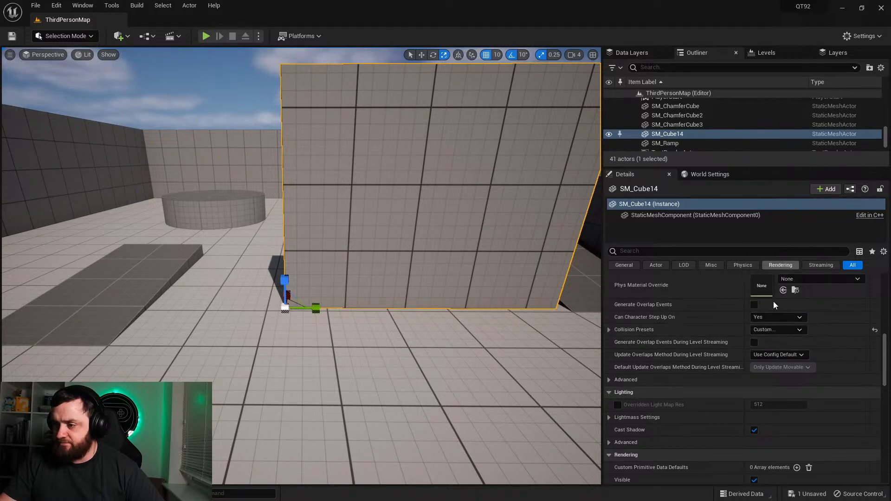
pyautogui.click(608, 330)
pyautogui.scroll(-2, 703, 371)
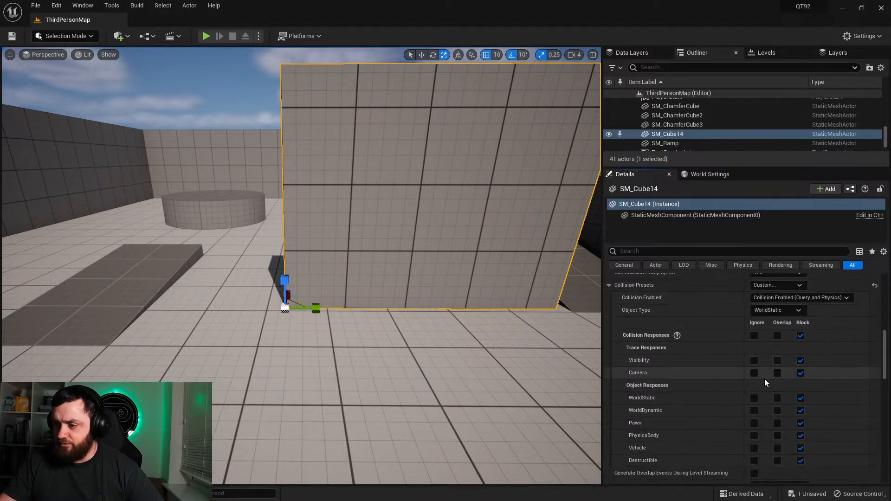
# Step: Play-test the level again, running behind the wall to check the camera with the changed collision response
pyautogui.click(206, 35)
pyautogui.press('w')
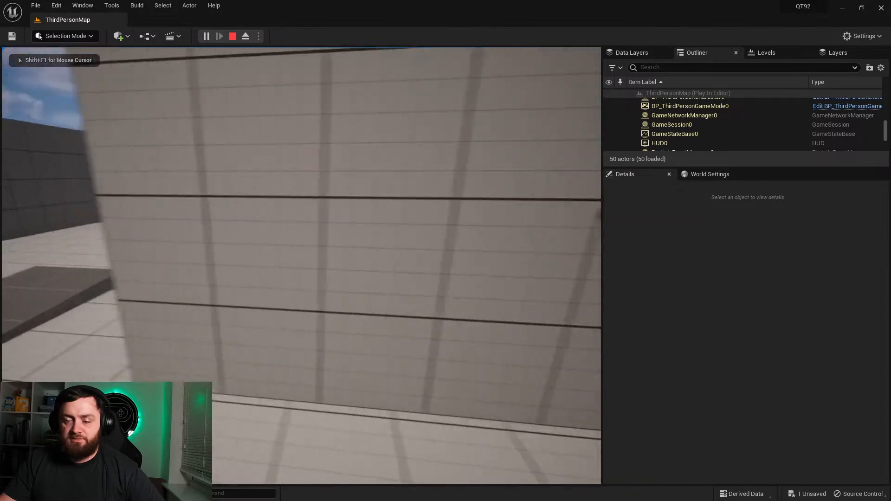
pyautogui.press('a')
pyautogui.press('s')
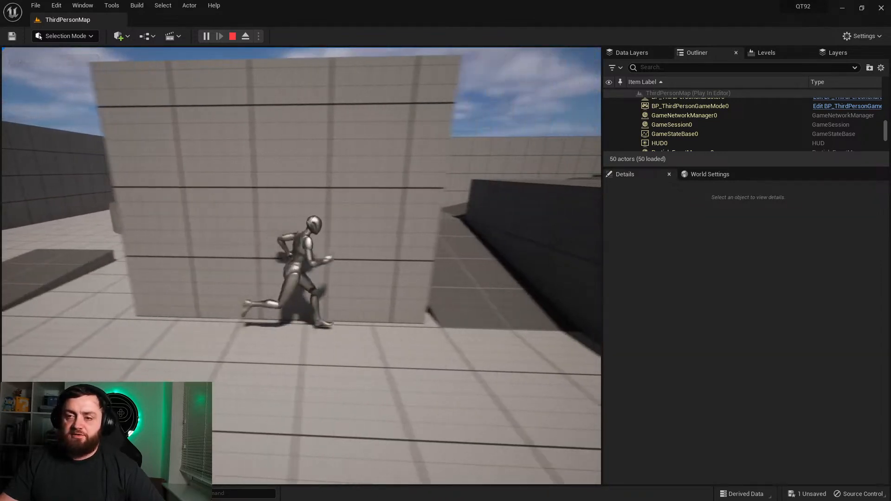
pyautogui.press('Escape')
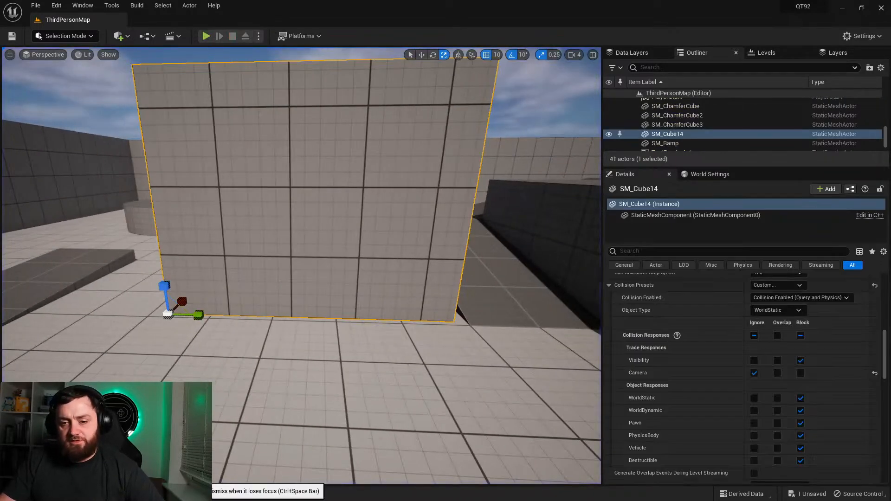
# Step: Create a new material named PP_Fade in the Content folder
pyautogui.click(34, 494)
pyautogui.click(375, 419)
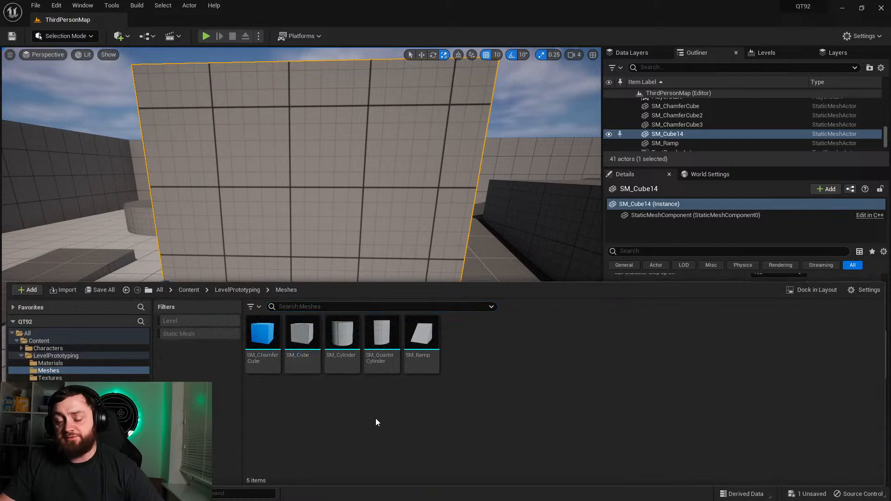
pyautogui.click(235, 290)
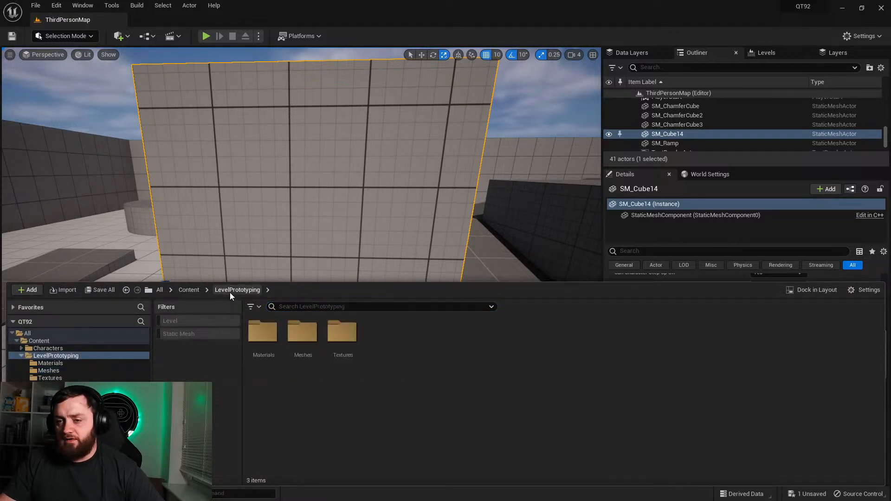
pyautogui.click(188, 290)
pyautogui.rightClick(500, 394)
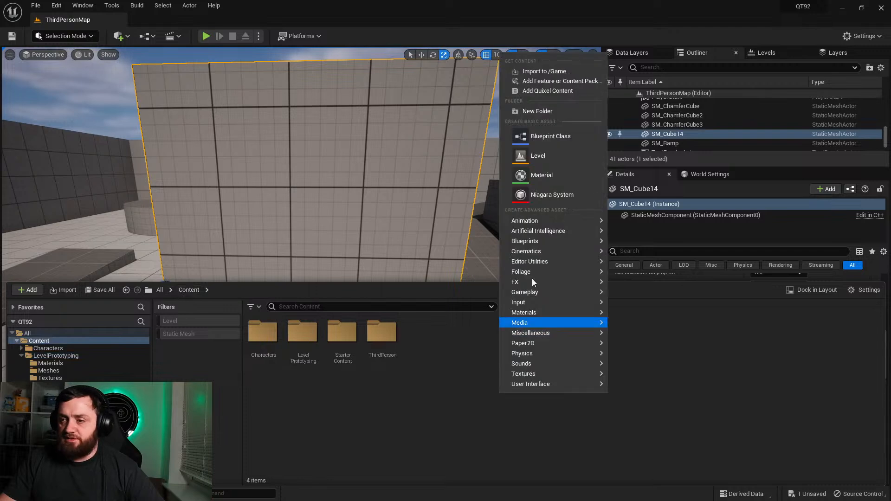
pyautogui.click(539, 177)
pyautogui.write('PP_Fade')
pyautogui.press('Return')
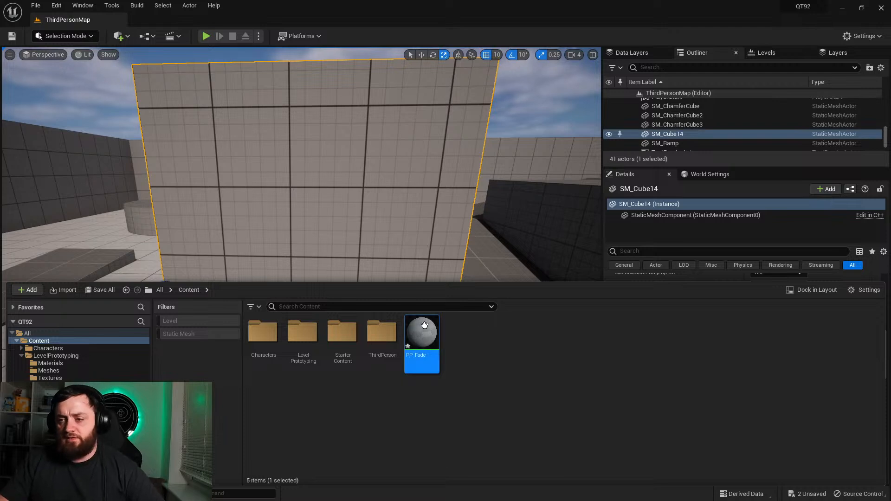
# Step: Open the PP_Fade material and set its Material Domain to Post Process
pyautogui.doubleClick(422, 339)
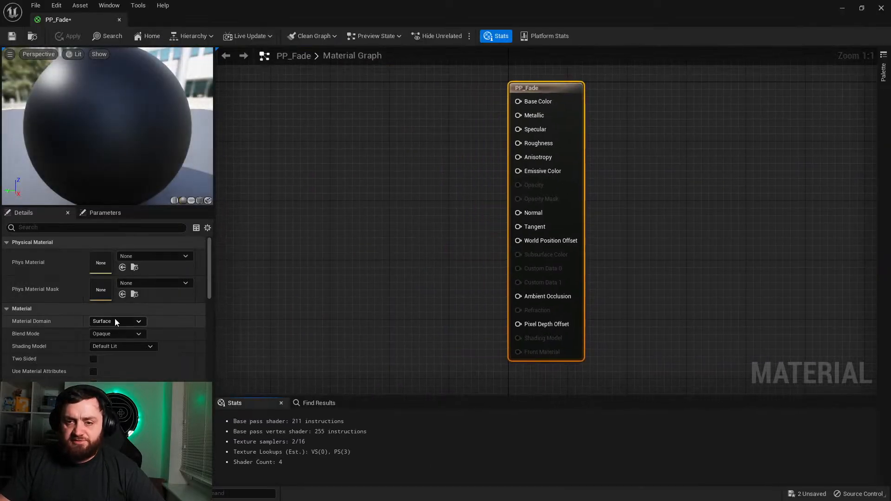
pyautogui.click(116, 321)
pyautogui.click(114, 367)
# Step: Try adding a SceneColor node to the graph and connecting it to the material's Emissive Color
pyautogui.moveTo(349, 205); pyautogui.dragTo(507, 255, button='right')
pyautogui.rightClick(398, 222)
pyautogui.write('scene sc')
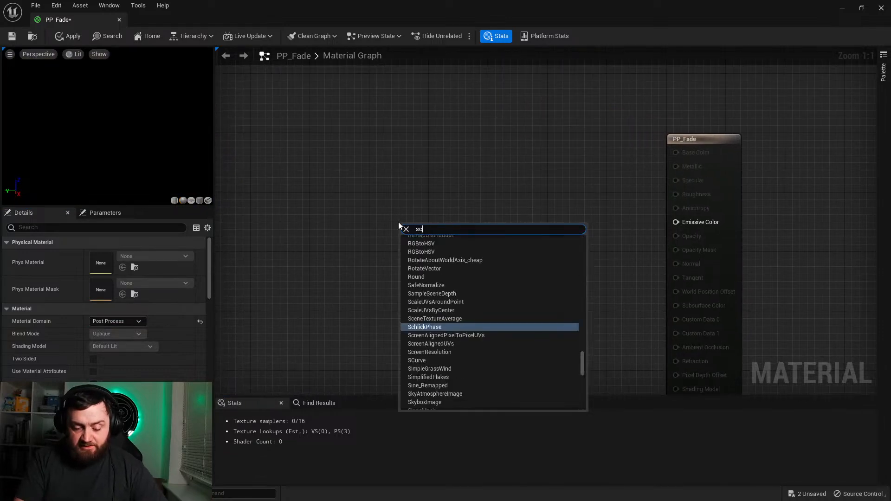
pyautogui.press('BackSpace')
pyautogui.press('BackSpace')
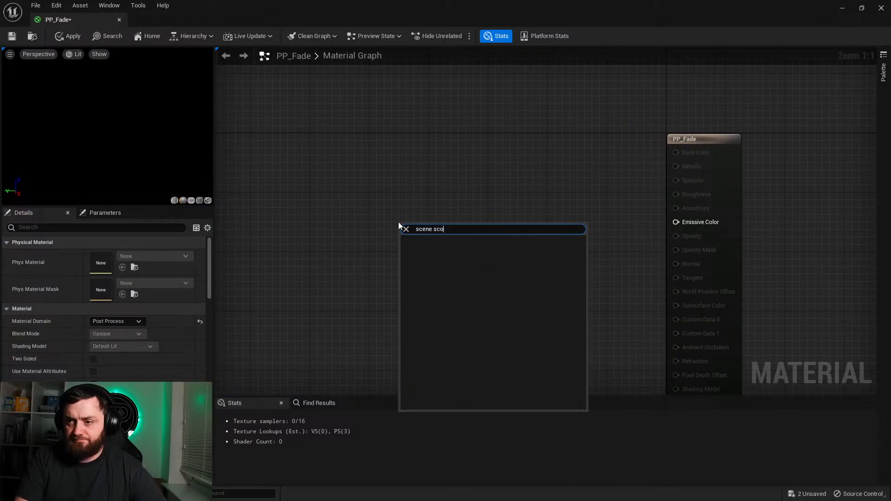
pyautogui.write('colo')
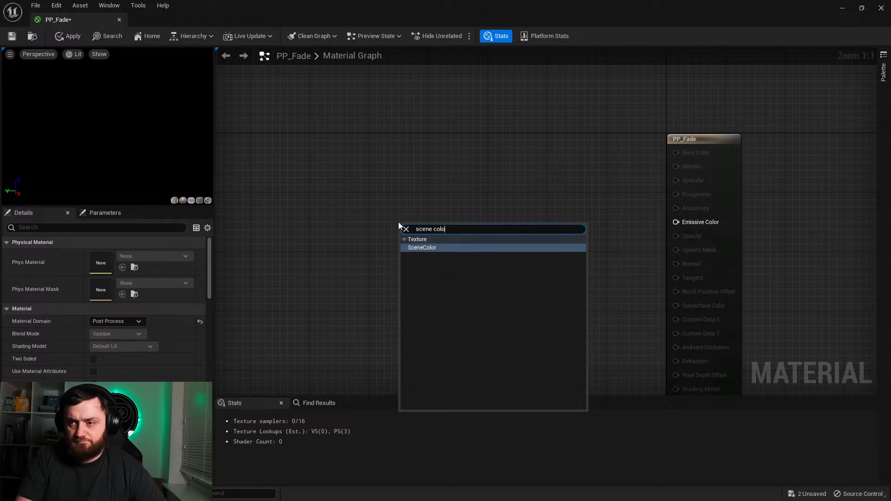
pyautogui.press('Return')
pyautogui.moveTo(482, 249); pyautogui.dragTo(676, 222)
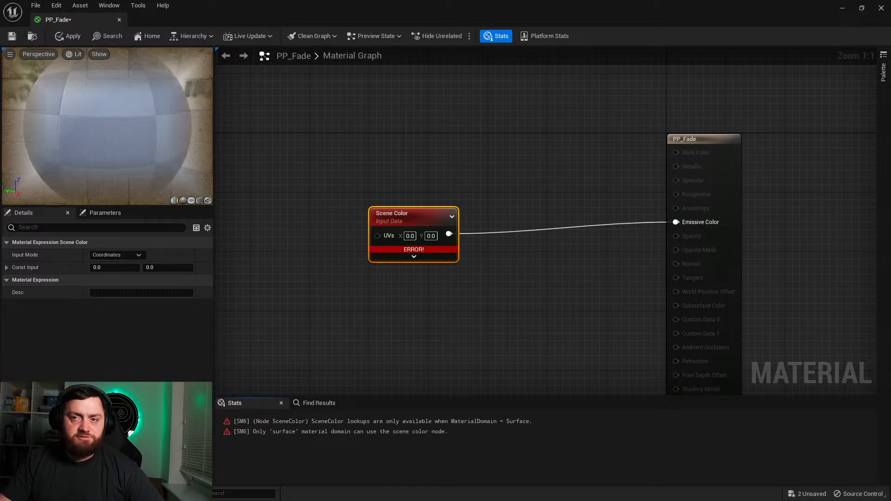
# Step: Try to apply the material, abort, and delete the Scene Color node
pyautogui.click(70, 36)
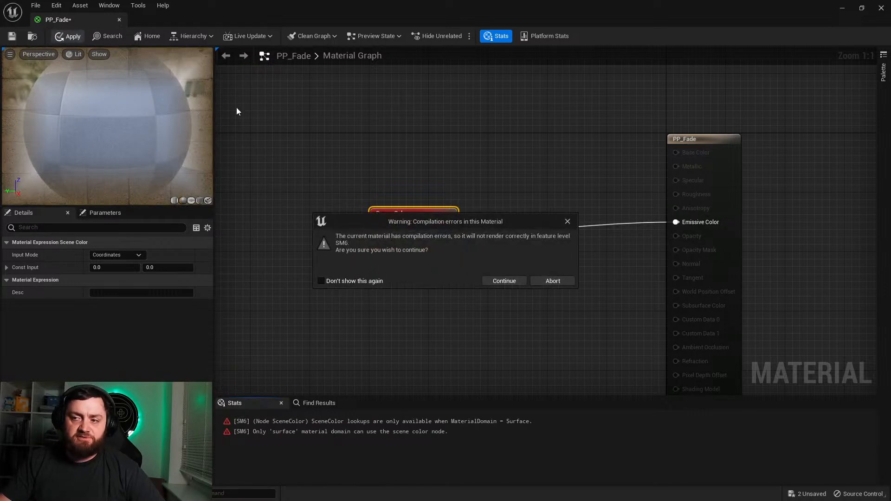
pyautogui.click(552, 281)
pyautogui.click(230, 238)
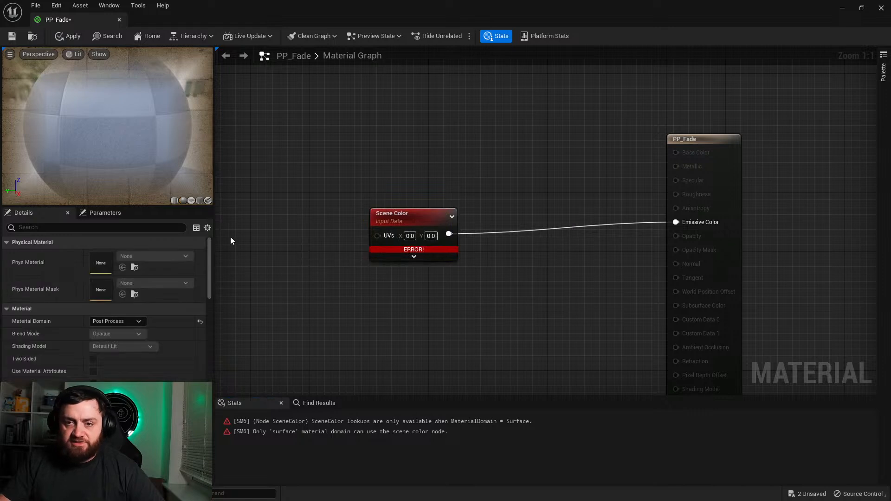
pyautogui.click(387, 226)
pyautogui.moveTo(391, 225); pyautogui.dragTo(400, 217)
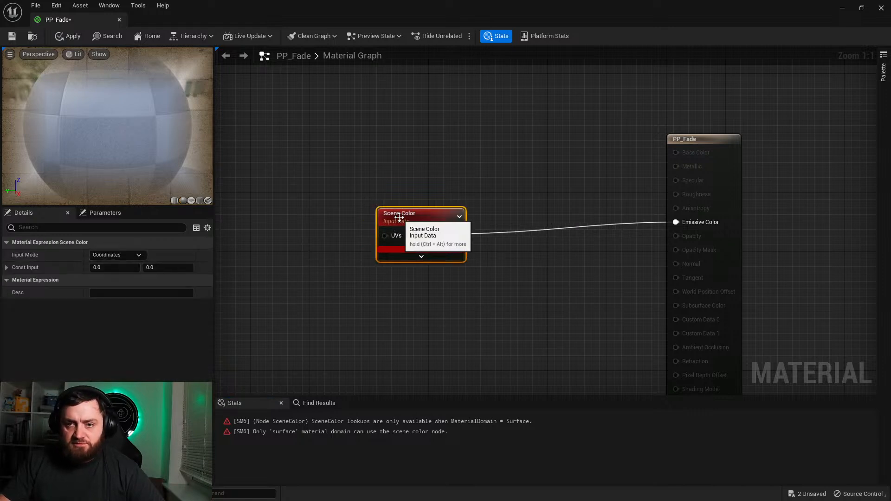
pyautogui.press('Delete')
# Step: Feed Emissive Color from the Color output of a SceneTexture node with a changed Scene Texture Id, and apply the material
pyautogui.rightClick(439, 223)
pyautogui.write('scene text')
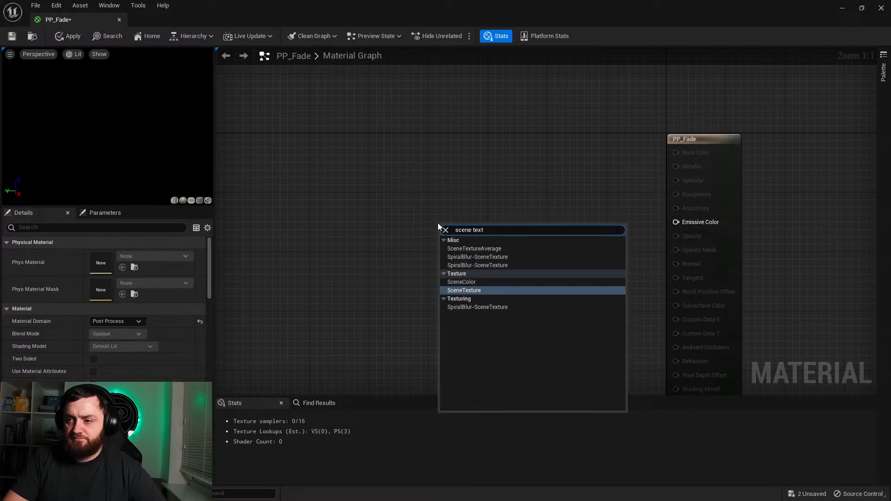
pyautogui.press('Return')
pyautogui.click(133, 256)
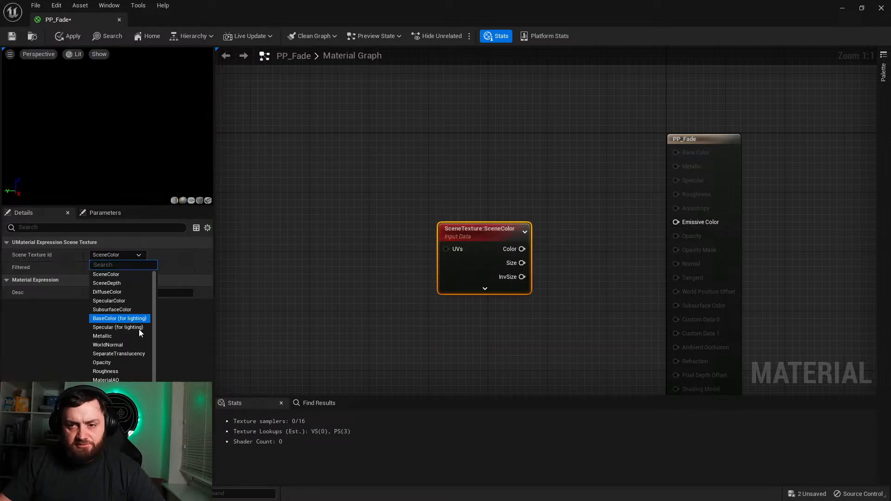
pyautogui.click(106, 397)
pyautogui.moveTo(543, 249); pyautogui.dragTo(685, 224)
pyautogui.click(69, 35)
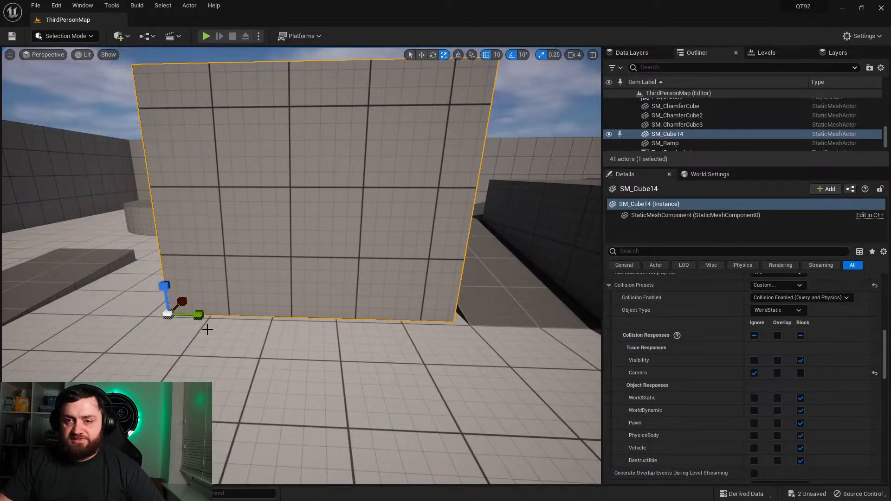
# Step: Add an element with a material asset slot to the PostProcessVolume's Post Process Materials array
pyautogui.moveTo(265, 295); pyautogui.dragTo(265, 295, button='right')
pyautogui.press('w')
pyautogui.click(265, 295)
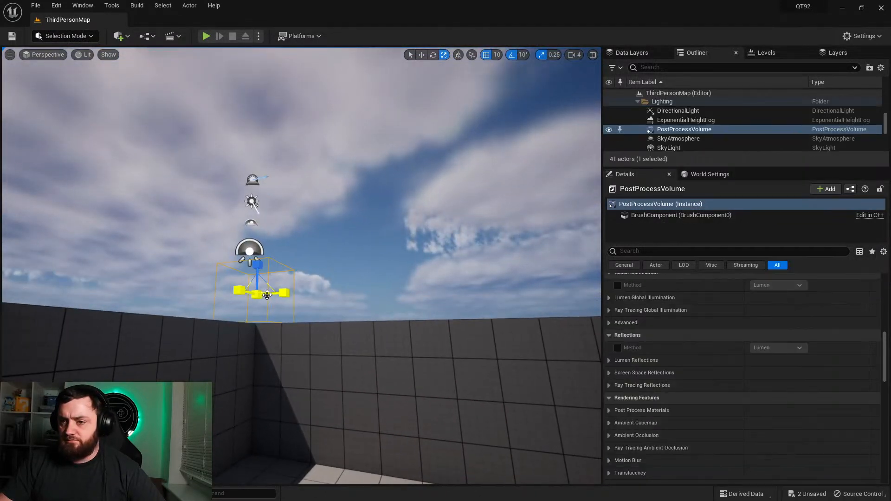
pyautogui.scroll(-5, 723, 426)
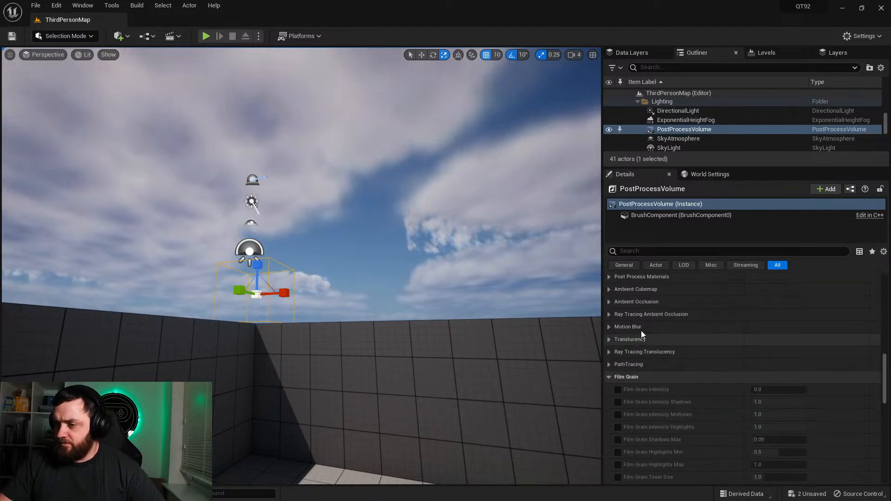
pyautogui.click(607, 307)
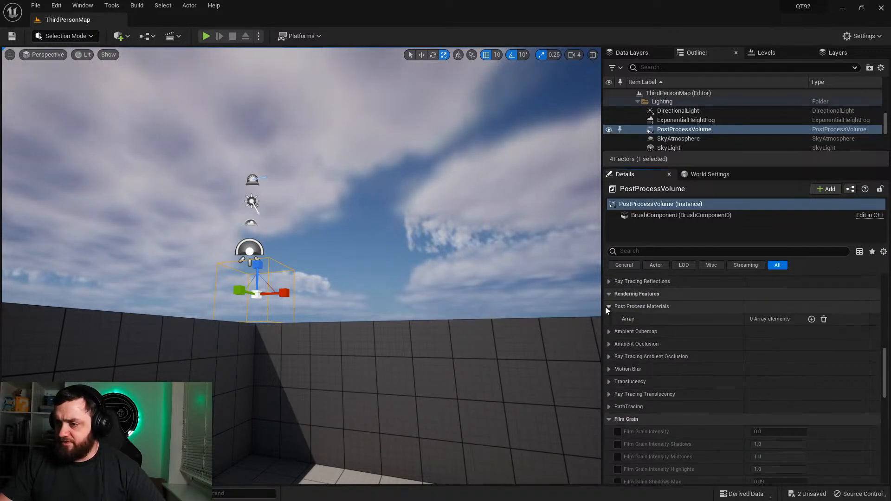
pyautogui.click(811, 319)
pyautogui.click(766, 332)
pyautogui.click(773, 348)
# Step: Assign the PP_Fade material to the new element of the PostProcessVolume's Post Process Materials array
pyautogui.click(762, 332)
pyautogui.click(762, 333)
pyautogui.click(762, 333)
pyautogui.write('pp')
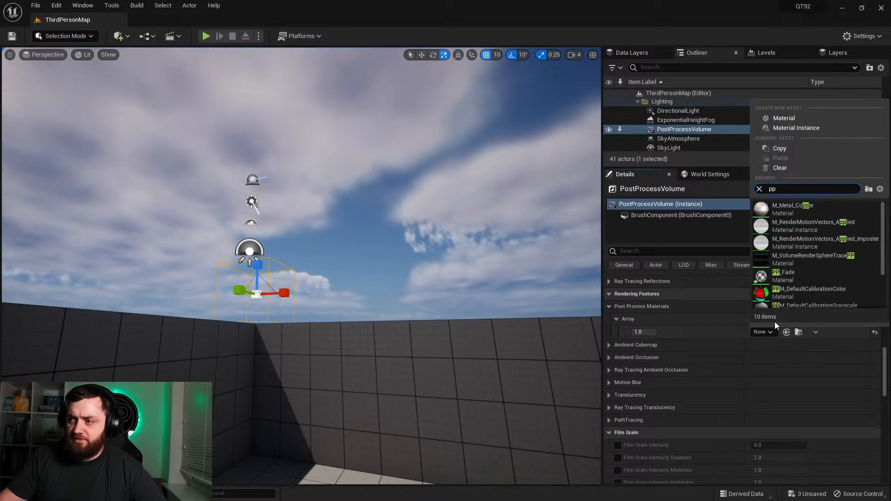
pyautogui.click(788, 274)
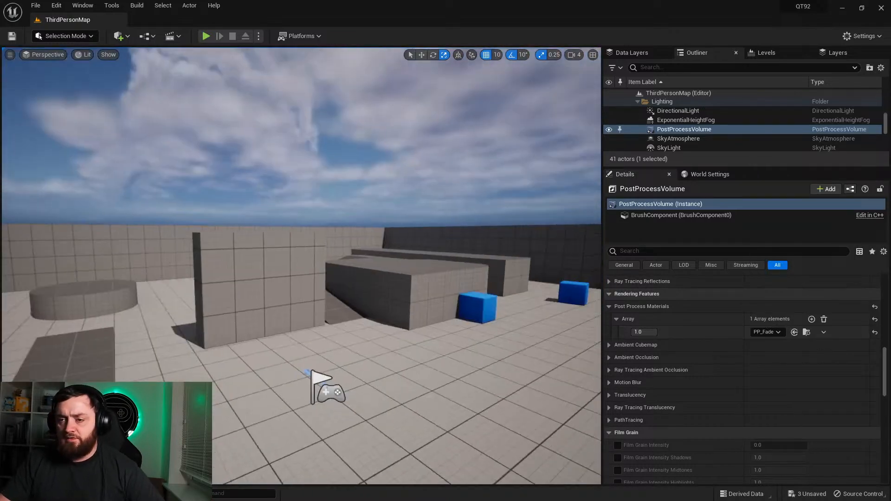
# Step: Select the tall SM_Cube14 wall block, filter its details for "render", and enable Render CustomDepth Pass
pyautogui.moveTo(351, 283)
pyautogui.mouseDown(button='right')
pyautogui.moveTo(297, 283)
pyautogui.moveTo(351, 283)
pyautogui.mouseUp(button='right')
pyautogui.press('d')
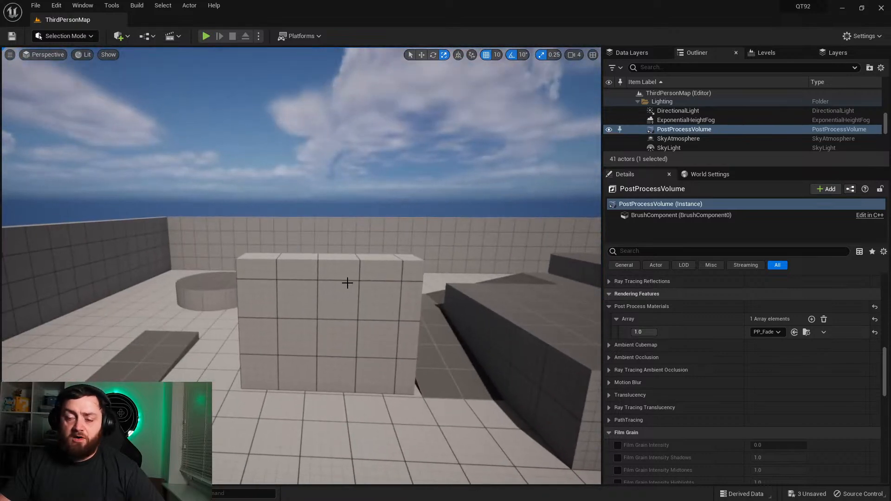
pyautogui.click(298, 295)
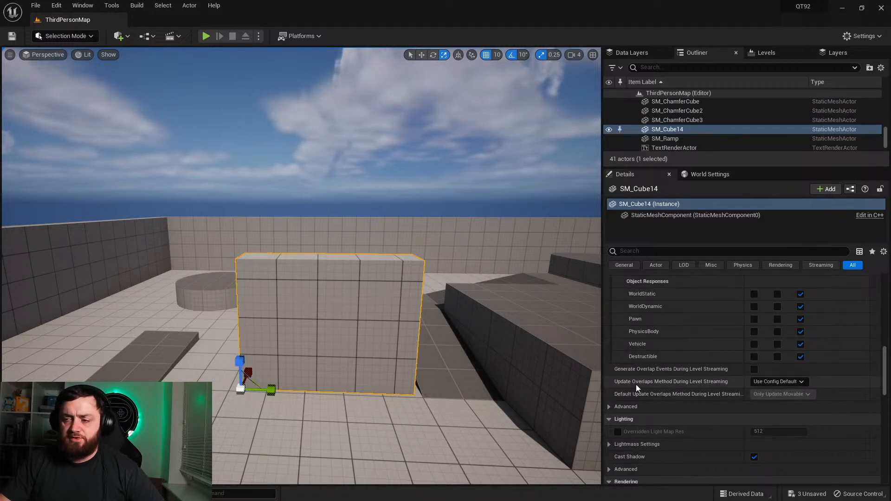
pyautogui.scroll(-3, 672, 385)
pyautogui.scroll(10, 672, 385)
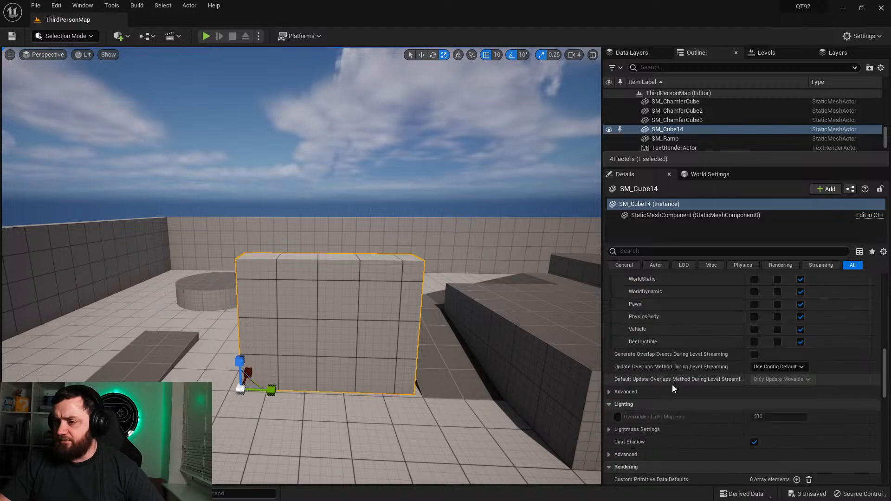
pyautogui.scroll(5, 675, 377)
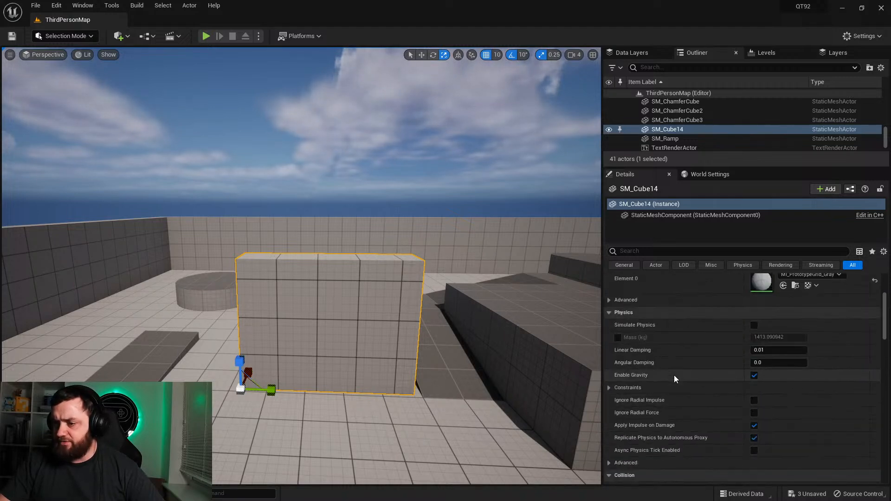
pyautogui.scroll(5, 636, 316)
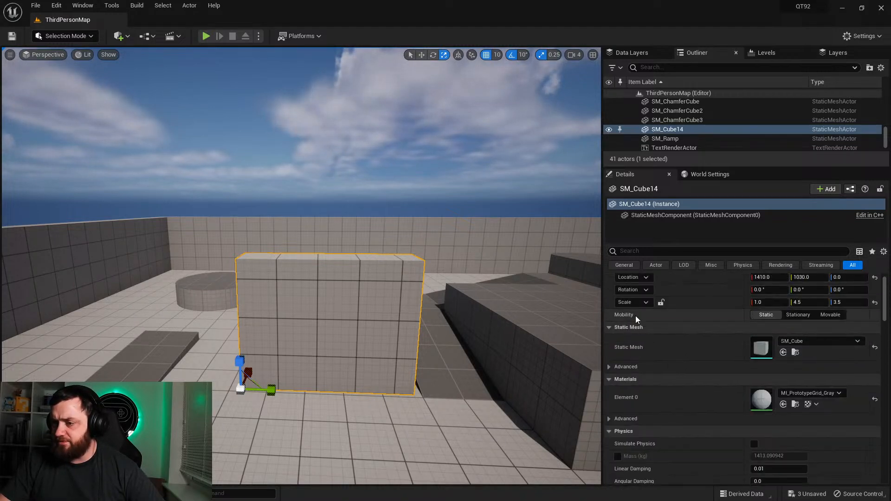
pyautogui.click(625, 251)
pyautogui.write('render')
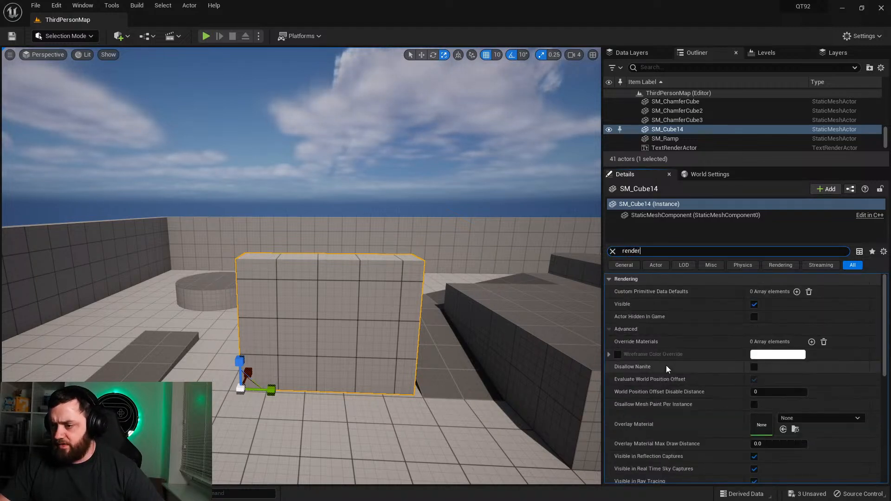
pyautogui.scroll(-6, 664, 378)
pyautogui.scroll(-1, 664, 378)
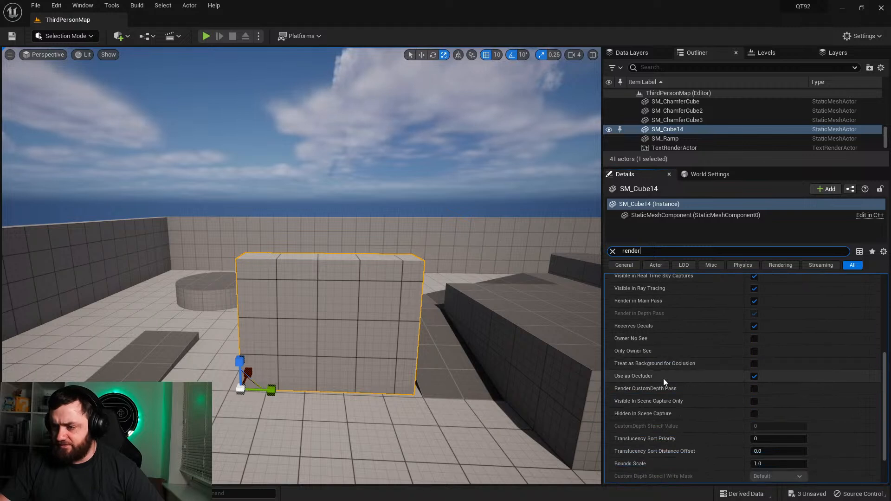
pyautogui.scroll(-1, 677, 440)
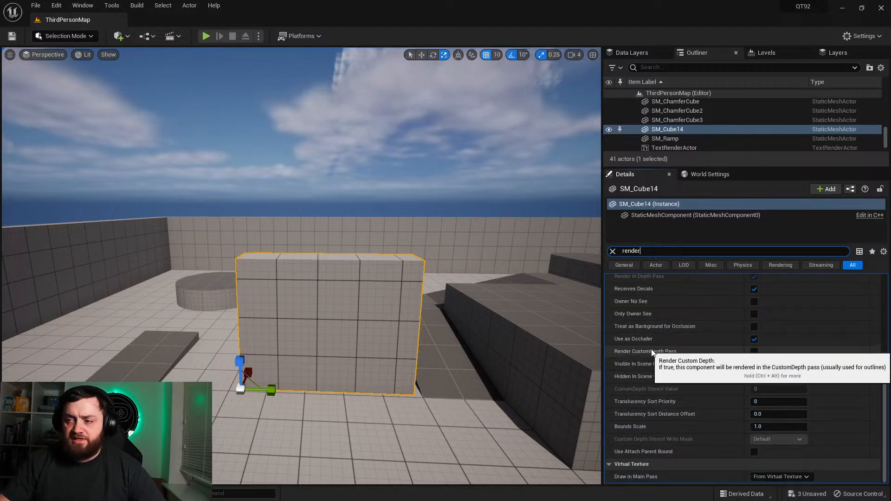
pyautogui.click(753, 351)
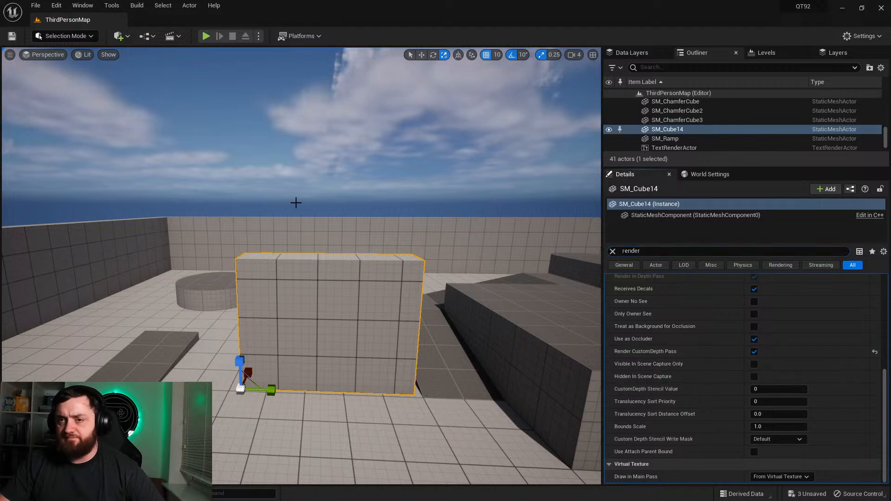
# Step: Play the level, run the character around the SM_Cube14 block, and stop the play session
pyautogui.click(206, 36)
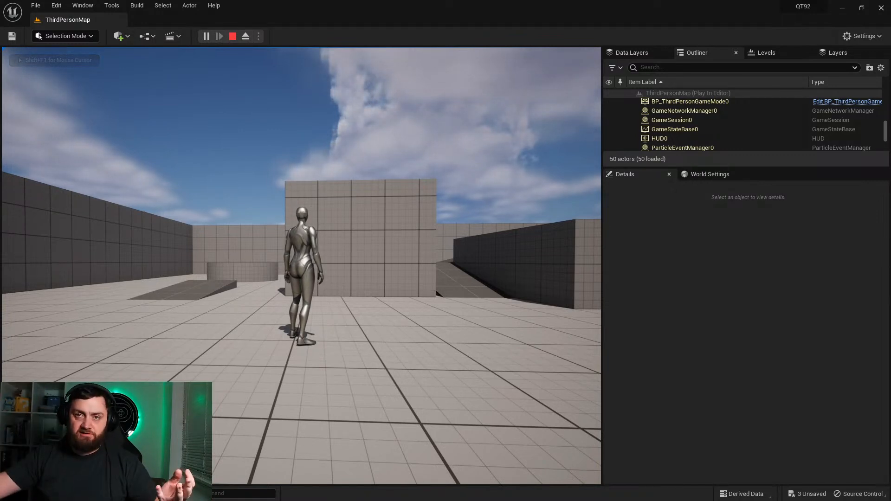
pyautogui.press('w')
pyautogui.press('d')
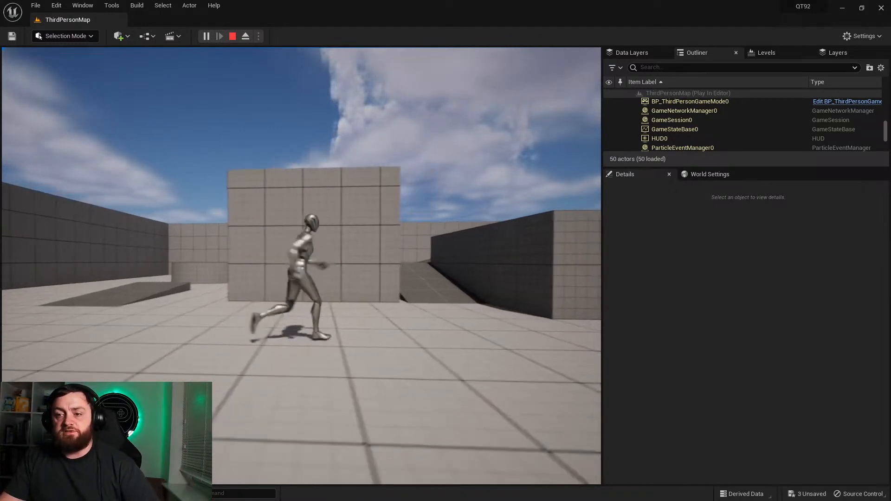
pyautogui.press('a')
pyautogui.press('w')
pyautogui.press('d')
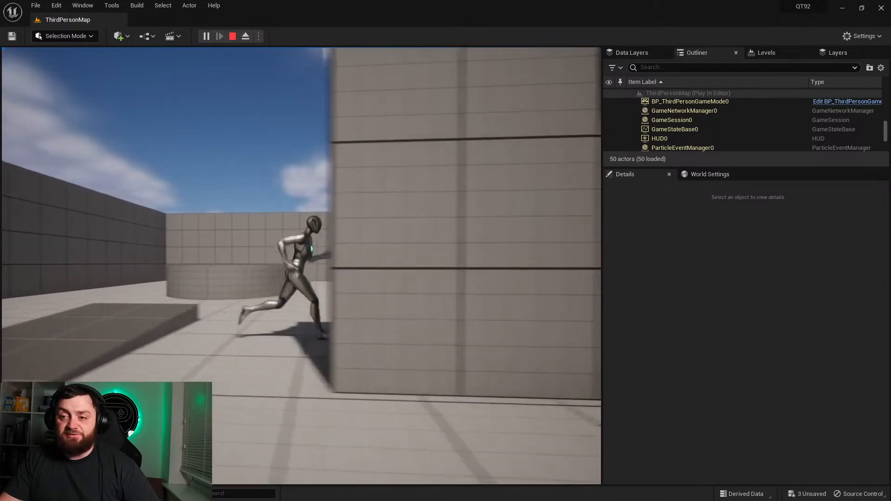
pyautogui.press('s')
pyautogui.press('a')
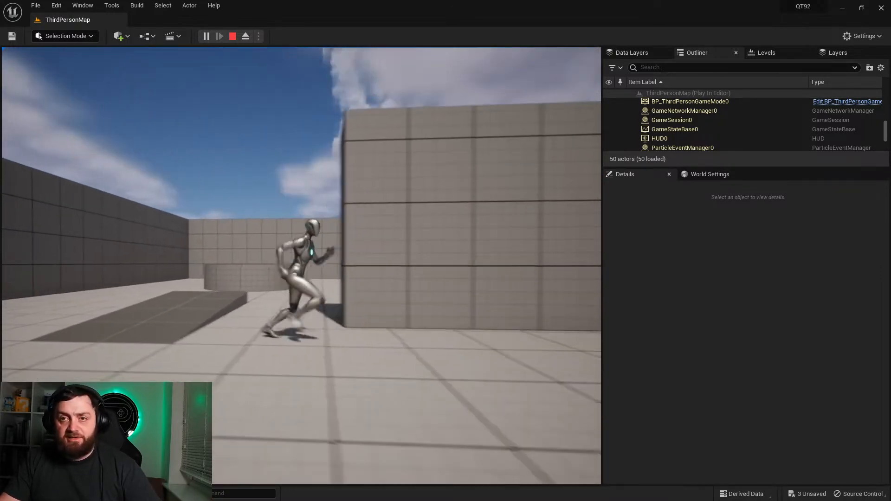
pyautogui.press('Escape')
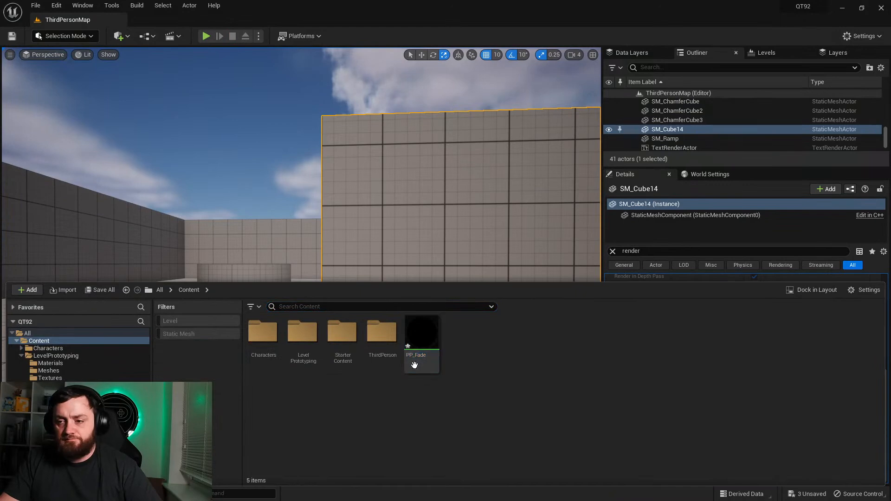
# Step: Open the PP_Fade material from the Content folder and add a Lerp node between SceneTexture and the material output
pyautogui.doubleClick(422, 334)
pyautogui.moveTo(609, 154); pyautogui.dragTo(487, 108)
pyautogui.moveTo(447, 224); pyautogui.dragTo(435, 305, button='right')
pyautogui.moveTo(465, 189); pyautogui.dragTo(299, 175)
pyautogui.rightClick(446, 238)
pyautogui.write('lerp')
pyautogui.press('Return')
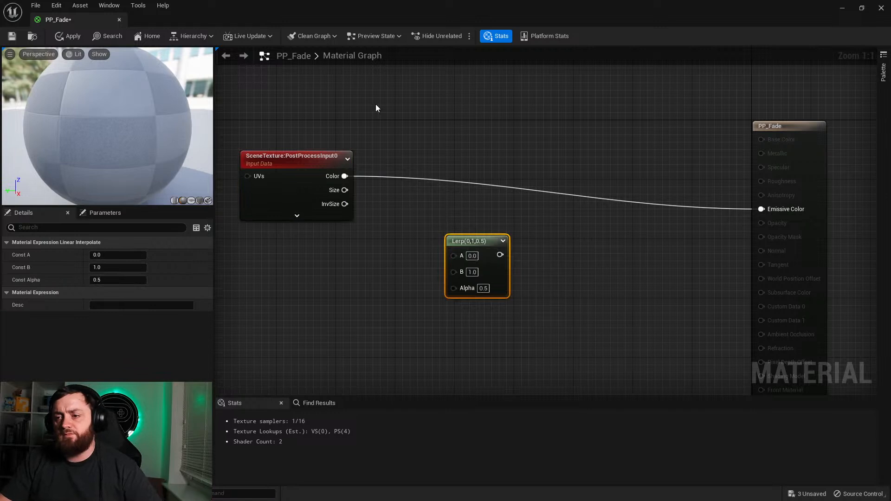
# Step: Wire the SceneTexture Color output into the Lerp's A input and the Lerp's output into Emissive Color
pyautogui.moveTo(454, 255); pyautogui.dragTo(344, 177)
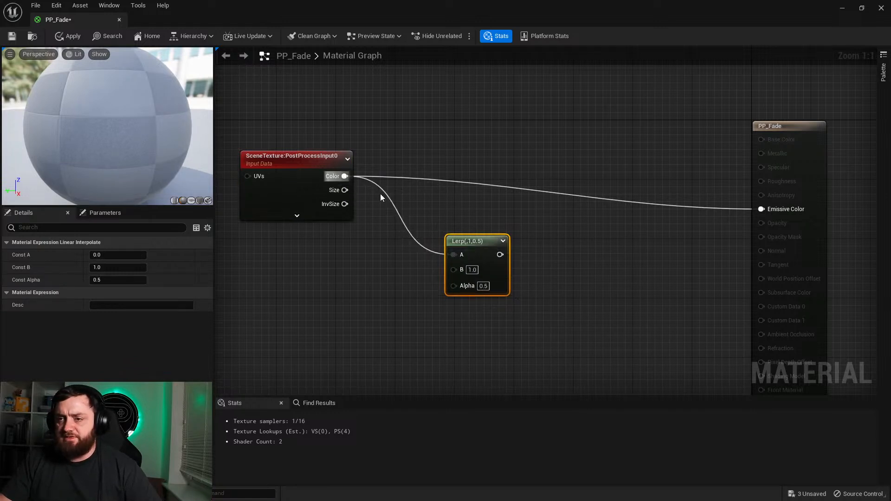
pyautogui.moveTo(500, 255); pyautogui.dragTo(763, 210)
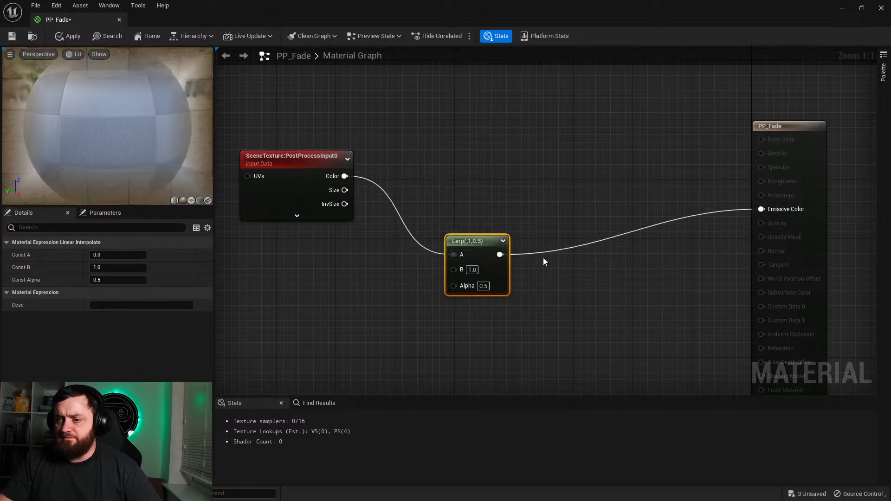
pyautogui.moveTo(478, 245); pyautogui.dragTo(518, 227)
pyautogui.moveTo(388, 289); pyautogui.dragTo(463, 271, button='right')
pyautogui.moveTo(609, 221); pyautogui.dragTo(608, 235)
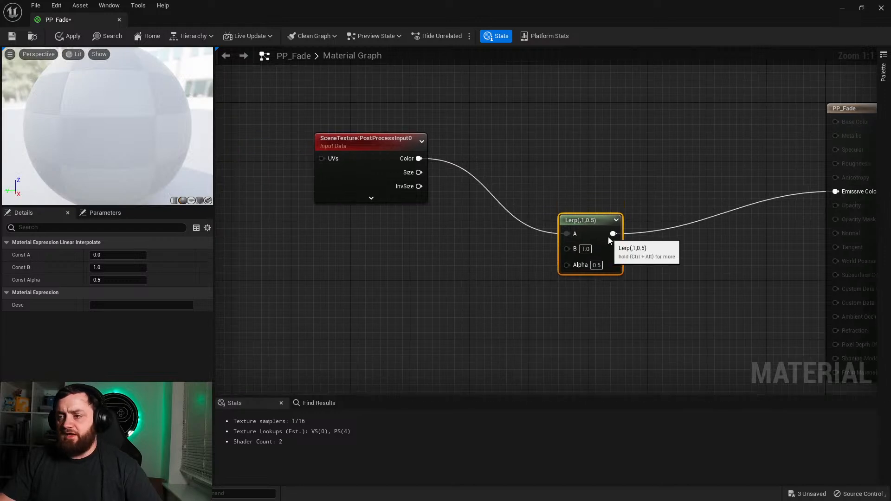
# Step: Duplicate the SceneTexture node below the original with Scene Texture Id CustomDepth, and line the Lerp up with Emissive Color
pyautogui.moveTo(372, 171); pyautogui.dragTo(373, 148)
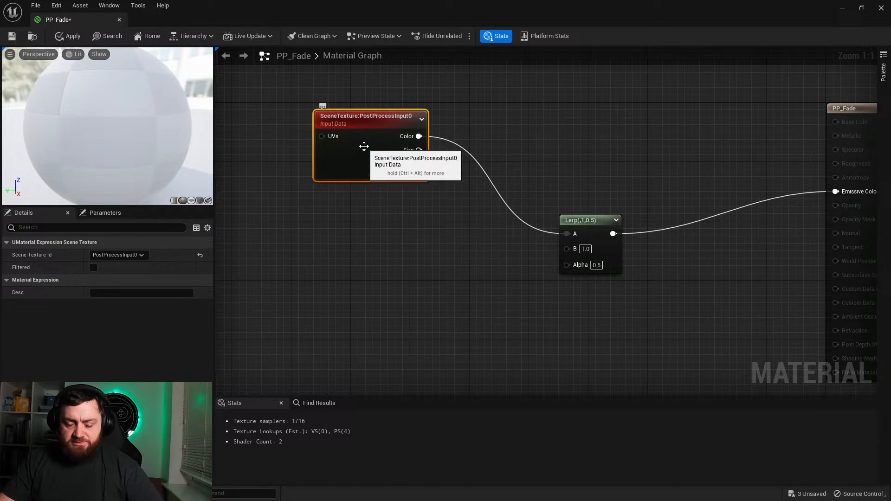
pyautogui.hotkey('ctrl', 'd')
pyautogui.moveTo(372, 217); pyautogui.dragTo(341, 298)
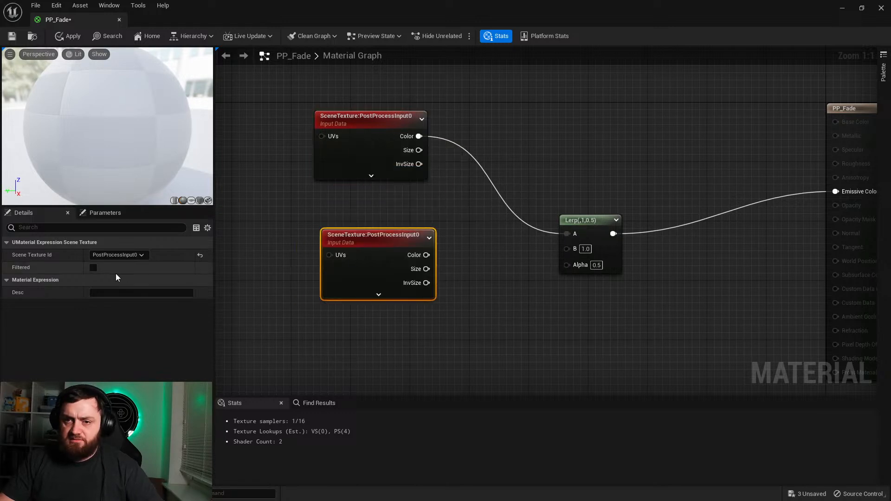
pyautogui.click(119, 255)
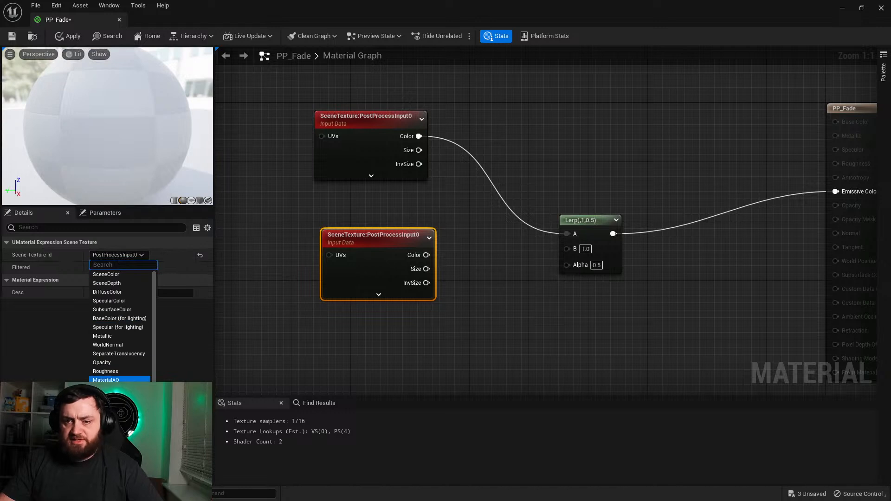
pyautogui.click(105, 389)
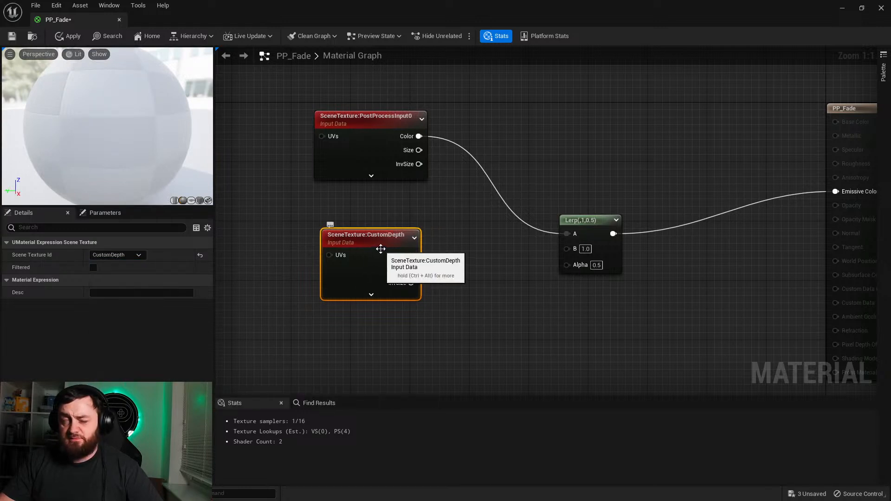
pyautogui.moveTo(380, 249); pyautogui.dragTo(365, 308)
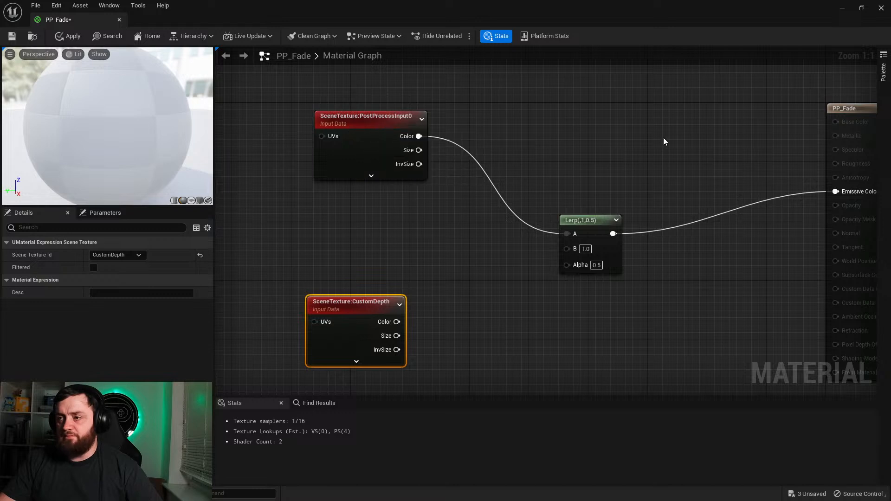
pyautogui.moveTo(578, 247); pyautogui.dragTo(606, 189)
pyautogui.click(593, 279)
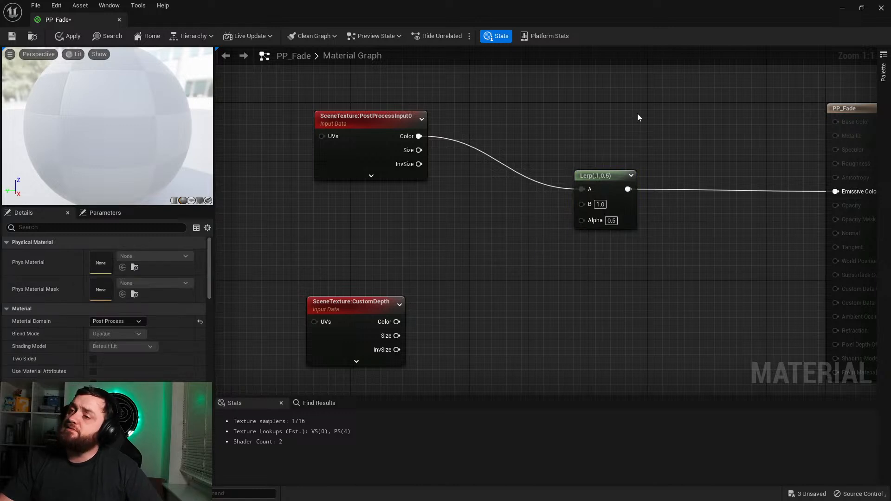
# Step: Return to the level viewport and examine the SM_Cube14 block in the Scene Depth buffer visualization
pyautogui.click(842, 9)
pyautogui.moveTo(416, 222)
pyautogui.mouseDown(button='right')
pyautogui.moveTo(436, 226)
pyautogui.moveTo(422, 229)
pyautogui.mouseUp(button='right')
pyautogui.click(82, 54)
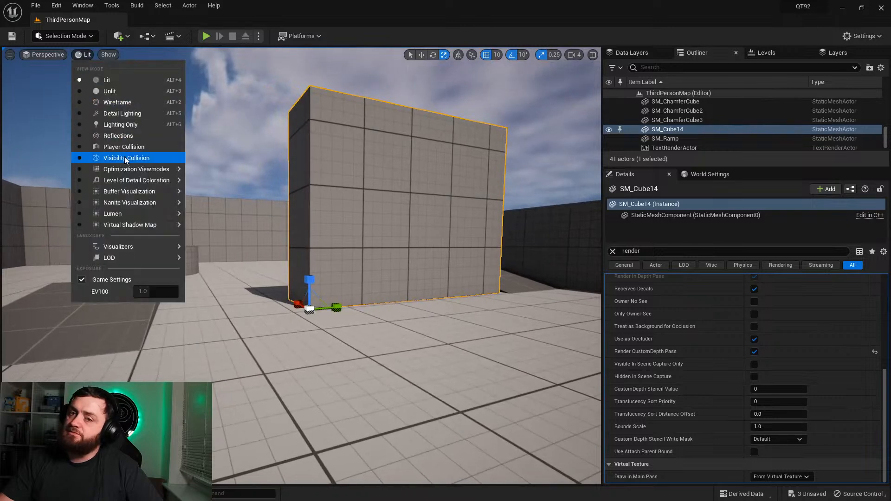
pyautogui.moveTo(129, 172)
pyautogui.moveTo(135, 194)
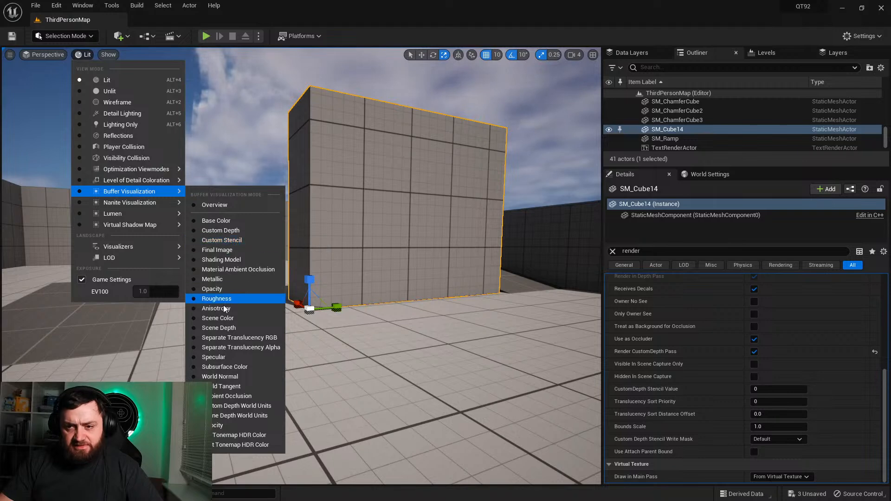
pyautogui.click(233, 328)
pyautogui.moveTo(332, 165); pyautogui.dragTo(313, 163, button='right')
pyautogui.press('d')
pyautogui.press('a')
pyautogui.press('d')
pyautogui.press('s')
pyautogui.press('w')
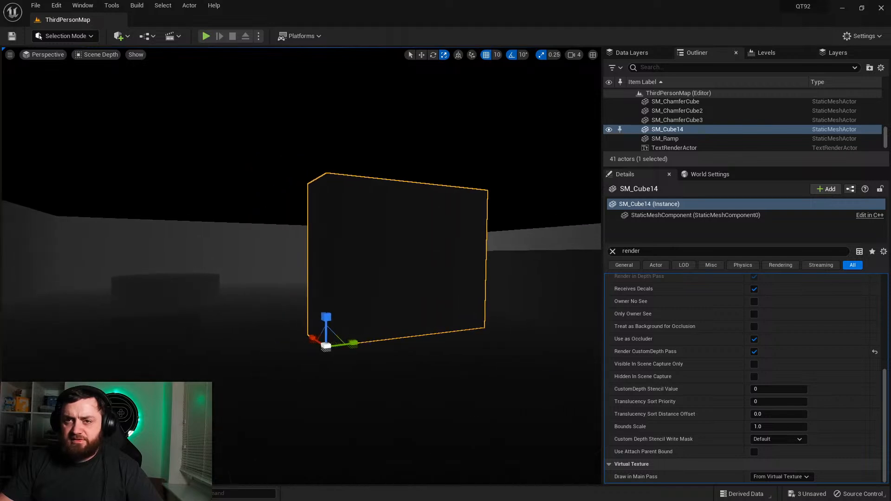
# Step: Switch the viewport to the Custom Depth buffer visualization and examine the SM_Cube14 block from different distances
pyautogui.click(102, 56)
pyautogui.moveTo(137, 192)
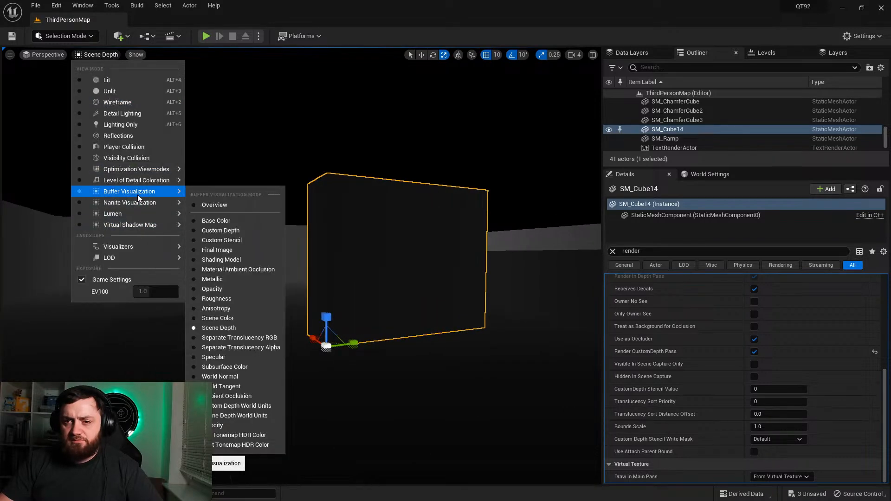
pyautogui.click(230, 230)
pyautogui.moveTo(230, 230); pyautogui.dragTo(252, 229, button='right')
pyautogui.press('a')
pyautogui.press('s')
pyautogui.press('w')
pyautogui.press('Escape')
# Step: Restore the viewport to Lit mode and select the SM_Cube14 block again
pyautogui.click(99, 54)
pyautogui.click(89, 75)
pyautogui.moveTo(283, 167)
pyautogui.mouseDown(button='right')
pyautogui.moveTo(260, 167)
pyautogui.moveTo(278, 168)
pyautogui.mouseUp(button='right')
pyautogui.press('s')
pyautogui.press('a')
pyautogui.moveTo(424, 313); pyautogui.dragTo(424, 312, button='right')
pyautogui.press('d')
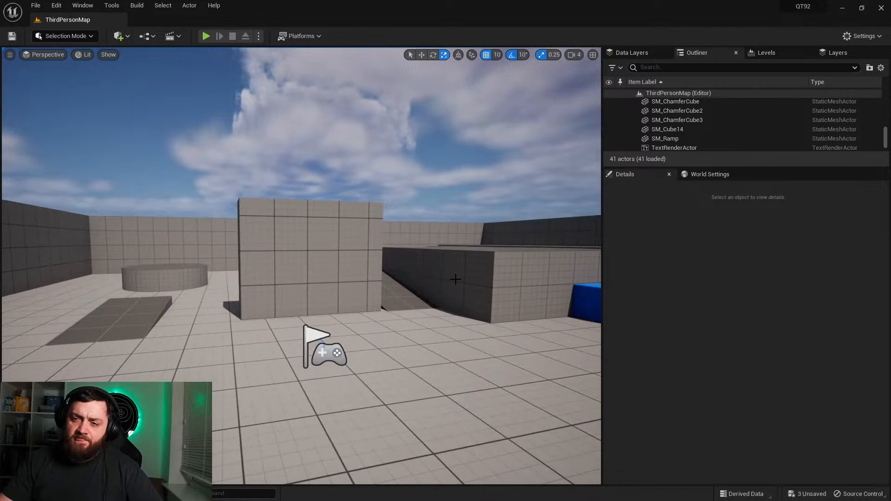
pyautogui.click(318, 283)
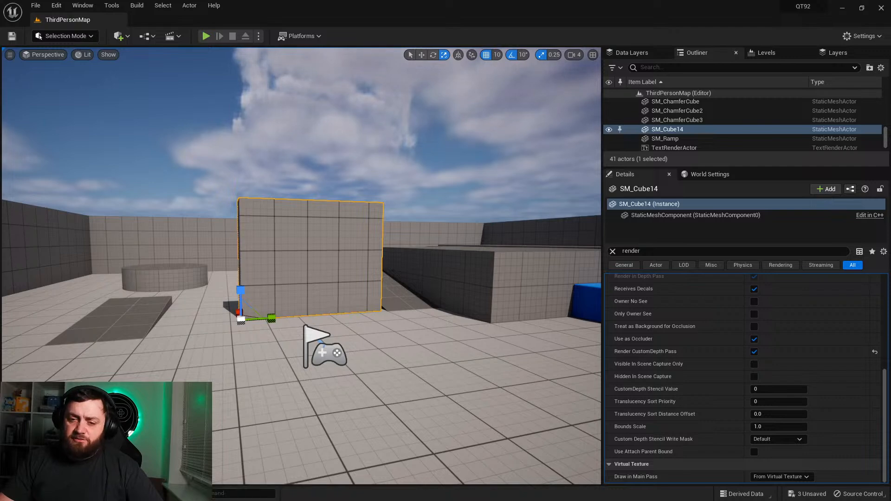
# Step: Reopen the PP_Fade material graph and bring up its SceneTexture and Lerp nodes with nothing selected
pyautogui.hotkey('ctrl', 'space')
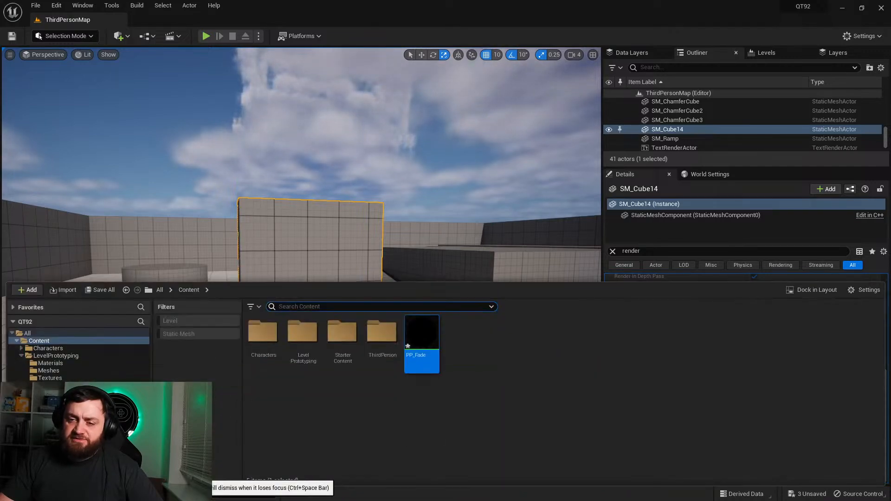
pyautogui.doubleClick(410, 349)
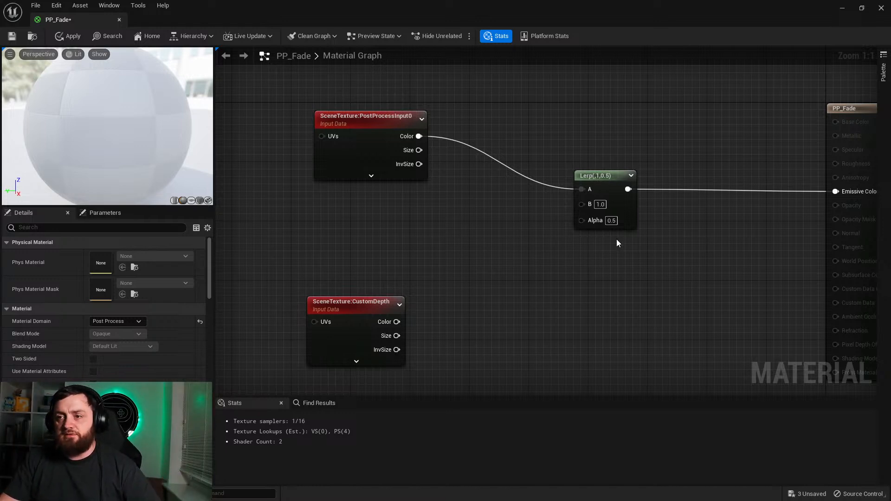
pyautogui.moveTo(288, 132); pyautogui.dragTo(627, 345)
pyautogui.click(694, 292)
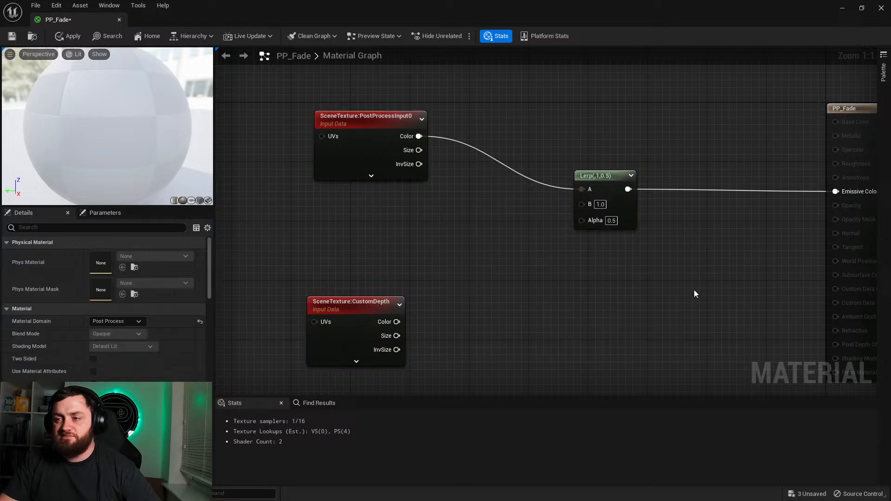
# Step: Move the PostProcessInput0 and CustomDepth SceneTexture nodes closer together, with CustomDepth below
pyautogui.moveTo(683, 291); pyautogui.dragTo(669, 292, button='right')
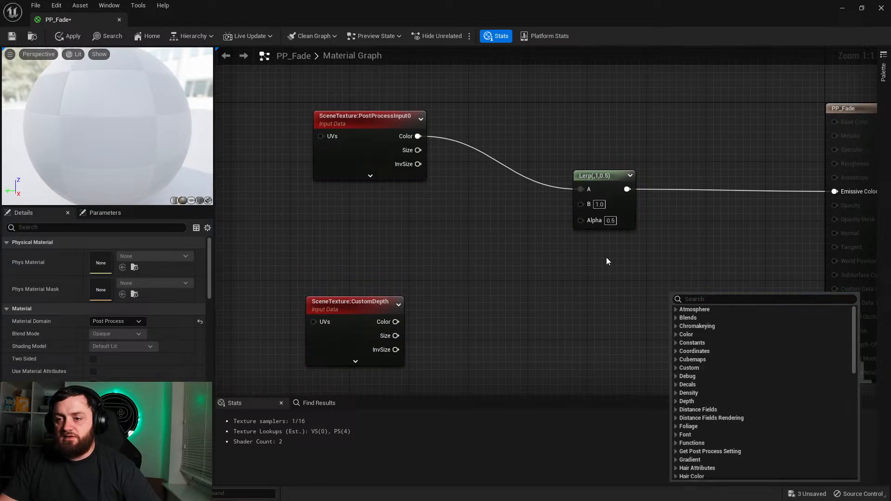
pyautogui.click(364, 225)
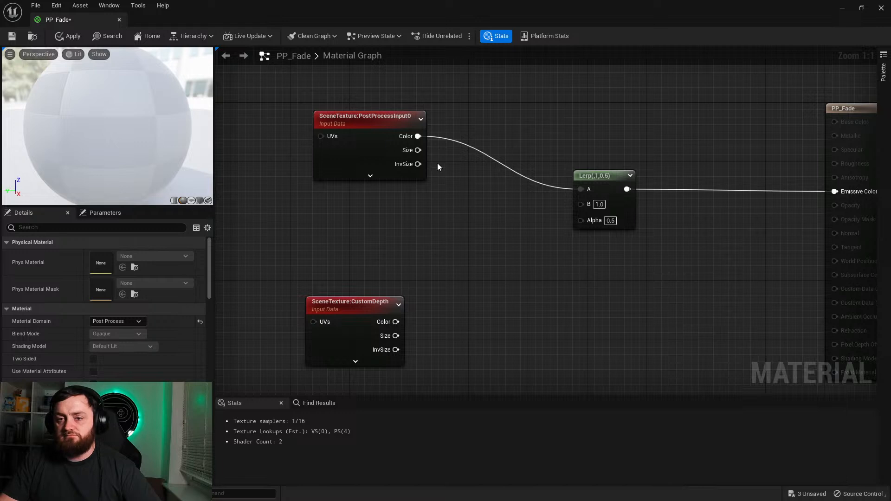
pyautogui.click(382, 145)
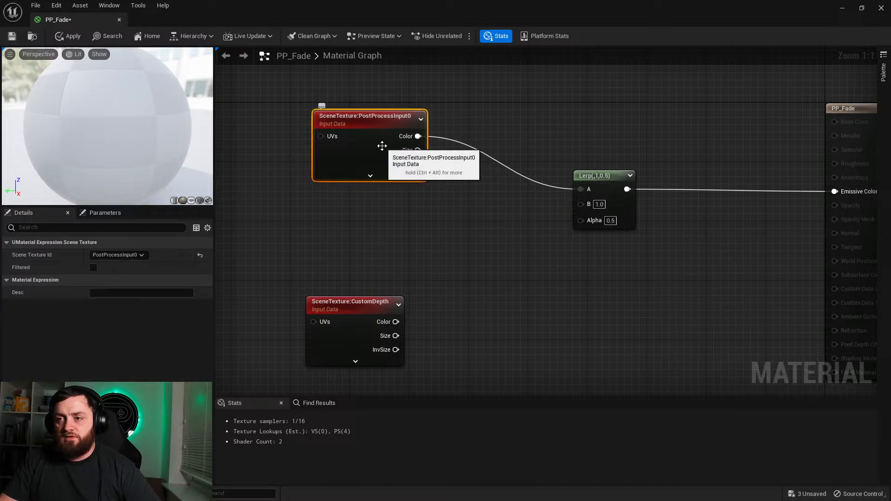
pyautogui.moveTo(386, 150); pyautogui.dragTo(342, 182)
pyautogui.moveTo(347, 301); pyautogui.dragTo(346, 250)
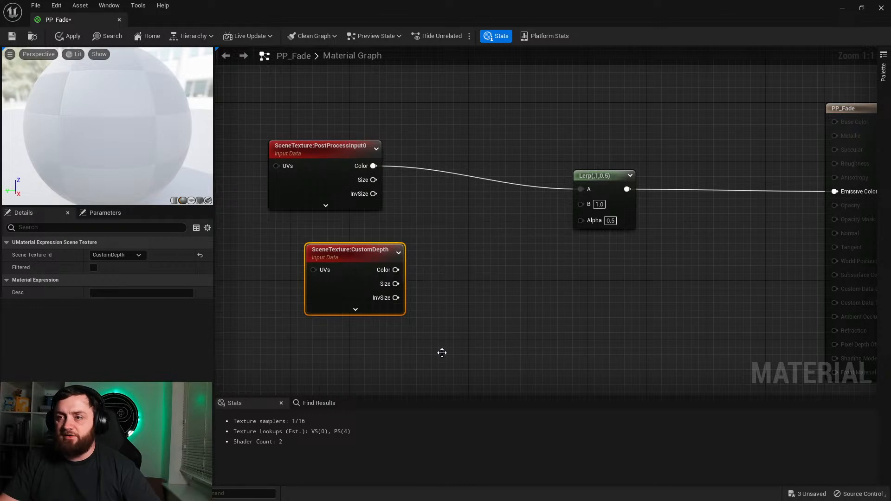
# Step: Return to the level editor, disable Use as Occluder on SM_Cube14, and play-test walking up to the block
pyautogui.click(843, 8)
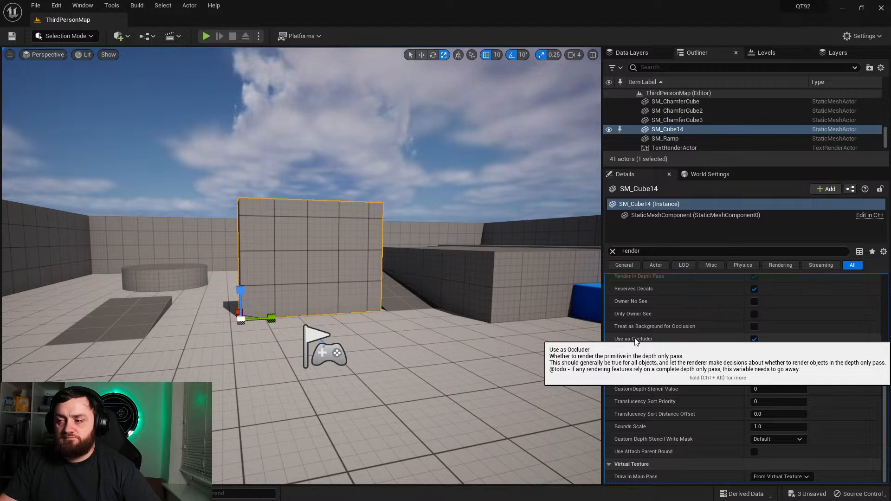
pyautogui.click(756, 339)
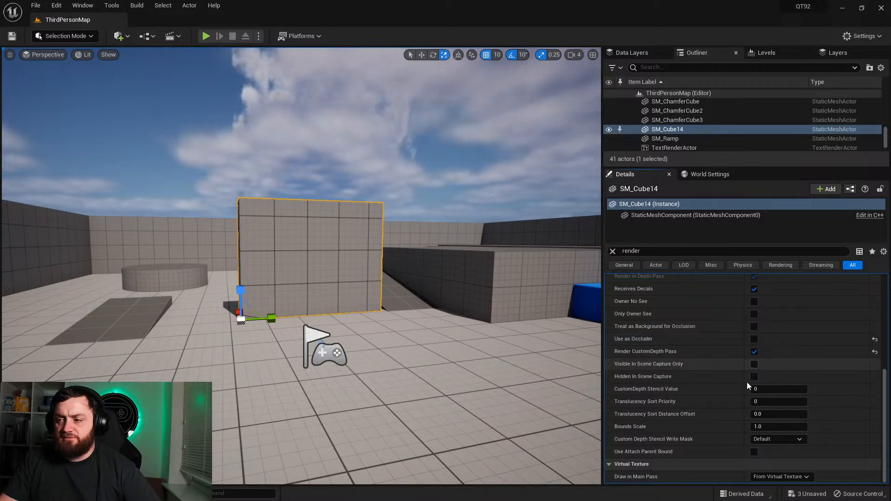
pyautogui.click(206, 37)
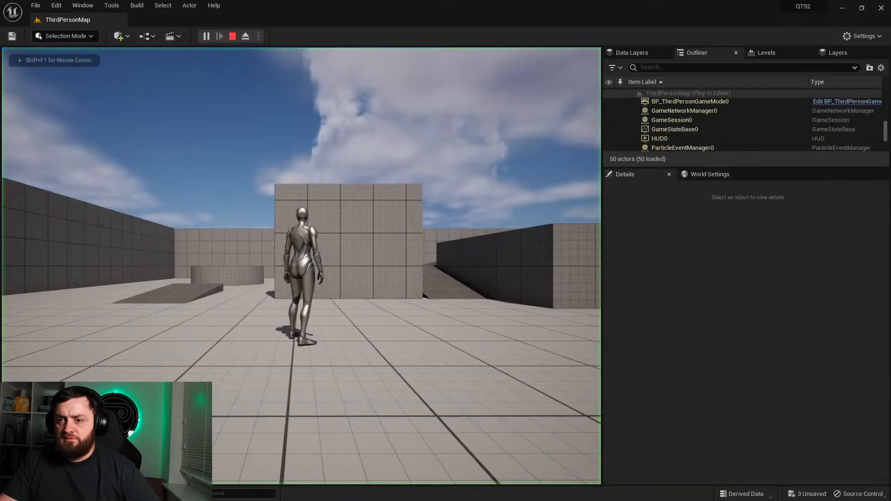
pyautogui.press('w')
pyautogui.press('d')
pyautogui.press('a')
pyautogui.press('d')
pyautogui.press('Escape')
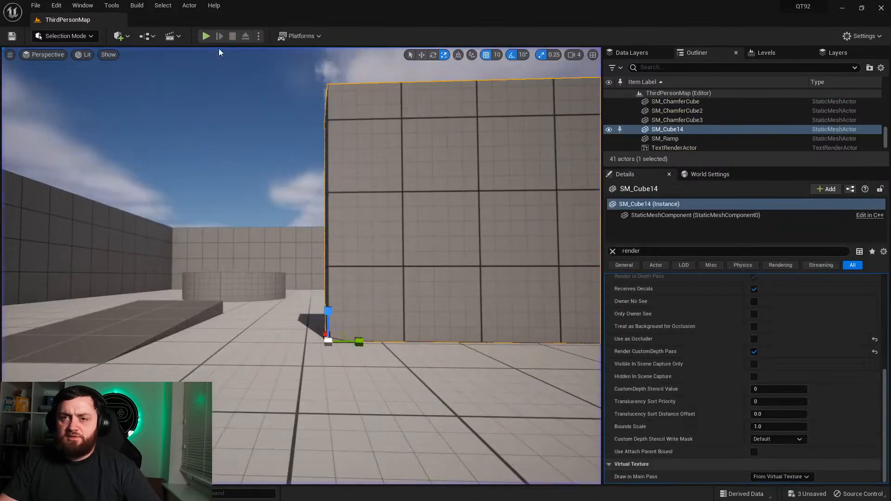
# Step: View SM_Cube14 in the Scene Depth buffer visualization from nearer and farther away
pyautogui.press('f')
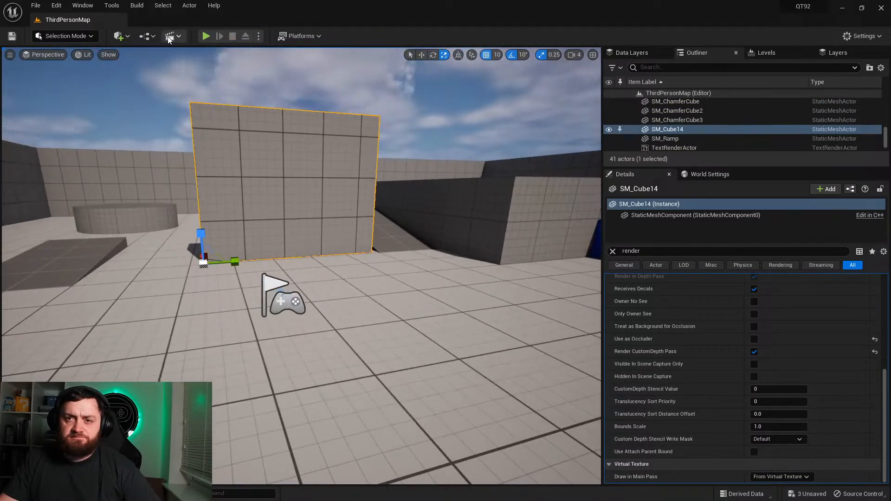
pyautogui.click(84, 54)
pyautogui.moveTo(126, 193)
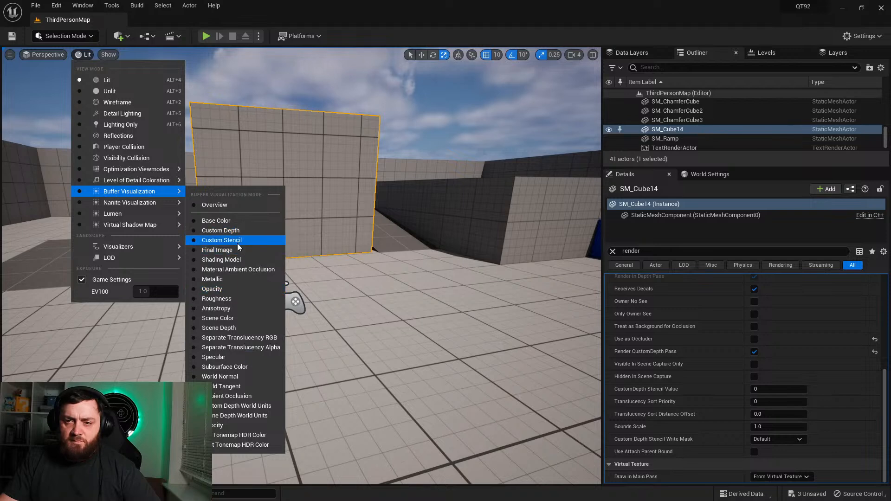
pyautogui.click(227, 328)
pyautogui.moveTo(228, 328); pyautogui.dragTo(227, 328, button='right')
pyautogui.press('s')
pyautogui.press('w')
# Step: Check SM_Cube14 in the Custom Depth buffer visualization and return the viewport to Lit mode
pyautogui.click(96, 55)
pyautogui.moveTo(149, 193)
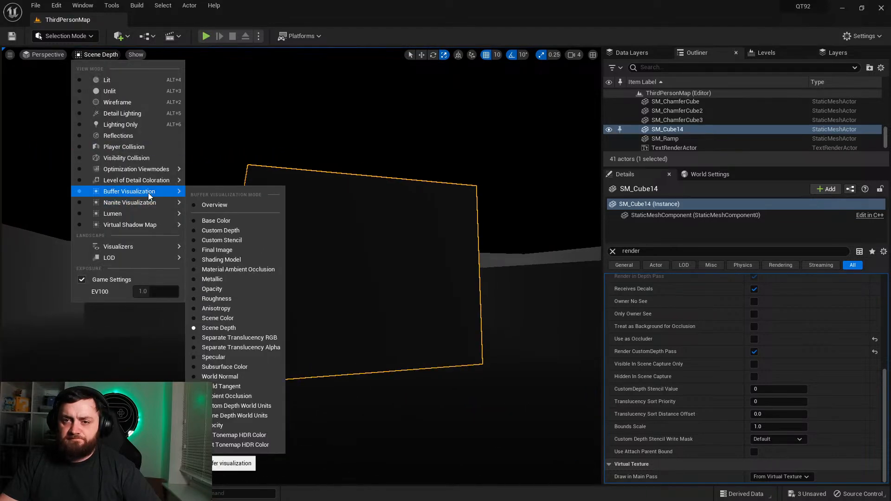
pyautogui.click(231, 234)
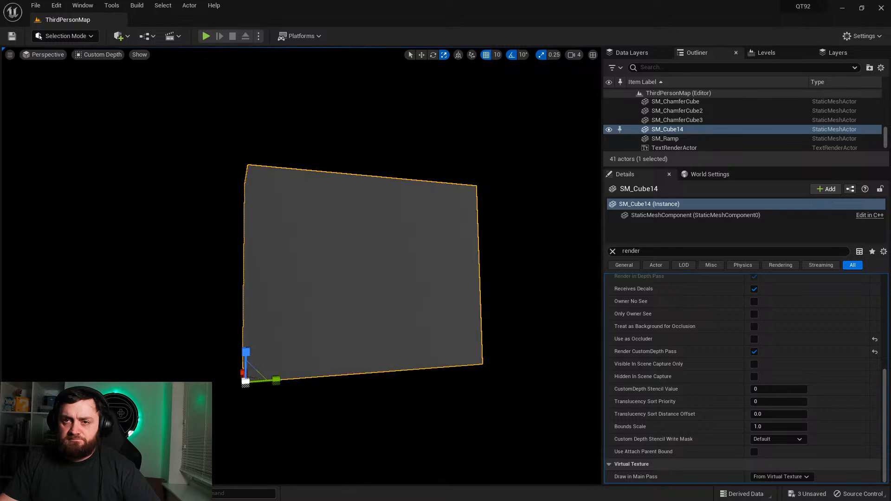
pyautogui.click(112, 56)
pyautogui.click(111, 81)
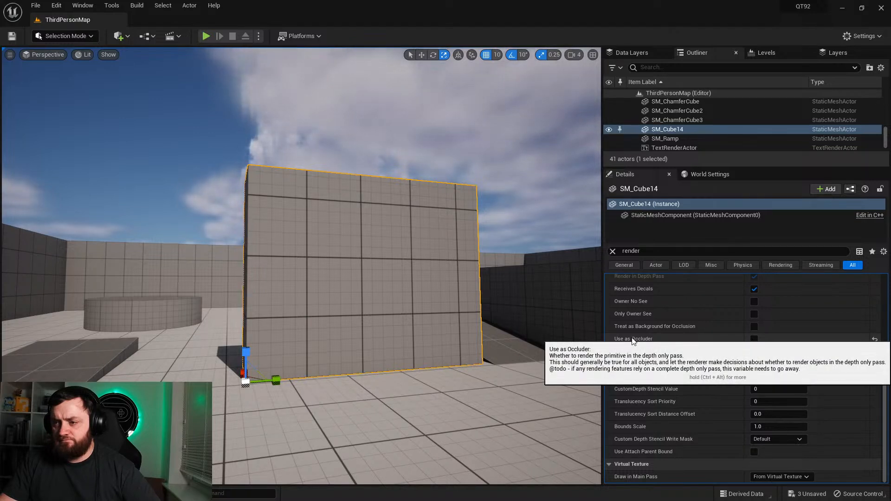
# Step: Turn off Render in Main Pass and Render in Depth Pass for SM_Cube14
pyautogui.scroll(2, 679, 340)
pyautogui.scroll(2, 680, 336)
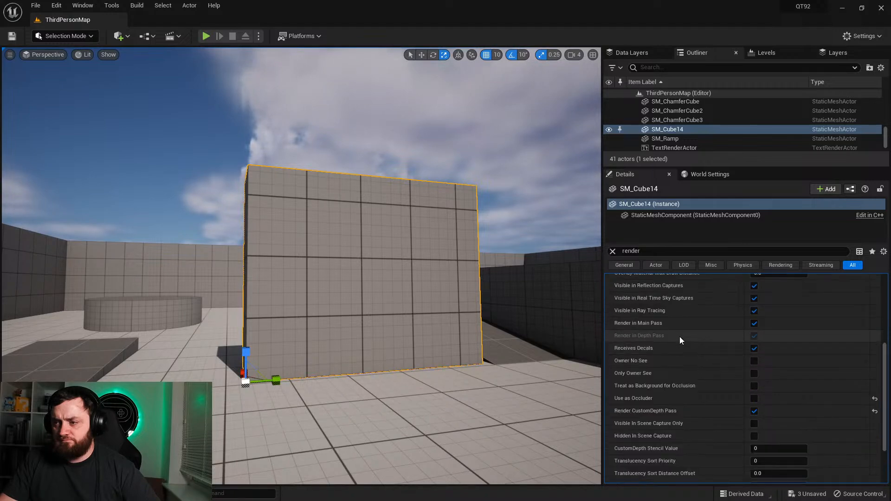
pyautogui.click(754, 324)
pyautogui.moveTo(464, 278)
pyautogui.mouseDown(button='right')
pyautogui.moveTo(399, 278)
pyautogui.moveTo(464, 274)
pyautogui.moveTo(448, 273)
pyautogui.mouseUp(button='right')
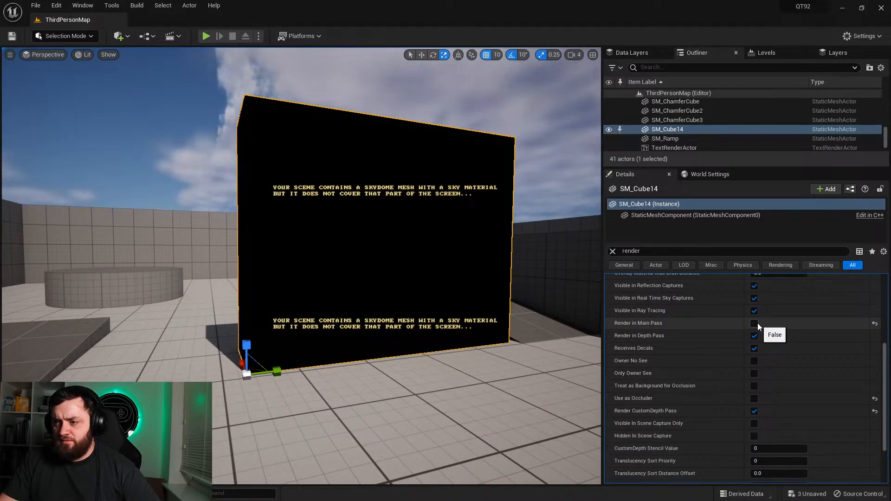
pyautogui.click(753, 338)
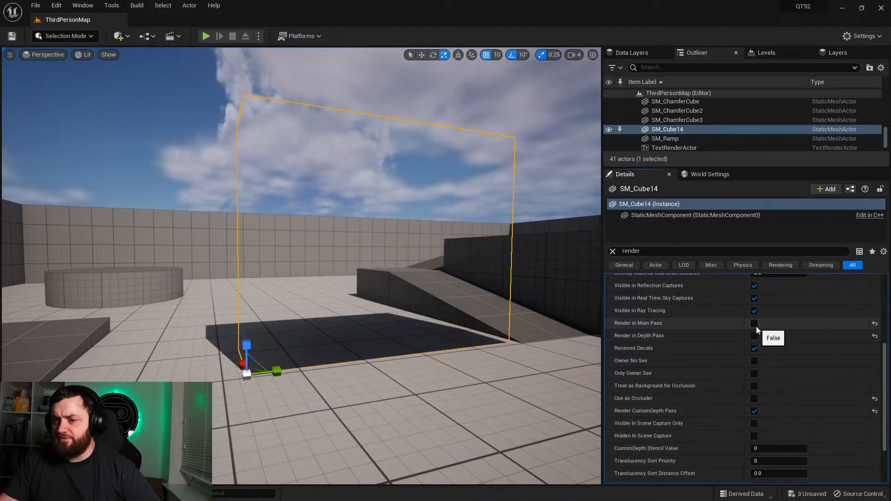
# Step: Turn Render in Main Pass back on for SM_Cube14 and view the block from farther back
pyautogui.click(754, 323)
pyautogui.moveTo(590, 328); pyautogui.dragTo(533, 324, button='right')
pyautogui.press('s')
pyautogui.moveTo(344, 270); pyautogui.dragTo(344, 271, button='right')
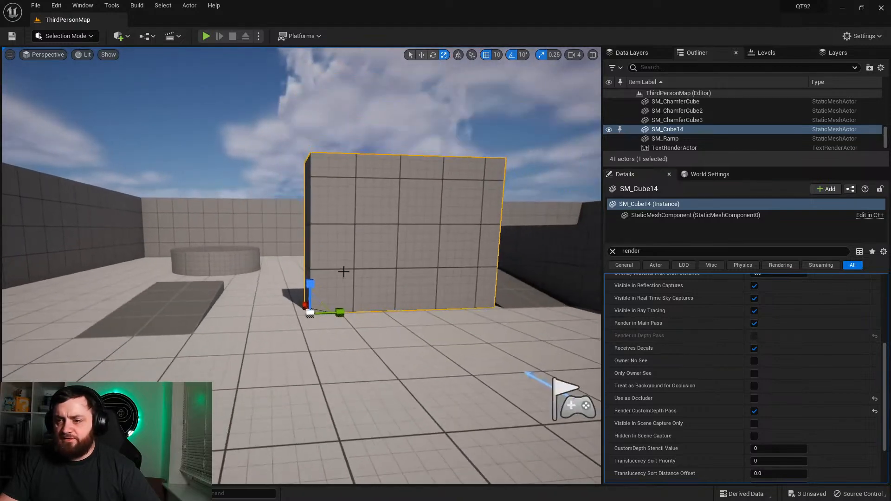
# Step: Disable Render in Main Pass for SM_Cube14 again and examine the block's area from several viewpoints
pyautogui.click(754, 324)
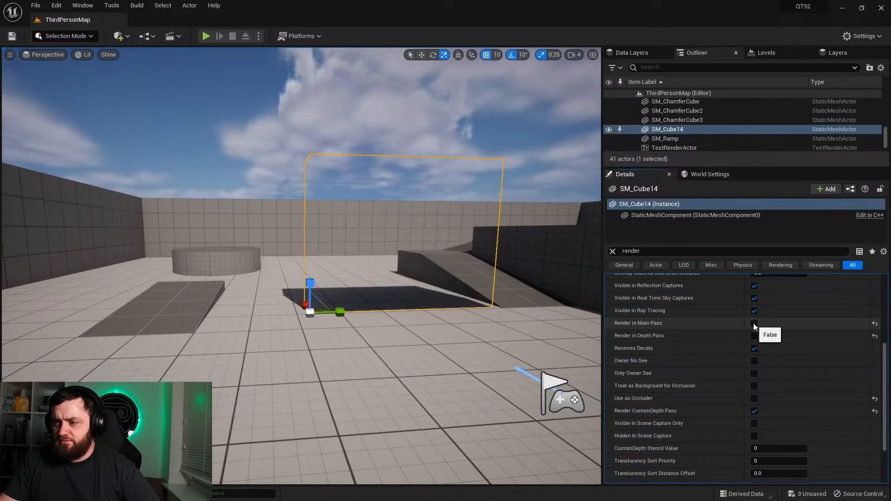
pyautogui.press('d')
pyautogui.moveTo(510, 320); pyautogui.dragTo(501, 315, button='right')
pyautogui.press('a')
pyautogui.press('d')
pyautogui.press('w')
pyautogui.press('s')
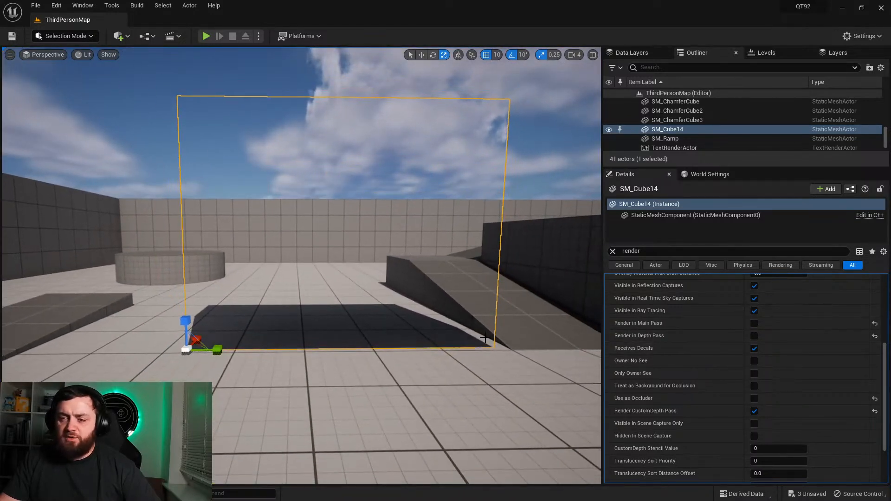
# Step: Re-enable Render in Depth Pass and Render in Main Pass for SM_Cube14
pyautogui.click(754, 336)
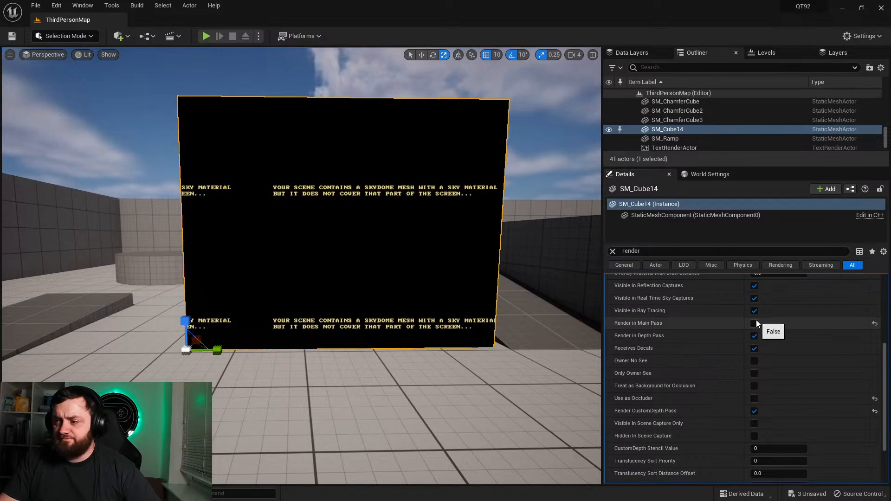
pyautogui.click(754, 323)
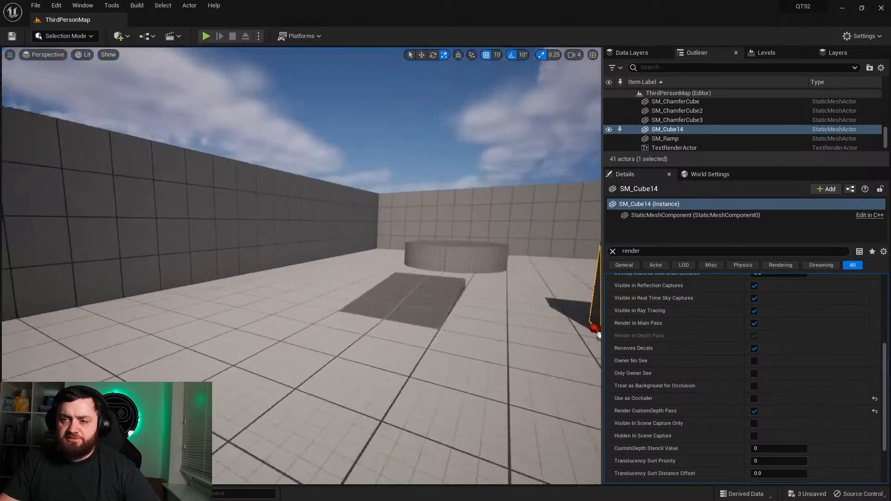
# Step: Select the PostProcessVolume above the blocks and delete it from the level
pyautogui.moveTo(599, 335); pyautogui.dragTo(265, 314, button='right')
pyautogui.click(347, 244)
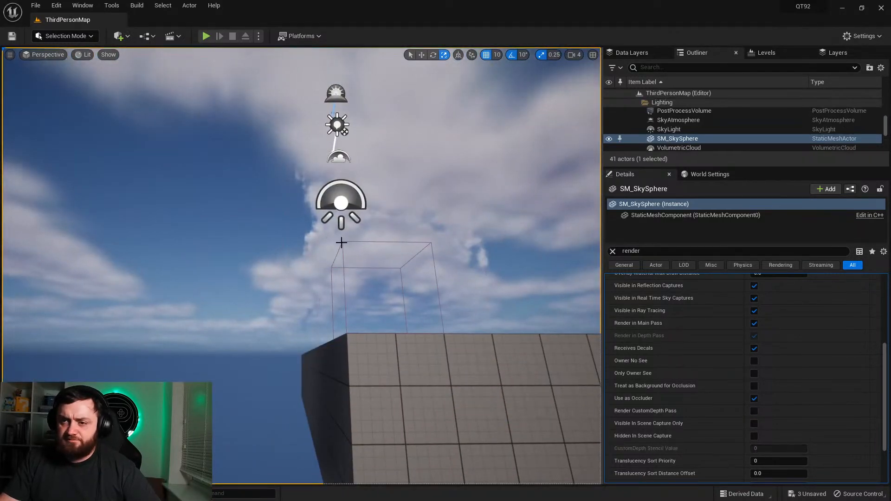
pyautogui.click(342, 242)
pyautogui.press('Delete')
pyautogui.moveTo(365, 218); pyautogui.dragTo(408, 292, button='right')
# Step: Open the BP_ThirdPersonCharacter Blueprint from the ThirdPerson/Blueprints content folder
pyautogui.click(28, 493)
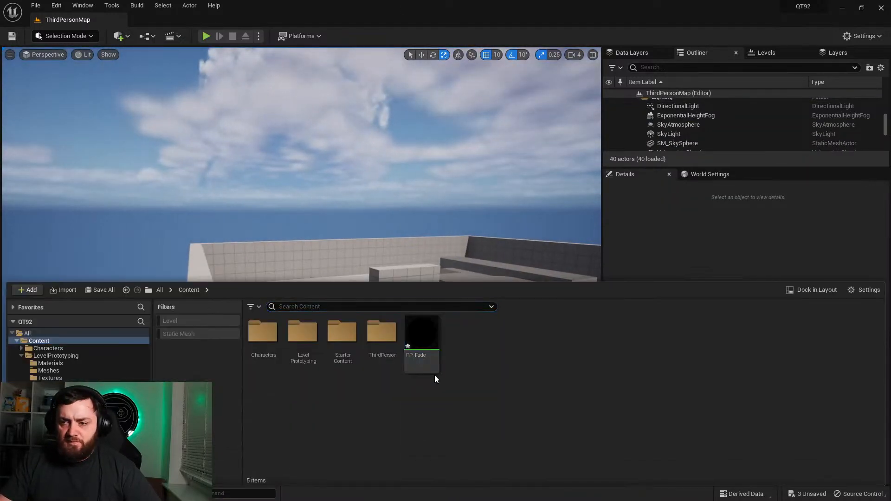
pyautogui.doubleClick(274, 346)
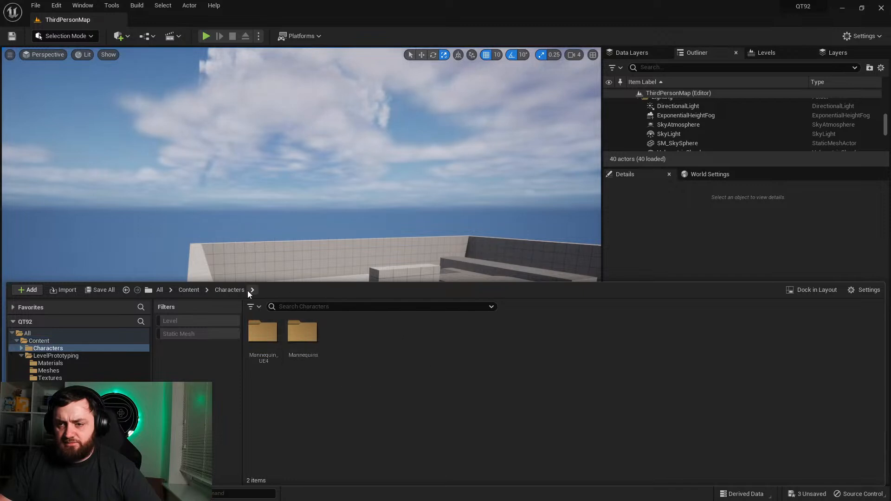
pyautogui.click(188, 290)
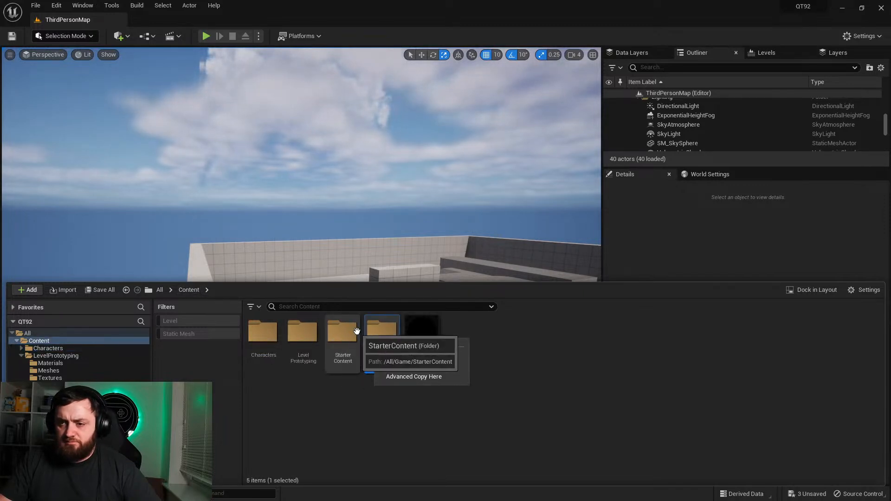
pyautogui.press('Escape')
pyautogui.doubleClick(378, 332)
pyautogui.doubleClick(263, 339)
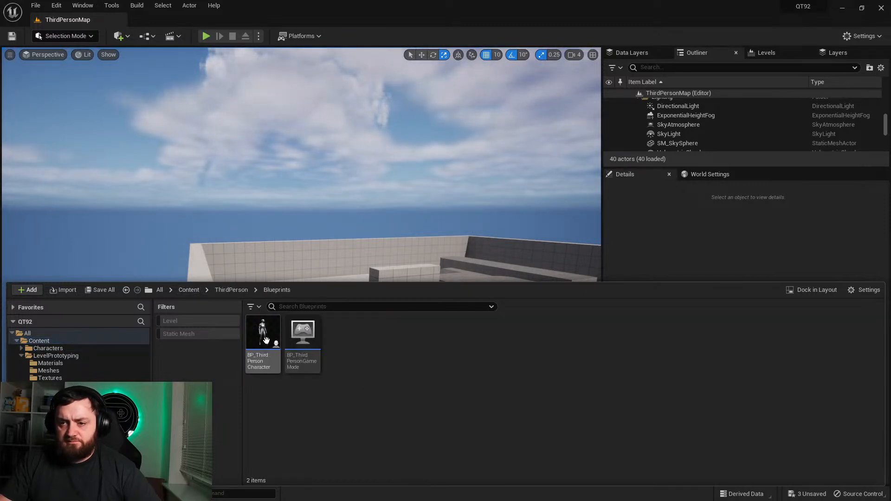
pyautogui.doubleClick(261, 330)
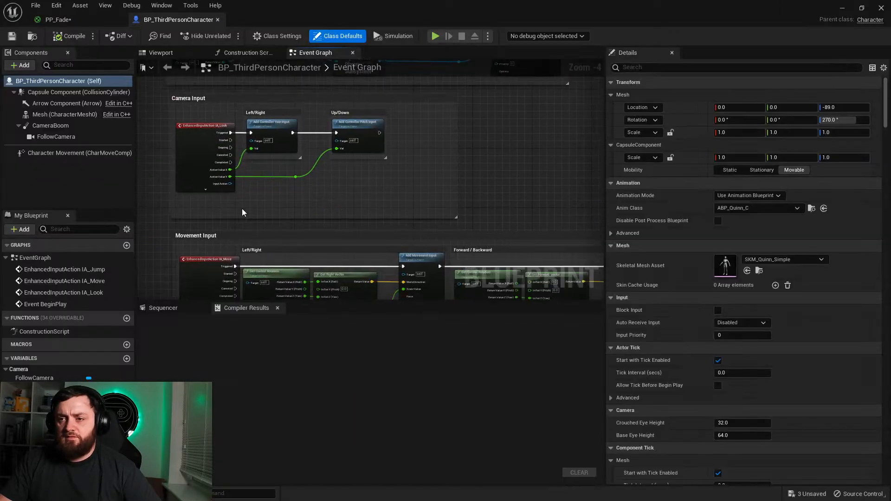
# Step: Add an Event Tick node in an empty area of the character's Event Graph
pyautogui.moveTo(545, 188); pyautogui.dragTo(145, 61, button='right')
pyautogui.moveTo(393, 173); pyautogui.dragTo(279, 206, button='right')
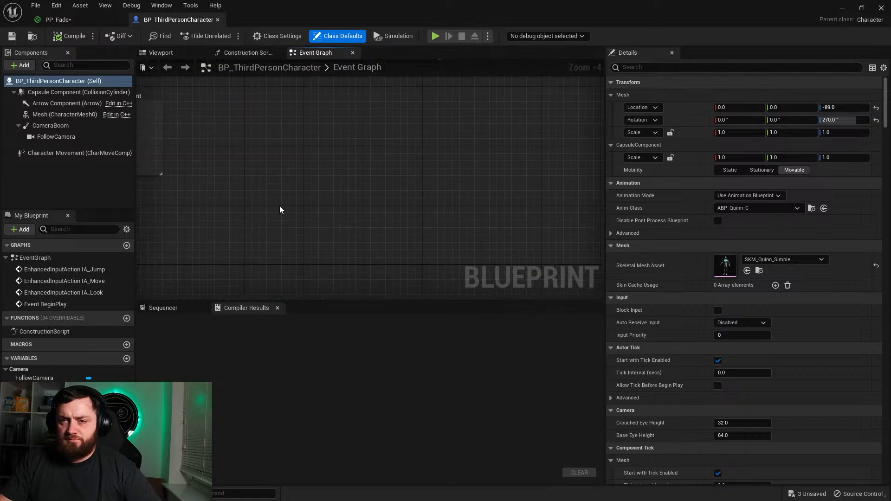
pyautogui.rightClick(279, 203)
pyautogui.write('tick')
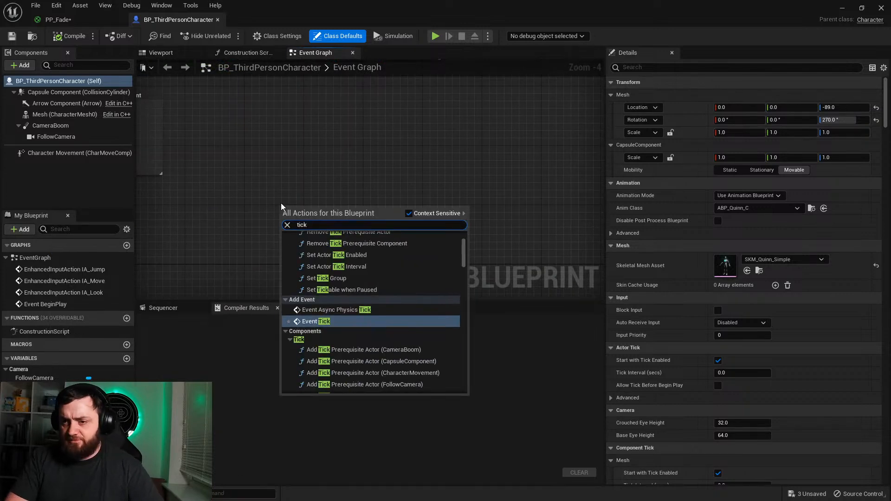
pyautogui.press('Return')
pyautogui.scroll(4, 280, 203)
pyautogui.moveTo(328, 224); pyautogui.dragTo(275, 175)
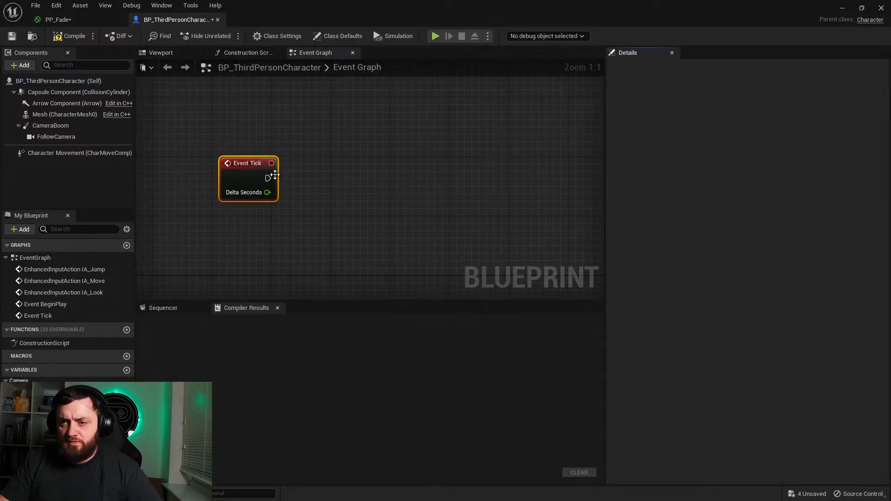
# Step: Add a Multi Line Trace By Channel node executed from Event Tick, aligned beside it, using the Visibility trace channel
pyautogui.moveTo(395, 185); pyautogui.dragTo(413, 184)
pyautogui.write('multilin')
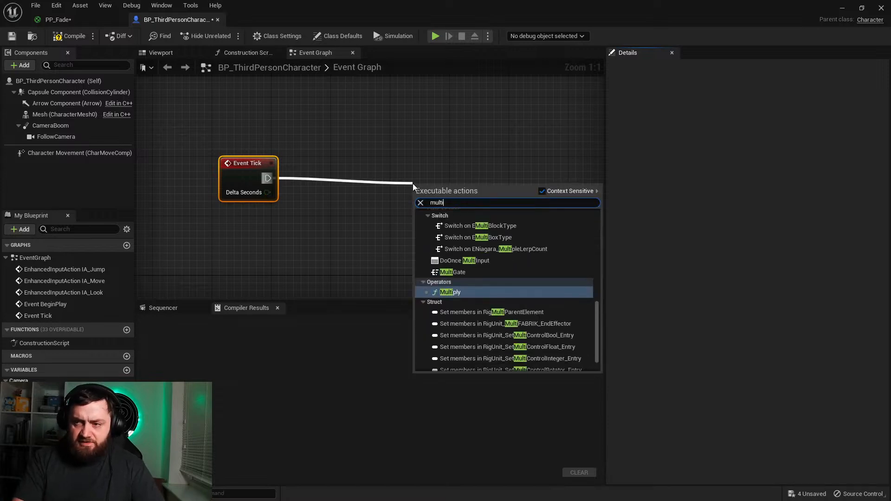
pyautogui.press('Up')
pyautogui.press('Up')
pyautogui.press('Up')
pyautogui.press('Return')
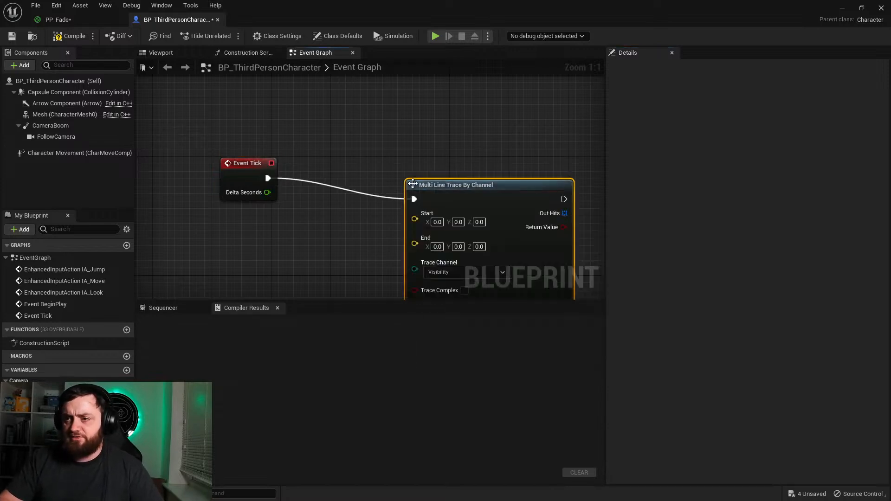
pyautogui.moveTo(458, 201); pyautogui.dragTo(464, 179)
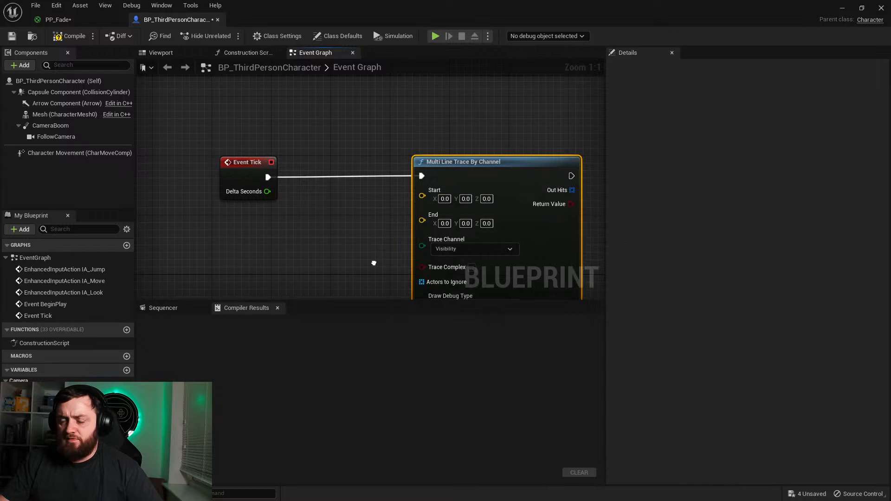
pyautogui.moveTo(374, 265); pyautogui.dragTo(306, 173, button='right')
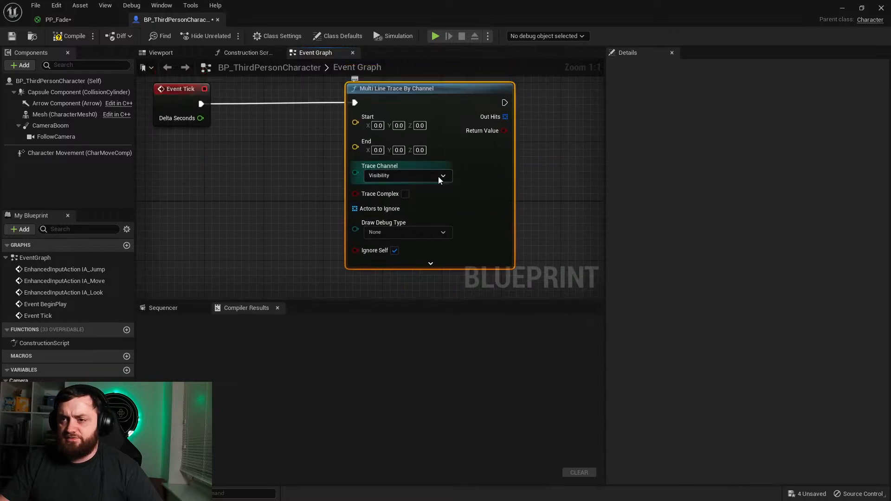
pyautogui.click(438, 177)
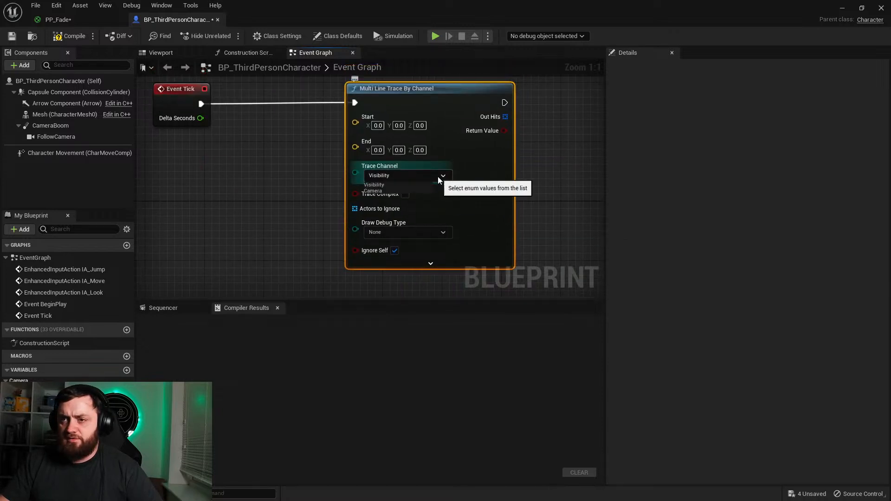
pyautogui.click(383, 185)
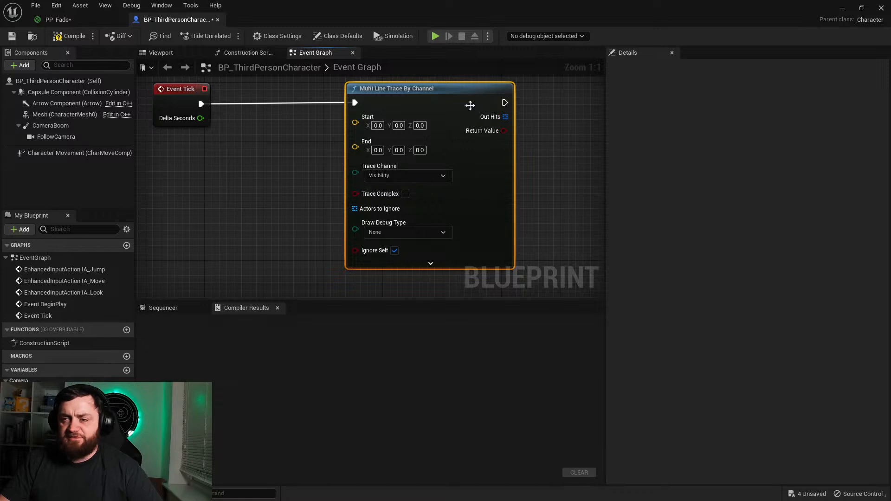
# Step: Add a Get Player Camera Manager node in the empty graph area below Event Tick
pyautogui.moveTo(238, 170); pyautogui.dragTo(381, 217, button='right')
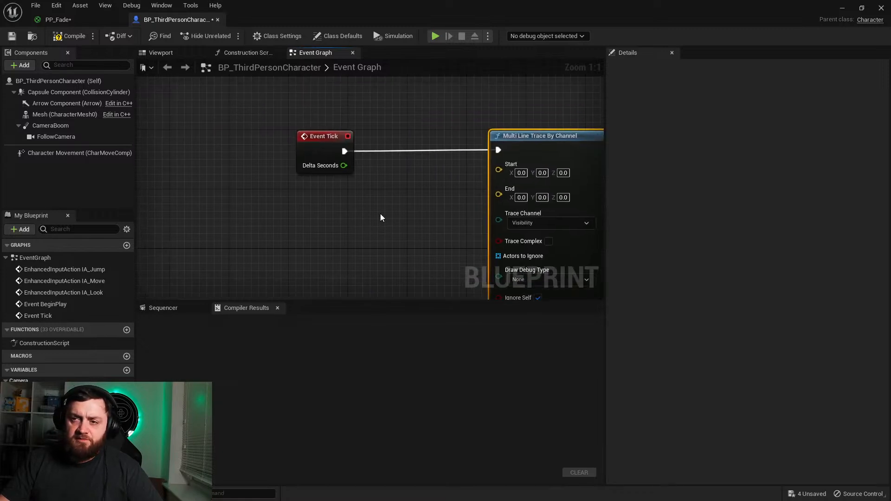
pyautogui.rightClick(280, 220)
pyautogui.write('get ac')
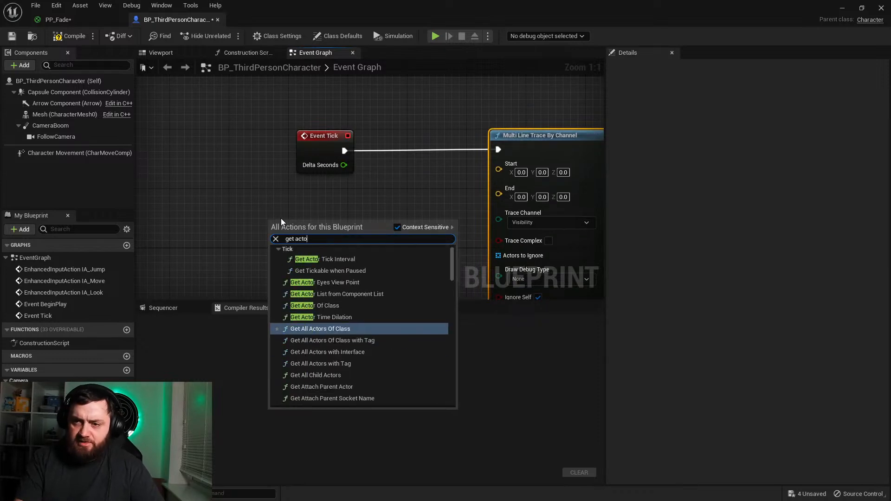
pyautogui.press('BackSpace')
pyautogui.write('camera loca')
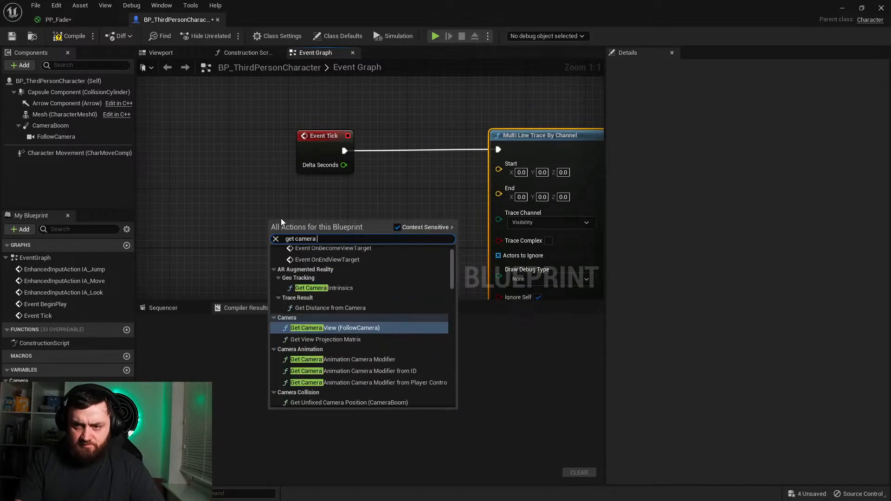
pyautogui.press('BackSpace')
pyautogui.press('BackSpace')
pyautogui.press('BackSpace')
pyautogui.press('BackSpace')
pyautogui.press('BackSpace')
pyautogui.press('BackSpace')
pyautogui.press('BackSpace')
pyautogui.press('BackSpace')
pyautogui.press('BackSpace')
pyautogui.press('BackSpace')
pyautogui.press('BackSpace')
pyautogui.press('BackSpace')
pyautogui.press('BackSpace')
pyautogui.press('BackSpace')
pyautogui.press('BackSpace')
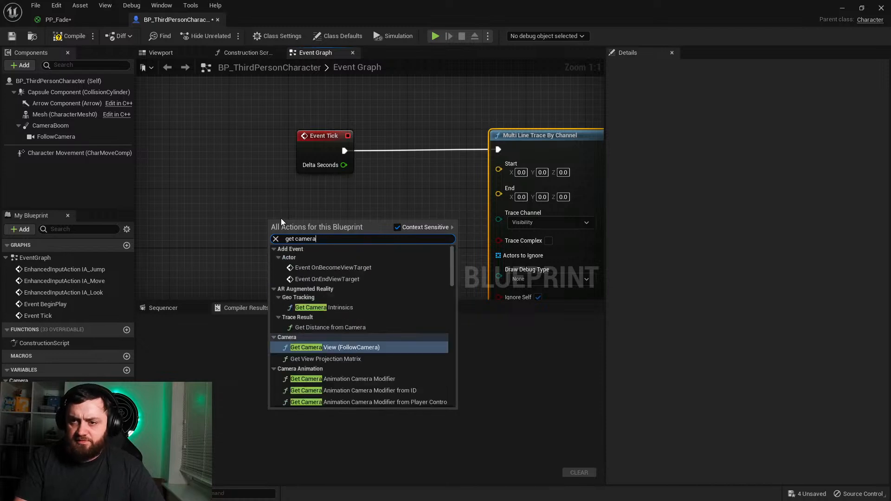
pyautogui.write('g')
pyautogui.press('BackSpace')
pyautogui.write('get player cam')
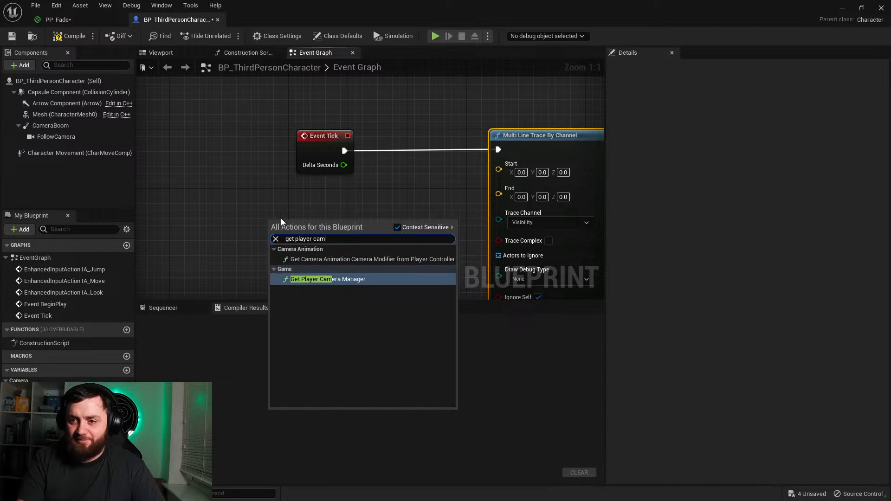
pyautogui.press('Return')
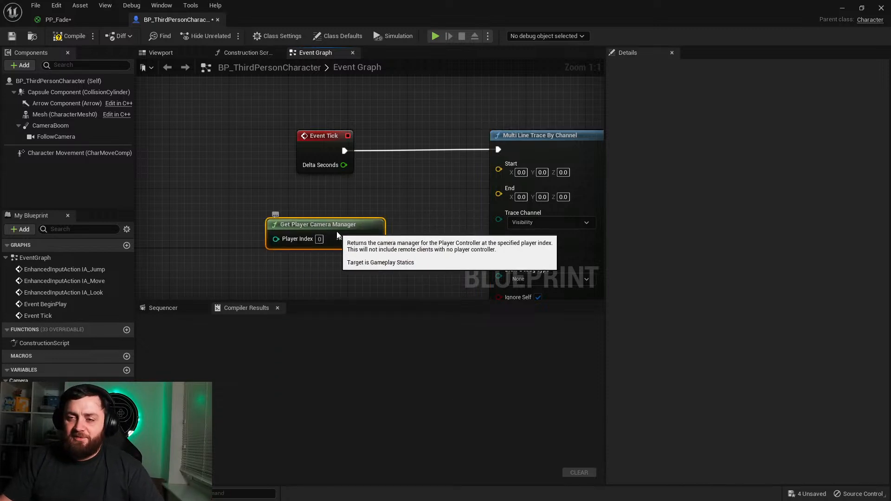
# Step: Add a Get Actor Location node targeting the player camera manager and connect its result to the line trace's Start
pyautogui.moveTo(278, 221); pyautogui.dragTo(189, 220)
pyautogui.moveTo(285, 238); pyautogui.dragTo(324, 195)
pyautogui.write('get actor loc')
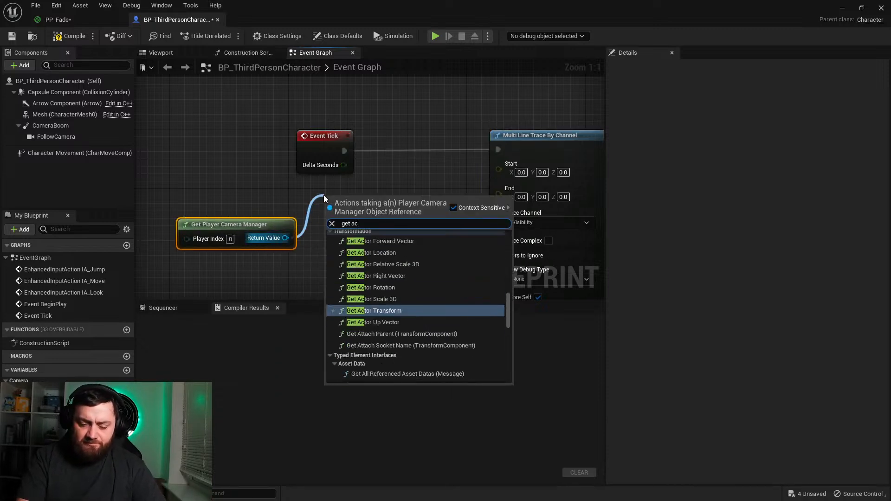
pyautogui.press('Return')
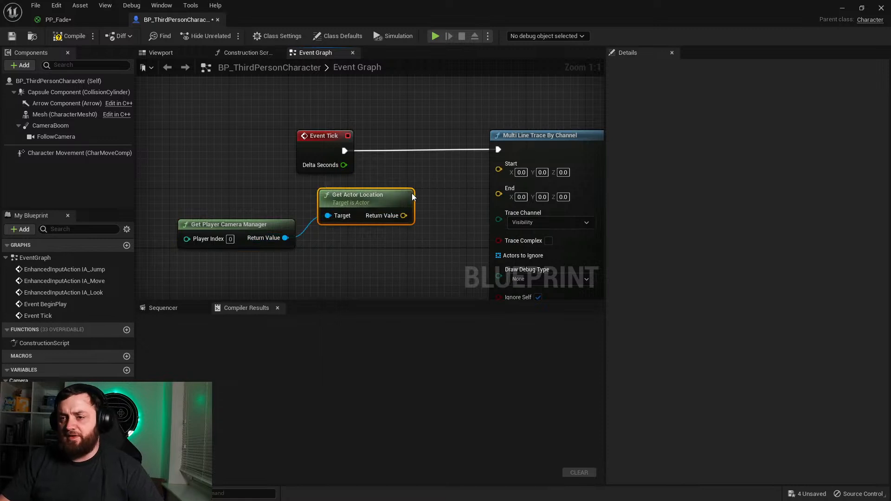
pyautogui.moveTo(403, 215)
pyautogui.mouseDown()
pyautogui.moveTo(472, 166)
pyautogui.moveTo(500, 169)
pyautogui.mouseUp()
# Step: Feed the line trace's End from a Get Actor Location node targeting self, placed beneath the camera's location node
pyautogui.moveTo(498, 183)
pyautogui.mouseDown()
pyautogui.moveTo(457, 188)
pyautogui.moveTo(416, 255)
pyautogui.mouseUp()
pyautogui.write('get actorlo')
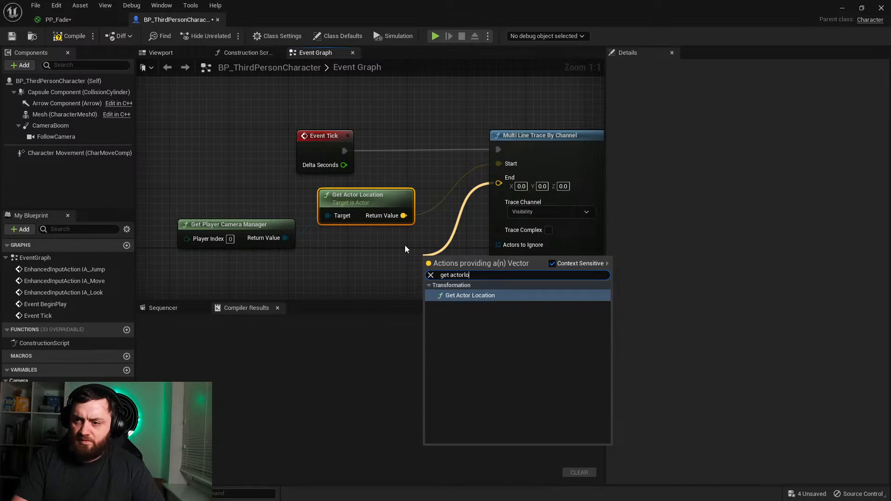
pyautogui.press('Return')
pyautogui.moveTo(427, 261); pyautogui.dragTo(308, 242)
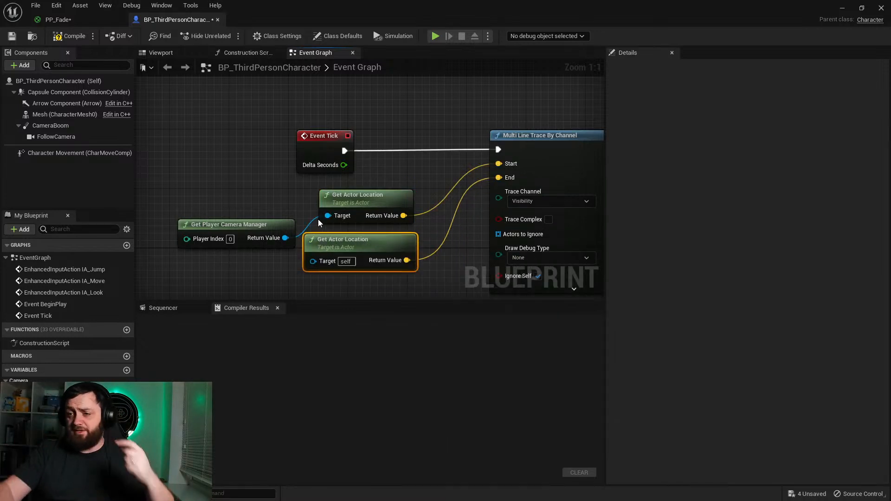
# Step: Add a For Each Loop over the line trace's Out Hits and execute it from the trace node
pyautogui.moveTo(408, 219); pyautogui.dragTo(169, 182, button='right')
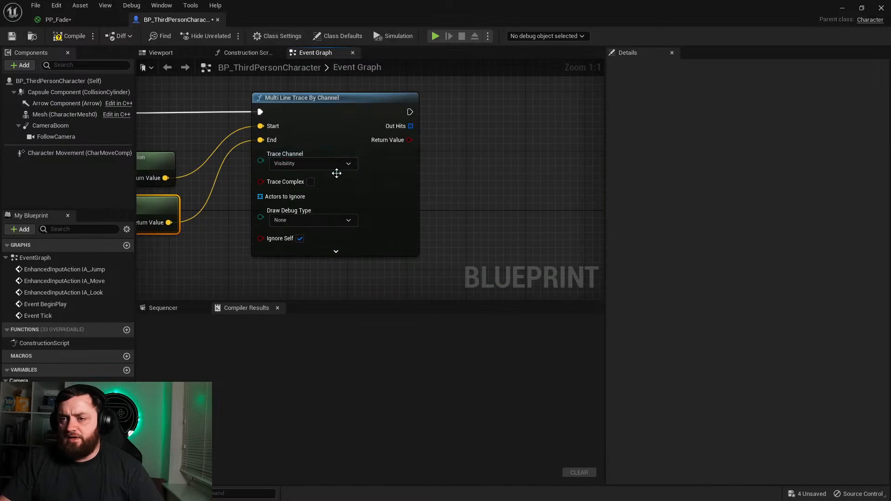
pyautogui.moveTo(396, 125); pyautogui.dragTo(433, 123)
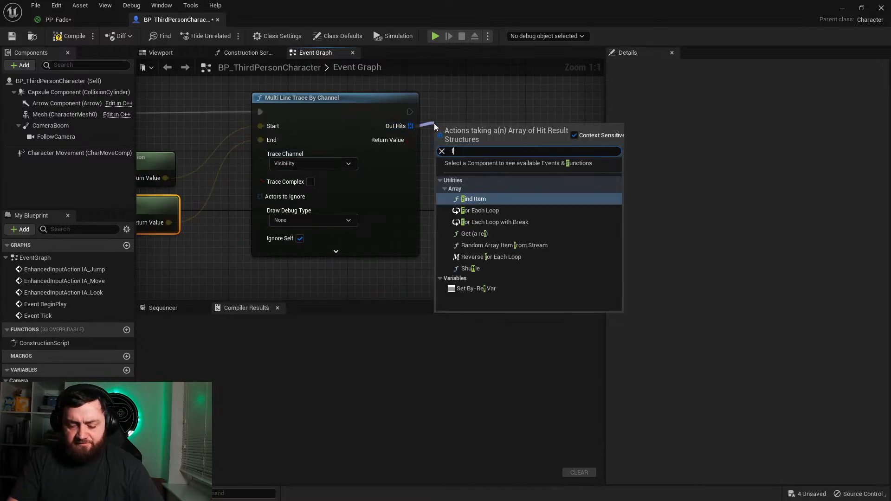
pyautogui.write('foreach')
pyautogui.press('Return')
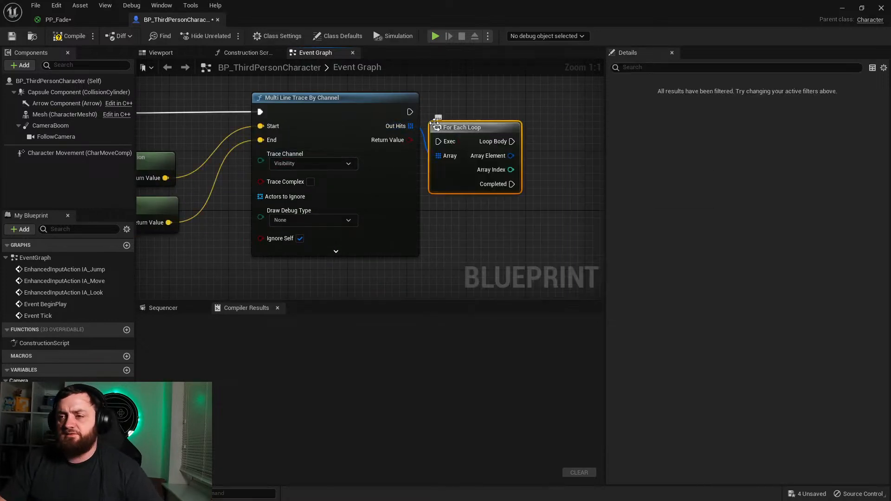
pyautogui.moveTo(455, 141); pyautogui.dragTo(409, 112)
# Step: Add a Break Hit Result node from the loop's Array Element and expand it to show all its outputs
pyautogui.moveTo(555, 172)
pyautogui.mouseDown(button='right')
pyautogui.moveTo(495, 197)
pyautogui.moveTo(400, 197)
pyautogui.mouseUp(button='right')
pyautogui.moveTo(371, 160); pyautogui.dragTo(428, 178)
pyautogui.write('brea')
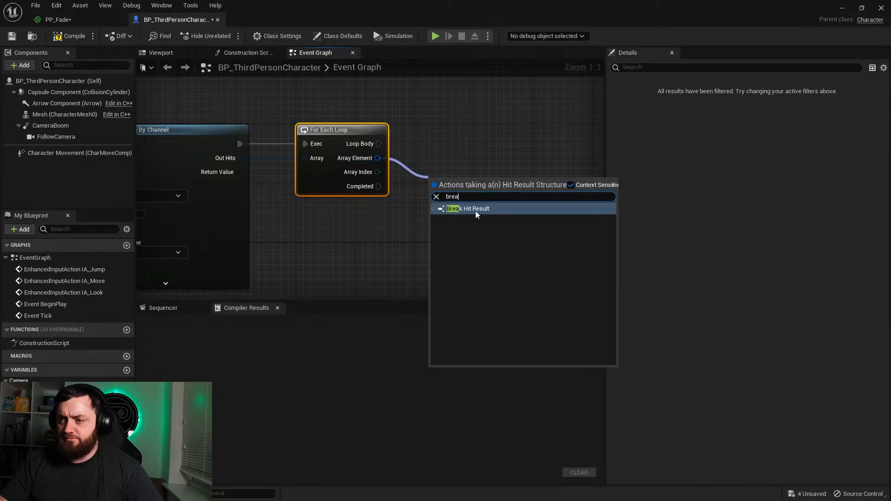
pyautogui.click(476, 210)
pyautogui.click(476, 221)
pyautogui.moveTo(524, 295); pyautogui.dragTo(358, 203, button='right')
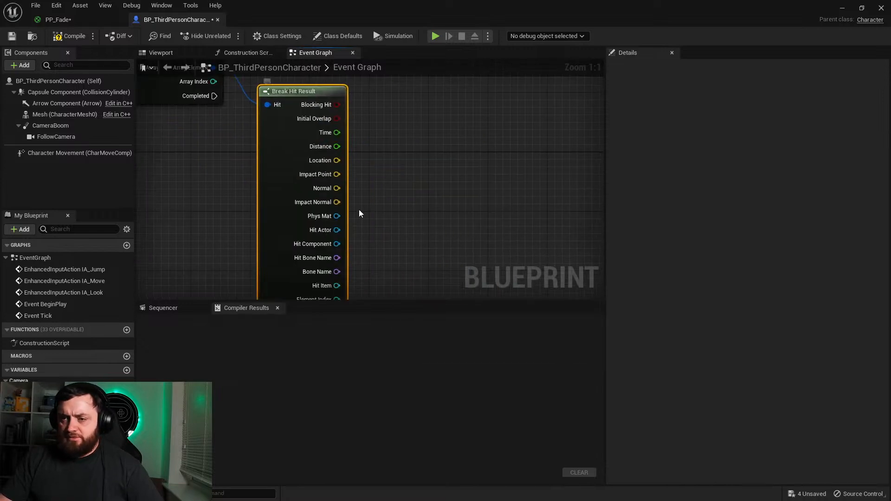
# Step: Add a Set Render in Main Pass node targeting Hit Component, with Value unchecked, executed from the loop's Loop Body
pyautogui.moveTo(337, 243); pyautogui.dragTo(420, 149)
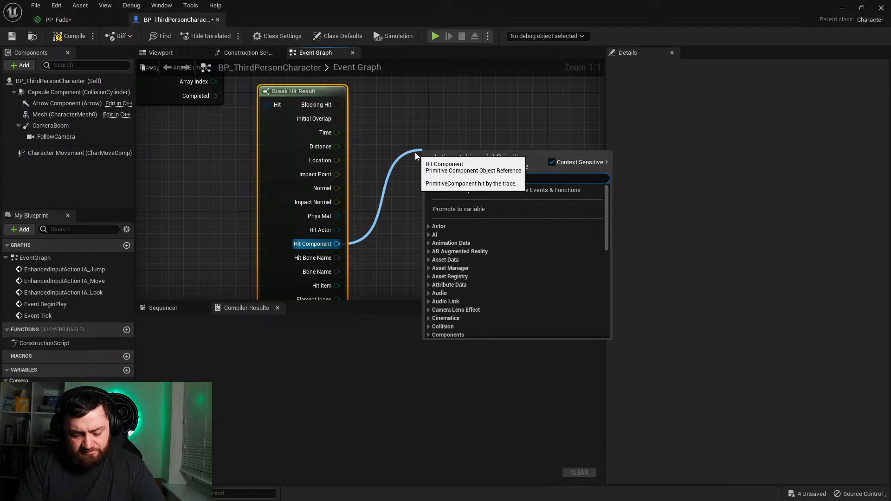
pyautogui.write('render')
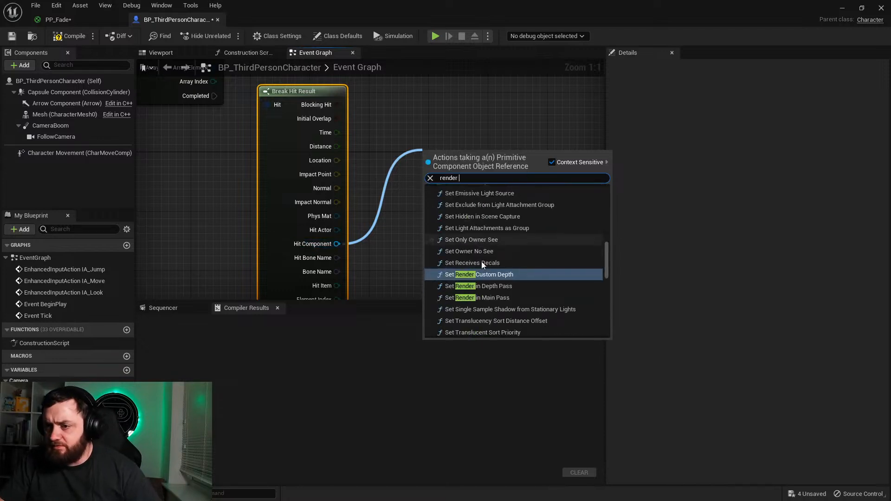
pyautogui.click(499, 297)
pyautogui.moveTo(470, 185); pyautogui.dragTo(460, 130)
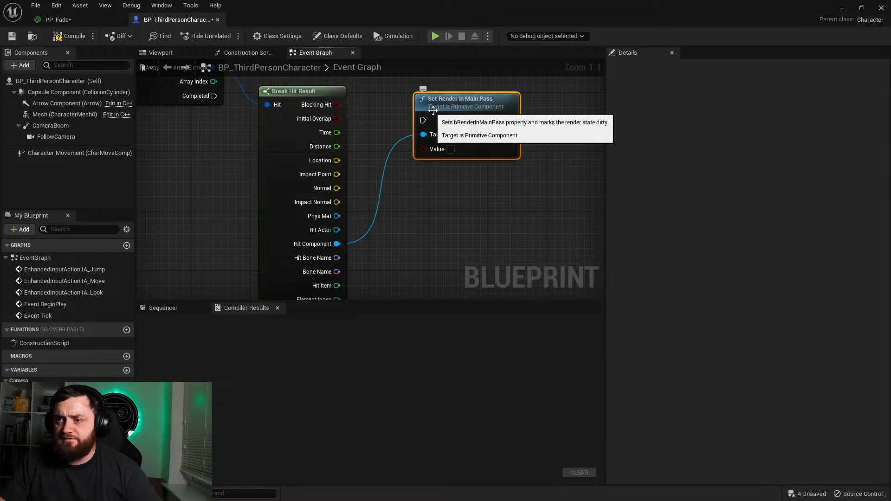
pyautogui.moveTo(436, 110); pyautogui.dragTo(428, 215, button='right')
pyautogui.moveTo(430, 214); pyautogui.dragTo(205, 158)
pyautogui.moveTo(301, 220); pyautogui.dragTo(283, 105, button='right')
# Step: Add a Set Render in Depth Pass node targeting Hit Component, executed after Set Render in Main Pass with Value unchecked
pyautogui.moveTo(310, 233); pyautogui.dragTo(418, 148)
pyautogui.write('render in depth')
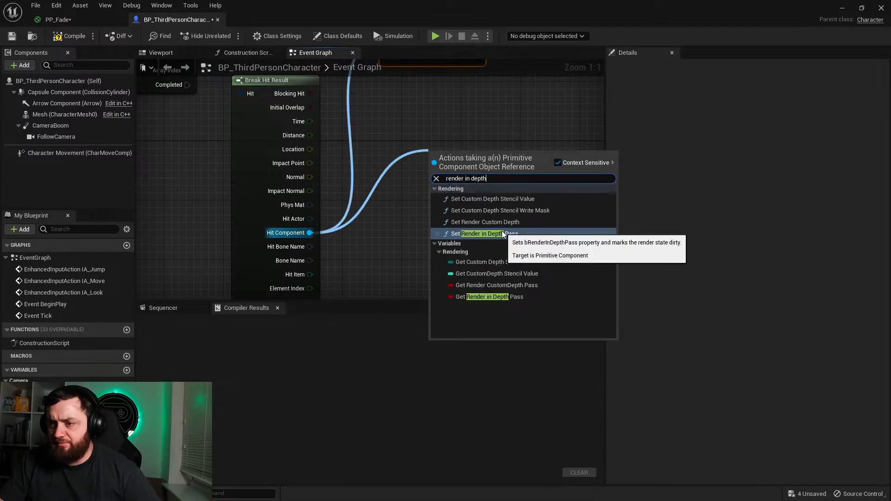
pyautogui.click(487, 233)
pyautogui.moveTo(470, 155); pyautogui.dragTo(450, 245, button='right')
pyautogui.moveTo(451, 244); pyautogui.dragTo(456, 117)
pyautogui.moveTo(530, 199); pyautogui.dragTo(411, 137)
pyautogui.click(226, 103)
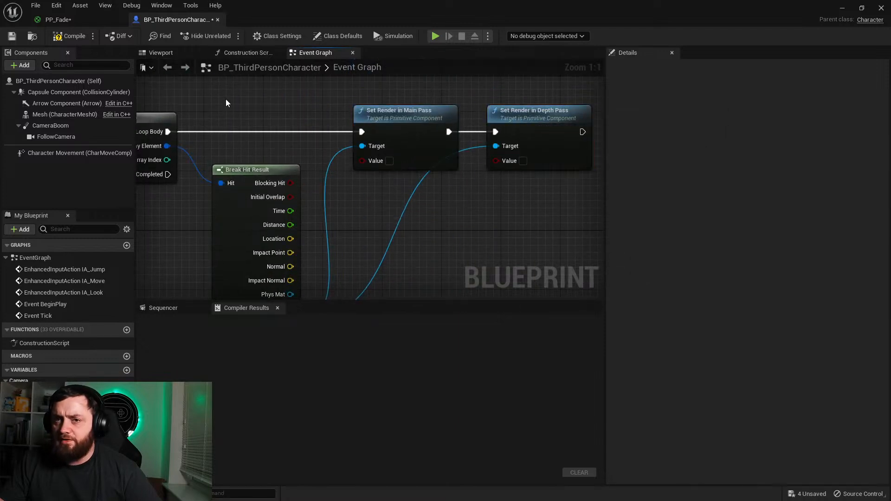
# Step: Compile the character Blueprint and play-test the level, running the character around the blocks before stopping the session
pyautogui.click(73, 39)
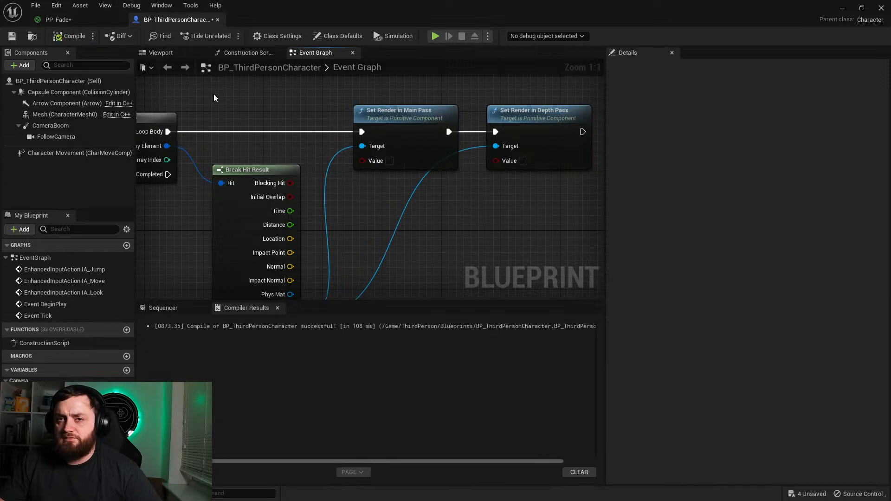
pyautogui.moveTo(244, 120); pyautogui.dragTo(320, 120, button='right')
pyautogui.click(842, 9)
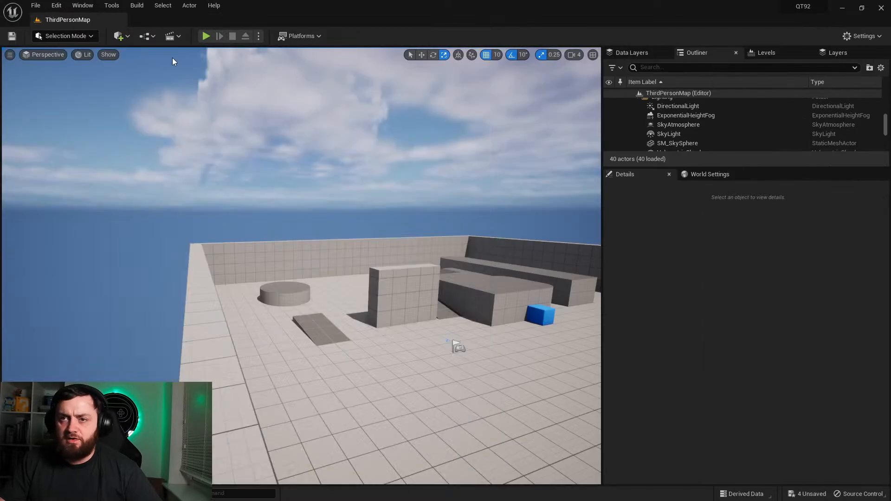
pyautogui.click(206, 37)
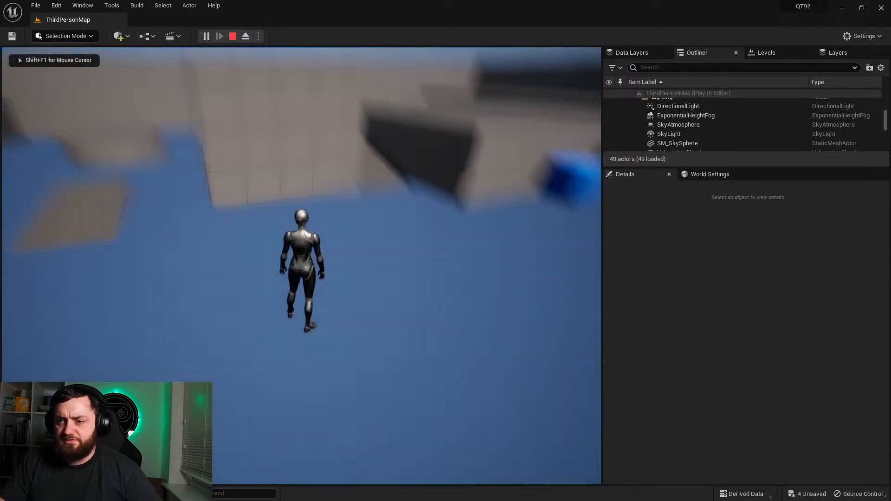
pyautogui.press('w')
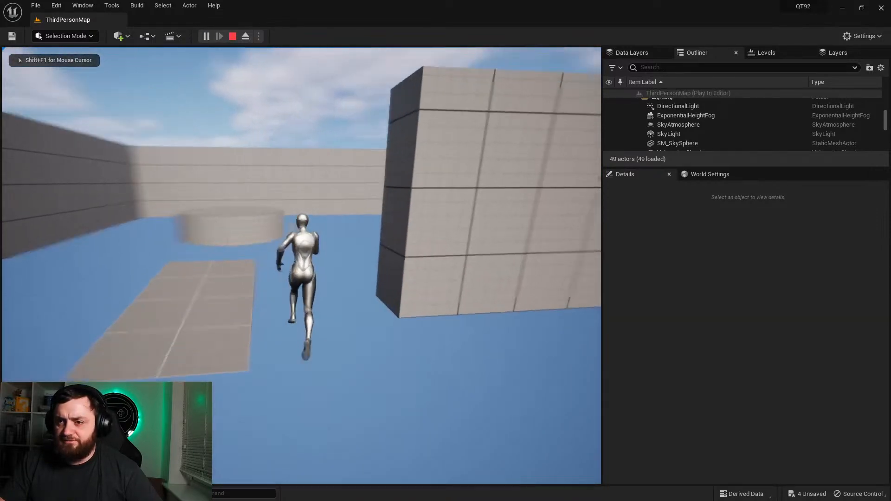
pyautogui.press('d')
pyautogui.press('s')
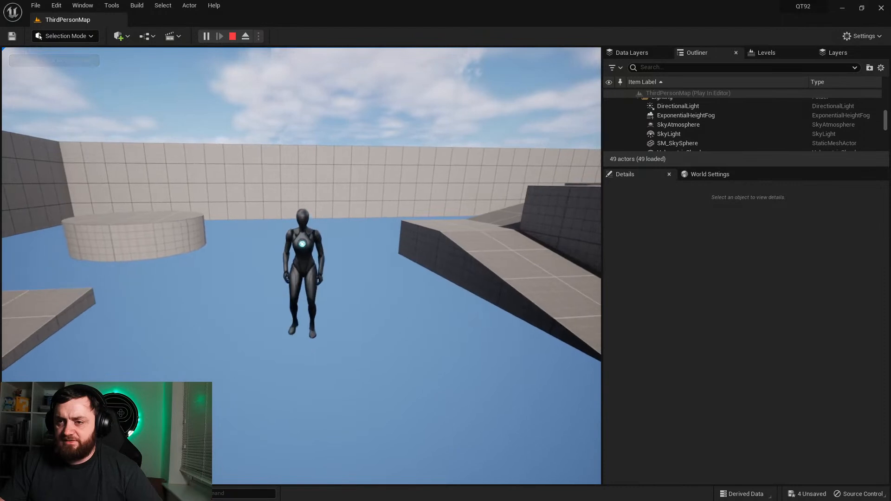
pyautogui.press('a')
pyautogui.press('s')
pyautogui.press('d')
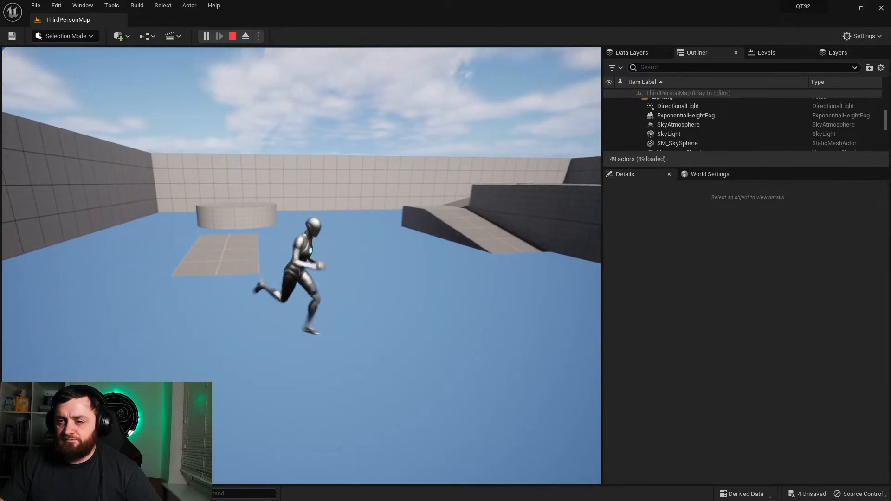
pyautogui.press('w')
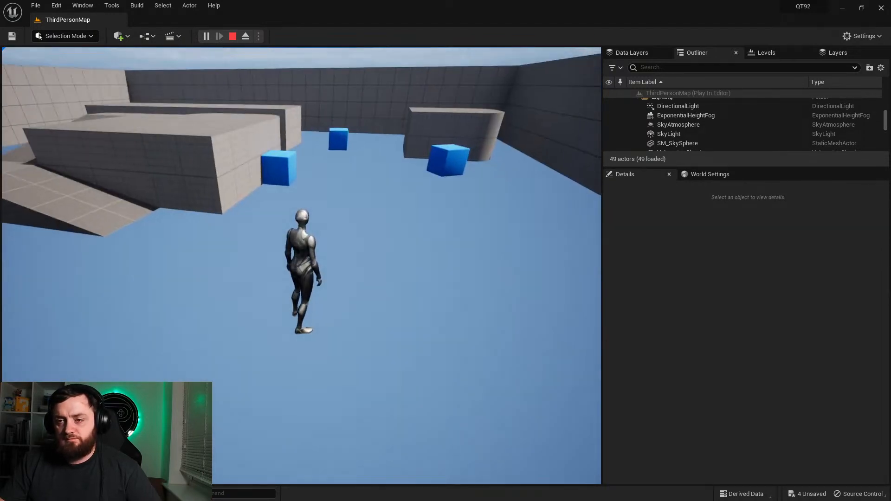
pyautogui.press('Escape')
# Step: Return to the character Blueprint and review the node chain from Event Tick through the trace and loop to Set Render in Depth Pass
pyautogui.click(37, 494)
pyautogui.doubleClick(263, 343)
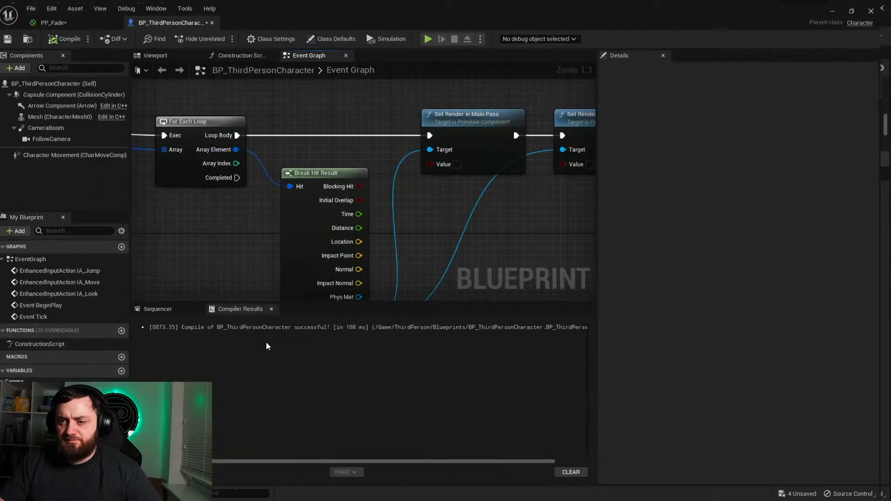
pyautogui.moveTo(253, 204); pyautogui.dragTo(352, 167, button='right')
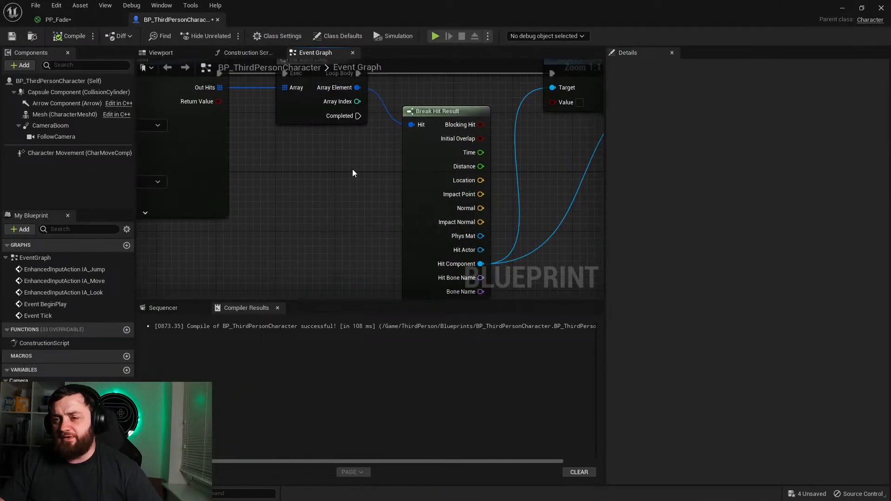
pyautogui.scroll(-3, 351, 169)
pyautogui.moveTo(301, 182); pyautogui.dragTo(413, 192, button='right')
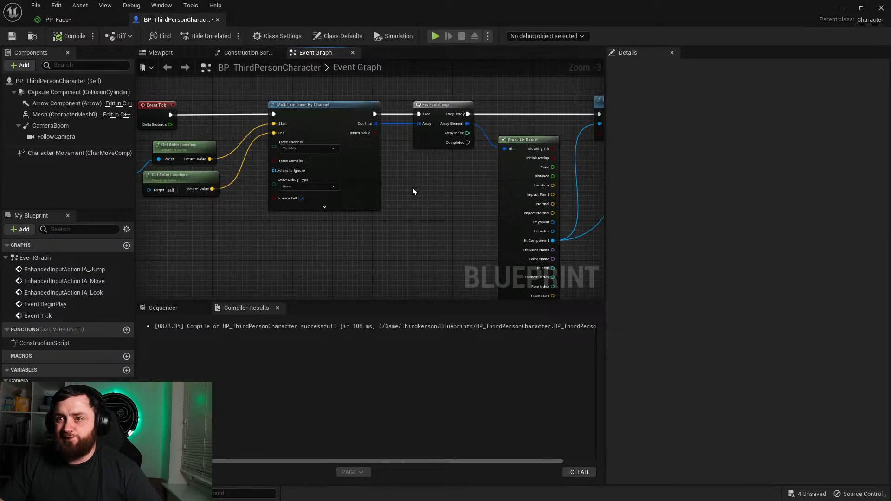
pyautogui.moveTo(436, 200); pyautogui.dragTo(293, 234, button='right')
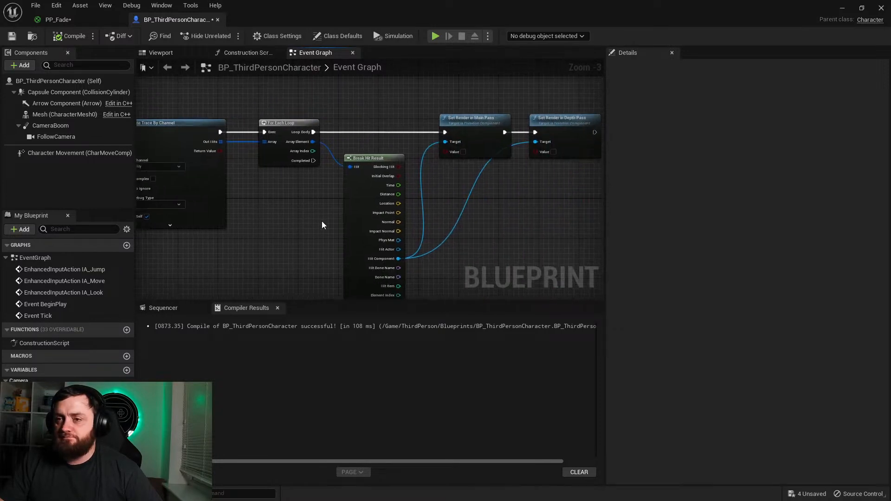
pyautogui.moveTo(499, 245)
pyautogui.mouseDown(button='right')
pyautogui.moveTo(281, 254)
pyautogui.moveTo(602, 185)
pyautogui.mouseUp(button='right')
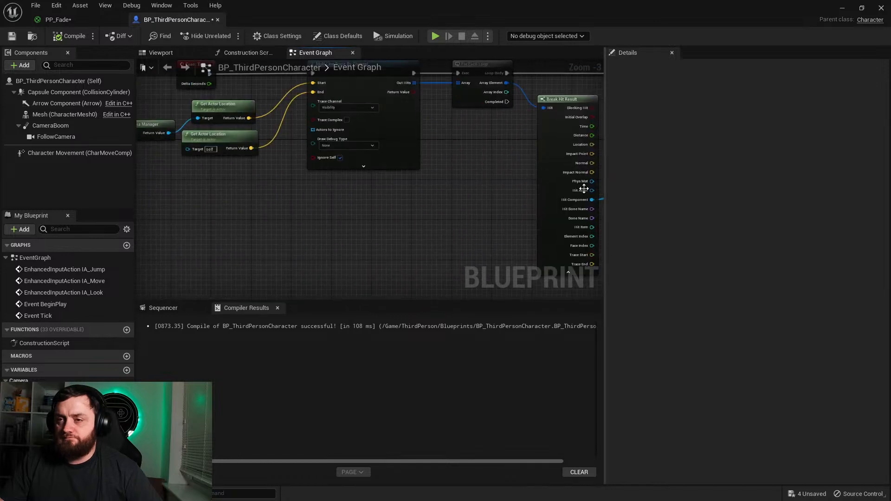
pyautogui.moveTo(402, 191); pyautogui.dragTo(457, 286, button='right')
pyautogui.moveTo(312, 177); pyautogui.dragTo(252, 205, button='right')
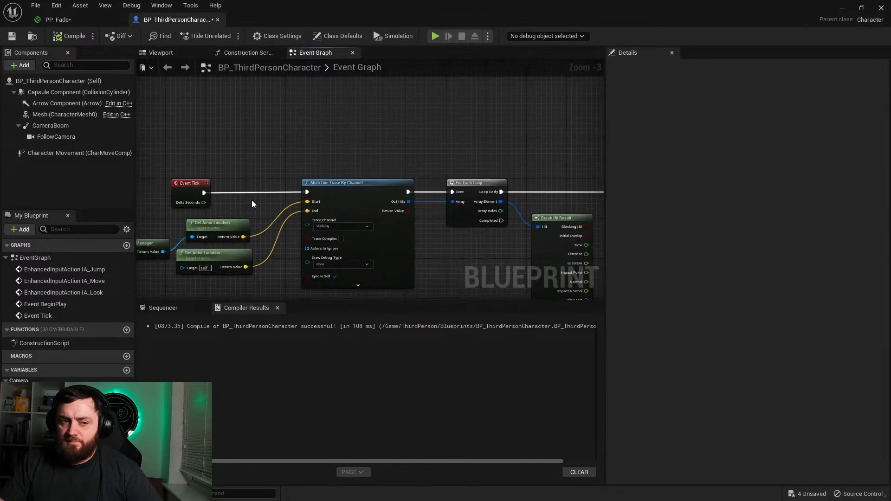
pyautogui.moveTo(416, 291); pyautogui.dragTo(219, 258, button='right')
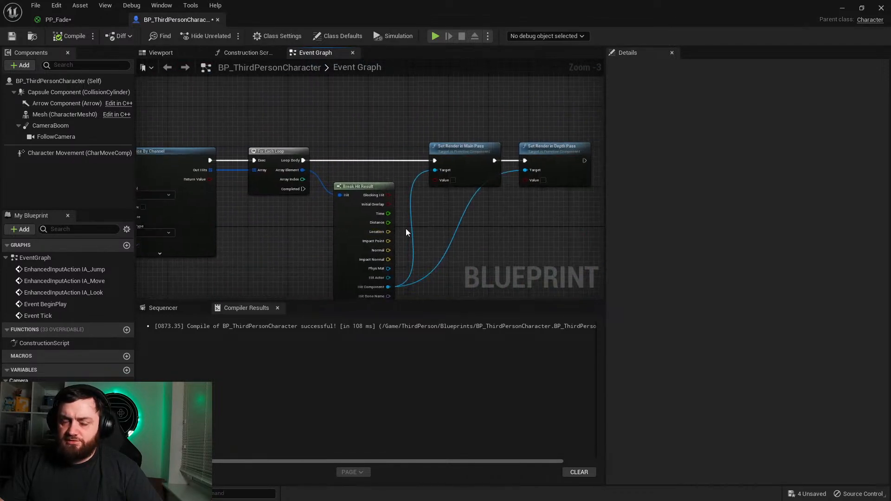
pyautogui.moveTo(506, 217); pyautogui.dragTo(489, 198, button='right')
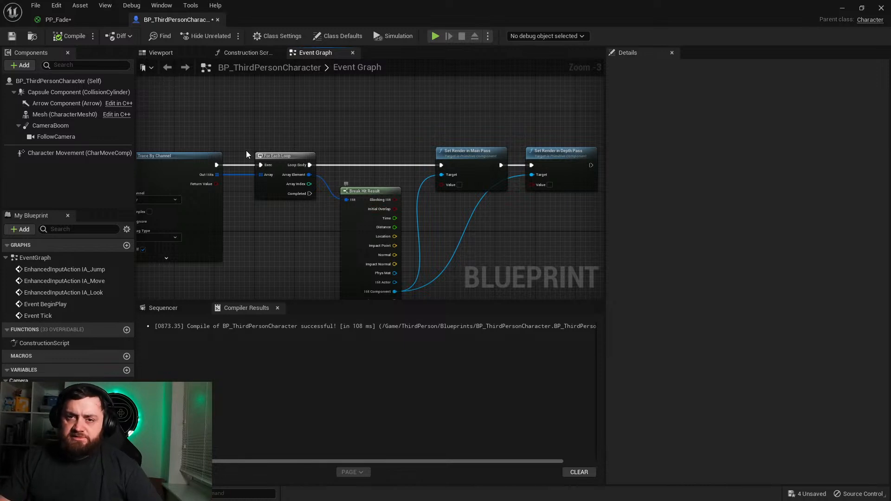
# Step: Switch to the level editor and enable Treat as Background for Occlusion on the wall block SM_Cube14
pyautogui.click(842, 8)
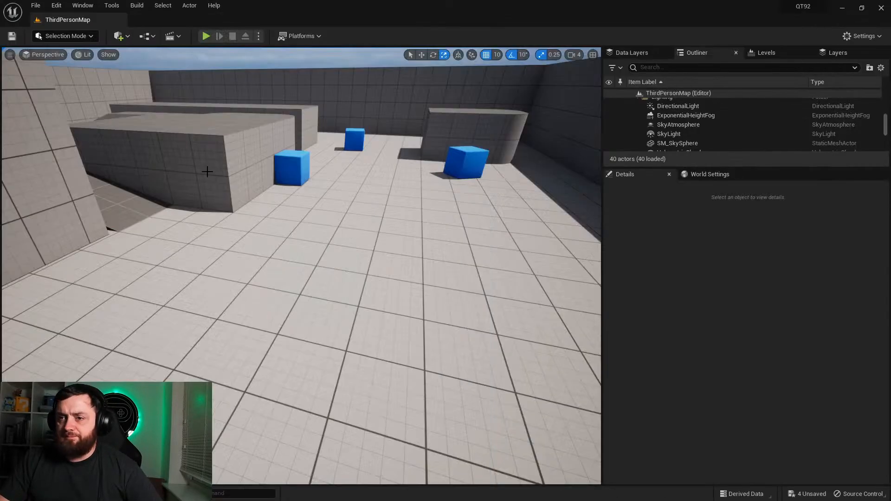
pyautogui.click(7, 180)
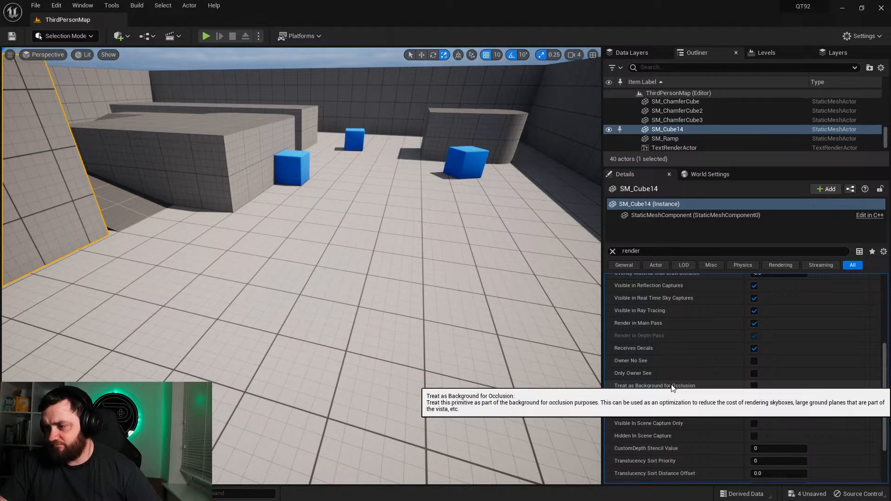
pyautogui.click(754, 385)
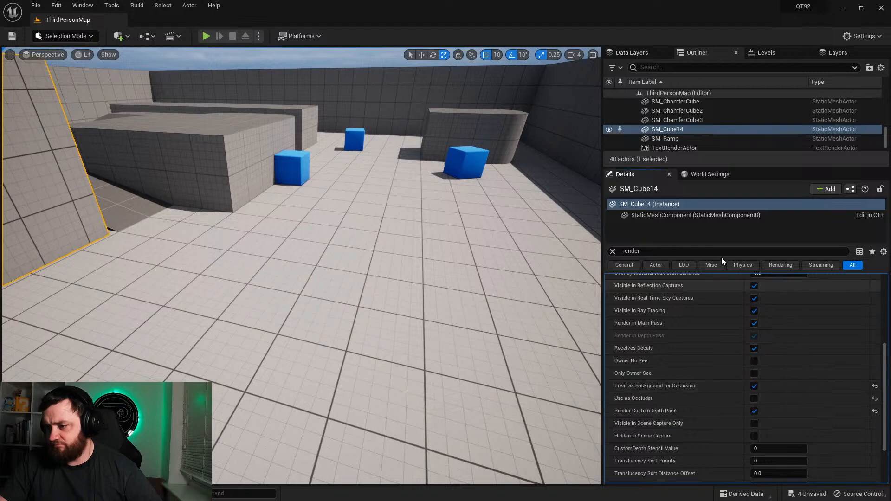
# Step: Play-test the level, running the character around the wall block and ramp, and stop the session
pyautogui.click(206, 36)
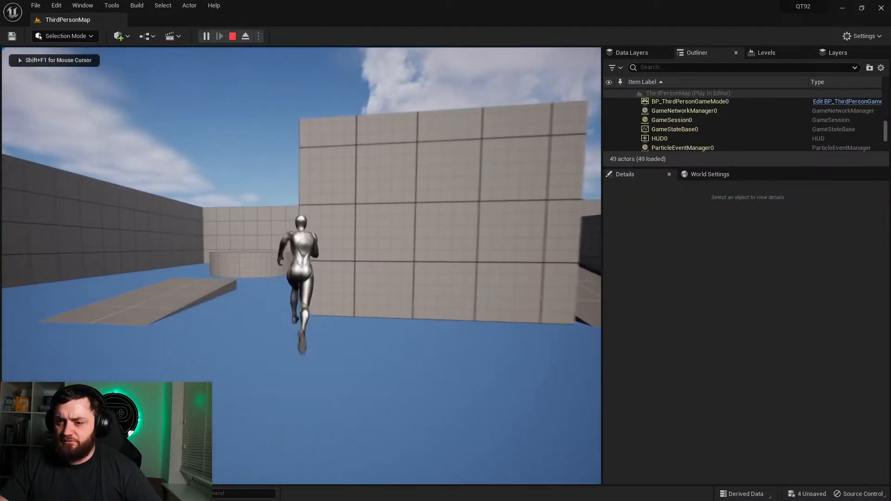
pyautogui.press('a')
pyautogui.press('d')
pyautogui.press('d')
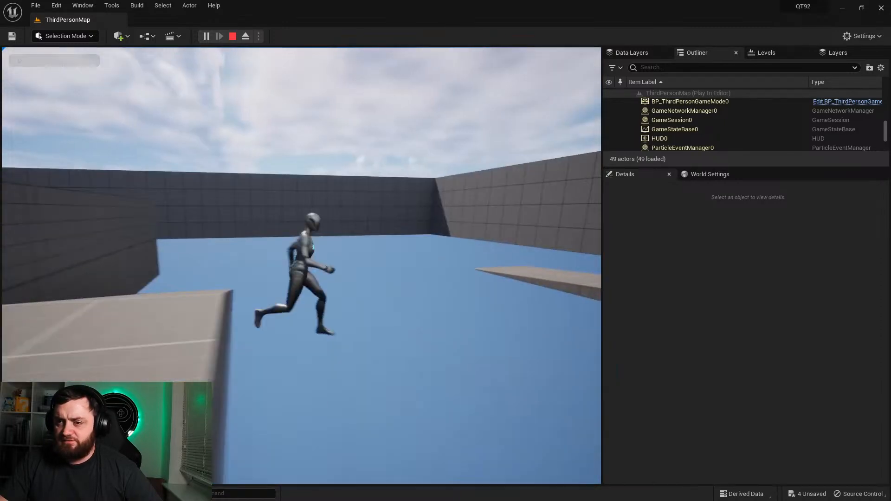
pyautogui.press('Escape')
# Step: Open the character Blueprint, disconnect the loop's Loop Body from Set Render in Main Pass, and return to the level
pyautogui.moveTo(171, 221); pyautogui.dragTo(32, 222, button='right')
pyautogui.press('s')
pyautogui.hotkey('ctrl', 'space')
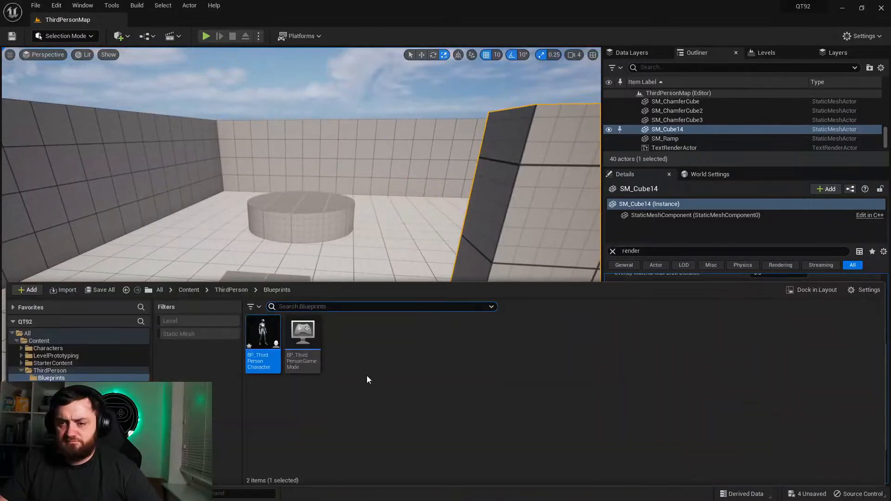
pyautogui.doubleClick(303, 344)
pyautogui.keyDown('alt'); pyautogui.click(309, 165); pyautogui.keyUp('alt')
pyautogui.click(843, 8)
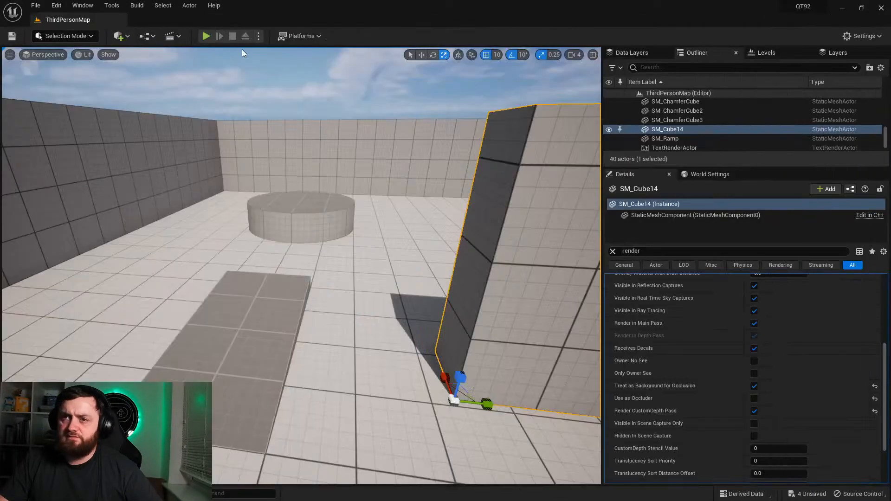
# Step: Play-test the level with the render nodes disconnected, running the character toward the wall block, and stop the session
pyautogui.click(205, 34)
pyautogui.press('w')
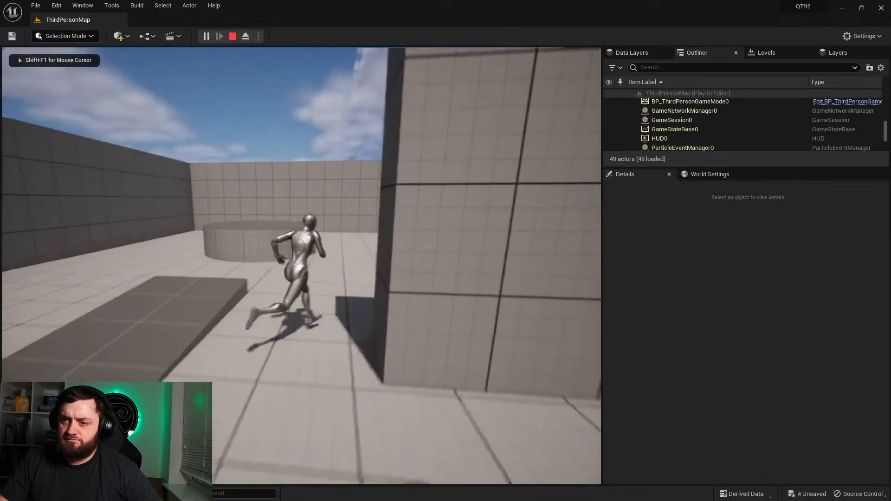
pyautogui.press('Escape')
pyautogui.click(35, 494)
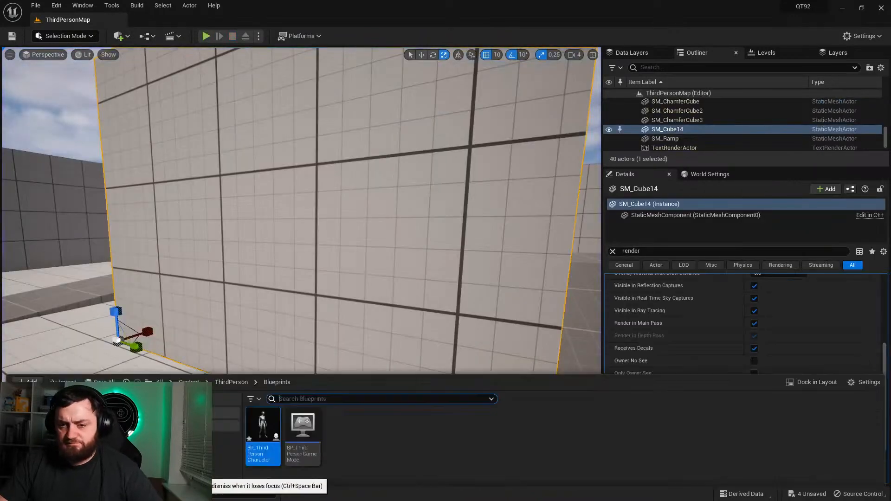
pyautogui.click(494, 212)
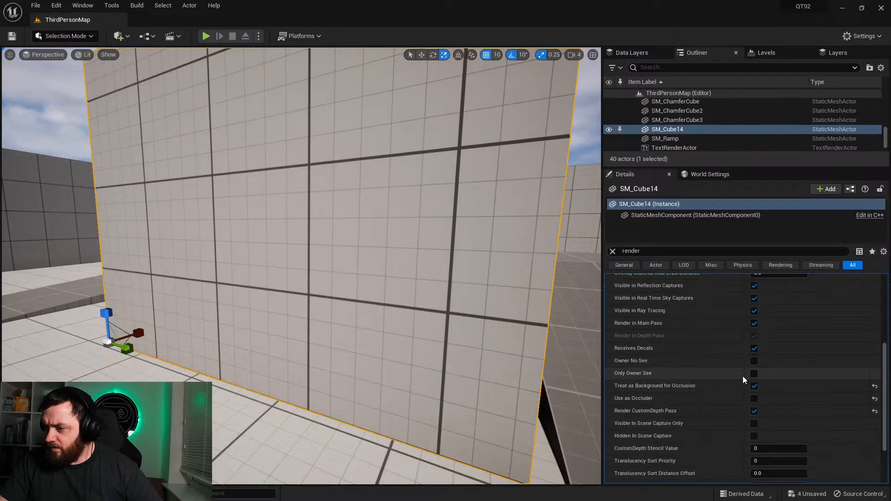
# Step: Enable Use as Occluder in SM_Cube14's rendering settings
pyautogui.scroll(2, 717, 355)
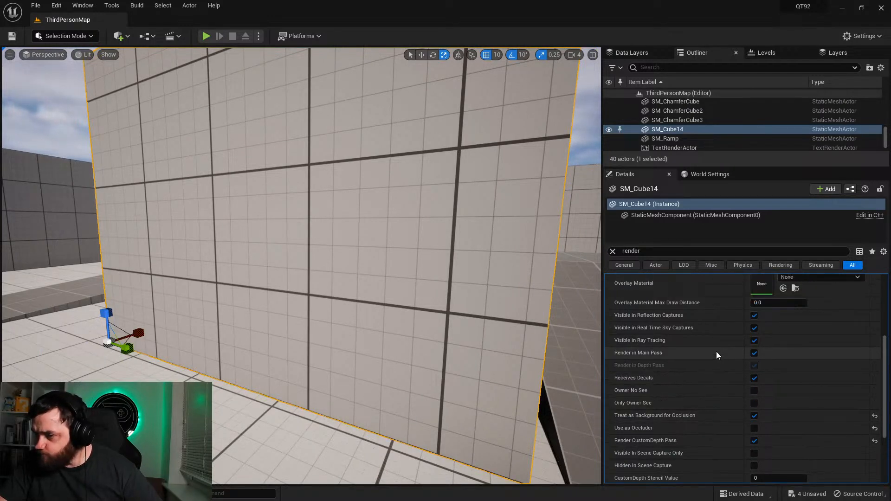
pyautogui.scroll(-3, 717, 352)
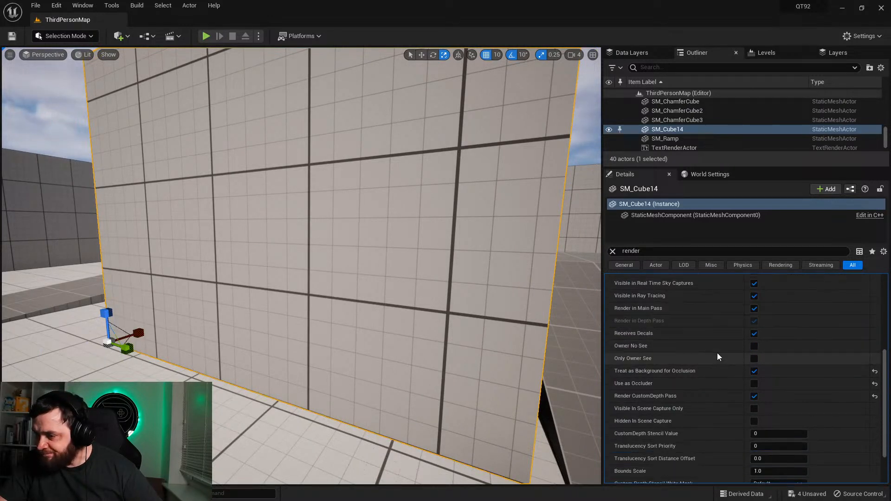
pyautogui.click(753, 383)
pyautogui.scroll(-2, 708, 420)
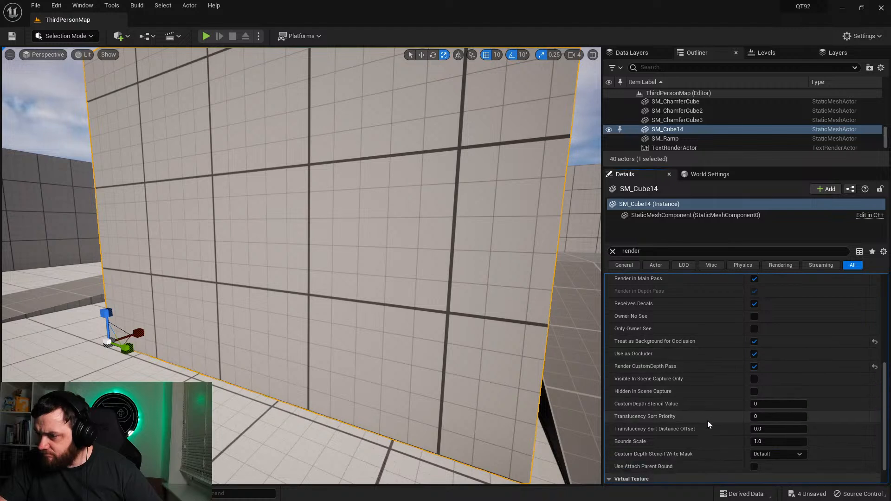
pyautogui.scroll(-1, 707, 420)
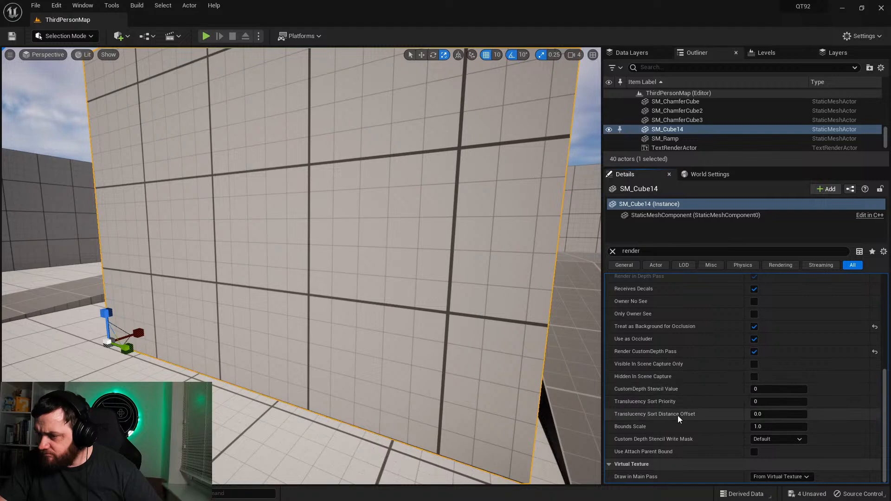
# Step: Try toggling Visible In Scene Capture Only on SM_Cube14 and check its Draw in Main Pass options
pyautogui.click(753, 364)
pyautogui.click(754, 365)
pyautogui.click(754, 365)
pyautogui.click(755, 364)
pyautogui.click(755, 365)
pyautogui.click(755, 365)
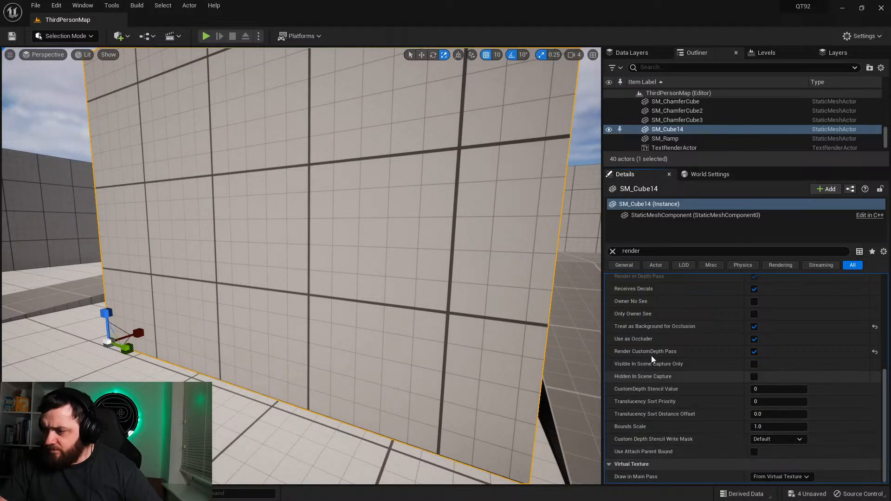
pyautogui.scroll(-2, 427, 332)
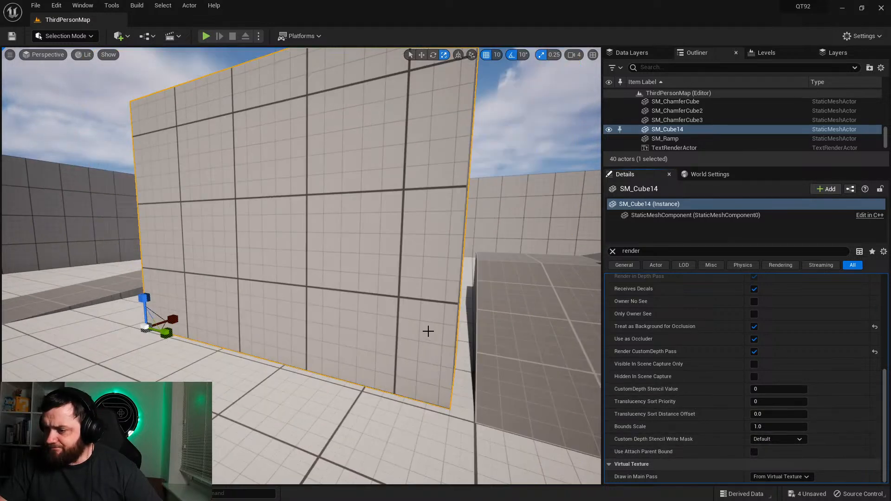
pyautogui.click(753, 477)
pyautogui.click(762, 479)
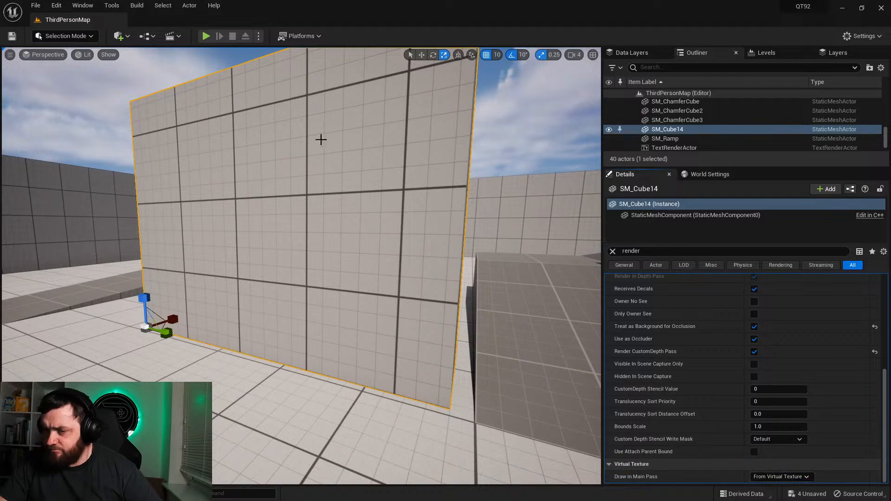
# Step: Play-test the level with the changed occluder setting, running the character toward the wall block, and stop the session
pyautogui.click(206, 36)
pyautogui.press('w')
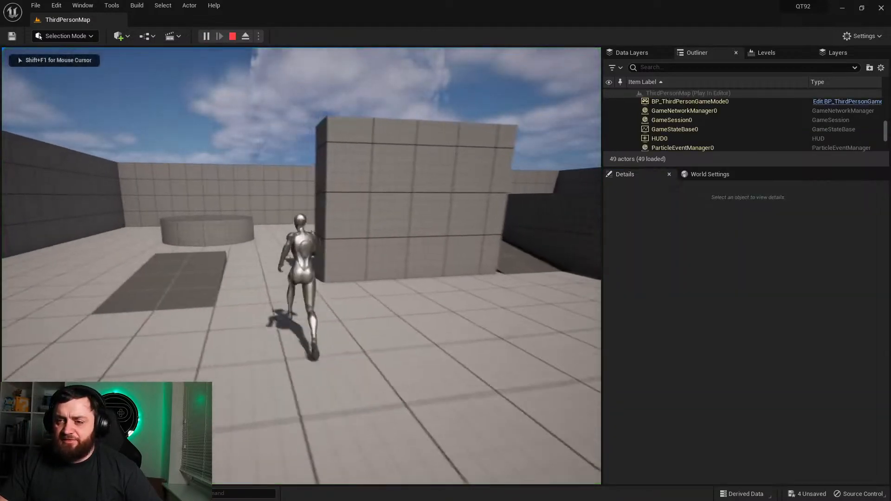
pyautogui.press('Escape')
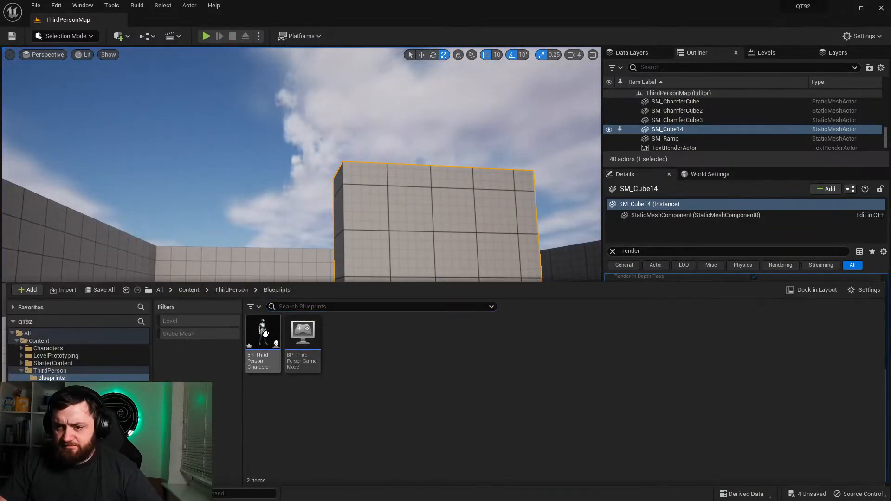
# Step: Reopen the character Blueprint and reconnect the For Each Loop's Loop Body to Set Render in Main Pass
pyautogui.doubleClick(263, 338)
pyautogui.moveTo(303, 166); pyautogui.dragTo(441, 166)
pyautogui.moveTo(446, 258); pyautogui.dragTo(366, 208, button='right')
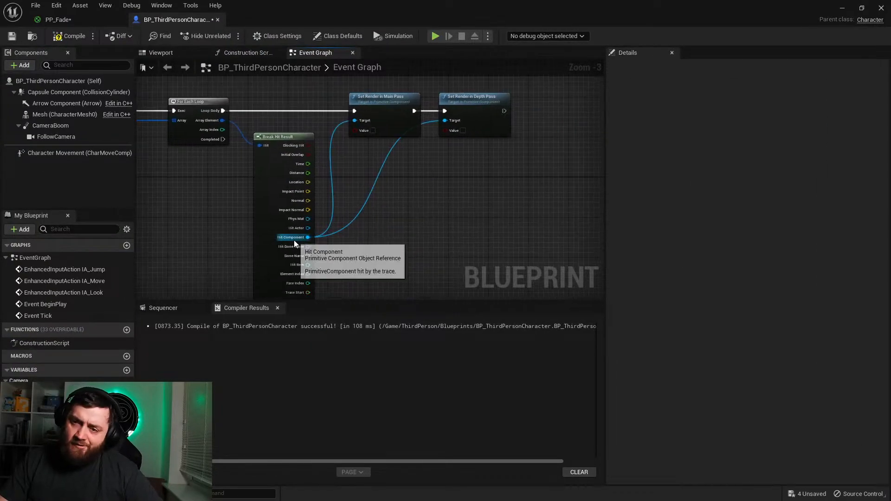
pyautogui.moveTo(245, 226)
pyautogui.mouseDown(button='right')
pyautogui.moveTo(474, 208)
pyautogui.moveTo(726, 218)
pyautogui.moveTo(679, 201)
pyautogui.moveTo(348, 206)
pyautogui.moveTo(428, 241)
pyautogui.mouseUp(button='right')
pyautogui.moveTo(231, 166); pyautogui.dragTo(333, 229, button='right')
# Step: Move the Event Tick node up and away from the Multi Line Trace By Channel node
pyautogui.scroll(-3, 325, 193)
pyautogui.moveTo(253, 160); pyautogui.dragTo(290, 202)
pyautogui.click(274, 192)
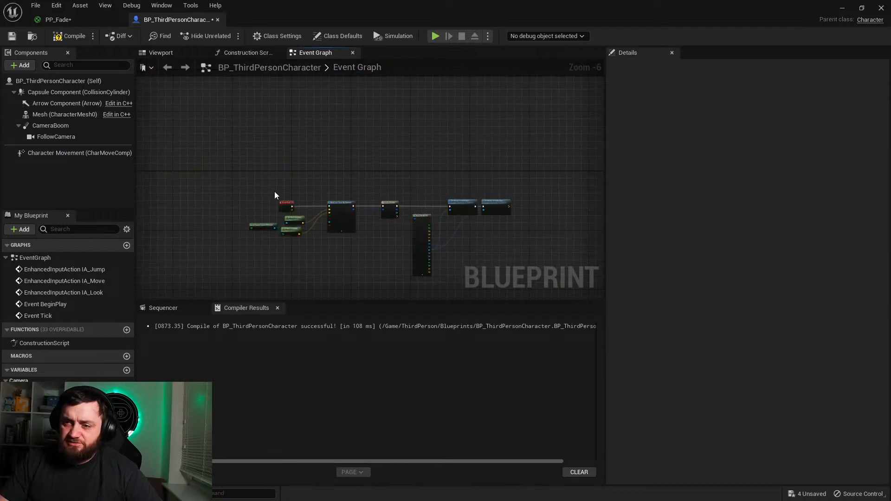
pyautogui.scroll(6, 274, 191)
pyautogui.moveTo(320, 245); pyautogui.dragTo(222, 169)
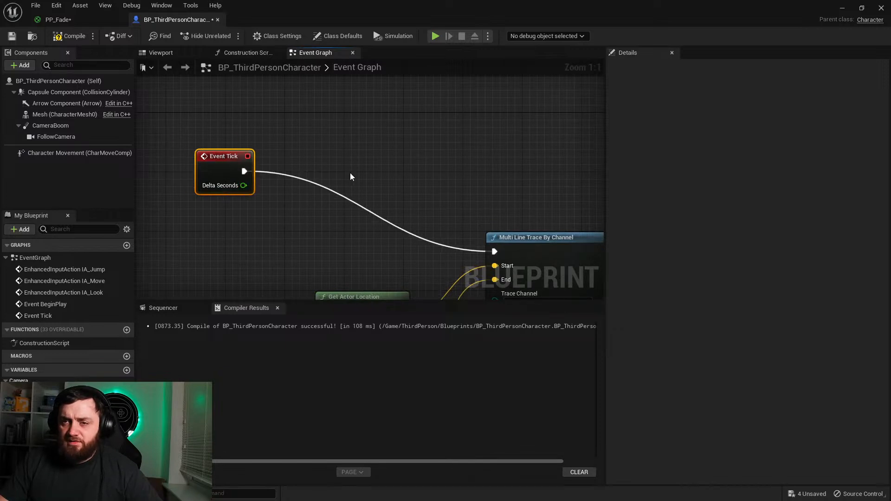
# Step: Add a Set Timer by Event node executed after Add Mapping Context in the BeginPlay chain
pyautogui.scroll(-2, 352, 175)
pyautogui.scroll(-3, 372, 247)
pyautogui.moveTo(352, 162); pyautogui.dragTo(387, 302, button='right')
pyautogui.moveTo(341, 226); pyautogui.dragTo(457, 241, button='right')
pyautogui.scroll(3, 365, 207)
pyautogui.moveTo(365, 207); pyautogui.dragTo(247, 488, button='right')
pyautogui.moveTo(435, 307); pyautogui.dragTo(408, 497, button='right')
pyautogui.moveTo(470, 157); pyautogui.dragTo(319, 234, button='right')
pyautogui.moveTo(328, 193); pyautogui.dragTo(447, 185)
pyautogui.write('set time')
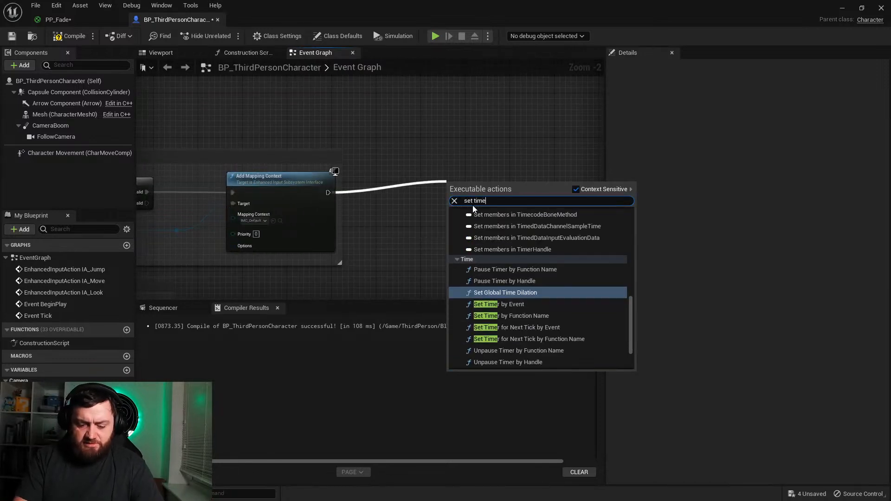
pyautogui.write('r by e')
pyautogui.press('Return')
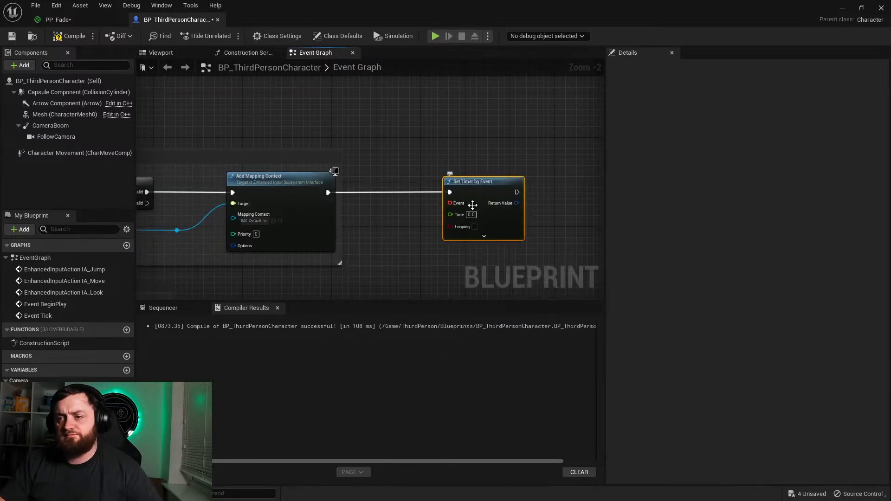
# Step: Feed the timer's Event from a Create Event node and generate a matching custom event named VisTrace
pyautogui.moveTo(455, 205); pyautogui.dragTo(372, 275)
pyautogui.write('create even')
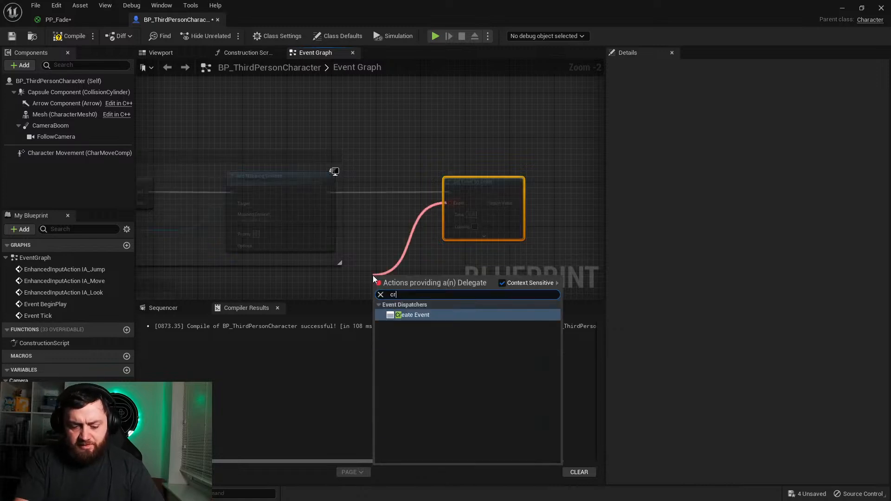
pyautogui.press('Return')
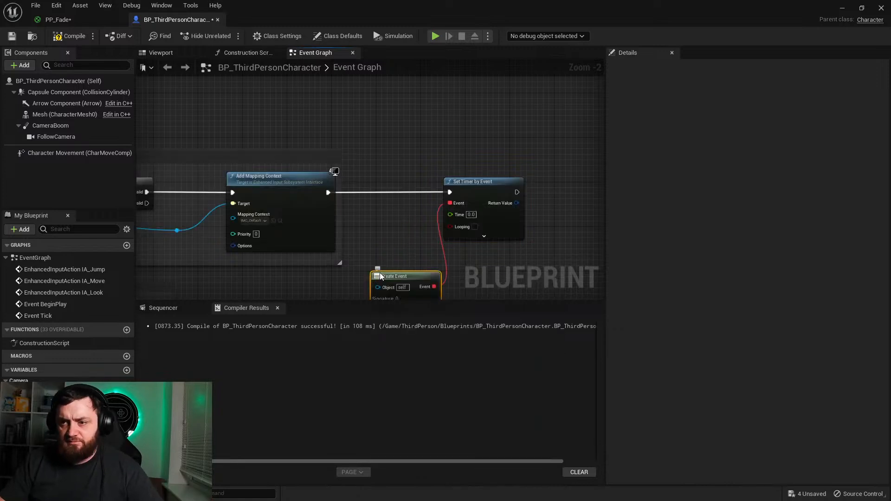
pyautogui.moveTo(378, 279); pyautogui.dragTo(375, 191, button='right')
pyautogui.click(378, 205)
pyautogui.click(391, 245)
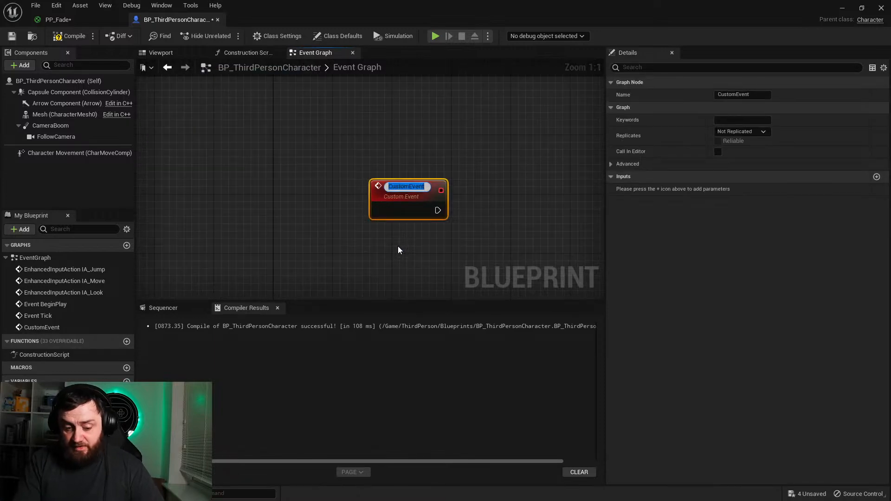
pyautogui.write('VisT')
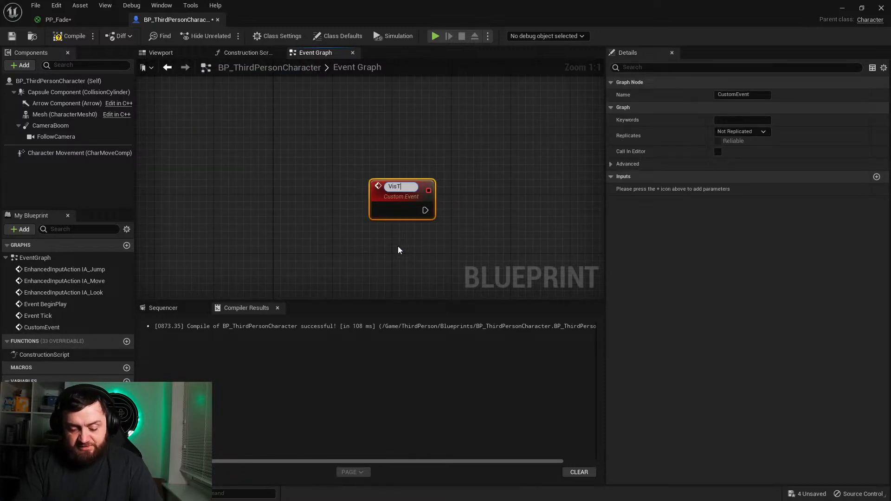
pyautogui.write('race')
pyautogui.press('Return')
# Step: Enable Looping on the Set Timer by Event node and set its Time to 0.5
pyautogui.scroll(-6, 398, 246)
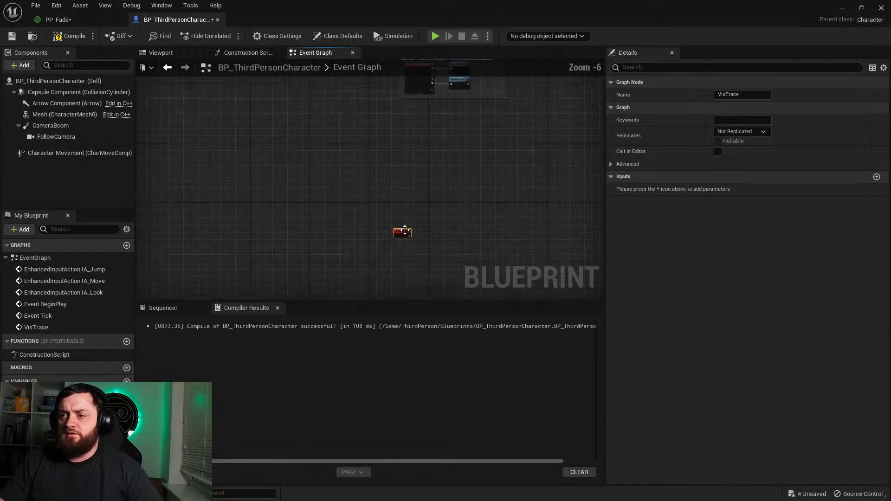
pyautogui.scroll(6, 402, 245)
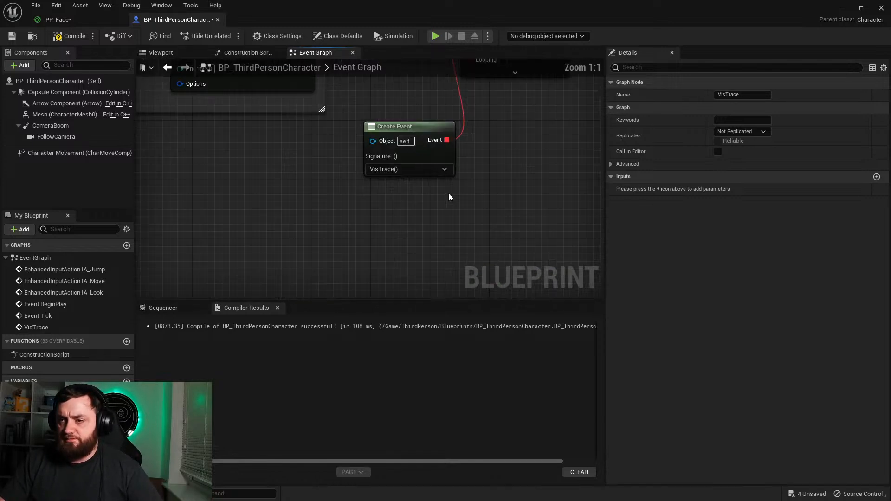
pyautogui.click(442, 151)
pyautogui.click(438, 134)
pyautogui.write('.5')
pyautogui.press('Return')
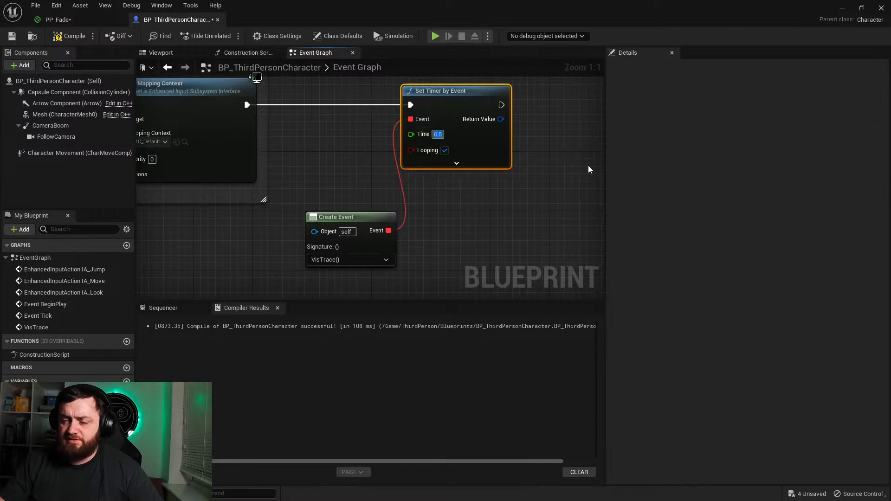
# Step: Move the VisTrace custom event beside Event Tick, in front of the Multi Line Trace By Channel node
pyautogui.scroll(-8, 541, 249)
pyautogui.moveTo(402, 247); pyautogui.dragTo(341, 61, button='right')
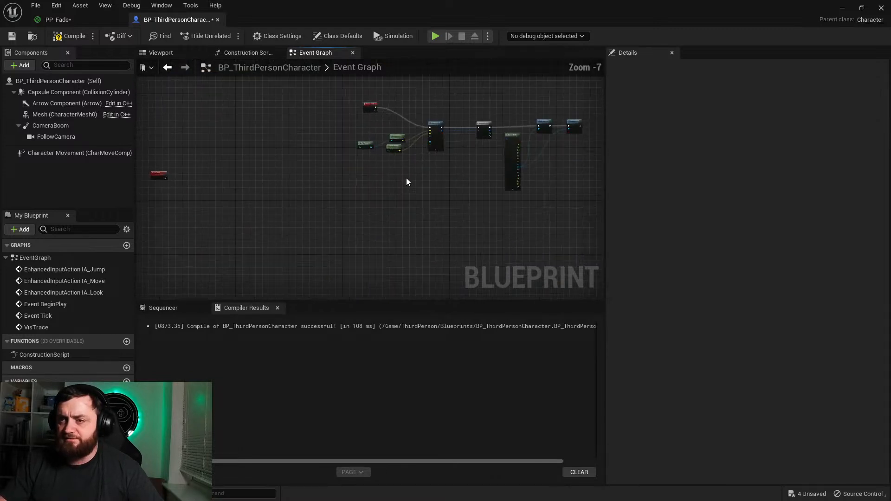
pyautogui.moveTo(394, 168); pyautogui.dragTo(463, 215, button='right')
pyautogui.scroll(2, 464, 214)
pyautogui.moveTo(216, 226); pyautogui.dragTo(460, 160)
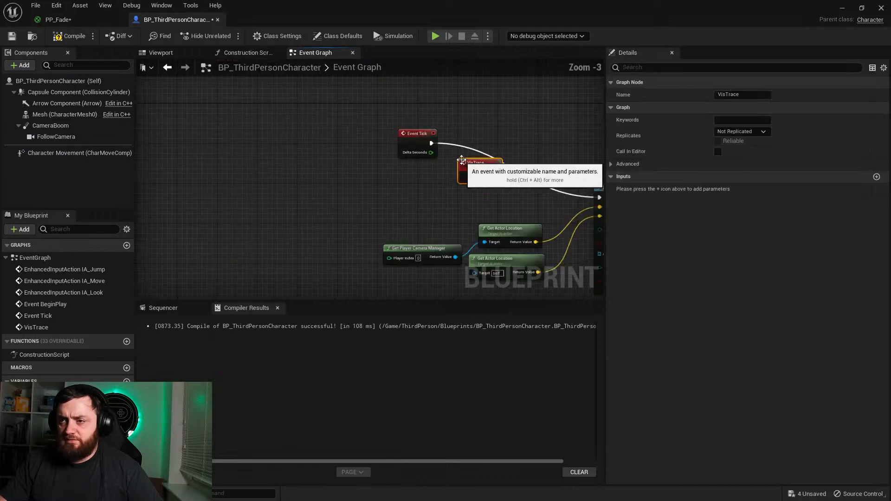
pyautogui.scroll(6, 432, 153)
pyautogui.moveTo(578, 197); pyautogui.dragTo(392, 196, button='right')
# Step: Delete Event Tick, execute Multi Line Trace By Channel from VisTrace instead, and line the event up with the trace node
pyautogui.click(232, 132)
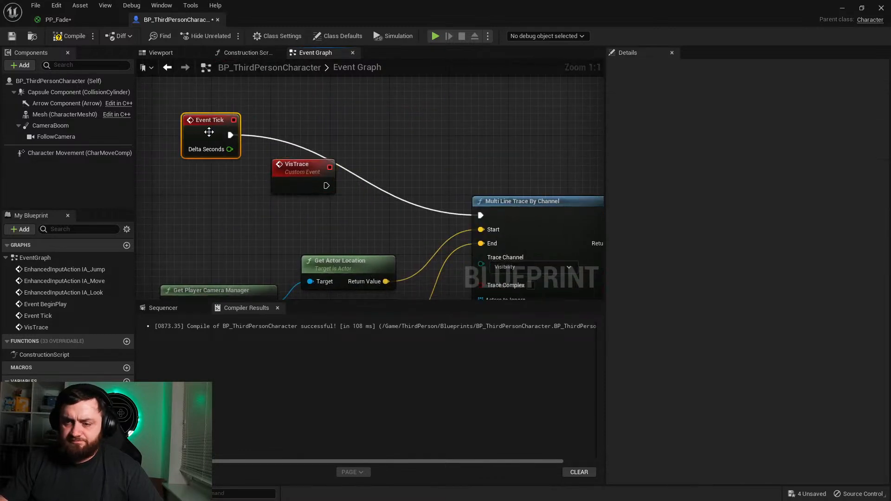
pyautogui.press('Delete')
pyautogui.moveTo(327, 186)
pyautogui.mouseDown()
pyautogui.moveTo(317, 189)
pyautogui.moveTo(480, 217)
pyautogui.mouseUp()
pyautogui.moveTo(298, 169); pyautogui.dragTo(245, 198)
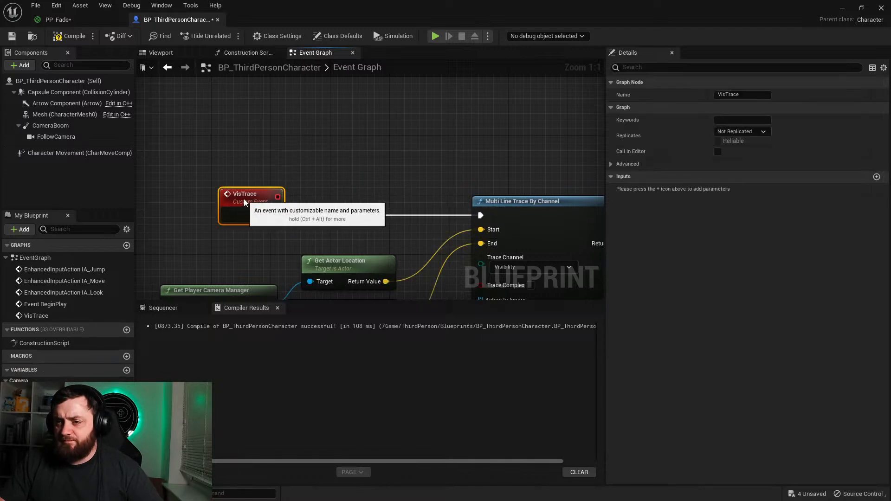
# Step: Add a new variable named FadedComponents to the character Blueprint
pyautogui.moveTo(420, 241); pyautogui.dragTo(316, 182, button='right')
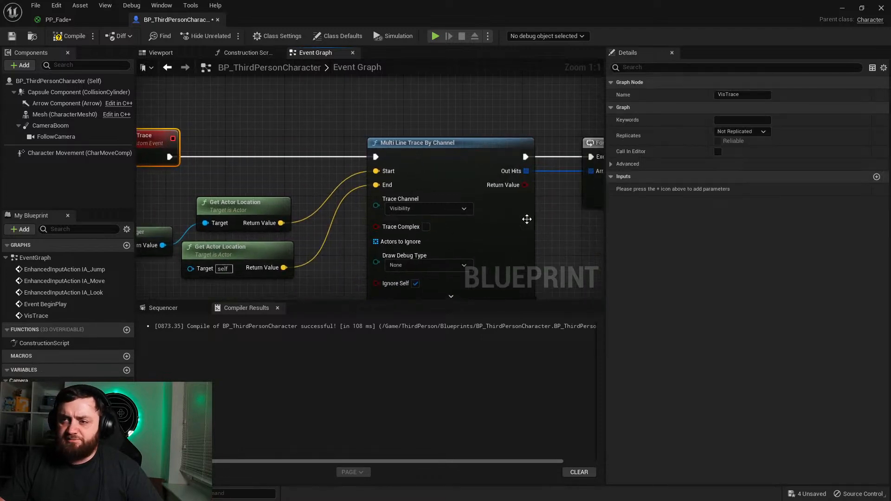
pyautogui.moveTo(525, 219); pyautogui.dragTo(423, 160, button='right')
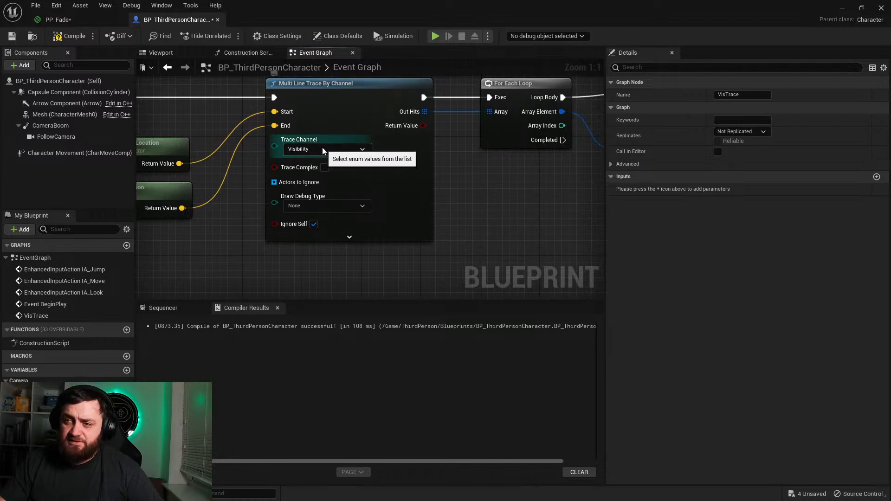
pyautogui.moveTo(563, 208); pyautogui.dragTo(298, 217, button='right')
pyautogui.moveTo(470, 262); pyautogui.dragTo(319, 228, button='right')
pyautogui.moveTo(496, 180); pyautogui.dragTo(292, 247, button='right')
pyautogui.moveTo(247, 266); pyautogui.dragTo(388, 202, button='right')
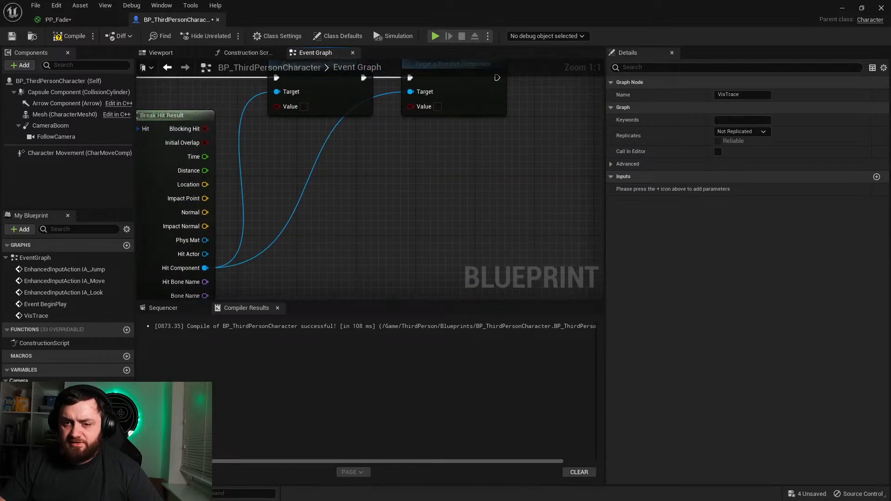
pyautogui.click(127, 370)
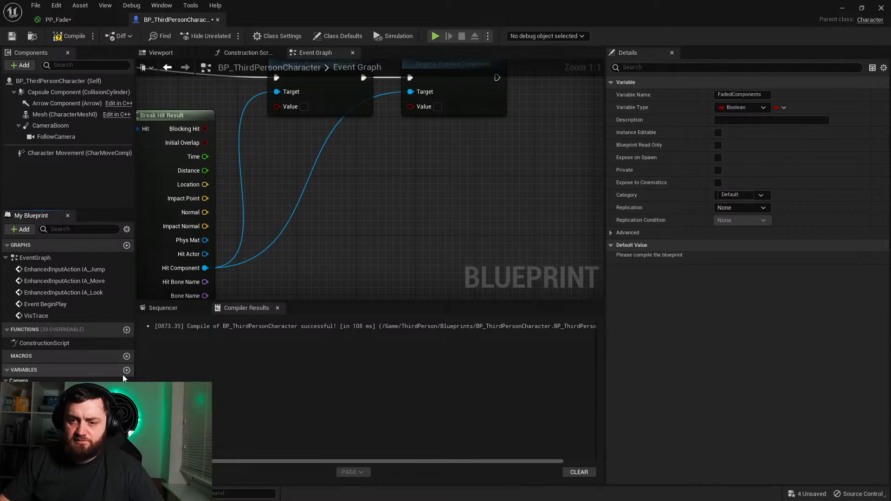
# Step: Make FadedComponents an array of Primitive Component object references
pyautogui.click(92, 410)
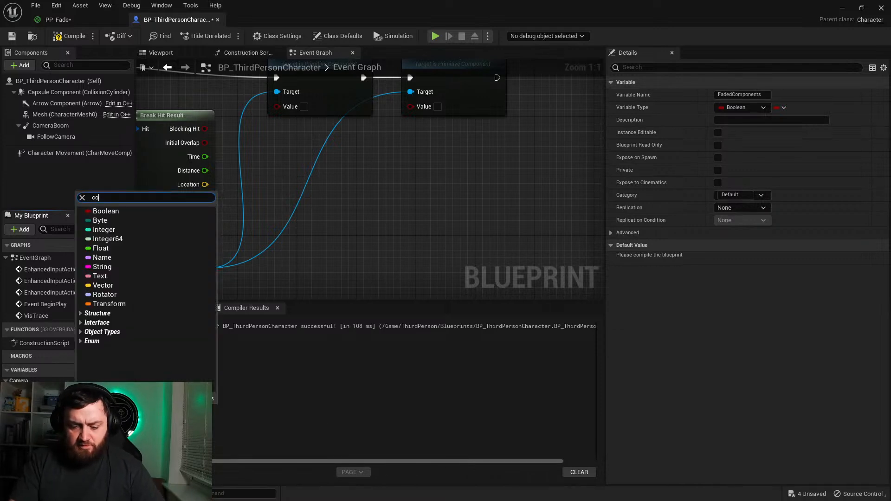
pyautogui.scroll(-15, 195, 243)
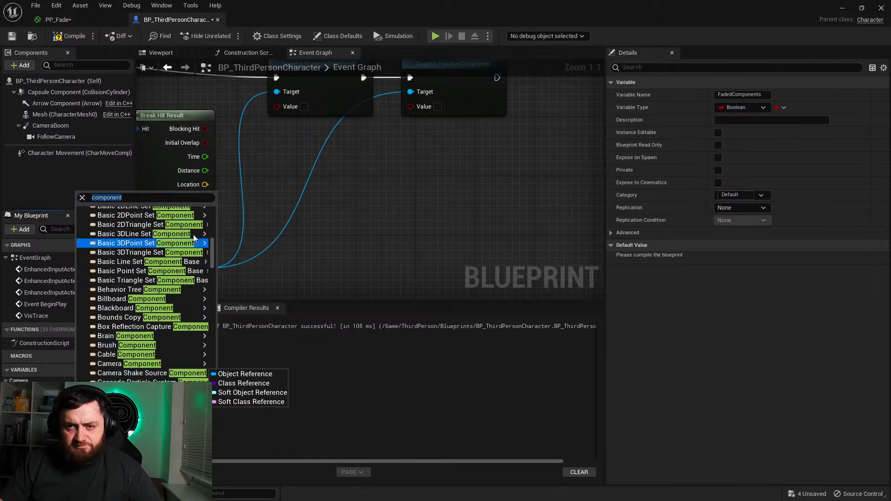
pyautogui.press('BackSpace')
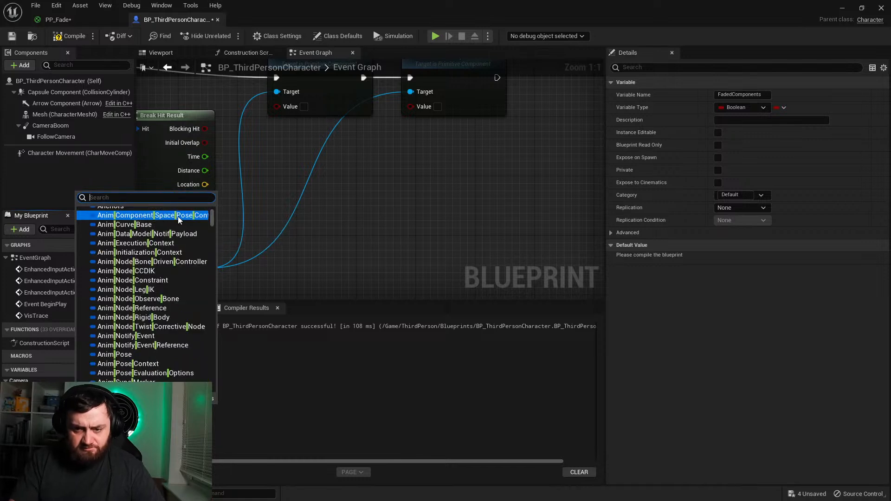
pyautogui.write('primitive com')
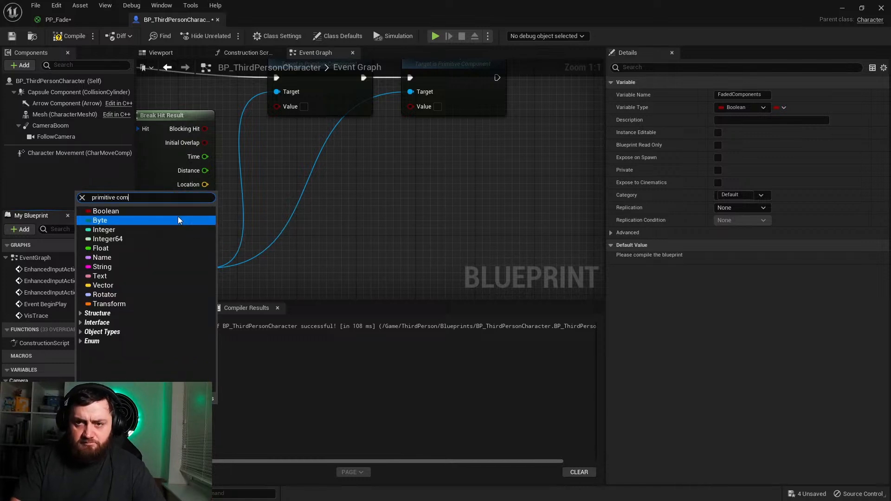
pyautogui.click(178, 216)
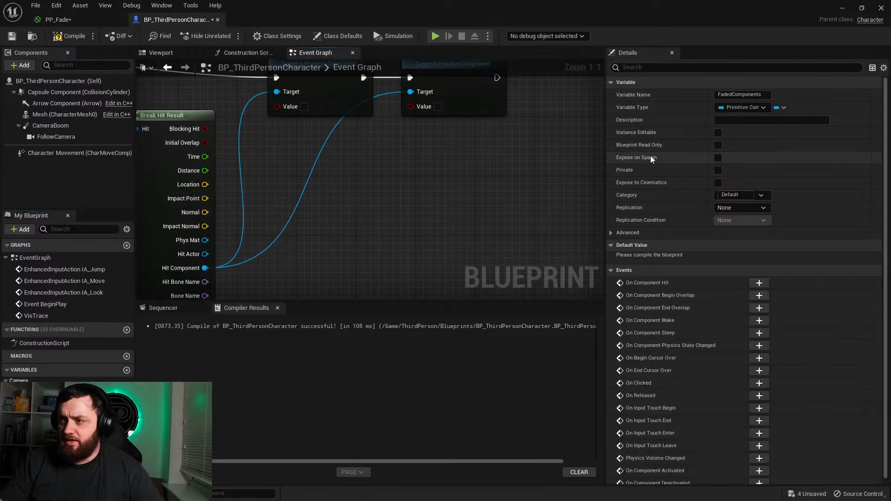
pyautogui.click(784, 107)
pyautogui.click(767, 133)
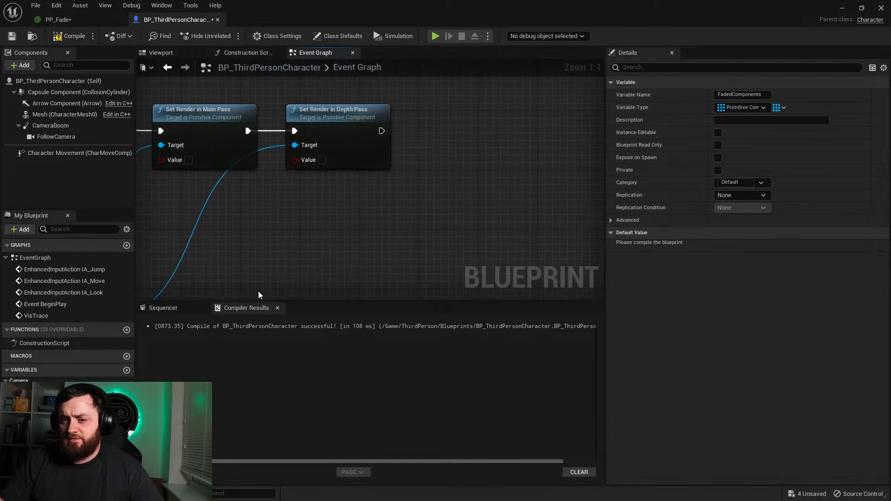
# Step: After Set Render in Depth Pass, add the Hit Component to the Faded Components array with an Add Unique node
pyautogui.moveTo(457, 171); pyautogui.dragTo(450, 196)
pyautogui.click(357, 241)
pyautogui.write('add')
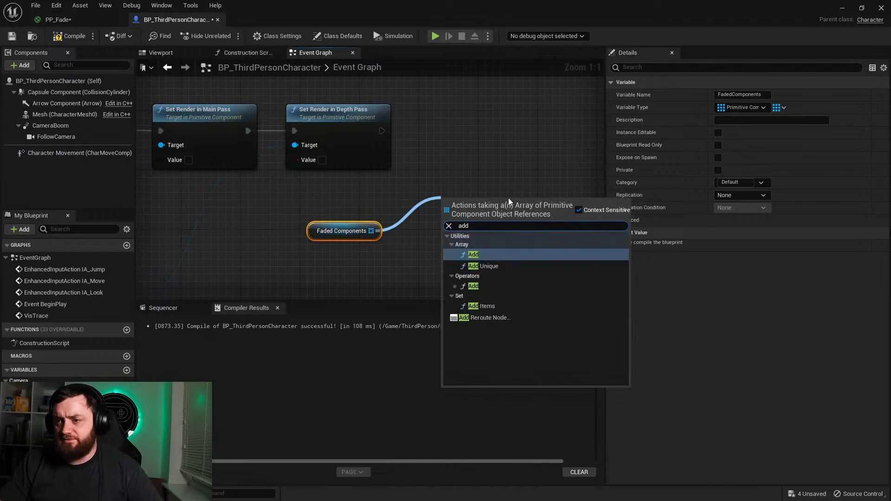
pyautogui.click(492, 266)
pyautogui.moveTo(443, 205); pyautogui.dragTo(383, 134)
pyautogui.moveTo(382, 188); pyautogui.dragTo(559, 101, button='right')
pyautogui.moveTo(267, 234); pyautogui.dragTo(527, 145)
pyautogui.moveTo(411, 180); pyautogui.dragTo(601, 199, button='right')
pyautogui.moveTo(431, 179); pyautogui.dragTo(200, 235, button='right')
pyautogui.moveTo(493, 214); pyautogui.dragTo(522, 138)
# Step: Insert a Clear node for Faded Components between VisTrace and Multi Line Trace By Channel, and compile and save the Blueprint
pyautogui.moveTo(324, 213); pyautogui.dragTo(601, 191, button='right')
pyautogui.moveTo(297, 213); pyautogui.dragTo(602, 223, button='right')
pyautogui.moveTo(306, 108); pyautogui.dragTo(284, 211, button='right')
pyautogui.moveTo(284, 211); pyautogui.dragTo(262, 159)
pyautogui.moveTo(46, 439); pyautogui.dragTo(243, 197)
pyautogui.click(268, 217)
pyautogui.moveTo(302, 204)
pyautogui.mouseDown()
pyautogui.moveTo(404, 209)
pyautogui.moveTo(289, 165)
pyautogui.mouseUp()
pyautogui.write('clear')
pyautogui.press('Return')
pyautogui.moveTo(422, 192); pyautogui.dragTo(516, 216)
pyautogui.click(61, 40)
pyautogui.click(12, 36)
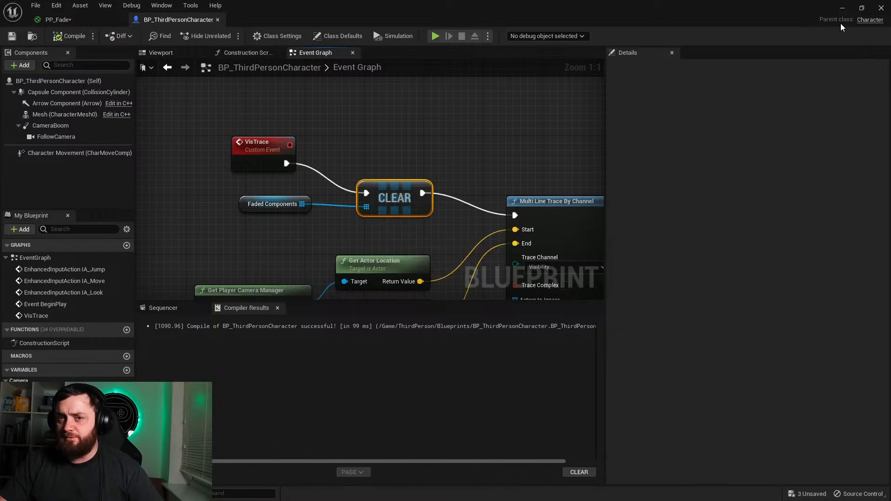
# Step: Play the level and run the character around and behind the large block to test the fading
pyautogui.click(842, 8)
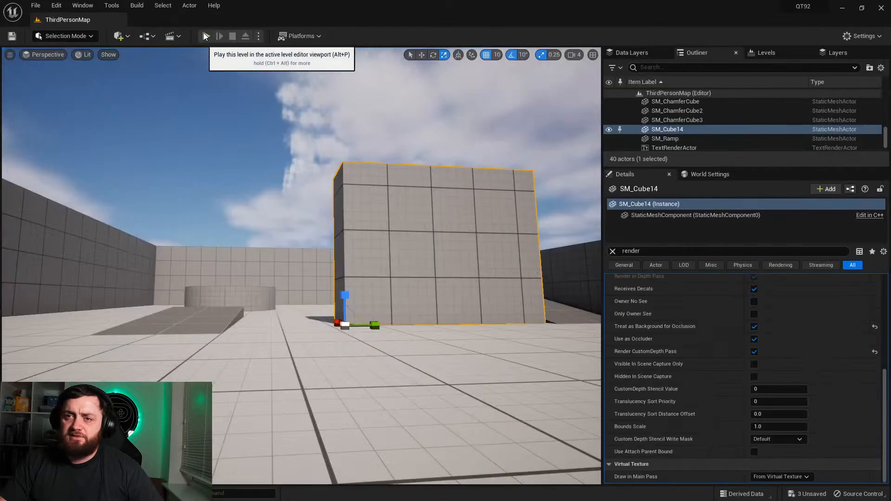
pyautogui.hotkey('alt', 'p')
pyautogui.press('w')
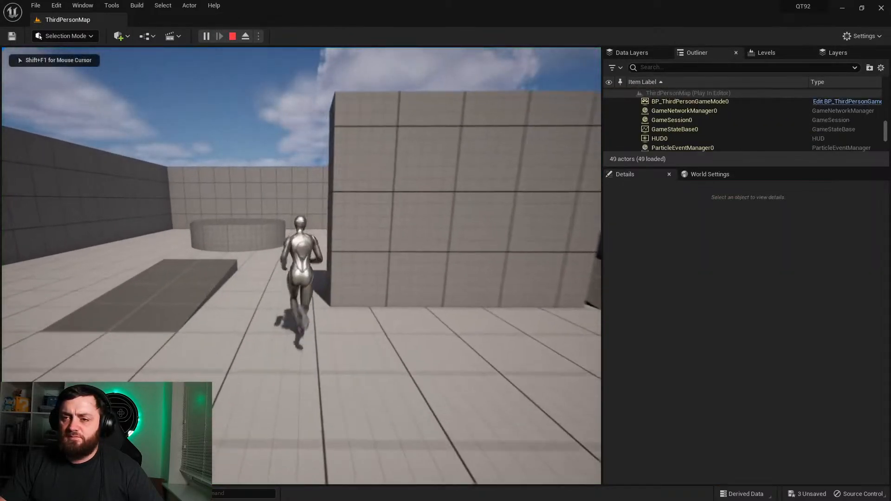
pyautogui.press('d')
pyautogui.press('s')
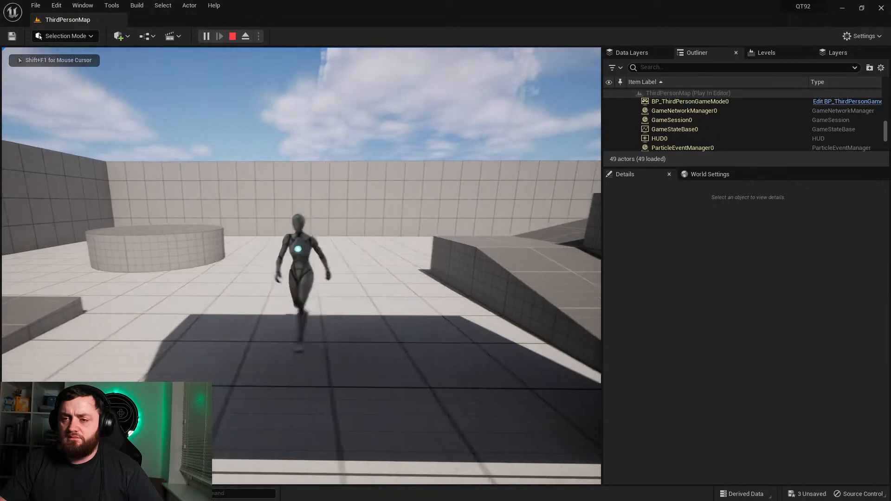
pyautogui.press('a')
pyautogui.press('s')
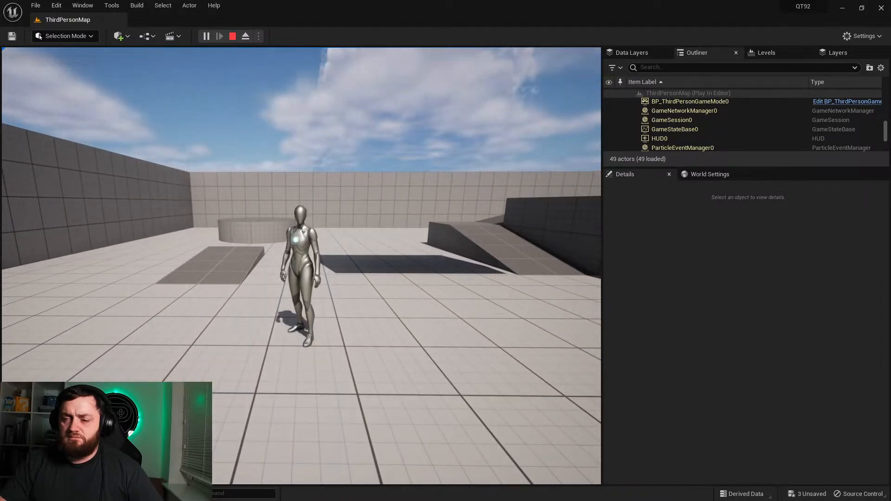
pyautogui.press('d')
pyautogui.press('a')
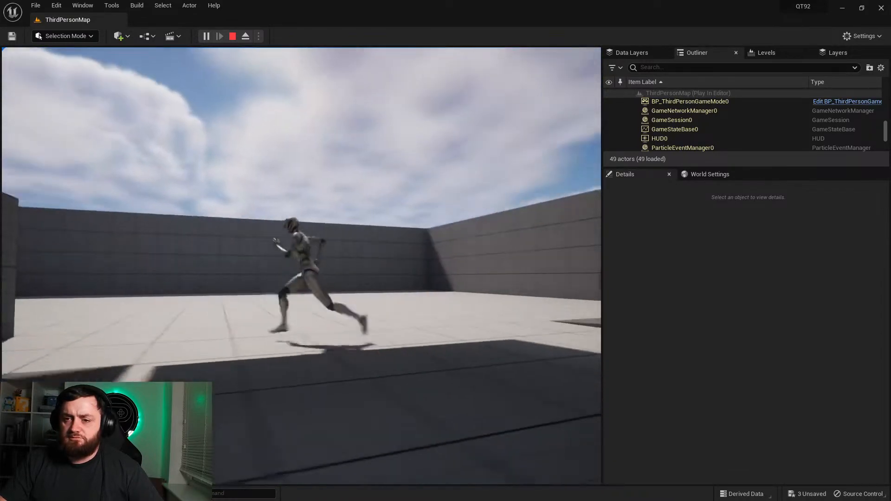
pyautogui.press('Escape')
# Step: Reopen BP_ThirdPersonCharacter and space the VisTrace and Clear nodes apart to make room between them
pyautogui.hotkey('ctrl', 'space')
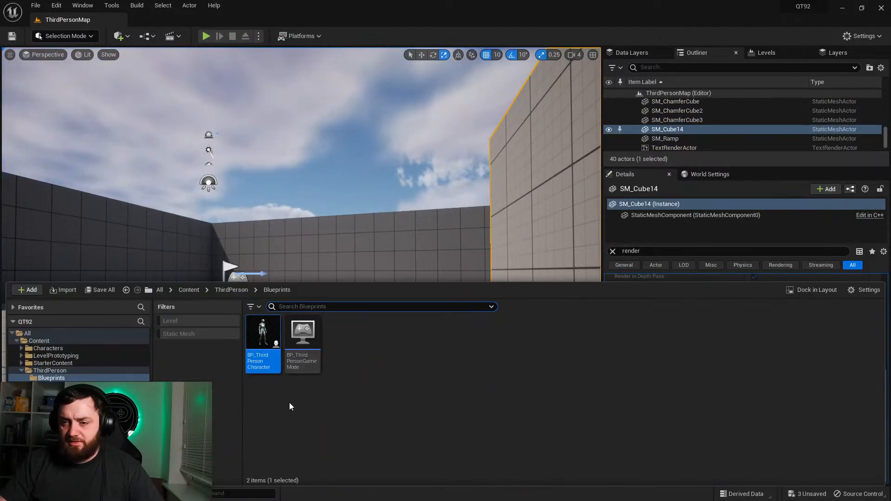
pyautogui.doubleClick(260, 347)
pyautogui.moveTo(401, 222); pyautogui.dragTo(211, 187, button='right')
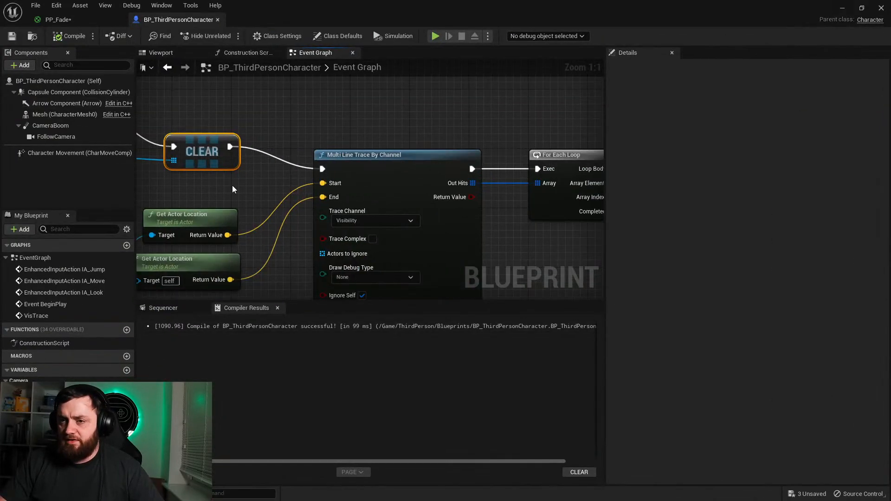
pyautogui.moveTo(264, 174); pyautogui.dragTo(454, 210, button='right')
pyautogui.moveTo(394, 191); pyautogui.dragTo(364, 161)
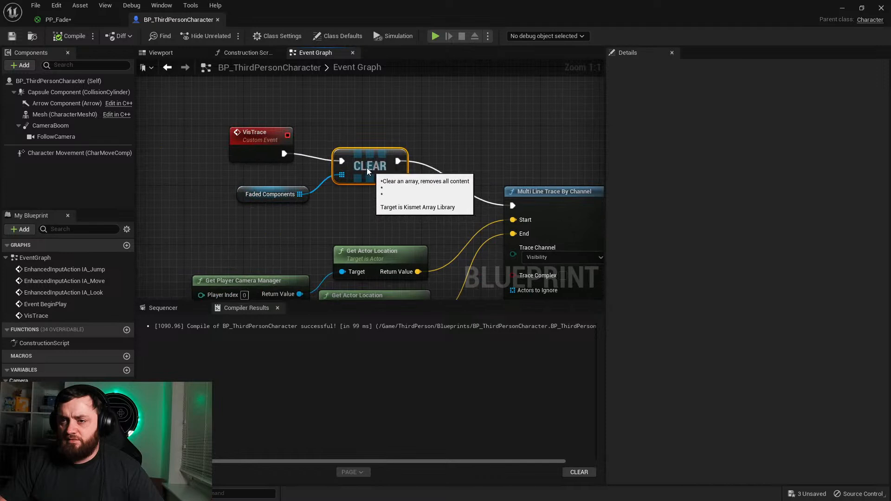
pyautogui.moveTo(314, 190); pyautogui.dragTo(421, 193, button='right')
pyautogui.moveTo(377, 159); pyautogui.dragTo(212, 159)
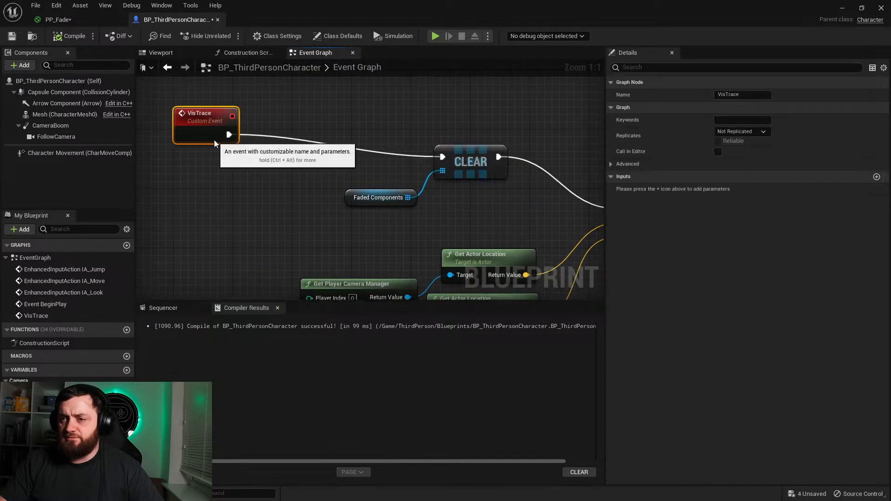
# Step: Add a For Each Loop over Faded Components, execute it from VisTrace, and rearrange the nodes around it
pyautogui.moveTo(381, 192); pyautogui.dragTo(245, 194)
pyautogui.write('foreach')
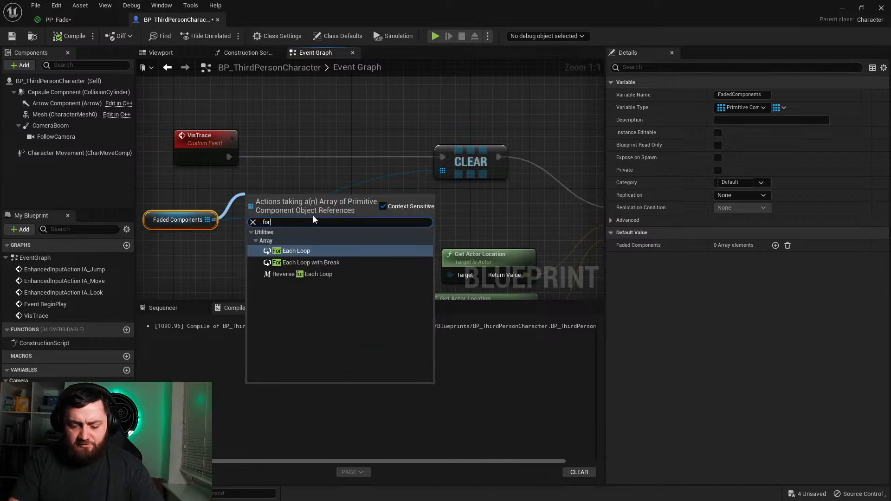
pyautogui.press('Return')
pyautogui.moveTo(249, 186); pyautogui.dragTo(227, 157)
pyautogui.moveTo(521, 196); pyautogui.dragTo(495, 192, button='right')
pyautogui.moveTo(430, 159); pyautogui.dragTo(497, 211)
pyautogui.moveTo(299, 171); pyautogui.dragTo(332, 159)
# Step: Copy the Set Render in Main Pass and Set Render in Depth Pass nodes and paste them near the Faded Components loop
pyautogui.moveTo(594, 166); pyautogui.dragTo(189, 101, button='right')
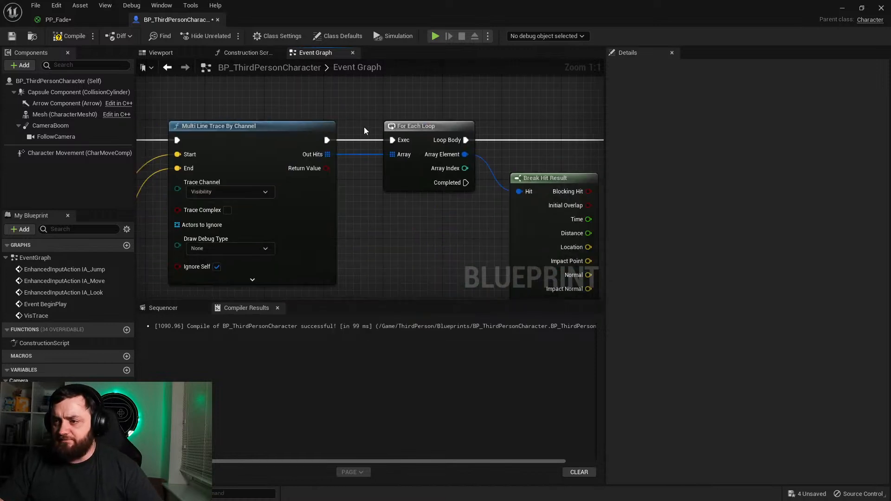
pyautogui.moveTo(590, 151); pyautogui.dragTo(222, 218, button='right')
pyautogui.moveTo(317, 210); pyautogui.dragTo(260, 171, button='right')
pyautogui.moveTo(223, 129); pyautogui.dragTo(374, 216)
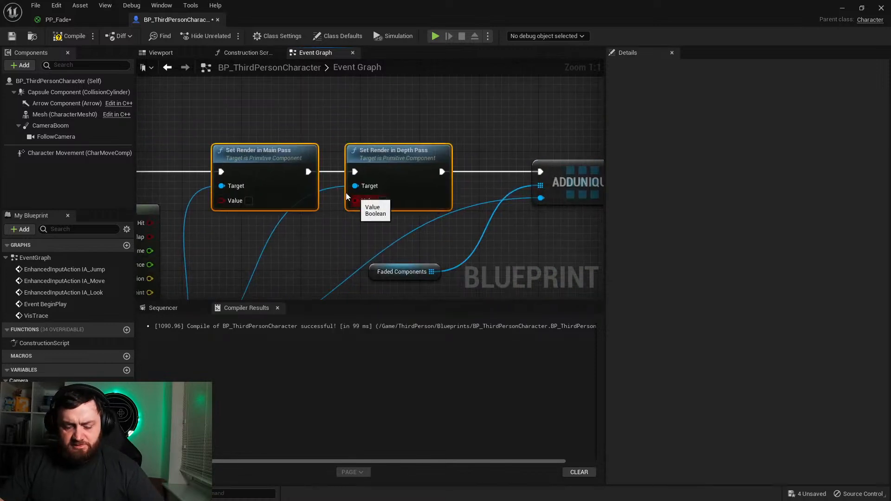
pyautogui.hotkey('ctrl', 'c')
pyautogui.moveTo(362, 203); pyautogui.dragTo(599, 192, button='right')
pyautogui.moveTo(326, 152); pyautogui.dragTo(526, 221, button='right')
pyautogui.hotkey('ctrl', 'v')
# Step: Execute the pasted render pass nodes from the Faded Components loop's Loop Body and enable Value on both
pyautogui.moveTo(459, 162); pyautogui.dragTo(518, 148)
pyautogui.moveTo(448, 160); pyautogui.dragTo(395, 160)
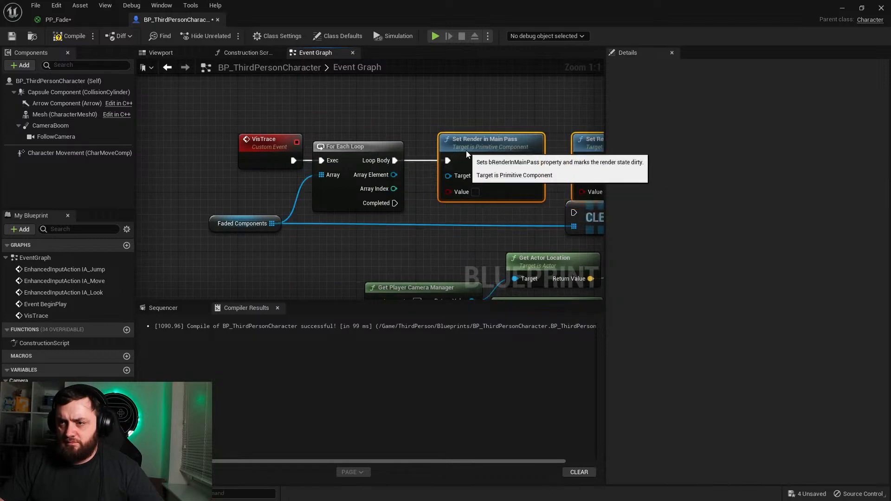
pyautogui.click(476, 192)
pyautogui.moveTo(598, 194); pyautogui.dragTo(416, 184, button='right')
pyautogui.click(426, 182)
# Step: Run Clear from the loop's Completed output, feed Array Element into both render pass Targets, and compile the Blueprint
pyautogui.moveTo(387, 203); pyautogui.dragTo(341, 216)
pyautogui.moveTo(207, 194); pyautogui.dragTo(265, 166)
pyautogui.click(69, 36)
pyautogui.moveTo(211, 164); pyautogui.dragTo(397, 167)
pyautogui.click(69, 36)
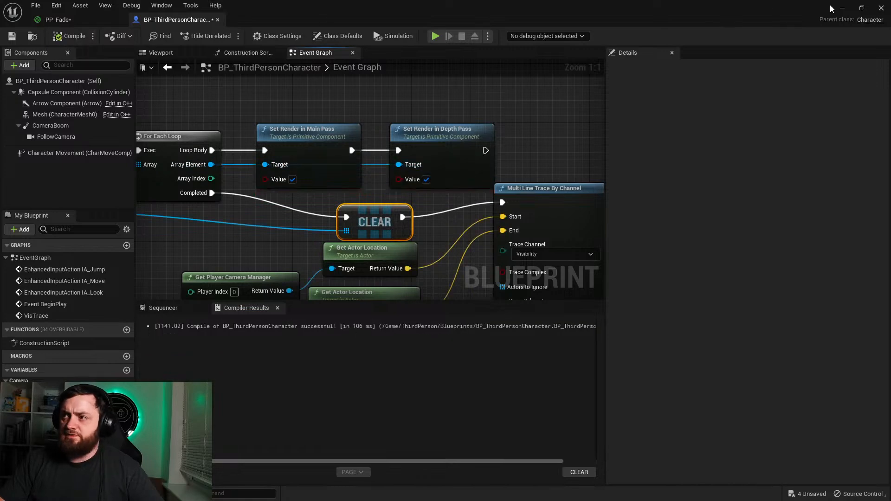
# Step: Play the level again and run the character around the blocks to test fading and restoring
pyautogui.doubleClick(829, 4)
pyautogui.click(831, 9)
pyautogui.hotkey('alt', 'p')
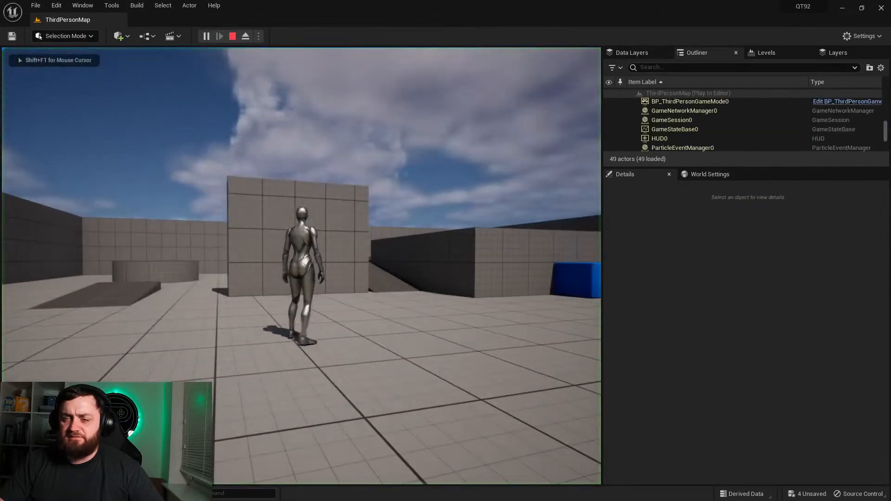
pyautogui.press('w')
pyautogui.press('d')
pyautogui.press('s')
pyautogui.press('a')
pyautogui.press('s')
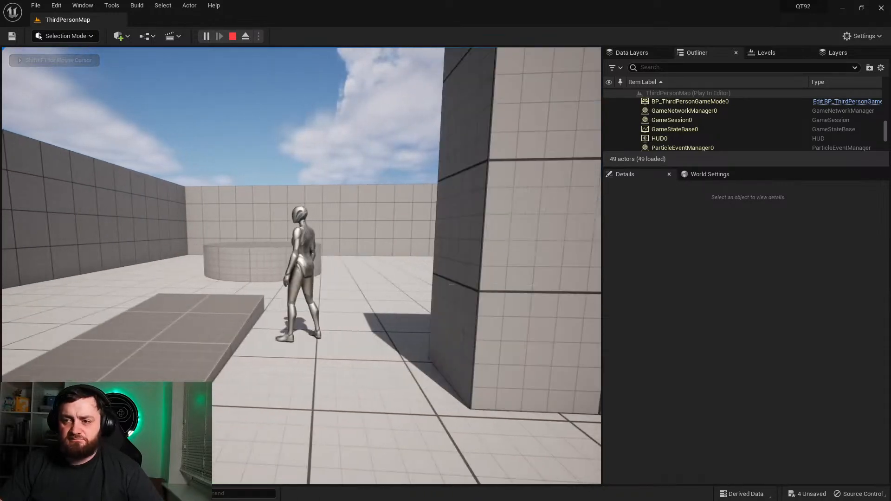
pyautogui.press('d')
pyautogui.press('w')
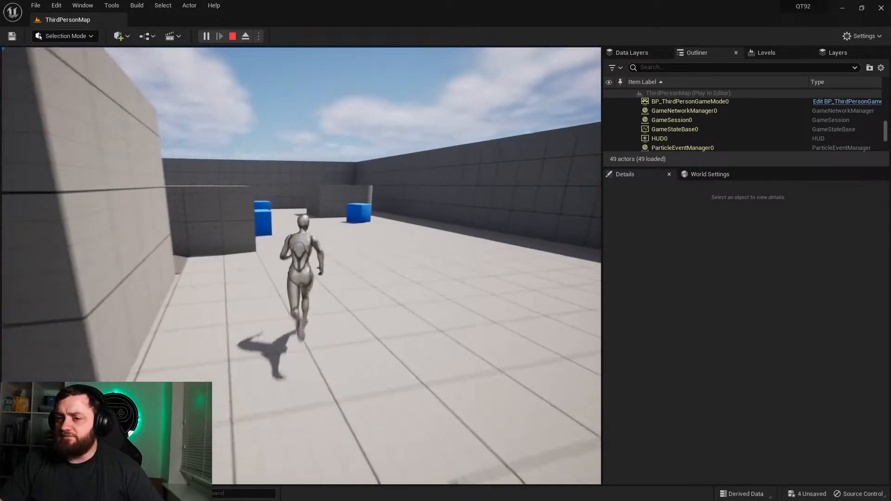
pyautogui.press('d')
pyautogui.press('w')
pyautogui.press('w')
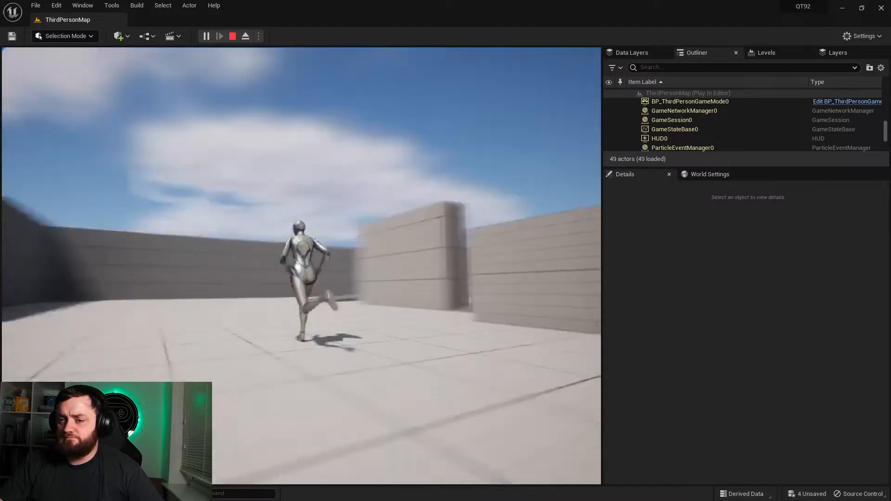
pyautogui.press('w')
pyautogui.press('a')
pyautogui.press('w')
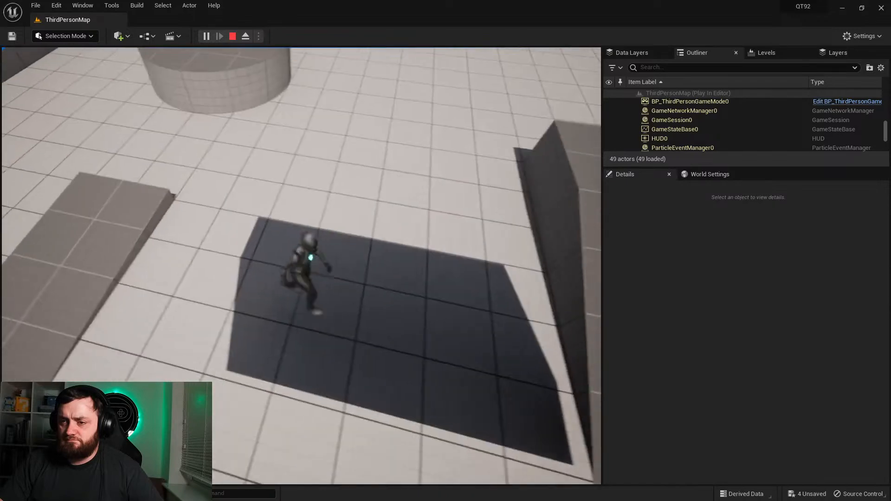
pyautogui.press('Escape')
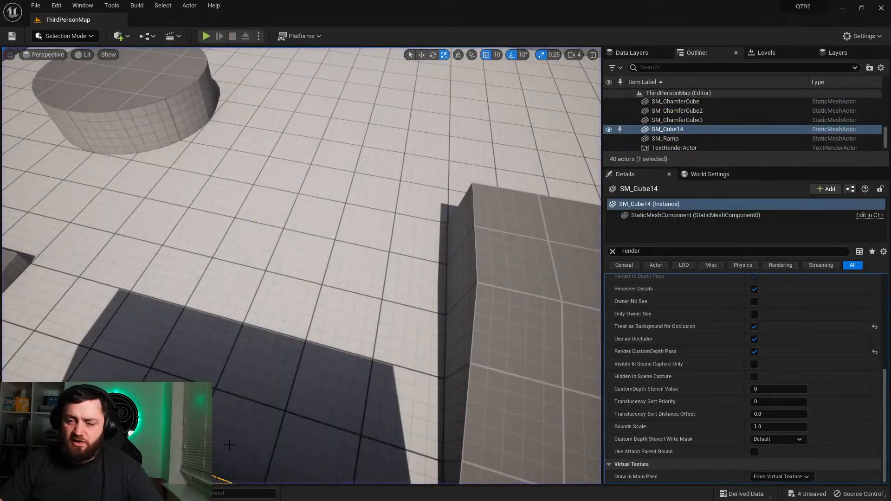
# Step: Reopen BP_ThirdPersonCharacter and examine the VisTrace logic that restores and clears the Faded Components
pyautogui.hotkey('ctrl', 'space')
pyautogui.doubleClick(267, 351)
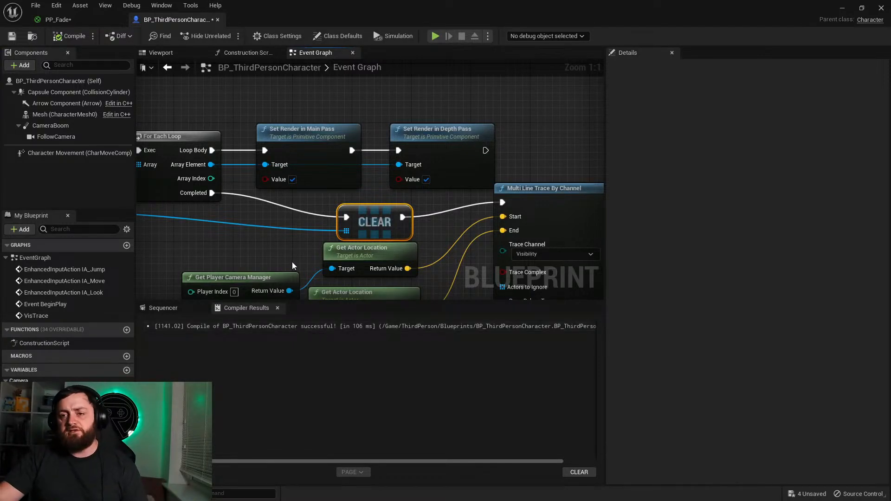
pyautogui.moveTo(305, 193); pyautogui.dragTo(432, 138, button='right')
pyautogui.scroll(-2, 392, 125)
pyautogui.moveTo(374, 132); pyautogui.dragTo(310, 136, button='right')
pyautogui.scroll(2, 271, 143)
pyautogui.moveTo(246, 149); pyautogui.dragTo(339, 180, button='right')
pyautogui.click(223, 192)
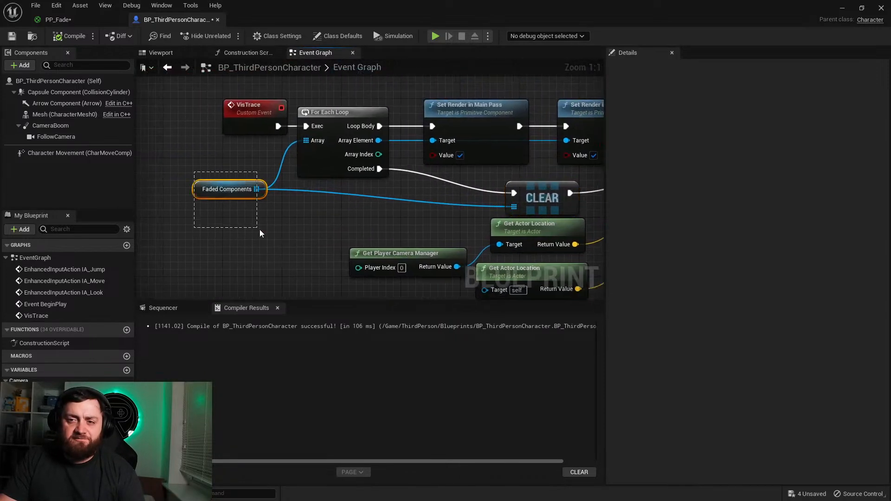
pyautogui.moveTo(413, 102); pyautogui.dragTo(278, 105, button='right')
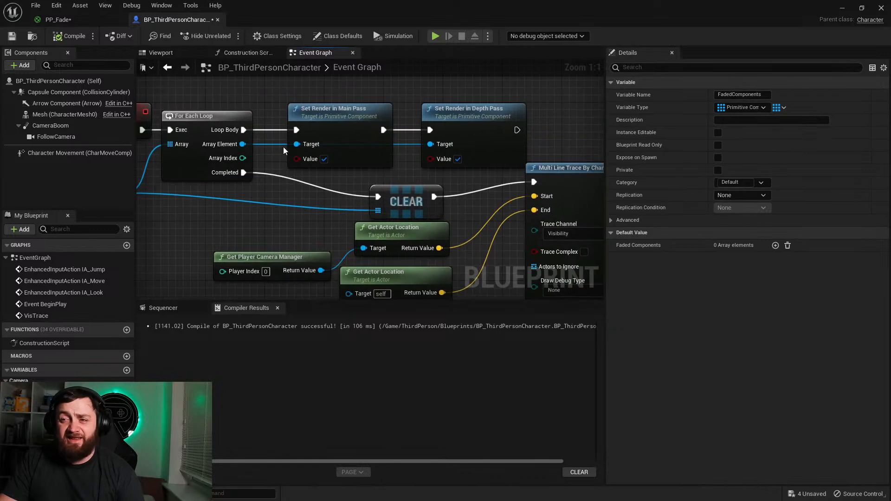
# Step: Examine the render pass nodes in the restore loop, the Multi Line Trace and the fading nodes of the VisTrace logic
pyautogui.moveTo(280, 83); pyautogui.dragTo(478, 155)
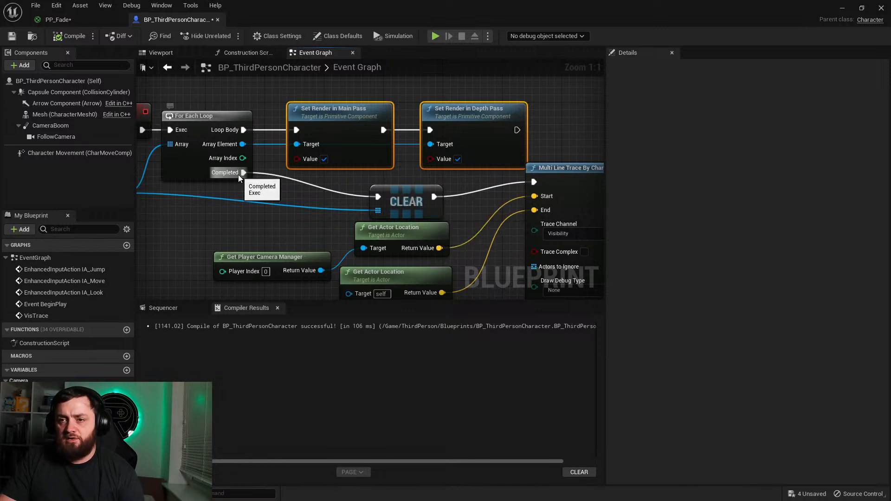
pyautogui.moveTo(413, 196); pyautogui.dragTo(215, 174, button='right')
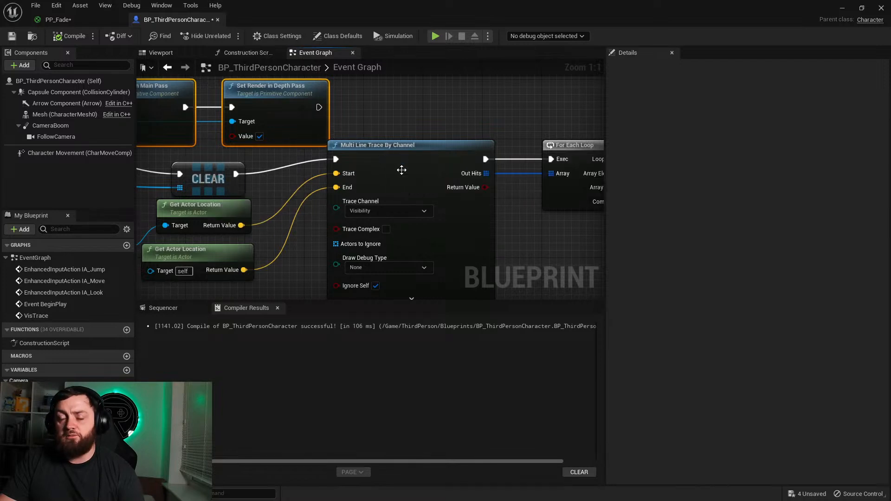
pyautogui.moveTo(382, 157); pyautogui.dragTo(142, 149, button='right')
pyautogui.moveTo(518, 172); pyautogui.dragTo(142, 157, button='right')
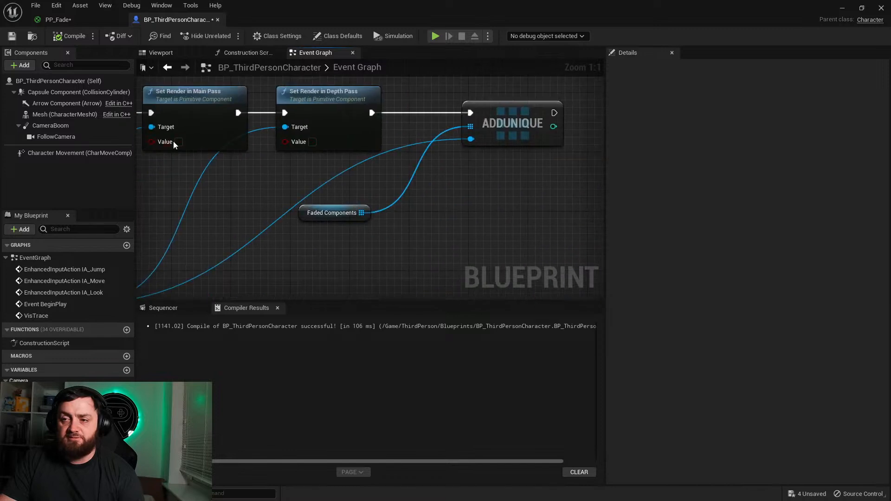
pyautogui.moveTo(238, 181); pyautogui.dragTo(427, 112, button='right')
pyautogui.moveTo(273, 164)
pyautogui.mouseDown(button='right')
pyautogui.moveTo(479, 238)
pyautogui.moveTo(602, 265)
pyautogui.mouseUp(button='right')
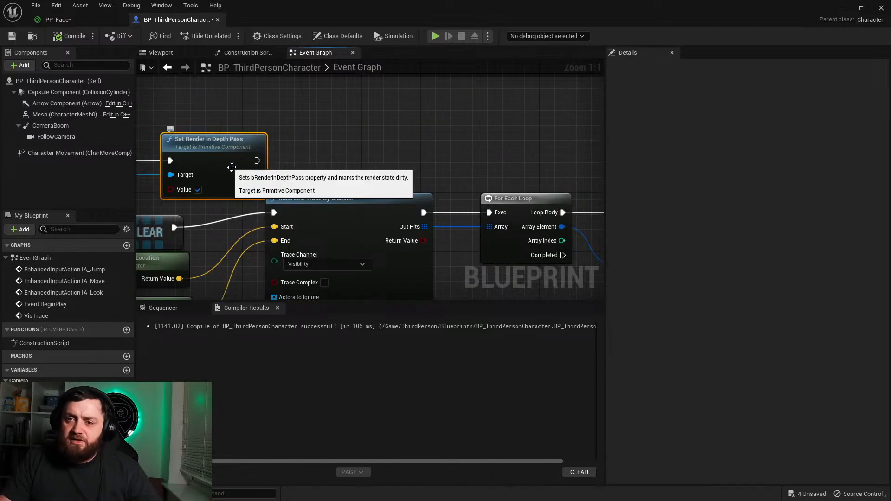
pyautogui.moveTo(230, 166); pyautogui.dragTo(426, 145, button='right')
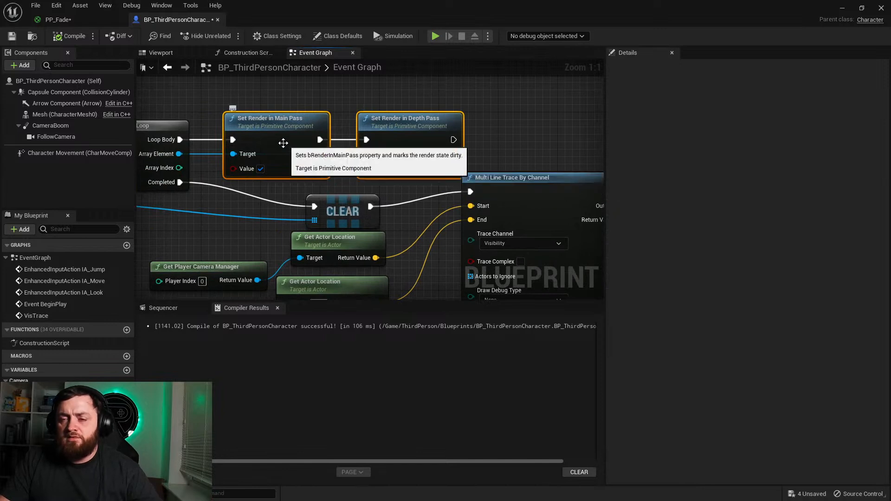
pyautogui.keyDown('alt'); pyautogui.click(234, 140); pyautogui.keyUp('alt')
pyautogui.keyDown('alt'); pyautogui.click(322, 140); pyautogui.keyUp('alt')
pyautogui.moveTo(371, 140); pyautogui.dragTo(185, 139)
pyautogui.moveTo(412, 195); pyautogui.dragTo(178, 187, button='right')
pyautogui.moveTo(369, 218); pyautogui.dragTo(183, 178, button='right')
pyautogui.moveTo(489, 171); pyautogui.dragTo(286, 171, button='right')
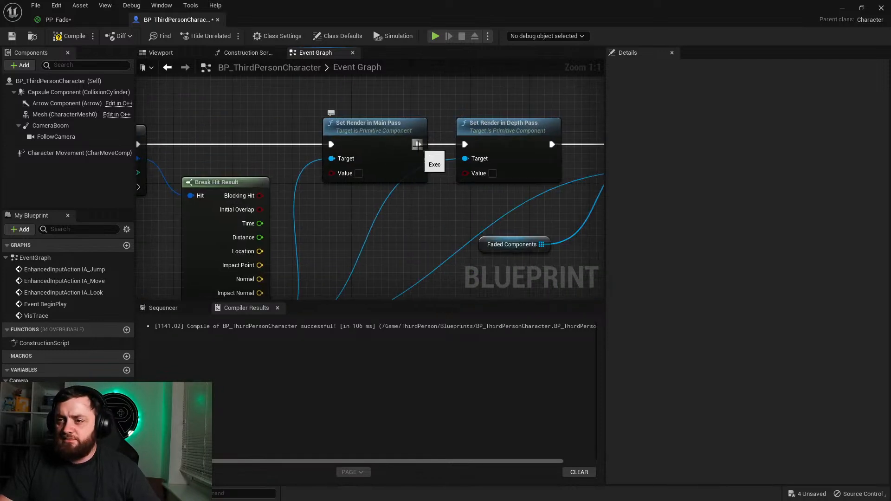
# Step: Break the execution links into and out of the Set Render in Main Pass node that follows the trace's For Each Loop
pyautogui.keyDown('alt'); pyautogui.click(331, 145); pyautogui.keyUp('alt')
pyautogui.keyDown('alt'); pyautogui.click(417, 145); pyautogui.keyUp('alt')
pyautogui.moveTo(465, 144); pyautogui.dragTo(198, 140)
pyautogui.click(335, 106)
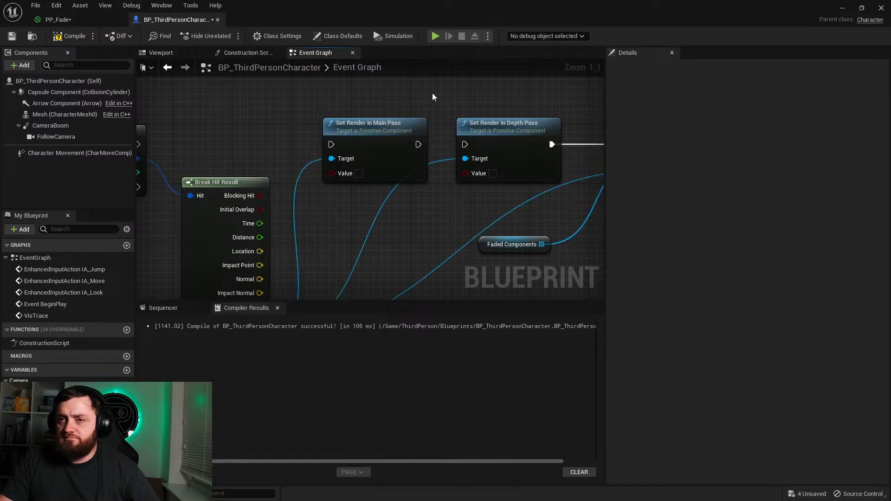
# Step: Disconnect the VisTrace event's execution output from the Faded Components For Each Loop and compile the Blueprint
pyautogui.click(842, 8)
pyautogui.moveTo(368, 167); pyautogui.dragTo(338, 192, button='right')
pyautogui.click(34, 493)
pyautogui.doubleClick(261, 334)
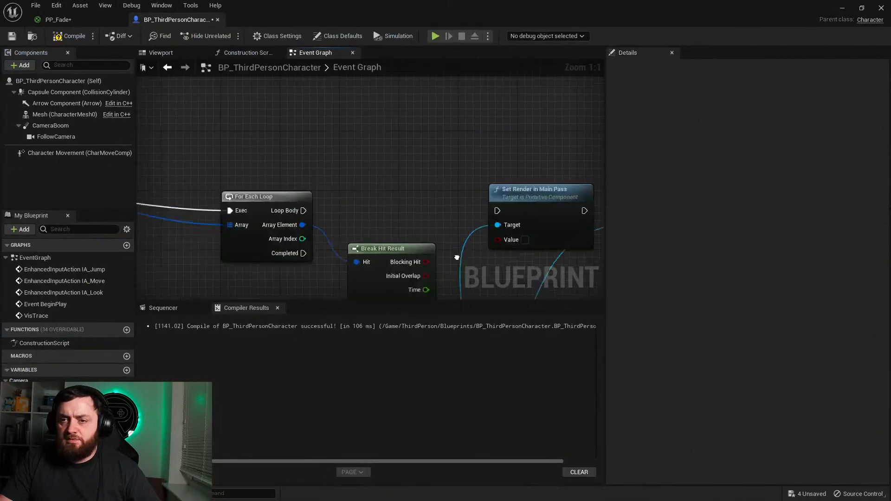
pyautogui.keyDown('alt'); pyautogui.click(436, 103); pyautogui.keyUp('alt')
pyautogui.click(70, 36)
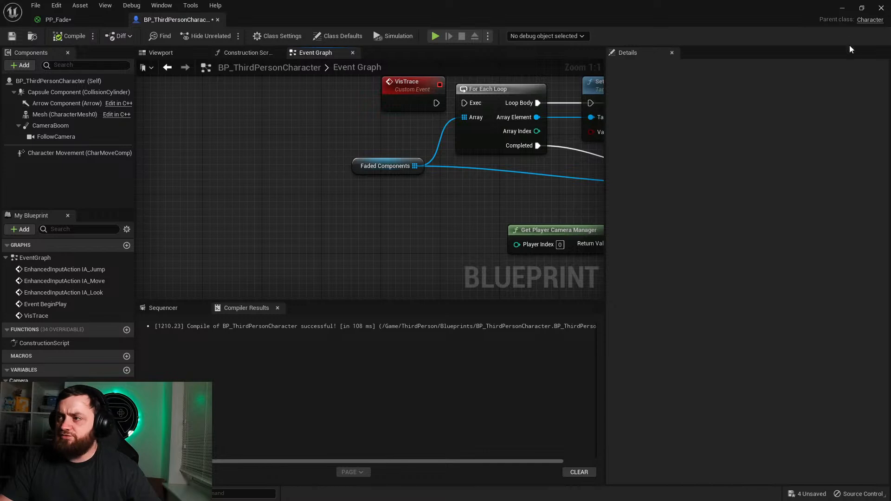
# Step: In the level, disable Render in Main Pass and Render in Depth Pass on SM_Cube14, and re-enable Render in Main Pass
pyautogui.click(842, 8)
pyautogui.moveTo(293, 361); pyautogui.dragTo(427, 371, button='right')
pyautogui.scroll(2, 754, 335)
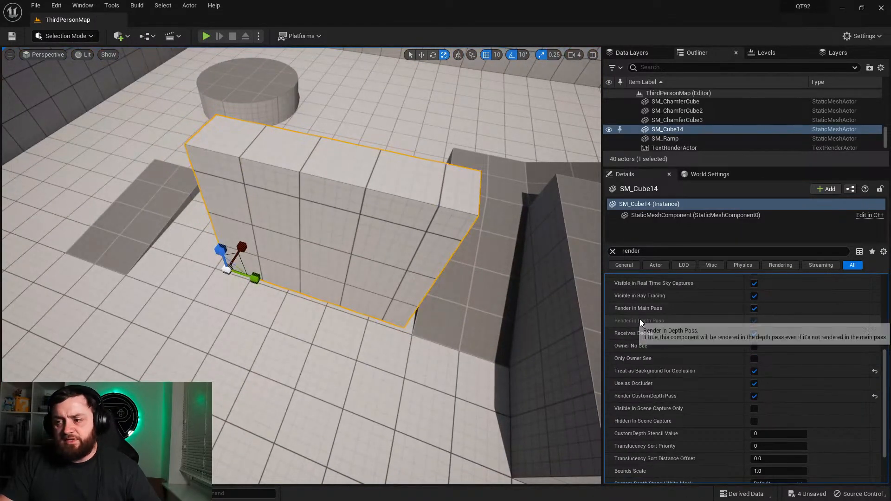
pyautogui.click(755, 308)
pyautogui.click(754, 321)
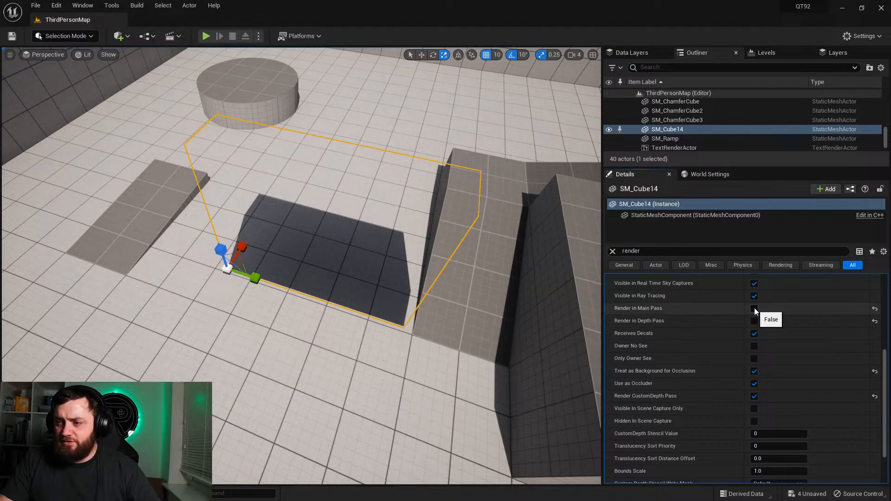
pyautogui.click(754, 308)
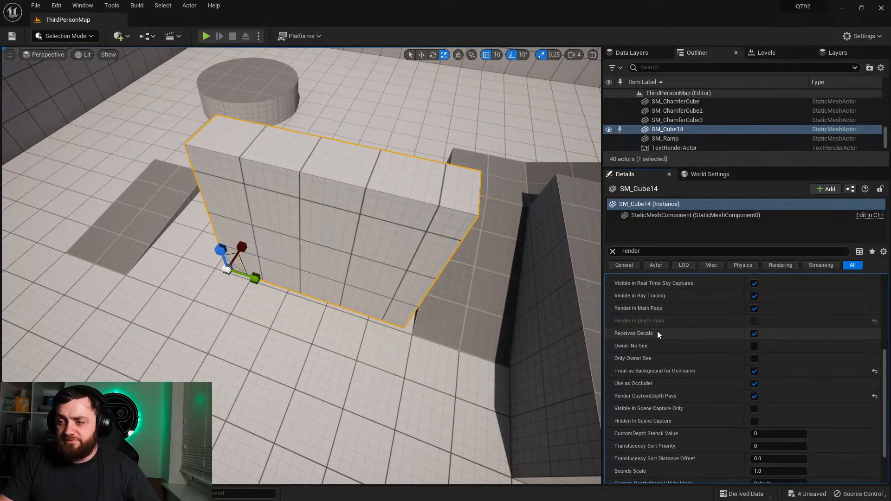
# Step: View the blocks in the Scene Depth buffer visualization with nothing selected, and return the viewport to Lit
pyautogui.moveTo(464, 297); pyautogui.dragTo(506, 278, button='right')
pyautogui.press('s')
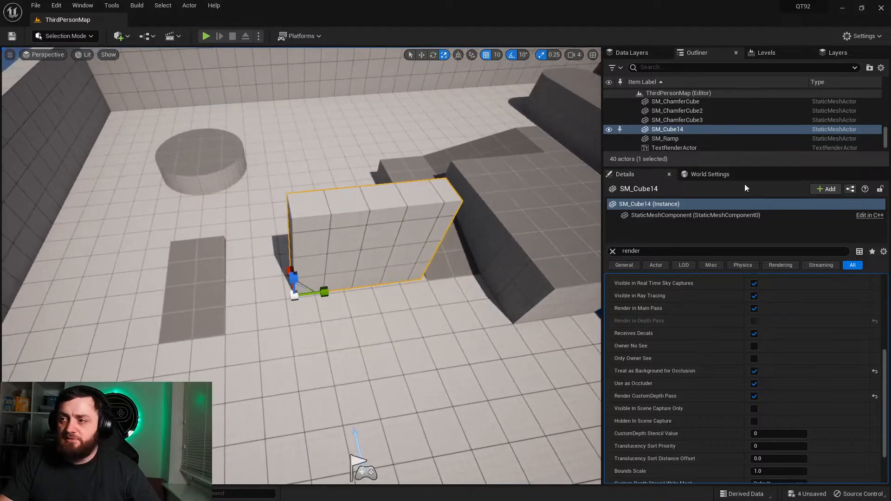
pyautogui.click(79, 55)
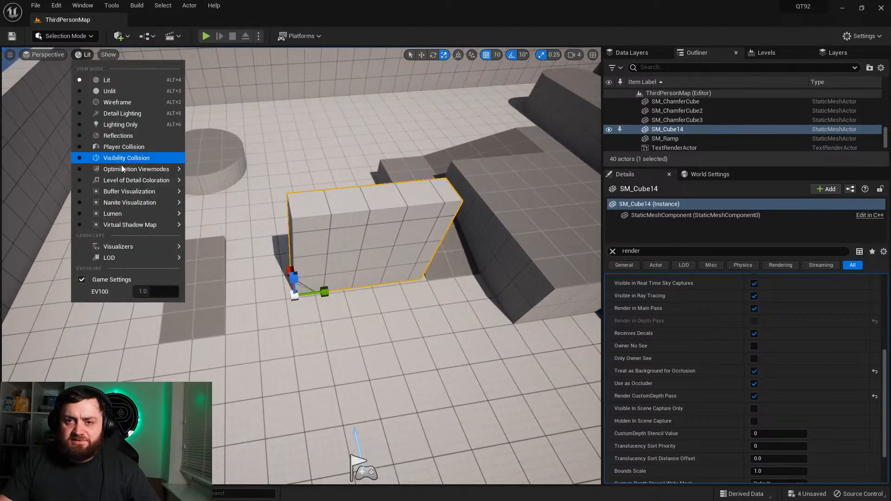
pyautogui.moveTo(127, 169)
pyautogui.moveTo(177, 194)
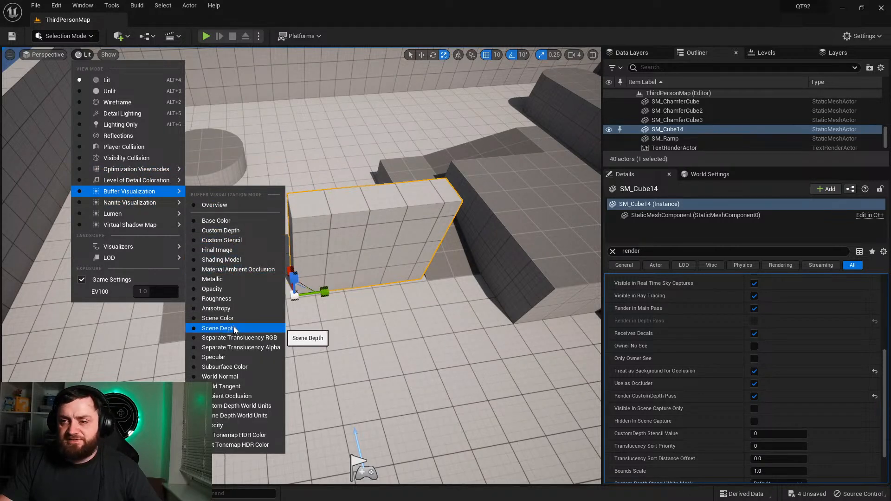
pyautogui.click(218, 328)
pyautogui.moveTo(302, 264)
pyautogui.mouseDown(button='right')
pyautogui.moveTo(279, 269)
pyautogui.moveTo(325, 260)
pyautogui.moveTo(302, 262)
pyautogui.mouseUp(button='right')
pyautogui.moveTo(413, 293); pyautogui.dragTo(389, 288, button='right')
pyautogui.press('Escape')
pyautogui.click(97, 56)
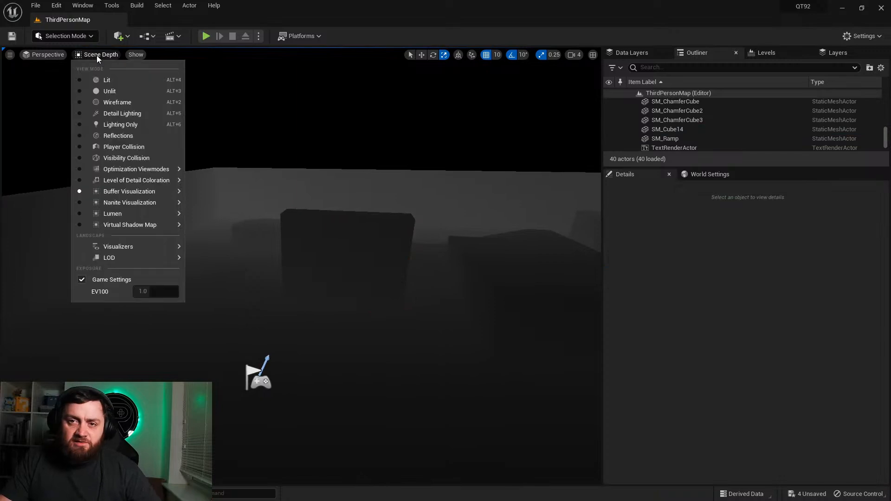
pyautogui.click(106, 80)
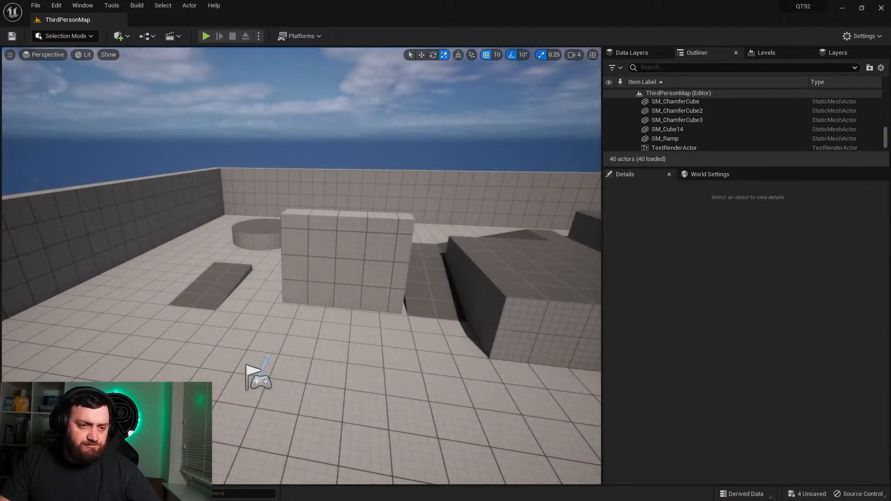
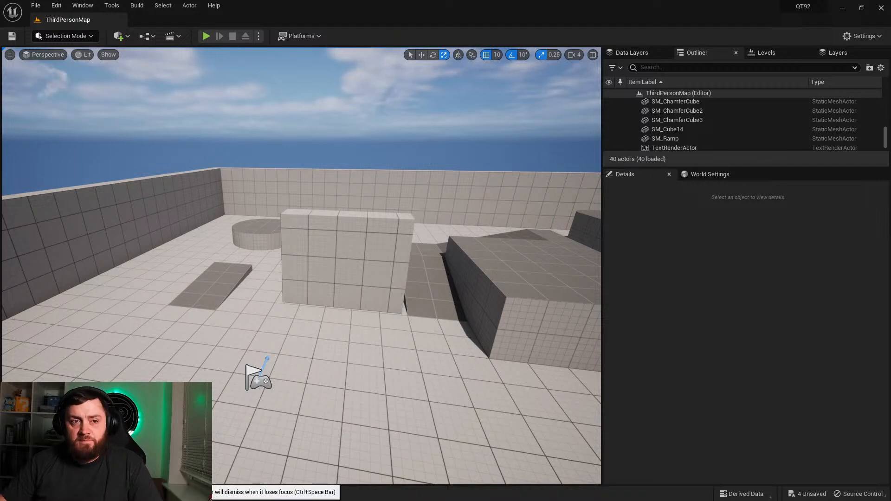
# Step: Open the BP_ThirdPersonCharacter Blueprint, view its camera and character mesh in the Blueprint viewport, and return to the level
pyautogui.click(26, 493)
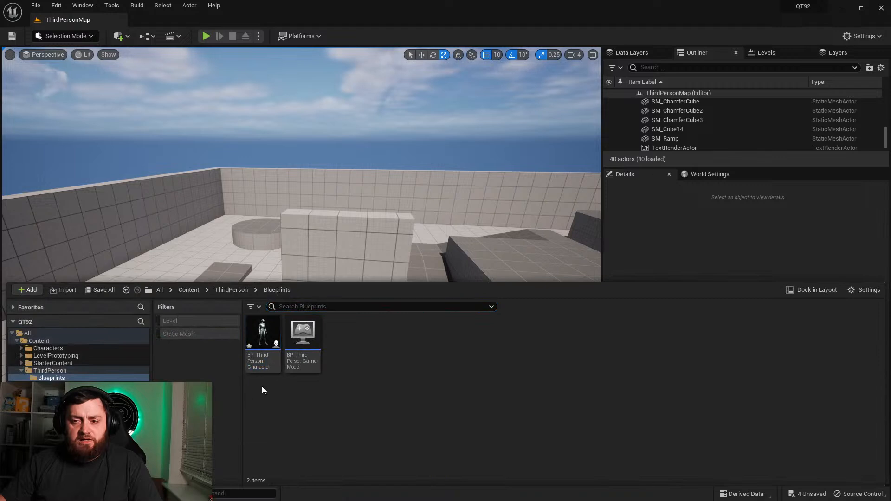
pyautogui.doubleClick(258, 355)
pyautogui.moveTo(366, 152); pyautogui.dragTo(193, 198, button='right')
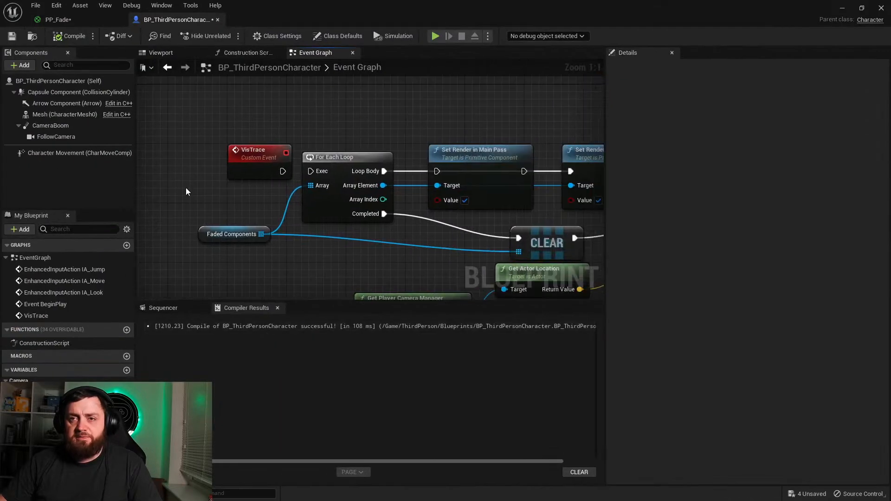
pyautogui.click(163, 53)
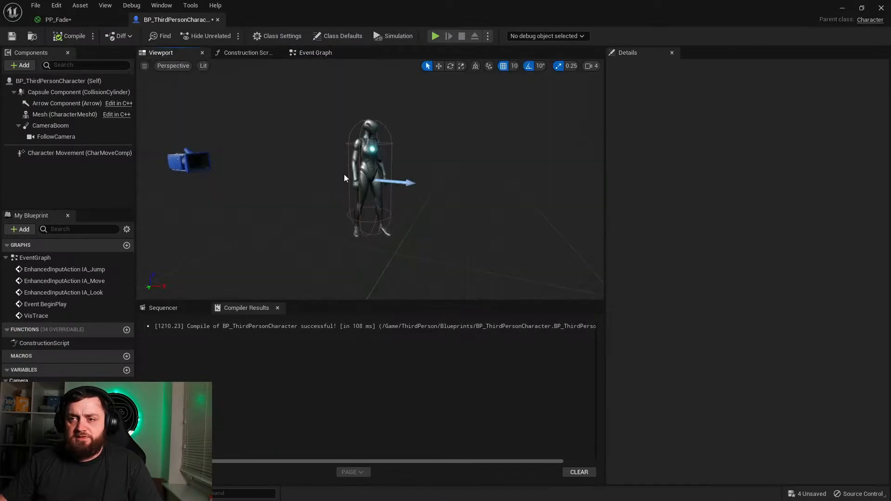
pyautogui.click(843, 8)
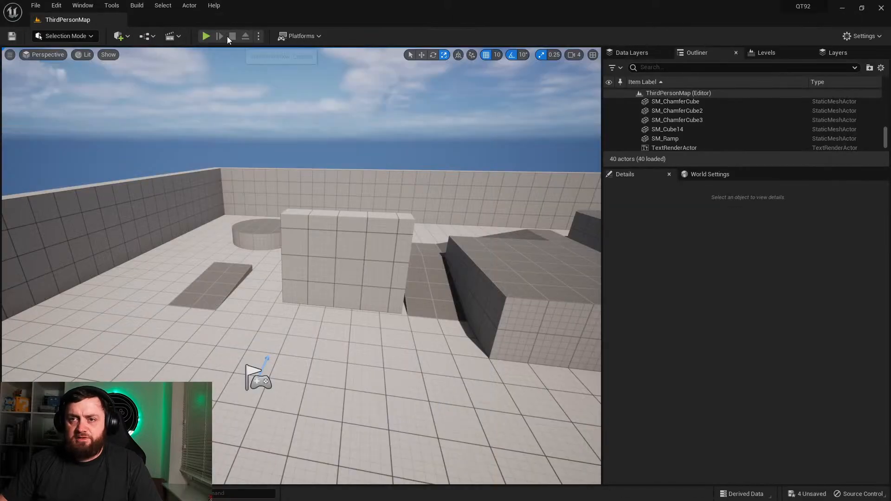
# Step: Play the level, run the character around the blocks and blue cubes to check the camera view, and stop playing
pyautogui.click(206, 37)
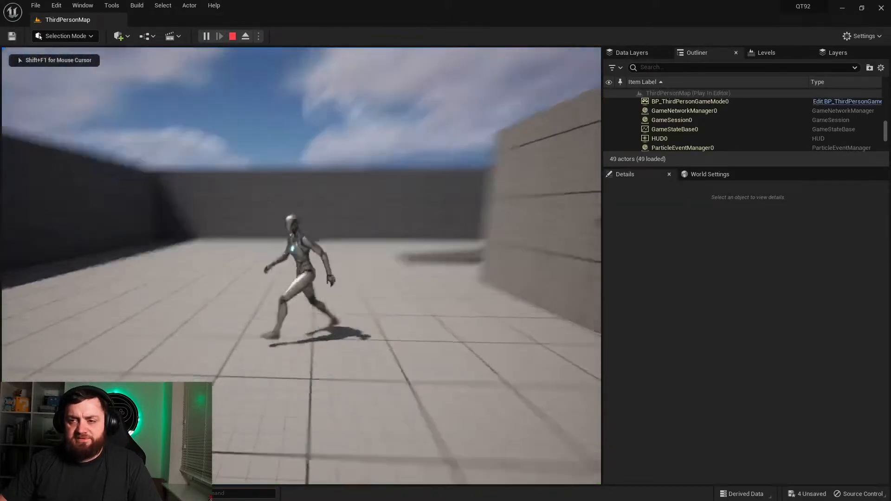
pyautogui.press('w')
pyautogui.press('d')
pyautogui.press('w')
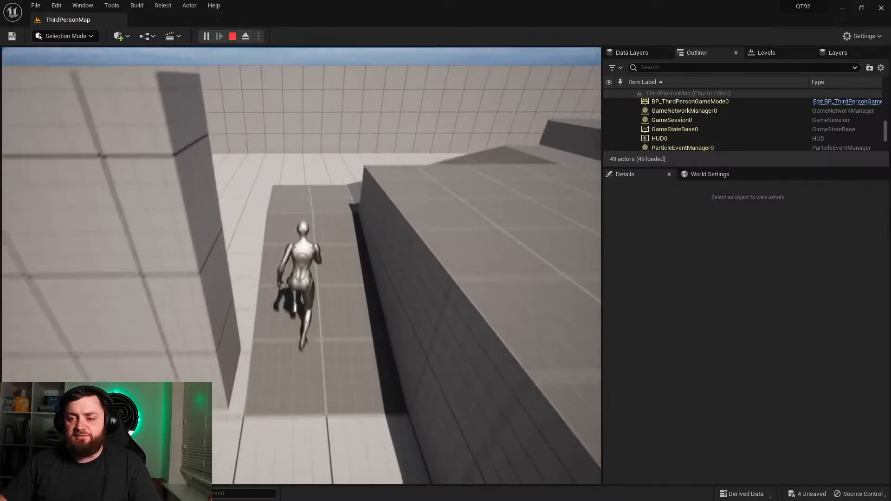
pyautogui.press('w')
pyautogui.press('a')
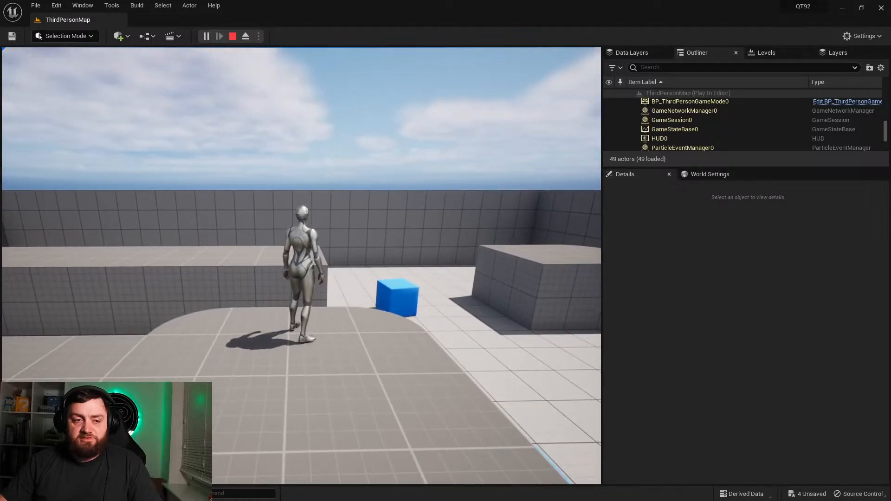
pyautogui.press('w')
pyautogui.press('a')
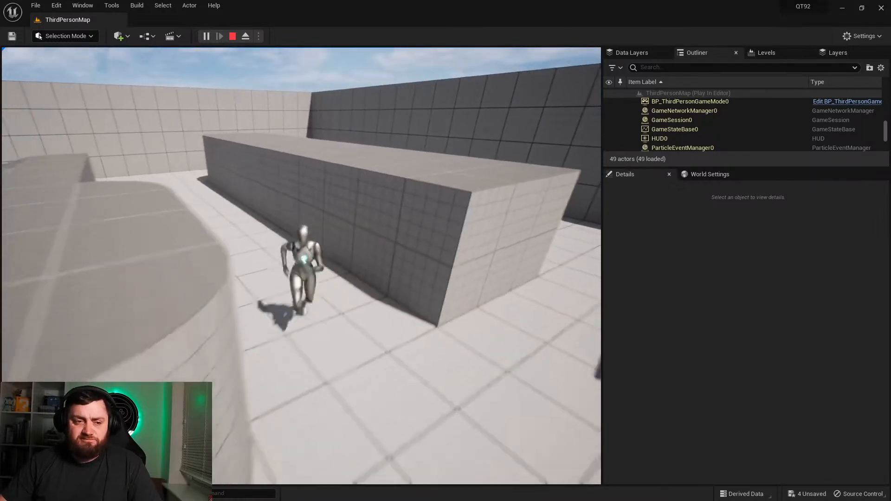
pyautogui.press('w')
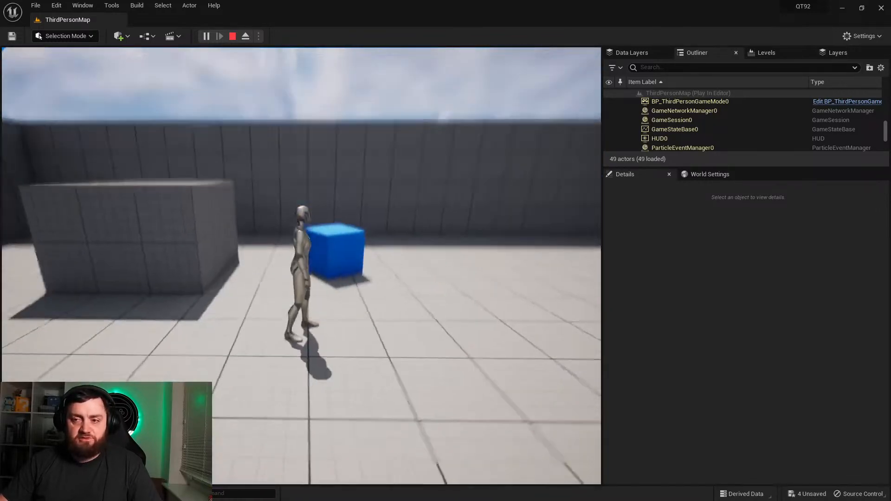
pyautogui.press('d')
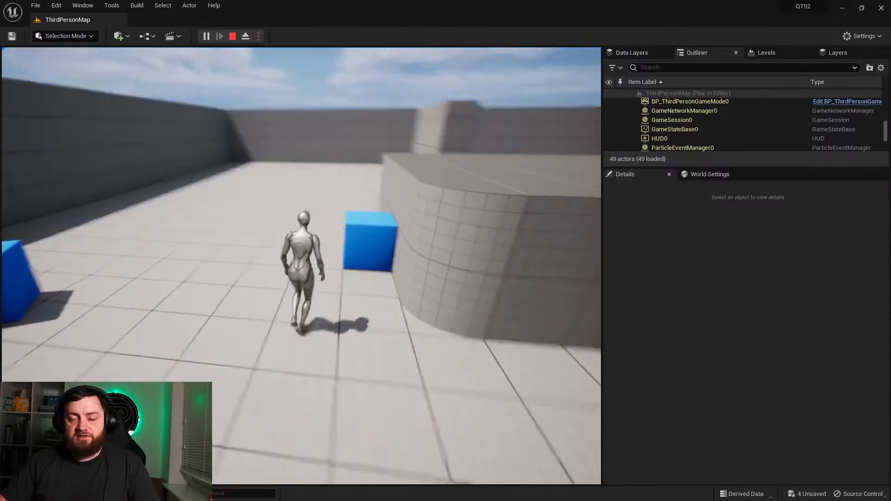
pyautogui.press('Escape')
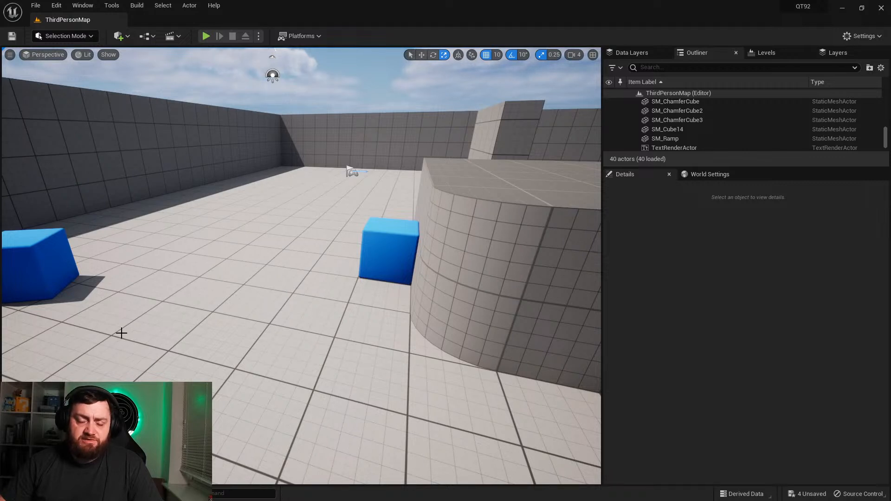
# Step: Delete the VisTrace event and all its trace nodes from the BP_ThirdPersonCharacter Event Graph and compile the Blueprint
pyautogui.hotkey('ctrl', 'space')
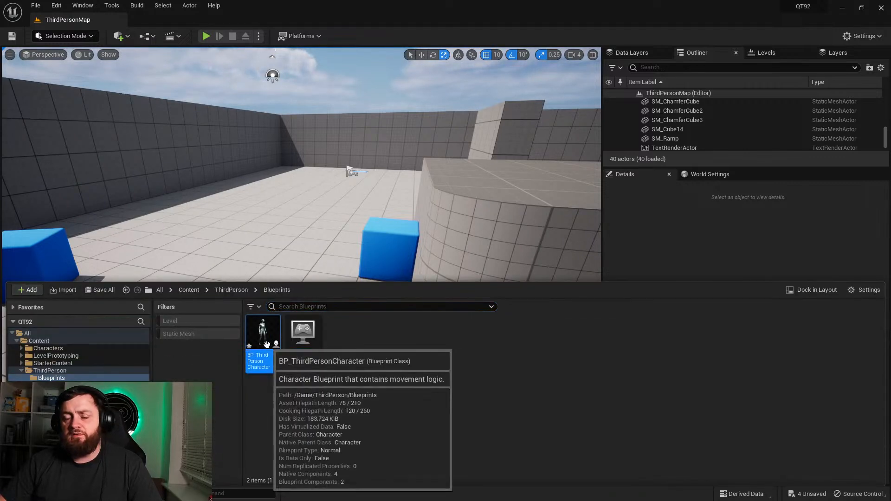
pyautogui.doubleClick(269, 372)
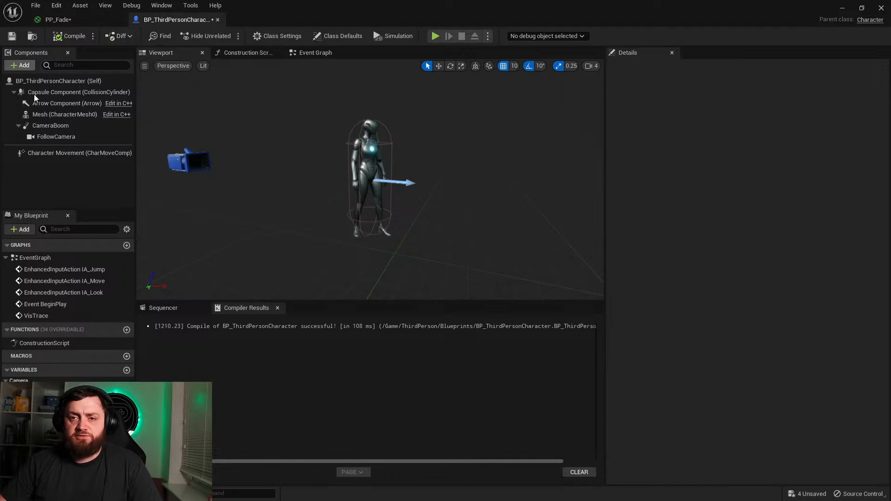
pyautogui.click(315, 53)
pyautogui.scroll(-7, 213, 134)
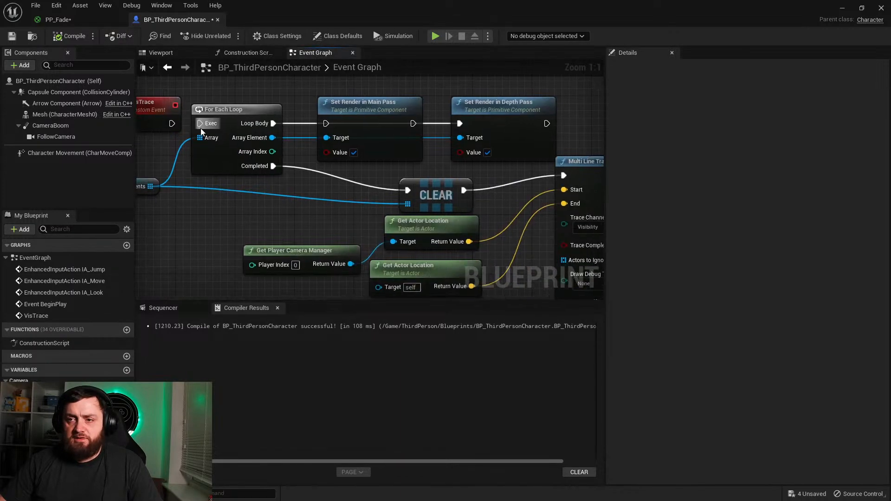
pyautogui.moveTo(522, 217); pyautogui.dragTo(197, 96)
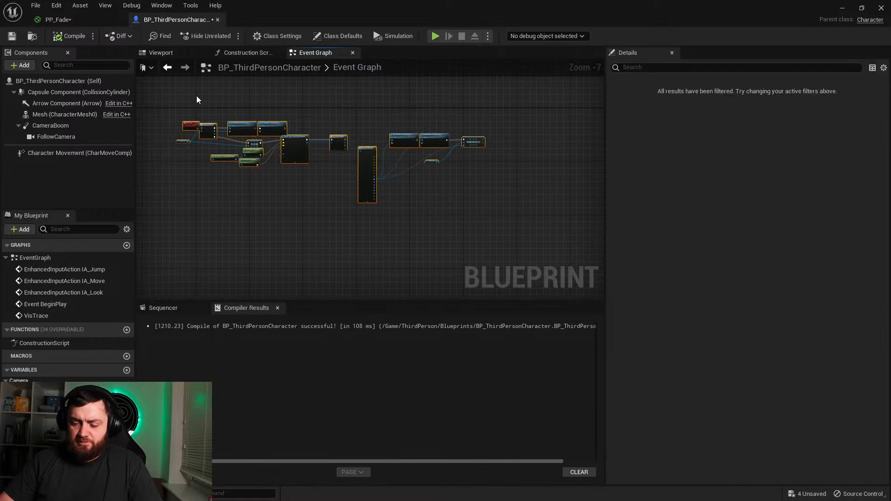
pyautogui.press('Delete')
pyautogui.hotkey('ctrl', 'v')
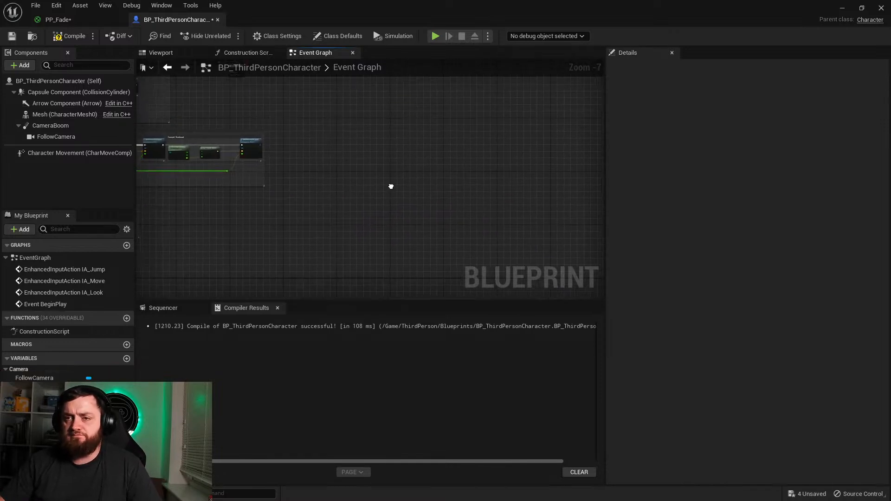
pyautogui.moveTo(598, 299); pyautogui.dragTo(360, 141, button='right')
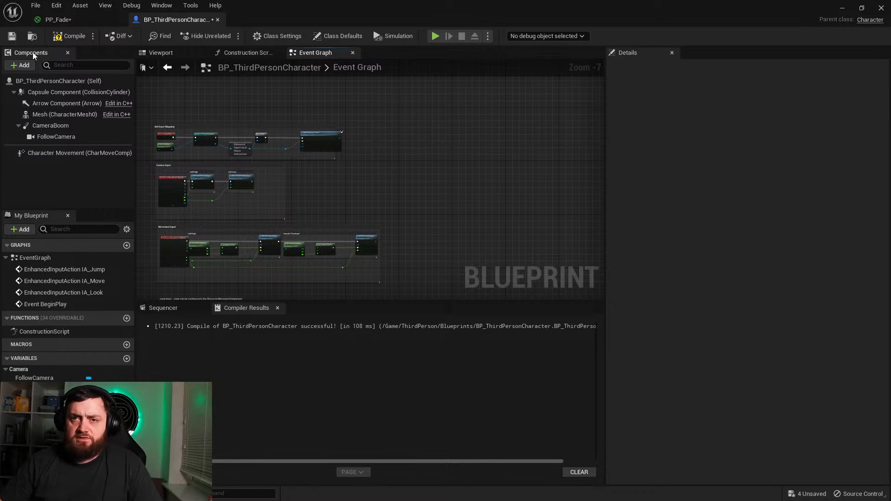
pyautogui.click(72, 37)
# Step: Add a variable named ArrayNum, make it an array of Integers, and compile the Blueprint
pyautogui.moveTo(219, 168); pyautogui.dragTo(165, 121, button='right')
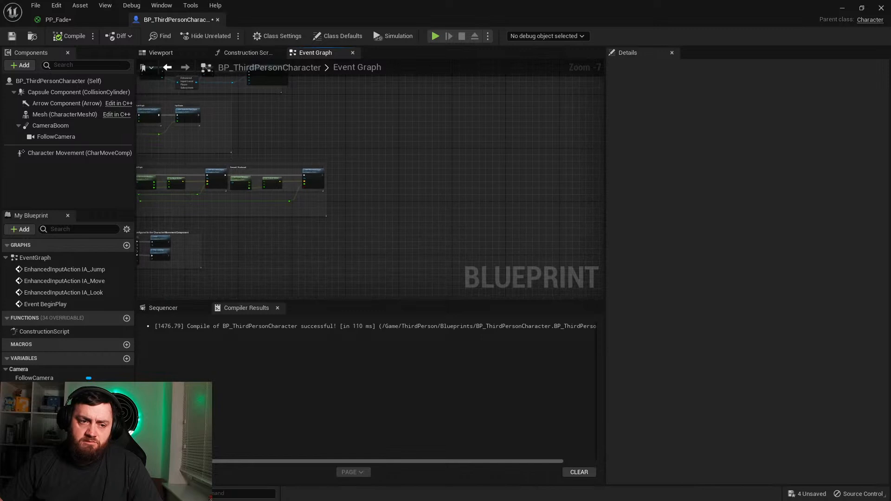
pyautogui.scroll(2, 204, 231)
pyautogui.moveTo(204, 231); pyautogui.dragTo(234, 134, button='right')
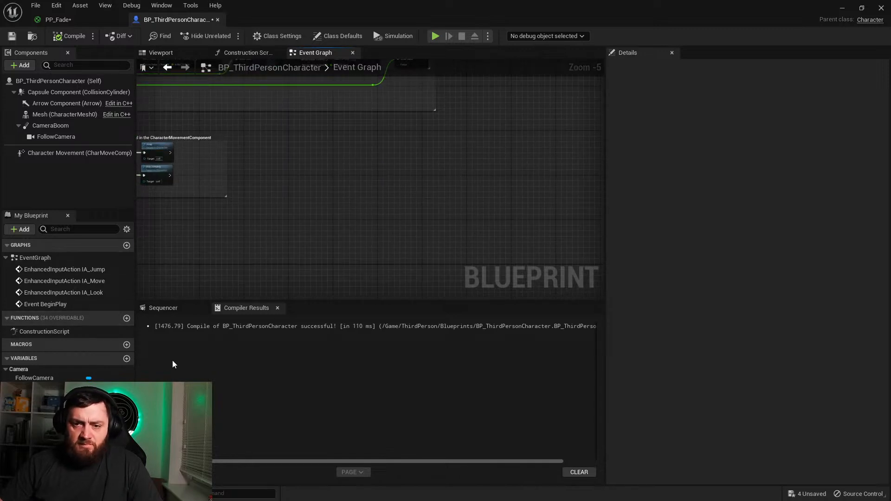
pyautogui.moveTo(230, 264); pyautogui.dragTo(295, 215, button='right')
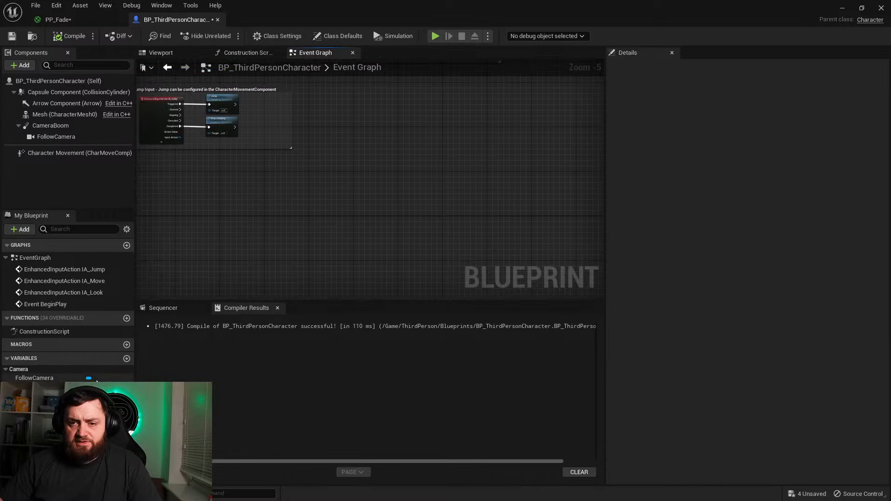
pyautogui.click(126, 359)
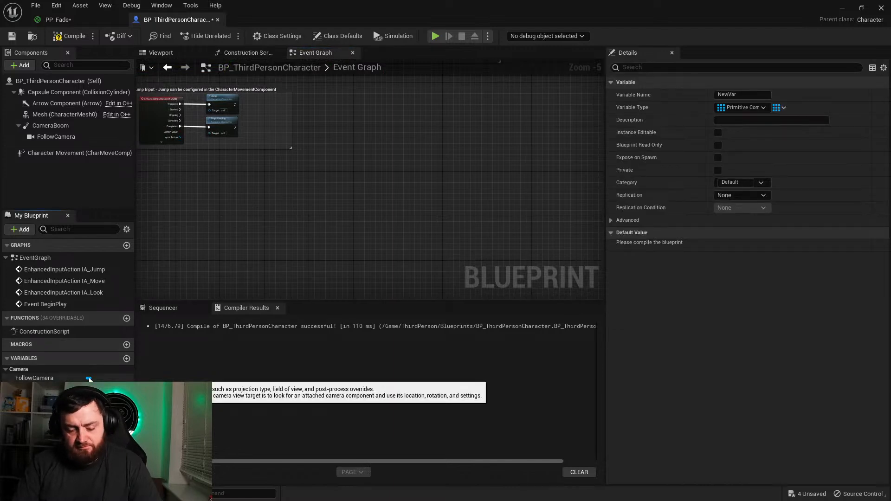
pyautogui.write('ArrayNum')
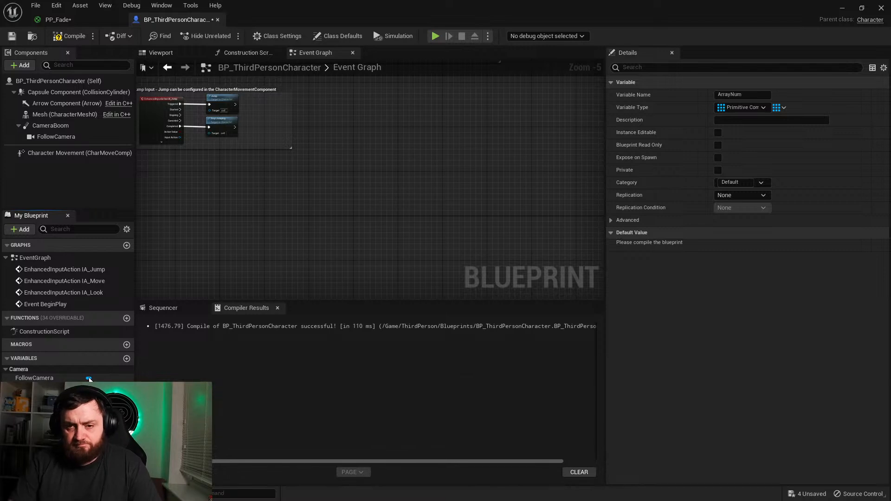
pyautogui.press('Return')
pyautogui.click(742, 107)
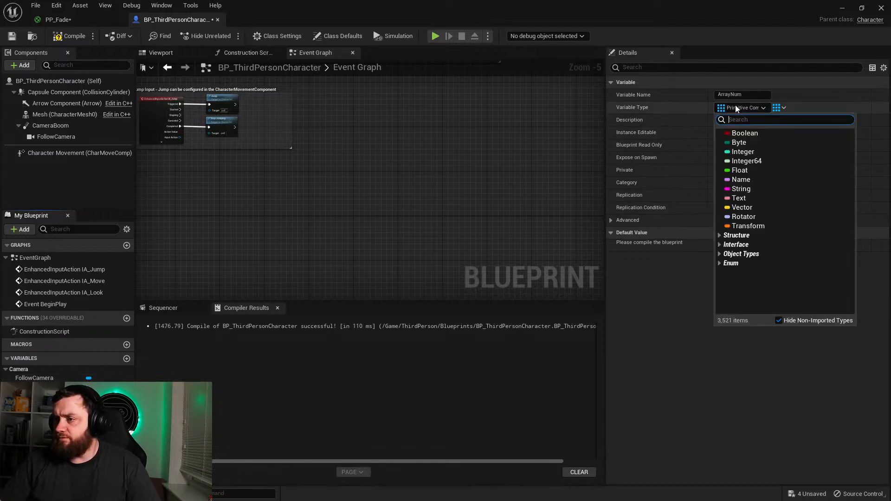
pyautogui.click(742, 152)
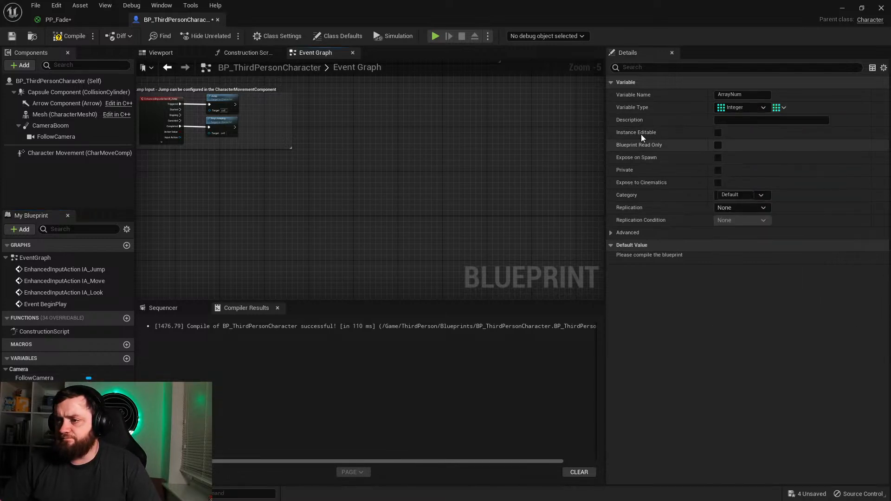
pyautogui.click(65, 37)
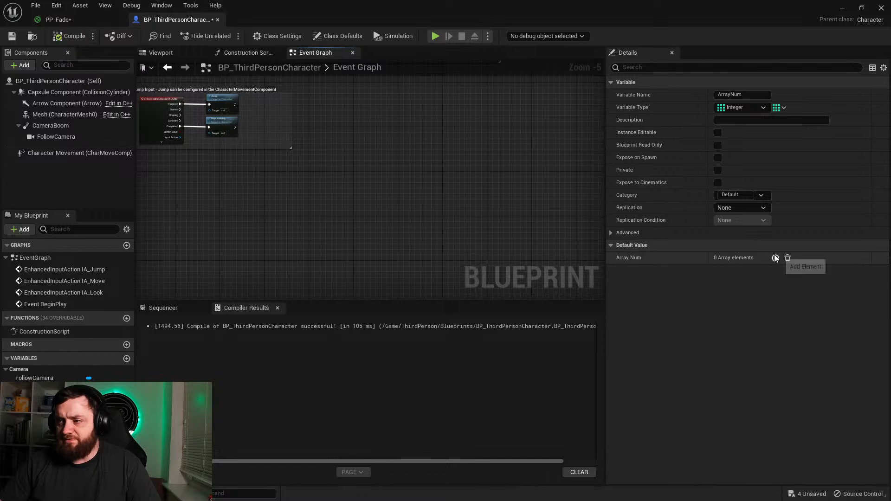
# Step: Give ArrayNum four default elements with the values 1, 2, 3 and 4
pyautogui.click(775, 258)
pyautogui.click(775, 258)
pyautogui.click(776, 258)
pyautogui.click(776, 258)
pyautogui.click(741, 273)
pyautogui.write('1')
pyautogui.press('Tab')
pyautogui.write('2')
pyautogui.press('Tab')
pyautogui.write('3')
pyautogui.press('Tab')
pyautogui.write('4')
pyautogui.press('Return')
pyautogui.scroll(-2, 436, 203)
pyautogui.scroll(3, 381, 201)
pyautogui.moveTo(412, 222); pyautogui.dragTo(295, 200, button='right')
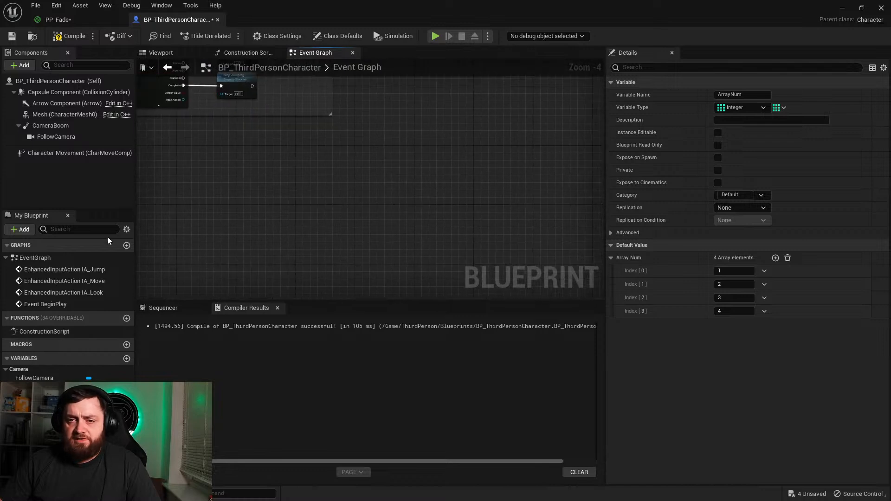
# Step: Create a new function named ShiftQueue in the character Blueprint
pyautogui.click(127, 318)
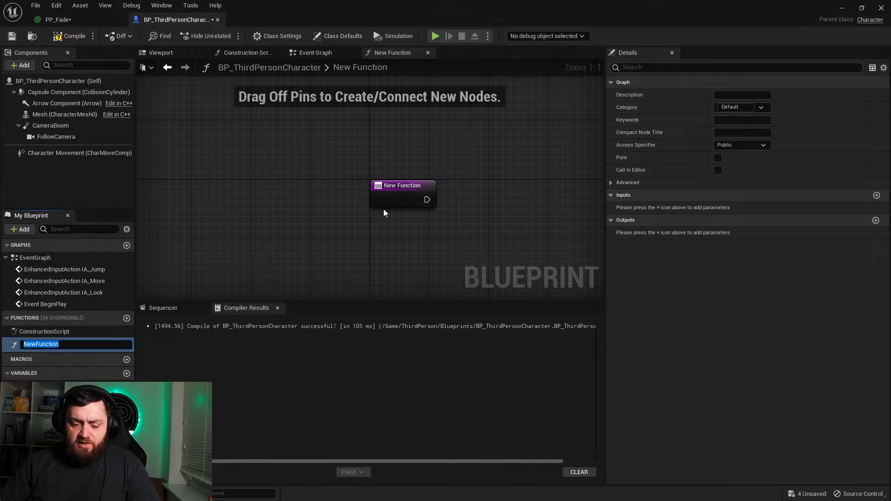
pyautogui.write('ShiftQue')
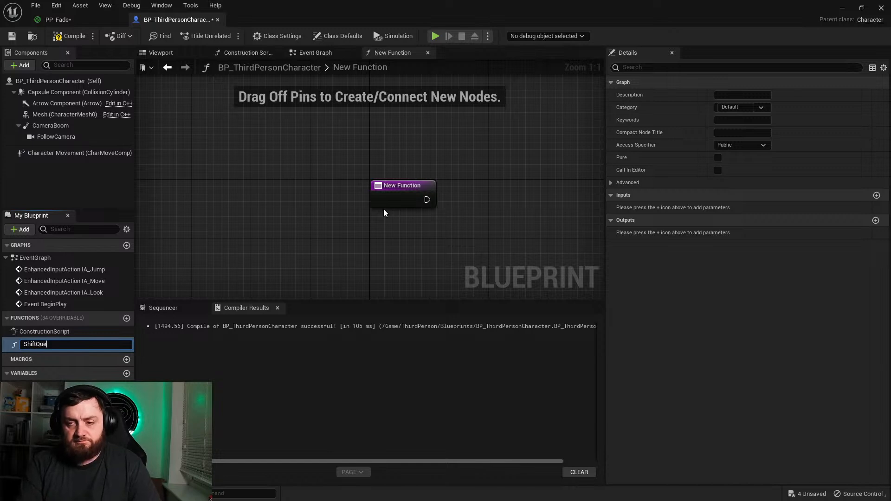
pyautogui.write('ue')
pyautogui.press('Return')
# Step: In the ShiftQueue function, place an ArrayNum getter and connect it to an array Get node at index 0
pyautogui.moveTo(35, 416); pyautogui.dragTo(413, 207)
pyautogui.click(381, 244)
pyautogui.write('get')
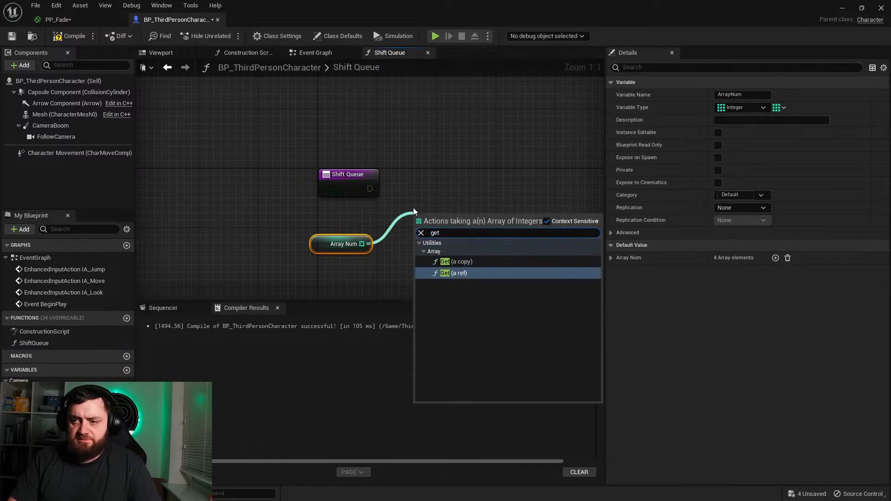
pyautogui.press('Return')
pyautogui.moveTo(459, 227); pyautogui.dragTo(443, 264)
# Step: Promote the Get node's output to a local variable and run the Shift Queue entry's execution into its Set node
pyautogui.moveTo(319, 220); pyautogui.dragTo(431, 199)
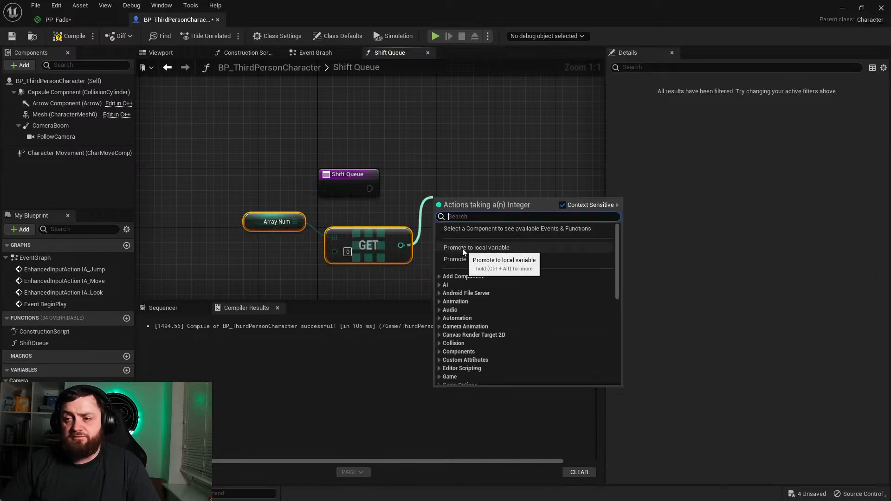
pyautogui.click(462, 248)
pyautogui.moveTo(370, 187); pyautogui.dragTo(432, 189)
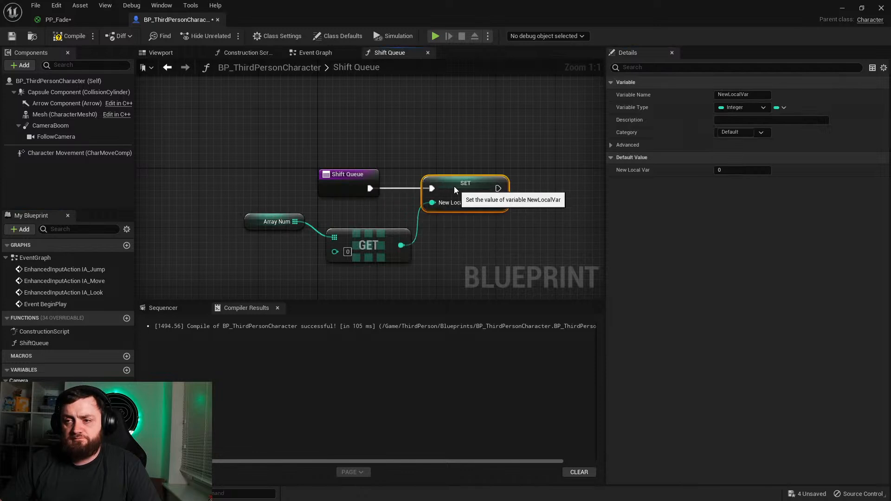
# Step: Add a Remove Index node for ArrayNum at index 0 and connect its execution after the local variable's Set node
pyautogui.moveTo(470, 242); pyautogui.dragTo(384, 193, button='right')
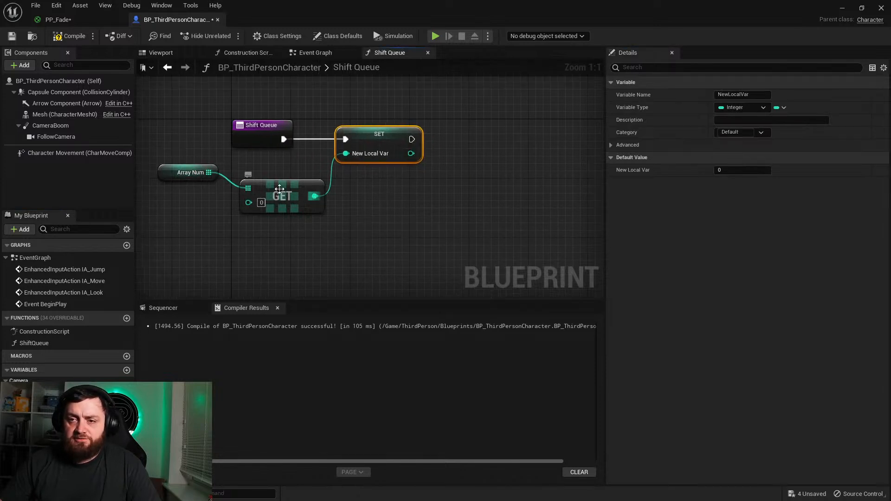
pyautogui.moveTo(209, 173); pyautogui.dragTo(488, 172)
pyautogui.write('r')
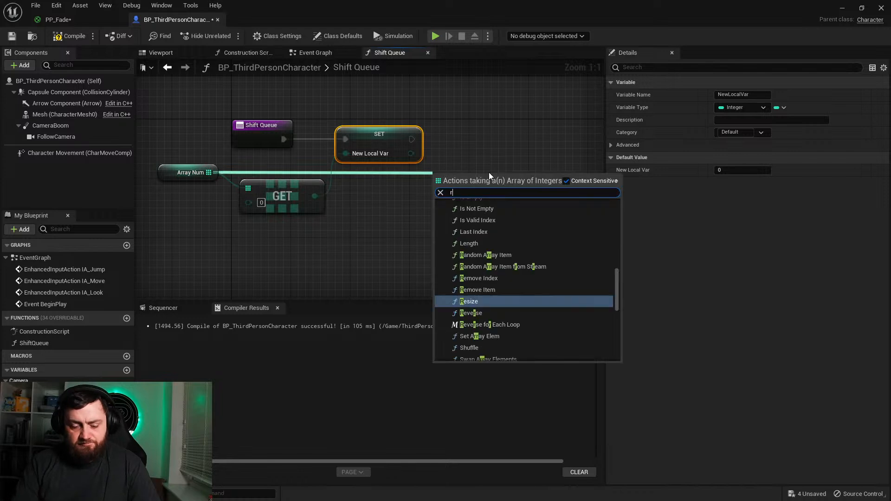
pyautogui.write('emove')
pyautogui.press('Return')
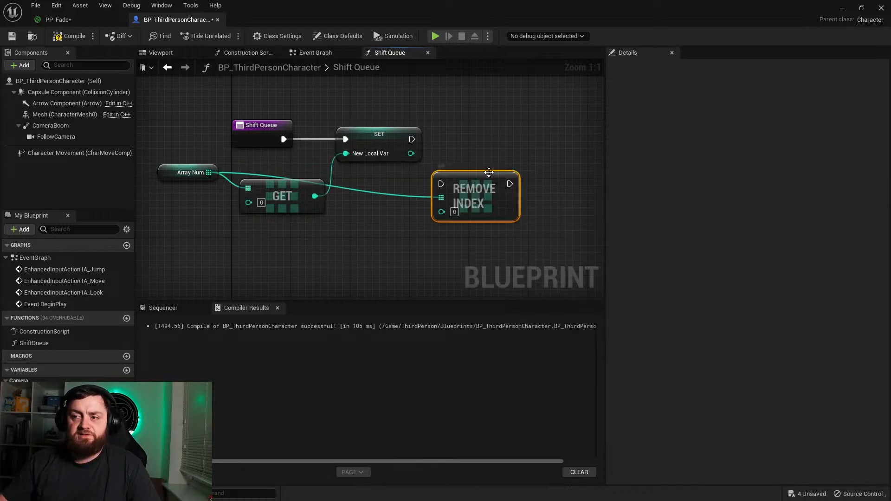
pyautogui.moveTo(473, 191); pyautogui.dragTo(412, 139)
pyautogui.moveTo(475, 204); pyautogui.dragTo(549, 230, button='right')
pyautogui.moveTo(351, 245); pyautogui.dragTo(202, 240, button='right')
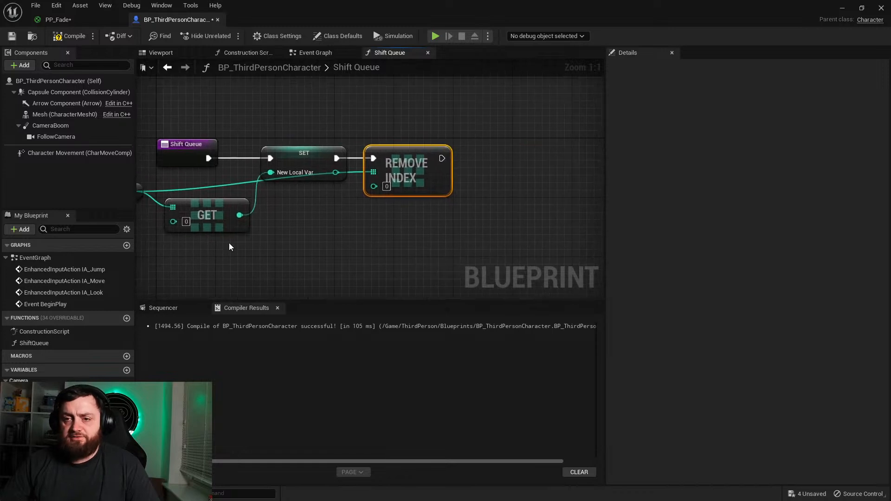
# Step: Add an array Add node after Remove Index, with an ArrayNum getter as its target array
pyautogui.moveTo(41, 420); pyautogui.dragTo(376, 224)
pyautogui.click(415, 242)
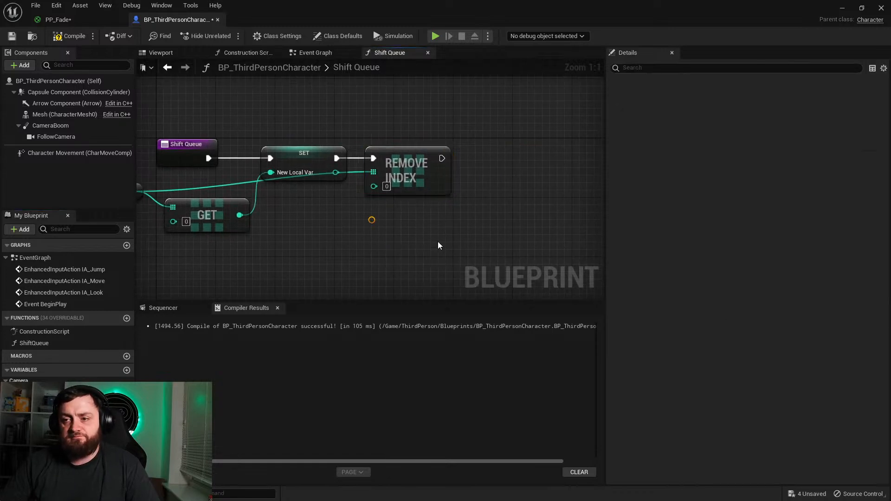
pyautogui.moveTo(430, 228); pyautogui.dragTo(442, 159)
pyautogui.write('add')
pyautogui.click(552, 226)
pyautogui.moveTo(553, 205); pyautogui.dragTo(561, 175)
# Step: Place a New Local Var getter, connect it to the Add node's item input, and tidy its position beside the ArrayNum getter
pyautogui.moveTo(37, 466); pyautogui.dragTo(534, 189)
pyautogui.moveTo(441, 197); pyautogui.dragTo(446, 240)
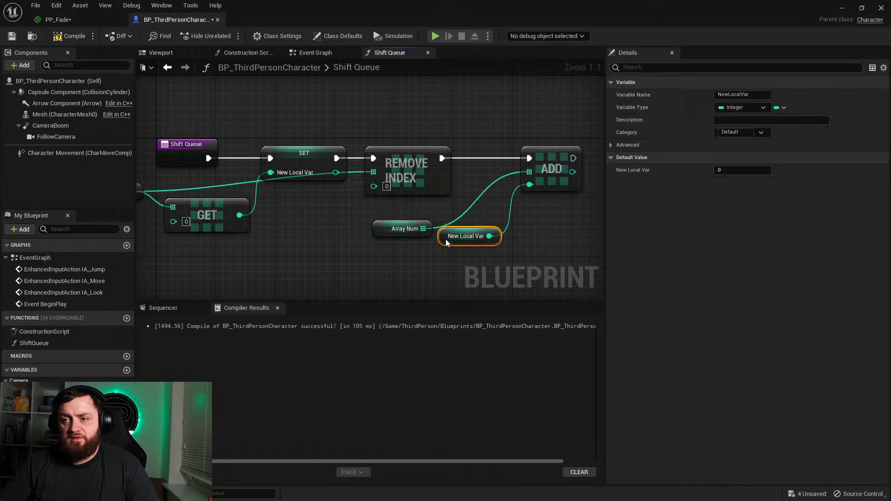
pyautogui.moveTo(480, 264); pyautogui.dragTo(504, 245, button='right')
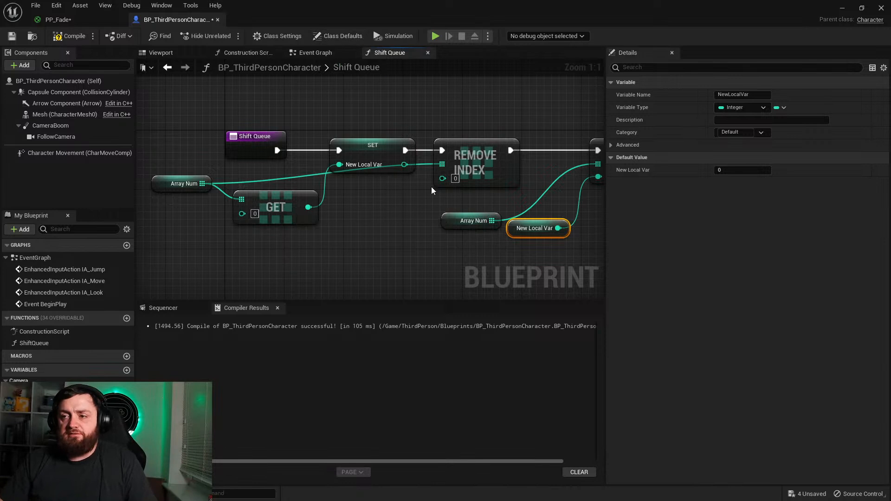
# Step: Place another ArrayNum getter, create a For Each Loop from it, and connect the loop's execution after the Add node
pyautogui.moveTo(557, 170); pyautogui.dragTo(266, 178, button='right')
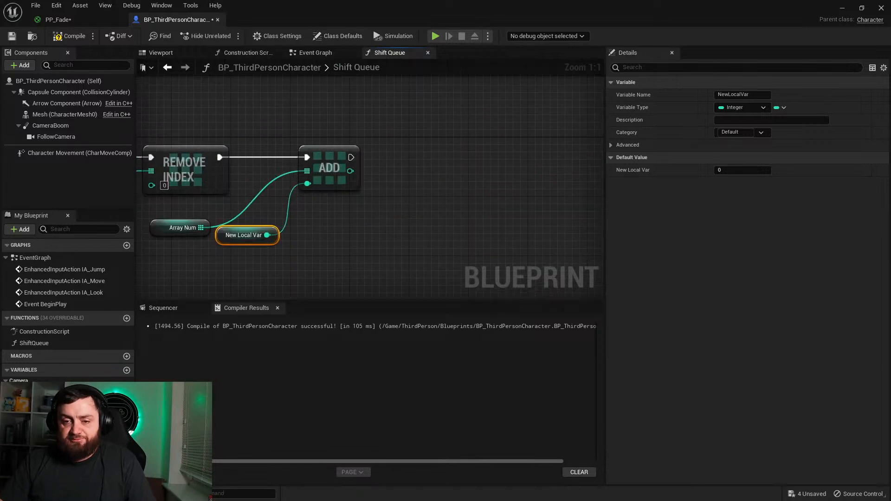
pyautogui.moveTo(34, 427); pyautogui.dragTo(461, 179)
pyautogui.click(422, 226)
pyautogui.write('foreach')
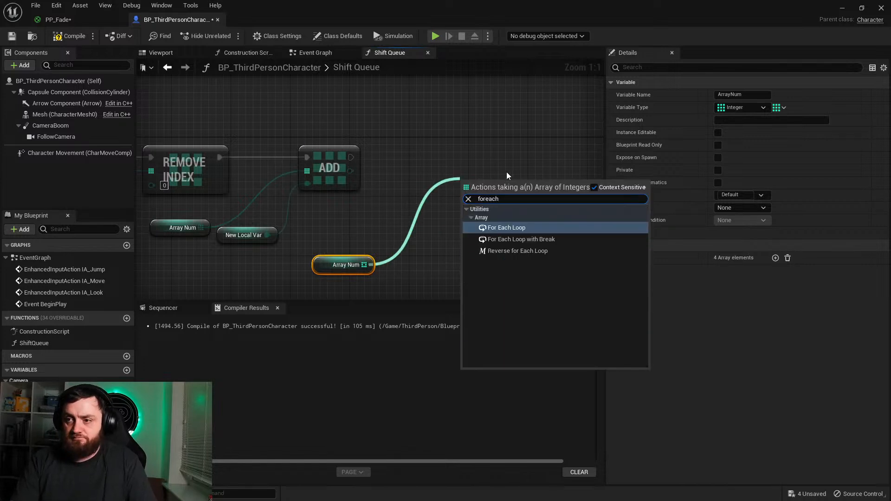
pyautogui.press('Return')
pyautogui.moveTo(462, 194); pyautogui.dragTo(351, 158)
pyautogui.moveTo(427, 184); pyautogui.dragTo(410, 186)
# Step: Print each Array Element with a Print String node on the loop body, and compile the Blueprint
pyautogui.moveTo(529, 220); pyautogui.dragTo(357, 194, button='right')
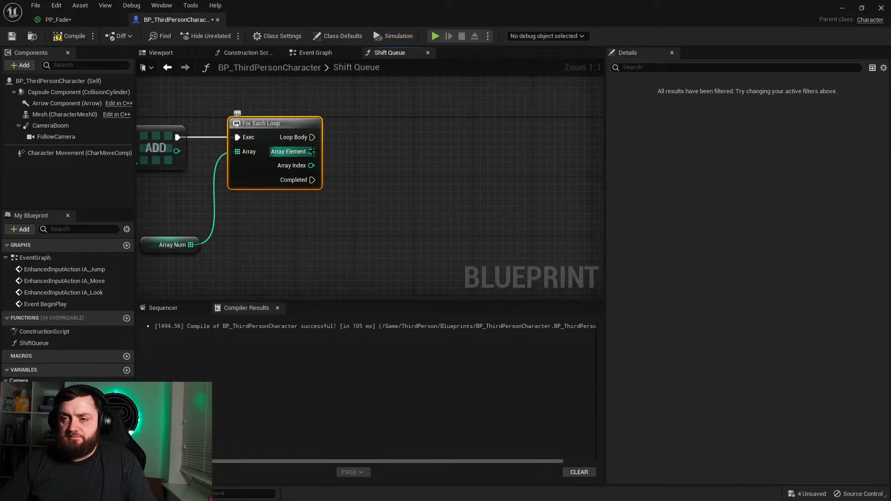
pyautogui.moveTo(312, 137); pyautogui.dragTo(439, 118)
pyautogui.write('print')
pyautogui.press('Return')
pyautogui.moveTo(310, 152); pyautogui.dragTo(422, 153)
pyautogui.moveTo(443, 225); pyautogui.dragTo(374, 171)
pyautogui.click(384, 172)
pyautogui.click(71, 37)
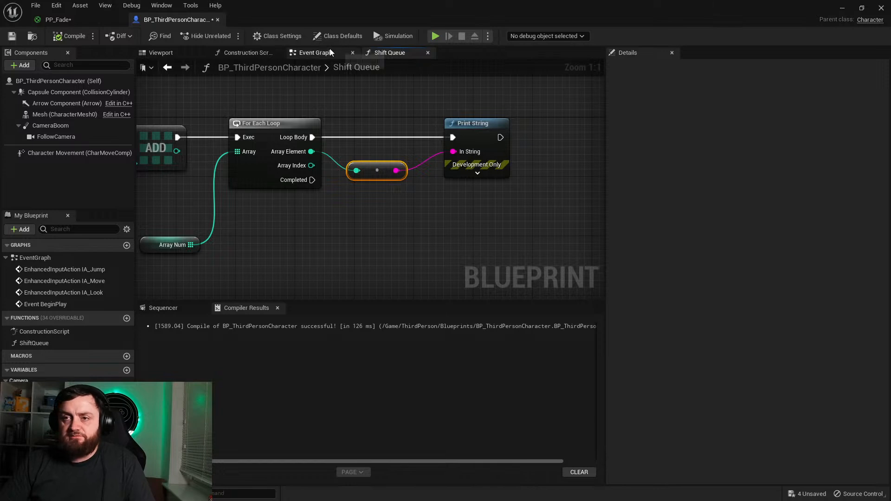
# Step: In the Event Graph, add a keyboard 1 event, connect its Pressed output to a Shift Queue call, and compile
pyautogui.click(313, 52)
pyautogui.rightClick(344, 210)
pyautogui.write('1')
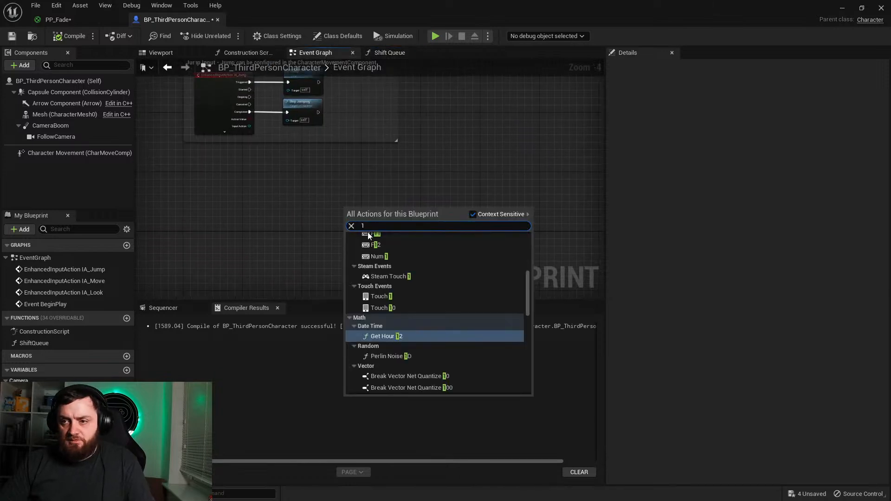
pyautogui.press('Return')
pyautogui.moveTo(34, 354); pyautogui.dragTo(352, 206)
pyautogui.scroll(4, 367, 224)
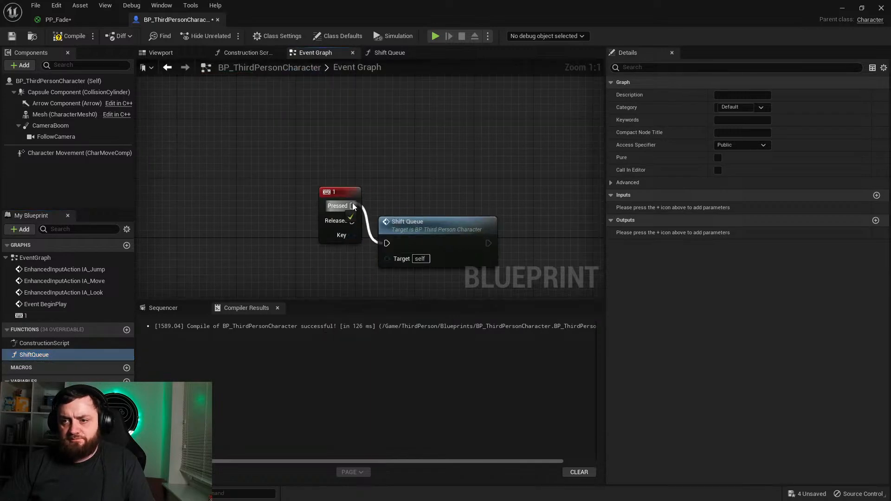
pyautogui.press('F7')
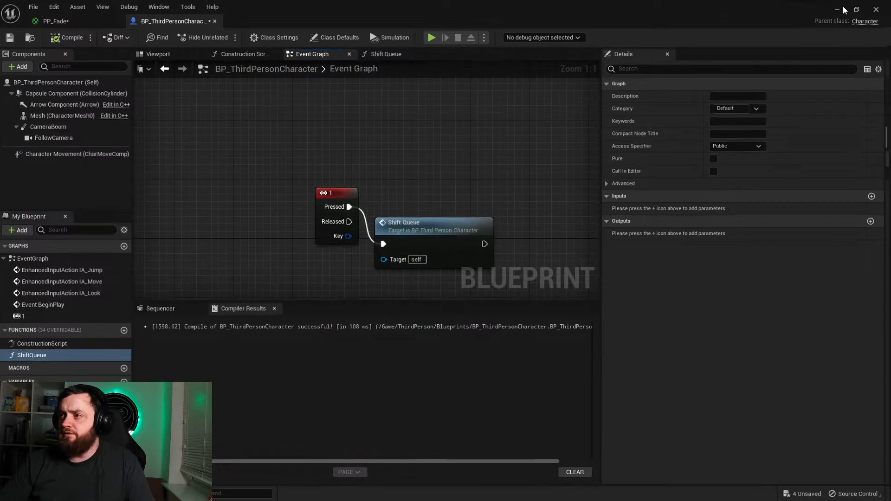
# Step: Play the level and trigger Shift Queue repeatedly to check the printed array order, ending the play session when finished
pyautogui.click(844, 8)
pyautogui.click(210, 34)
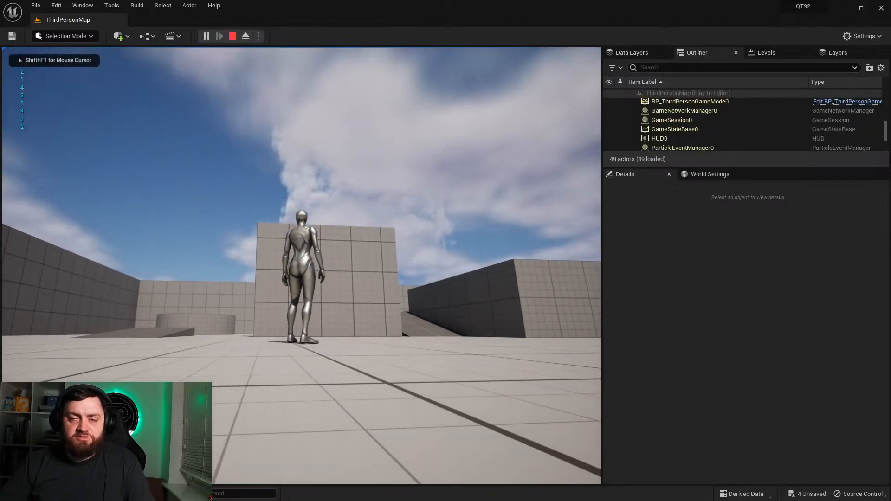
pyautogui.press('1')
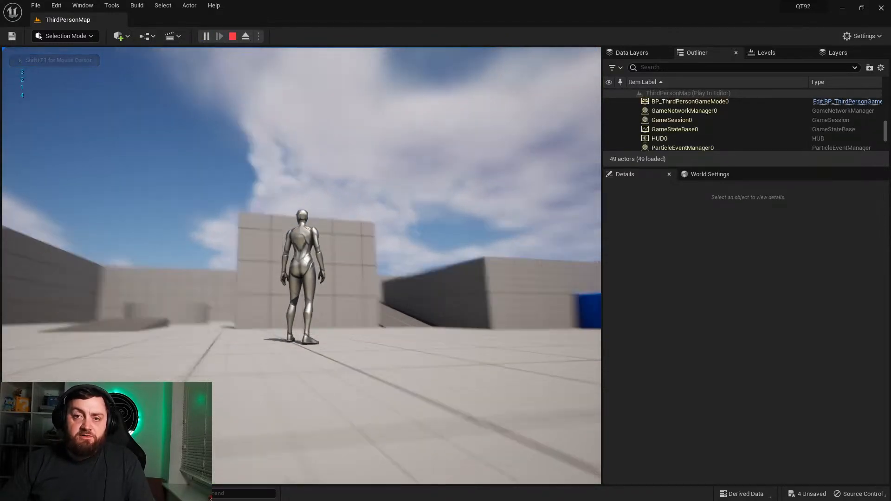
pyautogui.press('1')
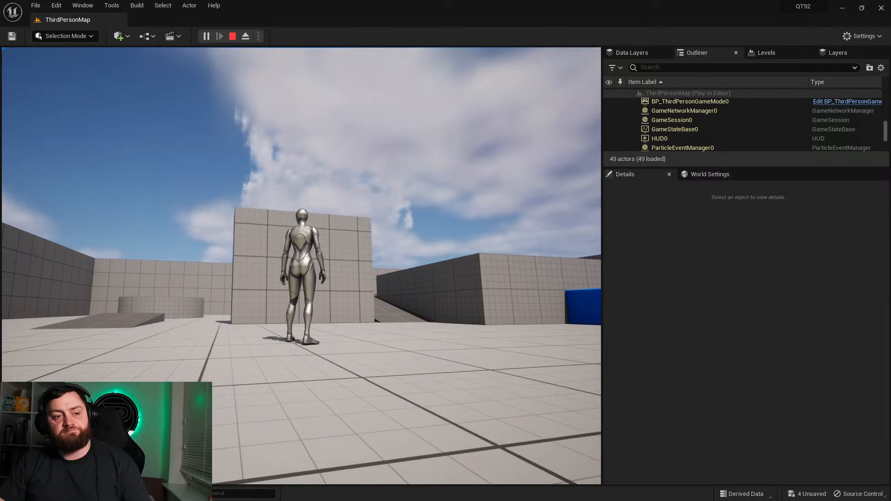
pyautogui.press('Escape')
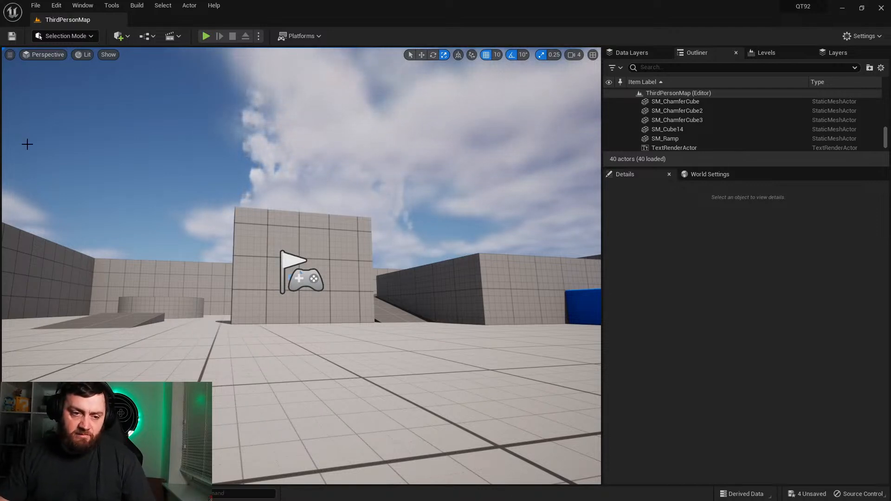
# Step: Delete the SM_Cube14 block standing in front of the player start
pyautogui.moveTo(256, 282); pyautogui.dragTo(278, 238, button='right')
pyautogui.click(264, 234)
pyautogui.press('Delete')
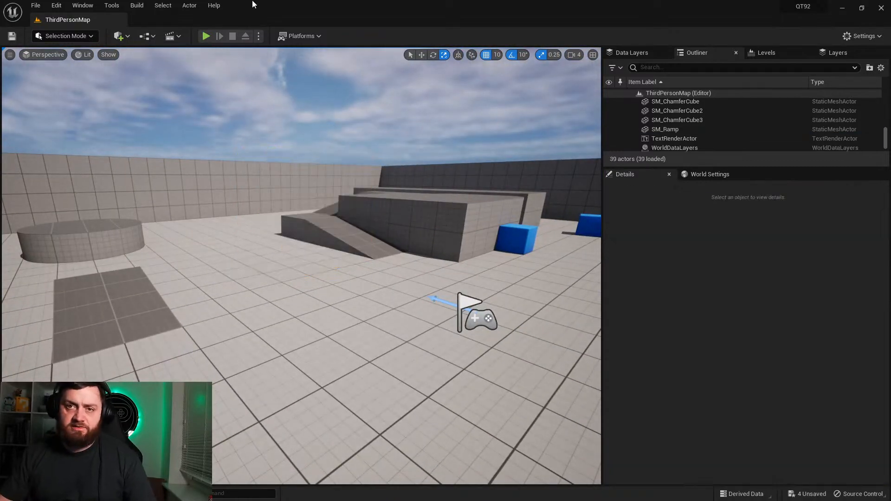
# Step: Place a NavMeshBoundsVolume on the playground floor
pyautogui.click(89, 36)
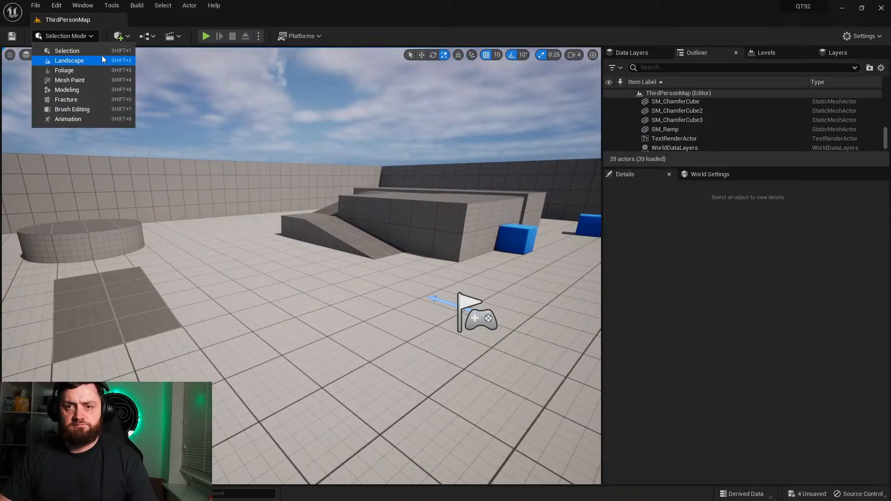
pyautogui.click(122, 37)
pyautogui.moveTo(155, 163)
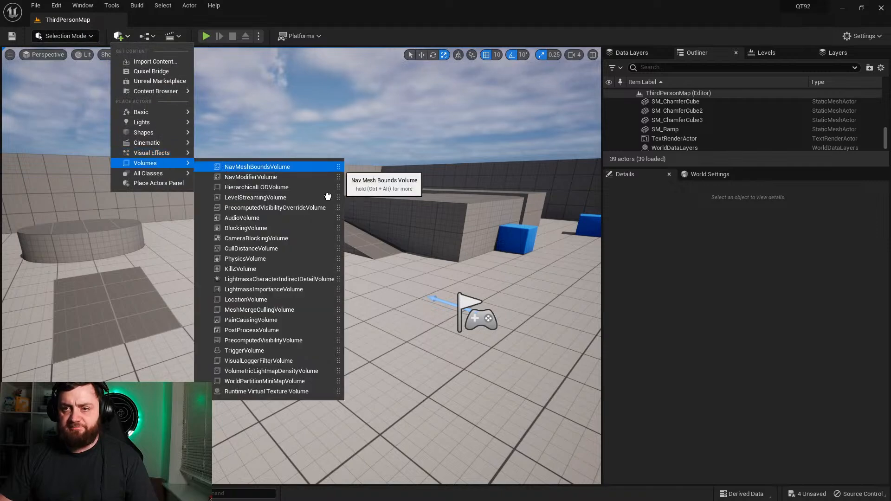
pyautogui.click(246, 167)
pyautogui.moveTo(327, 310); pyautogui.dragTo(358, 310, button='right')
pyautogui.press('d')
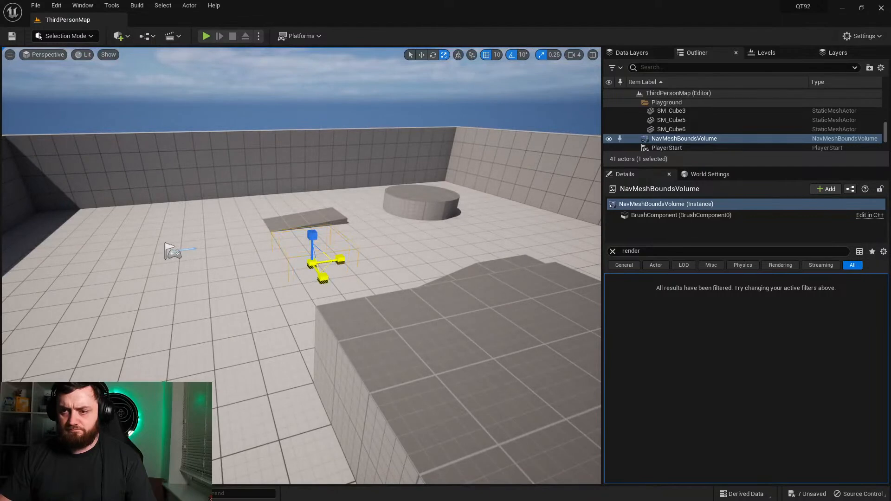
# Step: Scale the NavMeshBoundsVolume up to cover most of the playground and display the navigation mesh
pyautogui.moveTo(312, 264); pyautogui.dragTo(274, 174)
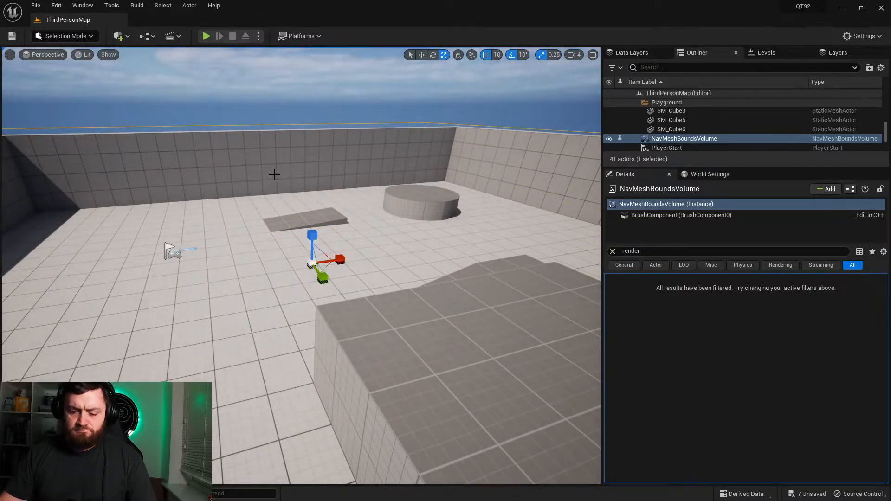
pyautogui.press('p')
pyautogui.moveTo(275, 174); pyautogui.dragTo(227, 188, button='right')
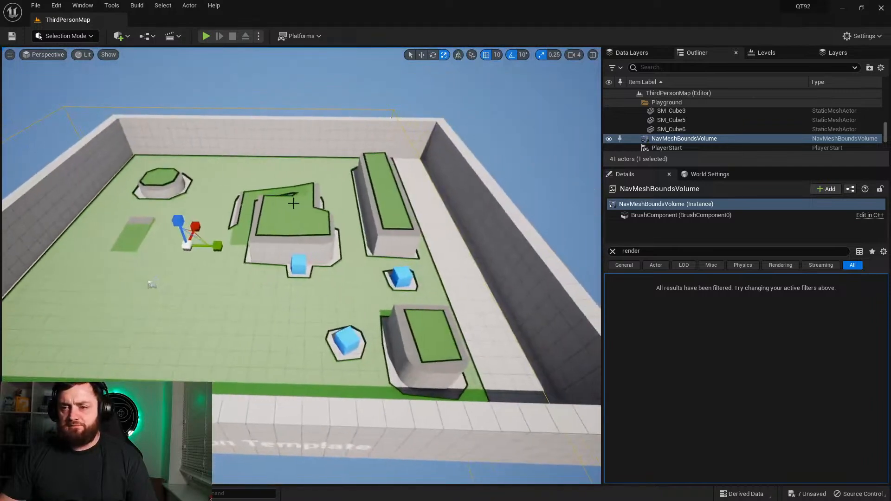
pyautogui.moveTo(218, 246); pyautogui.dragTo(211, 280)
pyautogui.press('w')
pyautogui.moveTo(211, 280)
pyautogui.mouseDown(button='right')
pyautogui.moveTo(185, 290)
pyautogui.moveTo(211, 281)
pyautogui.mouseUp(button='right')
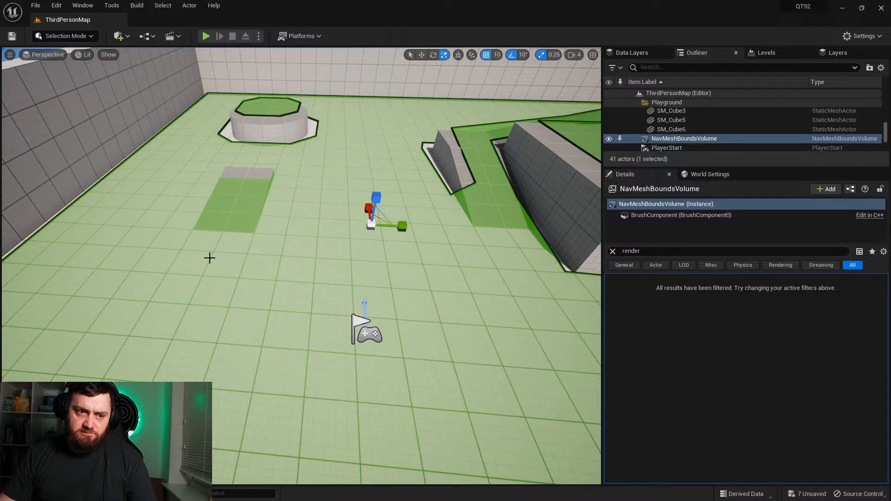
# Step: Reopen the BP_ThirdPersonCharacter Blueprint and go into its ShiftQueue function graph
pyautogui.hotkey('ctrl', 'space')
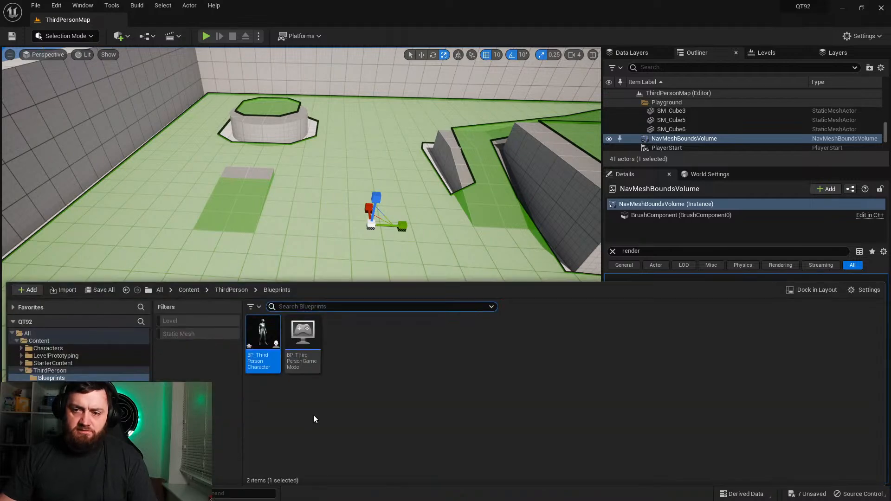
pyautogui.doubleClick(263, 349)
pyautogui.doubleClick(441, 230)
pyautogui.moveTo(396, 237)
pyautogui.mouseDown(button='right')
pyautogui.moveTo(607, 219)
pyautogui.moveTo(484, 251)
pyautogui.mouseUp(button='right')
pyautogui.moveTo(296, 186); pyautogui.dragTo(434, 200, button='right')
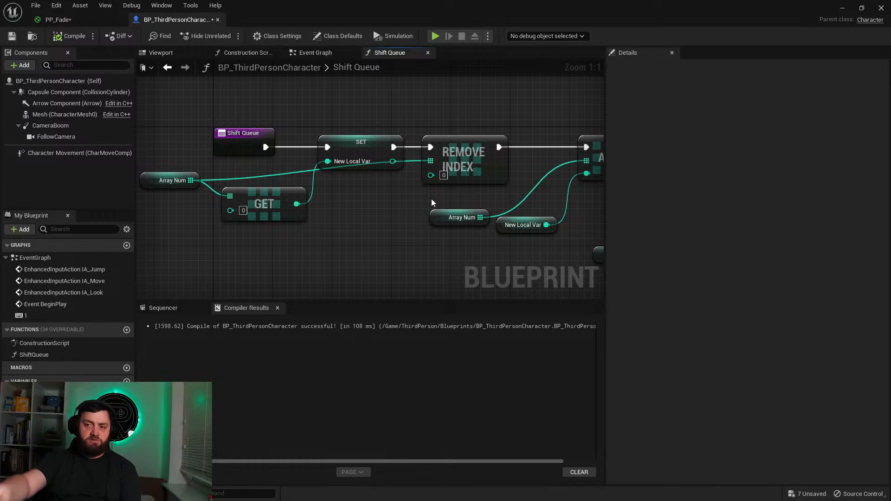
# Step: Connect Remove Index's execution directly to the For Each Loop, bypassing the Add node, and move the Add node up out of line
pyautogui.moveTo(496, 285); pyautogui.dragTo(315, 282, button='right')
pyautogui.moveTo(339, 164); pyautogui.dragTo(404, 269)
pyautogui.moveTo(299, 251); pyautogui.dragTo(288, 215)
pyautogui.moveTo(343, 244); pyautogui.dragTo(290, 209)
pyautogui.moveTo(372, 169); pyautogui.dragTo(401, 187)
pyautogui.moveTo(383, 244); pyautogui.dragTo(300, 216)
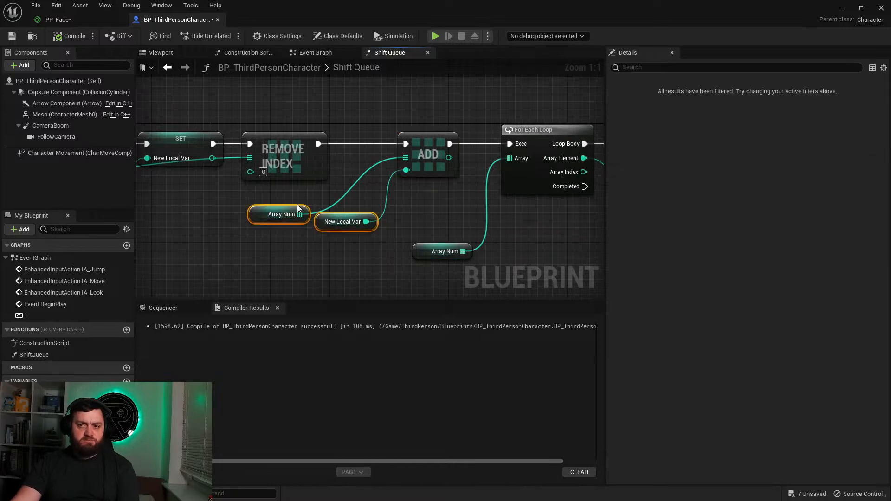
pyautogui.moveTo(318, 144); pyautogui.dragTo(515, 139)
pyautogui.moveTo(428, 154); pyautogui.dragTo(421, 132)
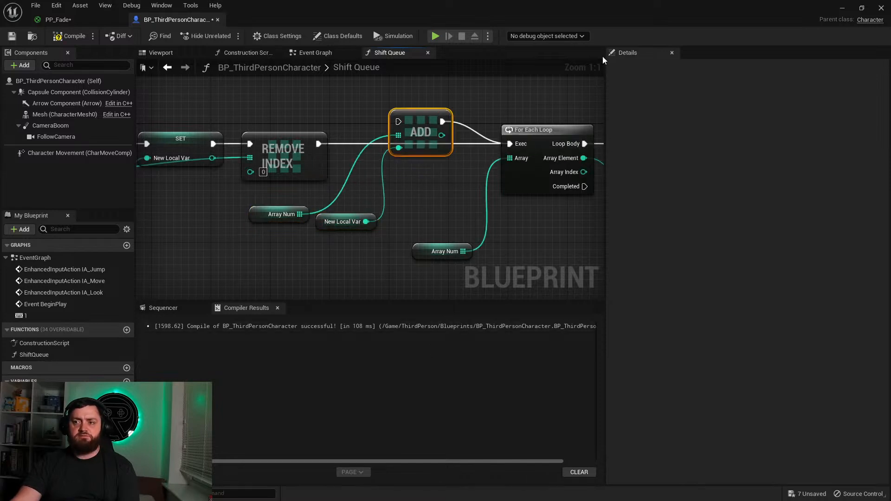
# Step: Play the level to test the queue with the Add node bypassed, and stop the play session
pyautogui.click(842, 8)
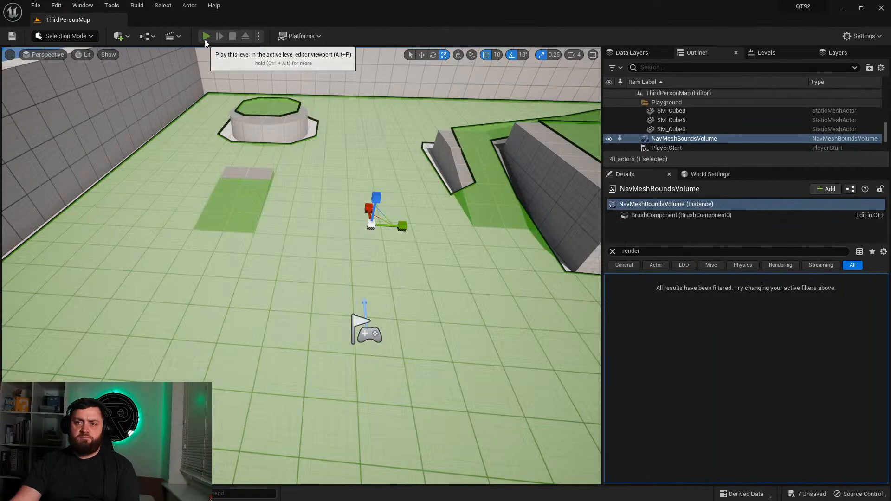
pyautogui.click(206, 36)
pyautogui.click(342, 393)
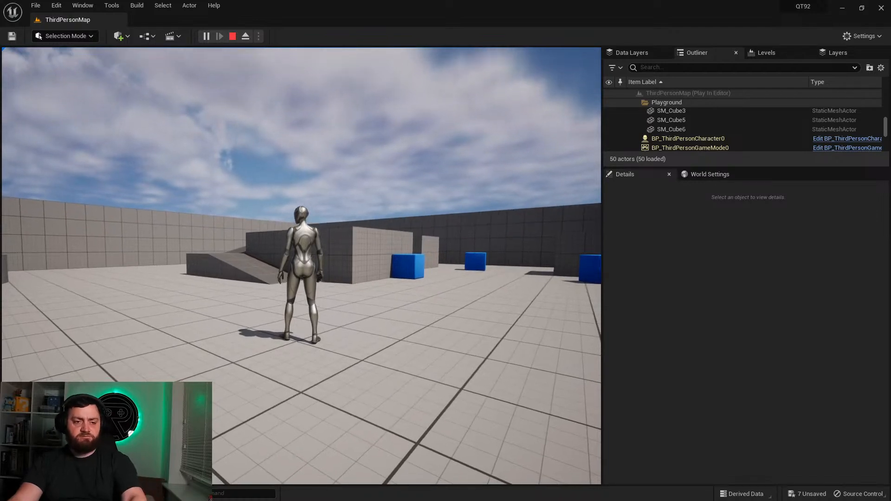
pyautogui.press('Escape')
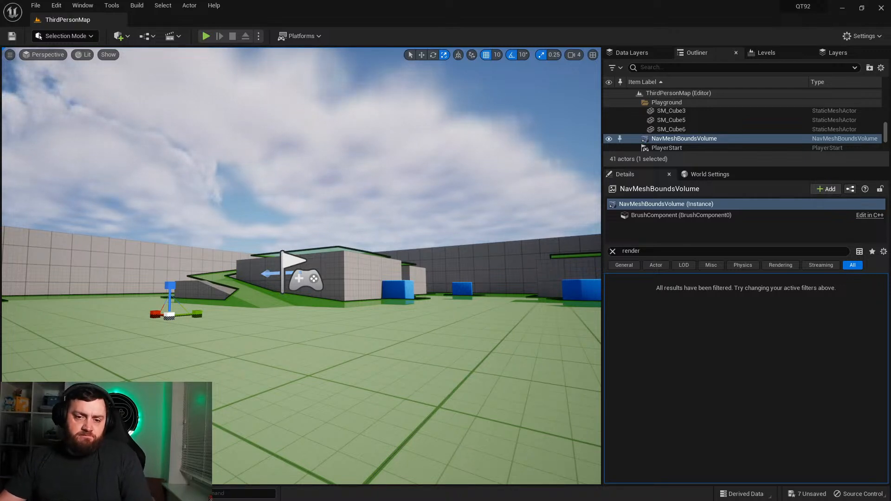
# Step: Create a Character-based Blueprint class named AINPC in the ThirdPerson Blueprints folder
pyautogui.click(35, 494)
pyautogui.click(288, 409)
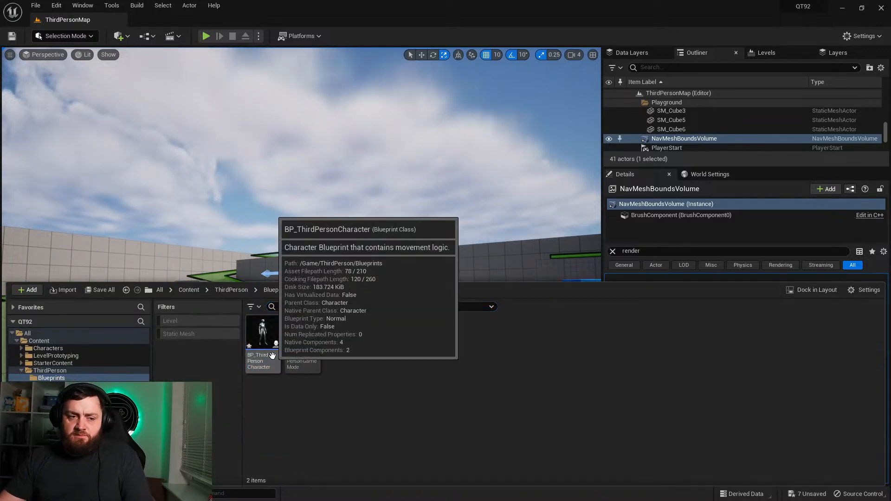
pyautogui.moveTo(297, 232); pyautogui.dragTo(279, 239, button='right')
pyautogui.moveTo(174, 302)
pyautogui.mouseDown(button='right')
pyautogui.moveTo(153, 267)
pyautogui.moveTo(174, 302)
pyautogui.mouseUp(button='right')
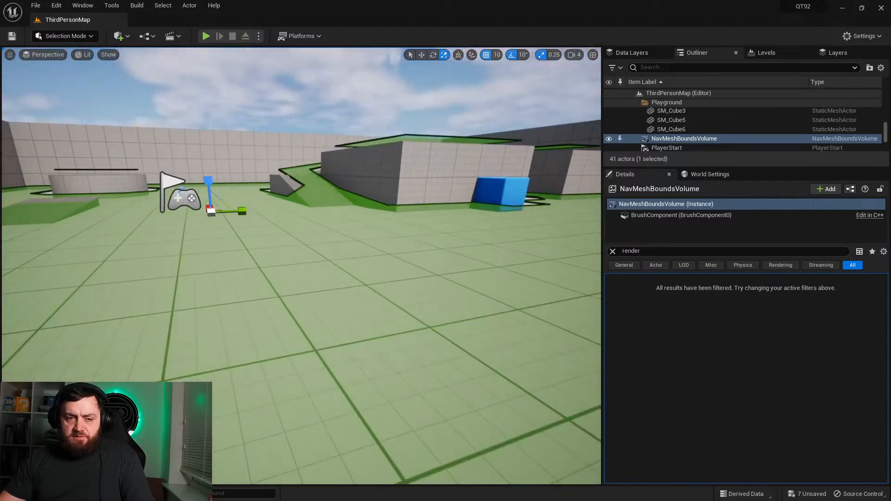
pyautogui.click(36, 494)
pyautogui.rightClick(358, 340)
pyautogui.click(405, 241)
pyautogui.click(343, 216)
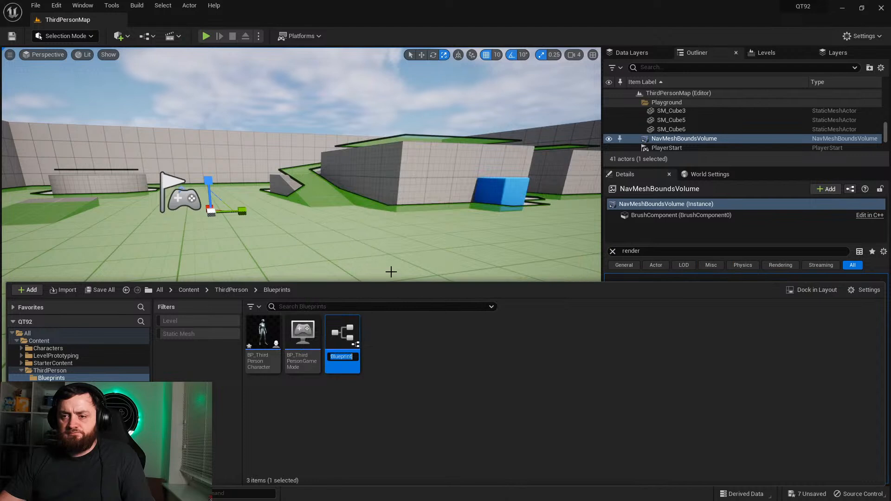
pyautogui.write('AINPC')
pyautogui.press('Return')
# Step: Open the AINPC Blueprint and assign its mesh component the SKM_Manny skeletal mesh and the ABP_Manny animation class
pyautogui.doubleClick(263, 337)
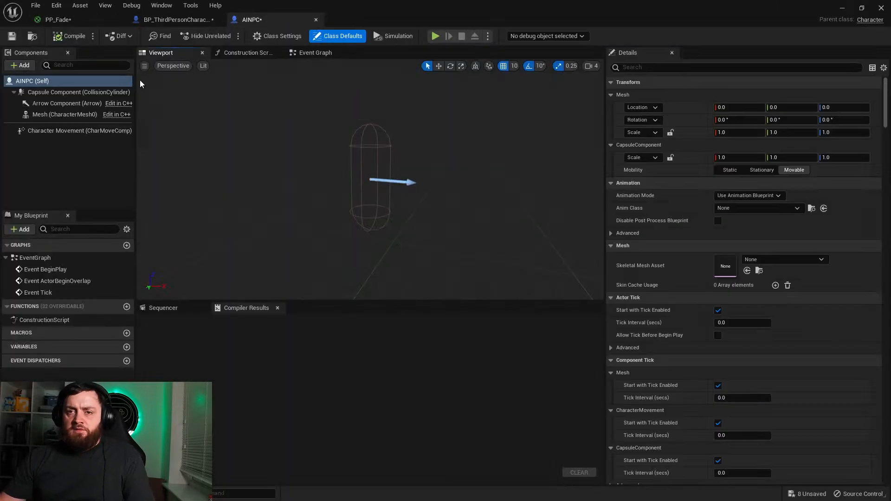
pyautogui.click(36, 116)
pyautogui.click(776, 259)
pyautogui.click(765, 310)
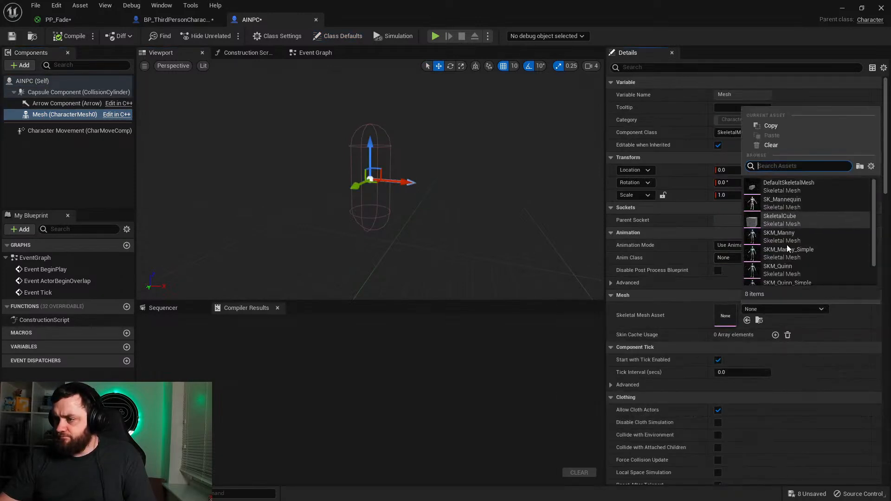
pyautogui.click(786, 239)
pyautogui.click(757, 258)
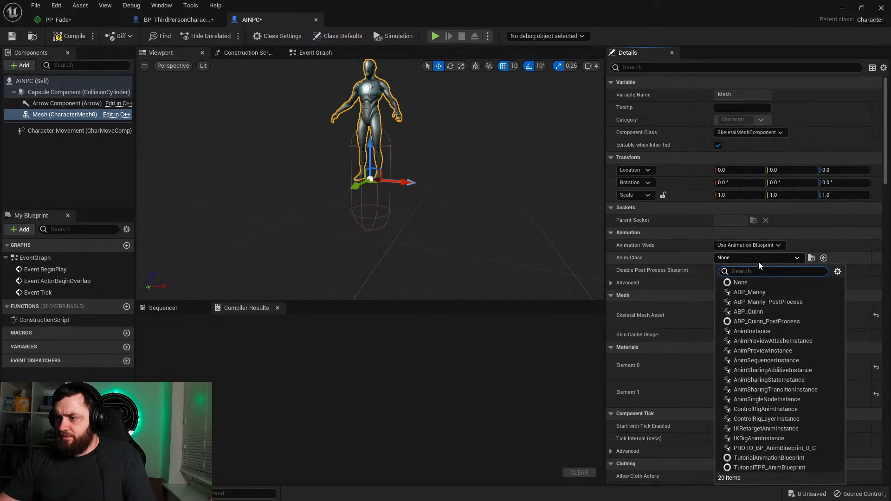
pyautogui.click(737, 292)
# Step: Lower the AINPC mesh to Z -90 and rotate it about -90° around Z to align with the capsule's arrow
pyautogui.moveTo(384, 175); pyautogui.dragTo(247, 210)
pyautogui.press('e')
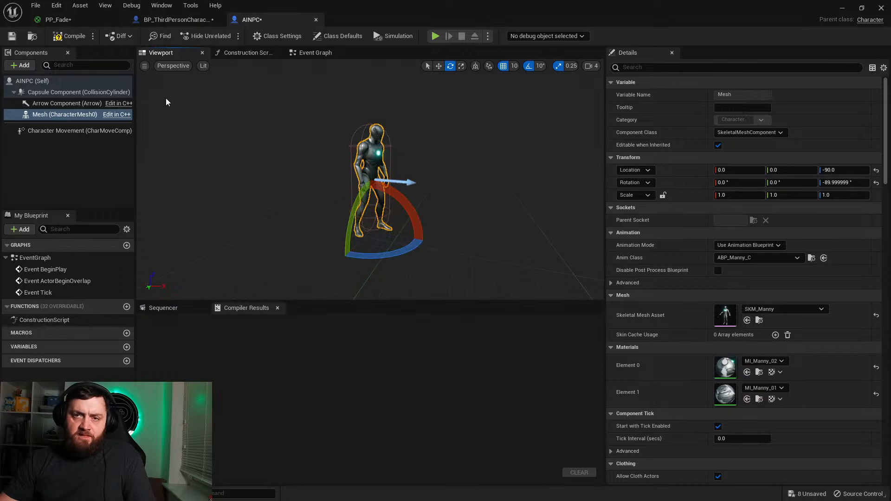
# Step: Compile and save the AINPC Blueprint, and close the AINPC and BP_ThirdPersonCharacter editors
pyautogui.click(69, 36)
pyautogui.hotkey('ctrl', 's')
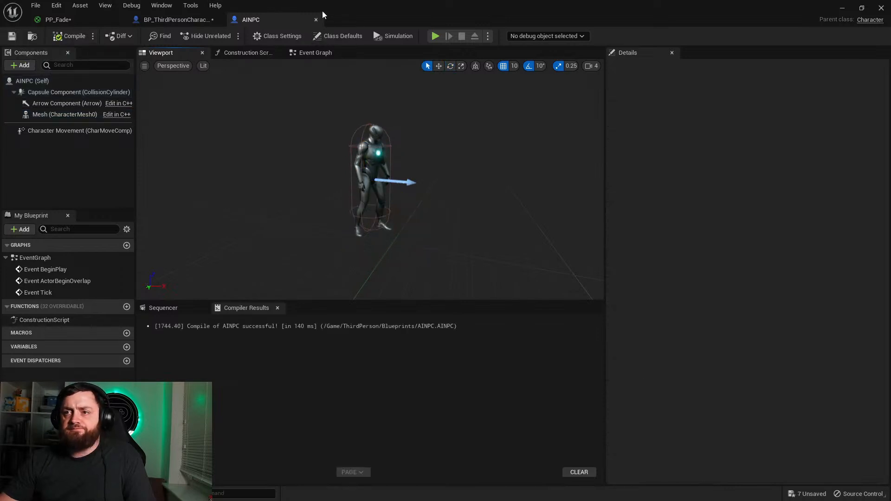
pyautogui.click(209, 20)
pyautogui.click(217, 19)
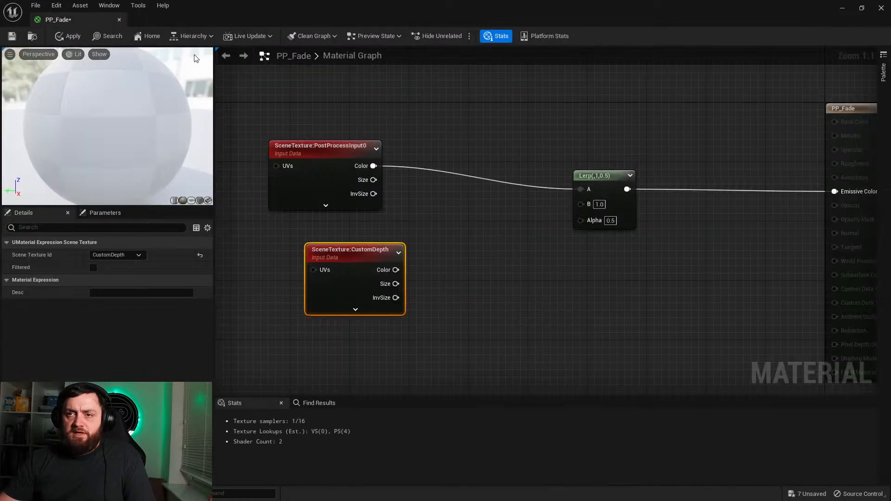
# Step: Create a Behavior Tree asset named BT in the ThirdPerson Blueprints folder
pyautogui.moveTo(351, 326); pyautogui.dragTo(478, 282, button='right')
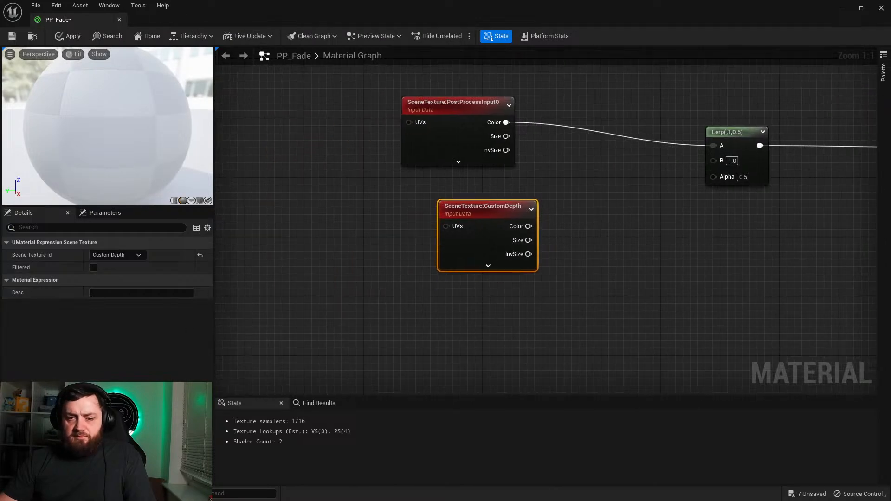
pyautogui.hotkey('ctrl', 'space')
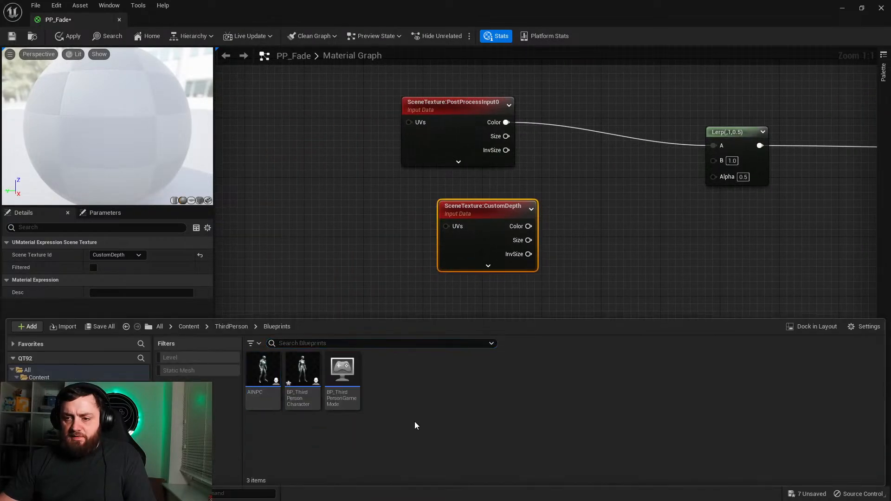
pyautogui.rightClick(380, 378)
pyautogui.moveTo(464, 225)
pyautogui.moveTo(515, 215)
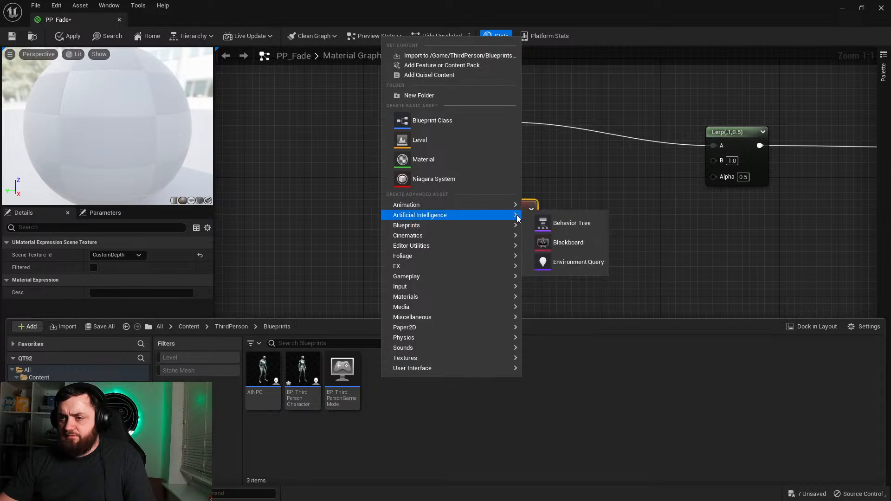
pyautogui.click(575, 222)
pyautogui.write('BT')
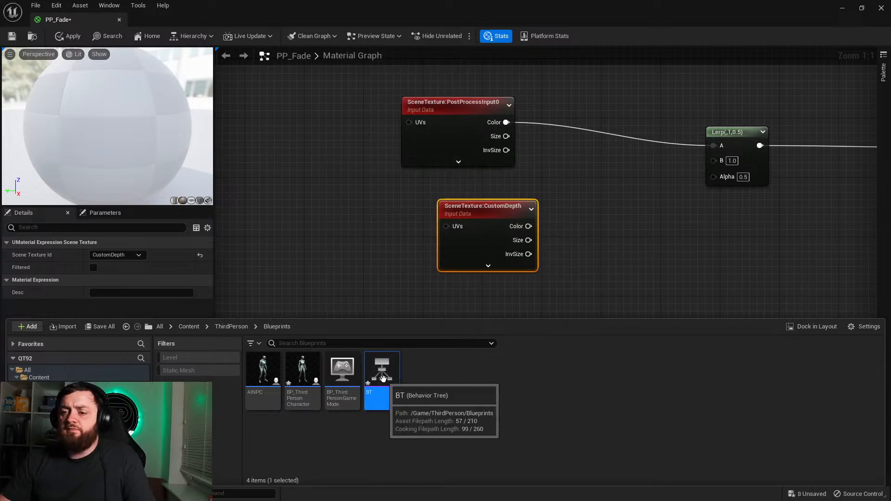
# Step: Open the BT behavior tree, add a Selector under ROOT with a Sequence beneath it, and save the tree
pyautogui.doubleClick(382, 374)
pyautogui.moveTo(328, 189); pyautogui.dragTo(327, 281)
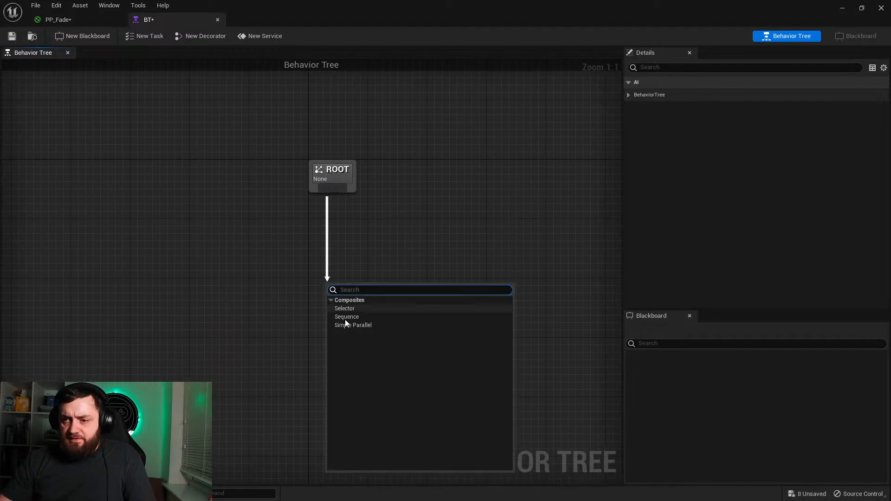
pyautogui.click(344, 308)
pyautogui.moveTo(344, 313); pyautogui.dragTo(310, 371)
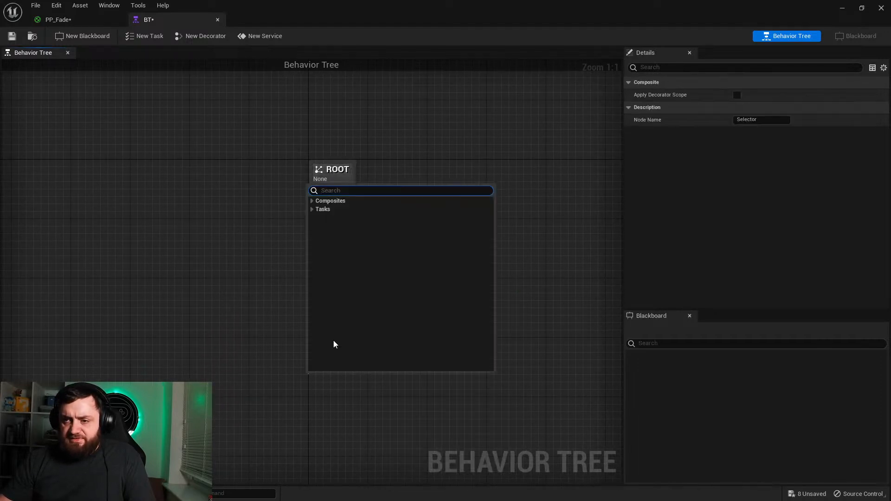
pyautogui.write('seq')
pyautogui.click(344, 213)
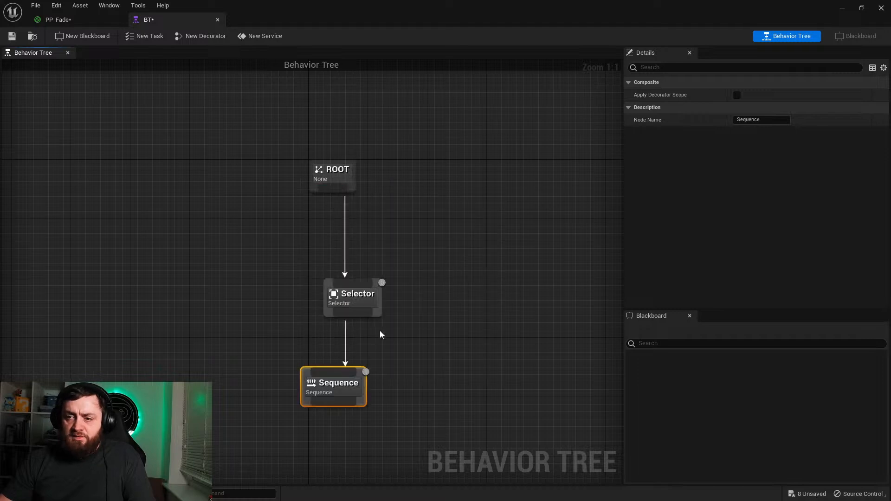
pyautogui.moveTo(260, 384); pyautogui.dragTo(316, 324, button='right')
pyautogui.click(10, 35)
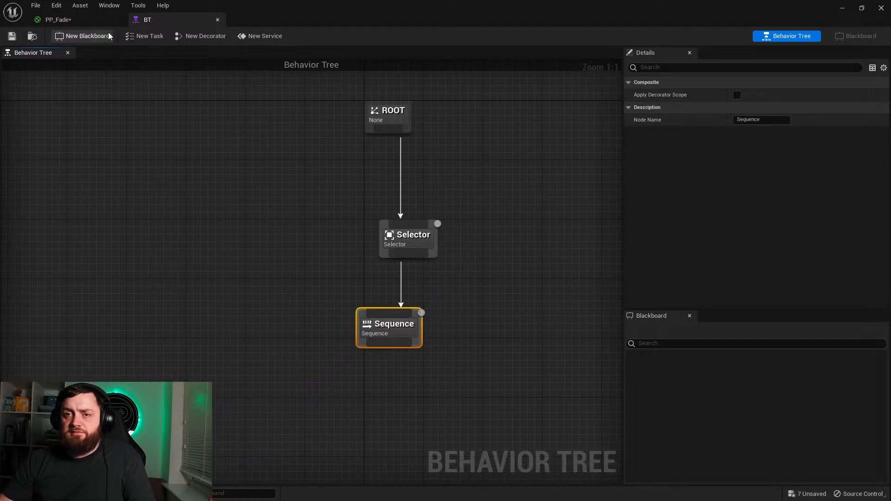
# Step: Create an Environment Query named Hide in the ThirdPerson Blueprints folder and open it
pyautogui.click(847, 11)
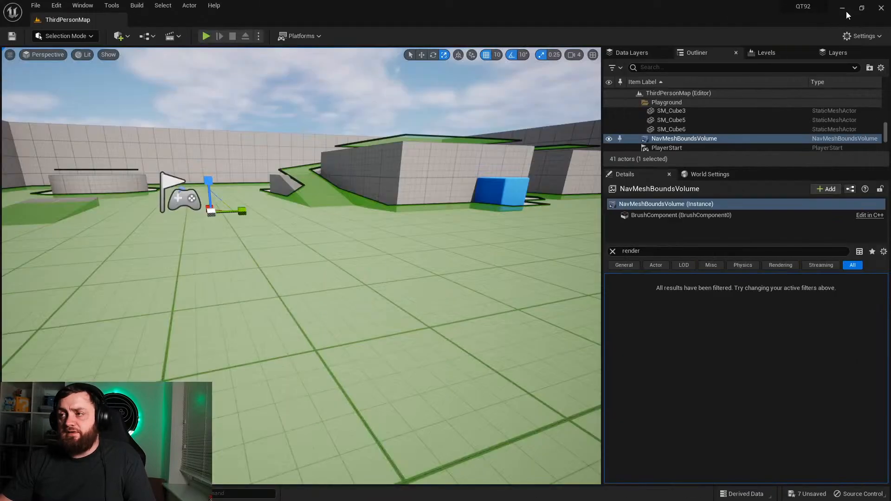
pyautogui.moveTo(336, 329); pyautogui.dragTo(387, 293, button='right')
pyautogui.press('w')
pyautogui.press('s')
pyautogui.click(31, 493)
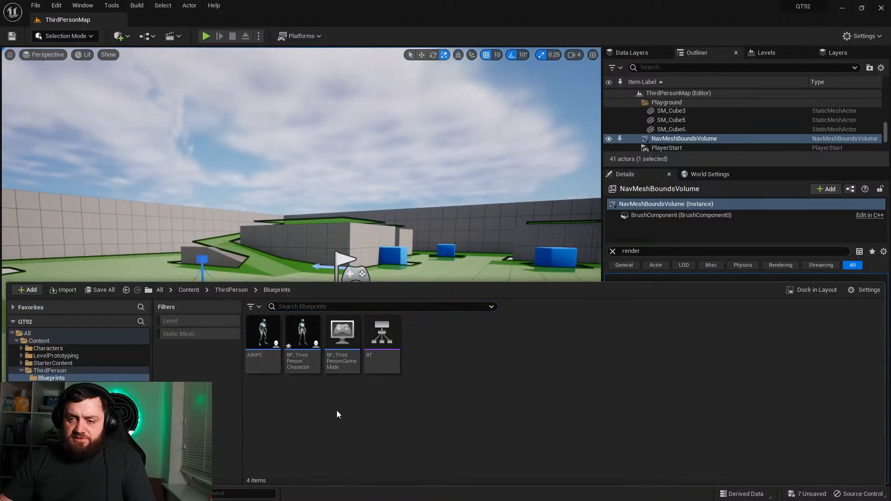
pyautogui.rightClick(413, 361)
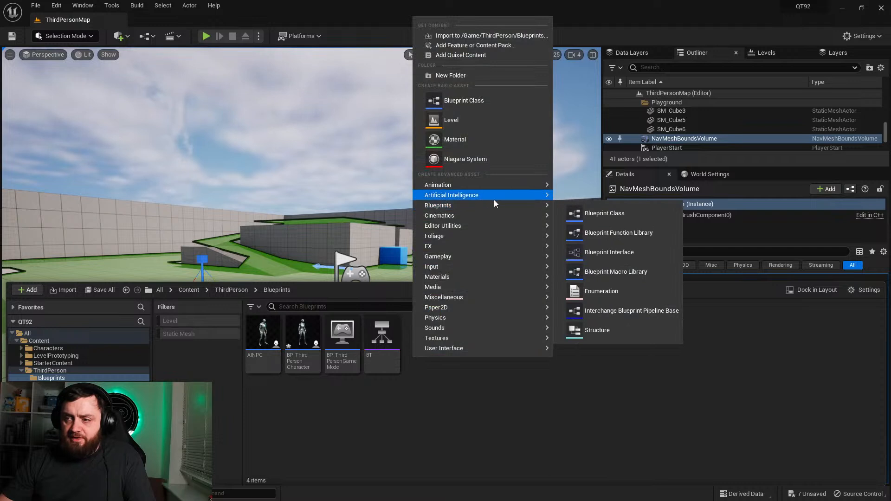
pyautogui.moveTo(532, 198)
pyautogui.click(599, 242)
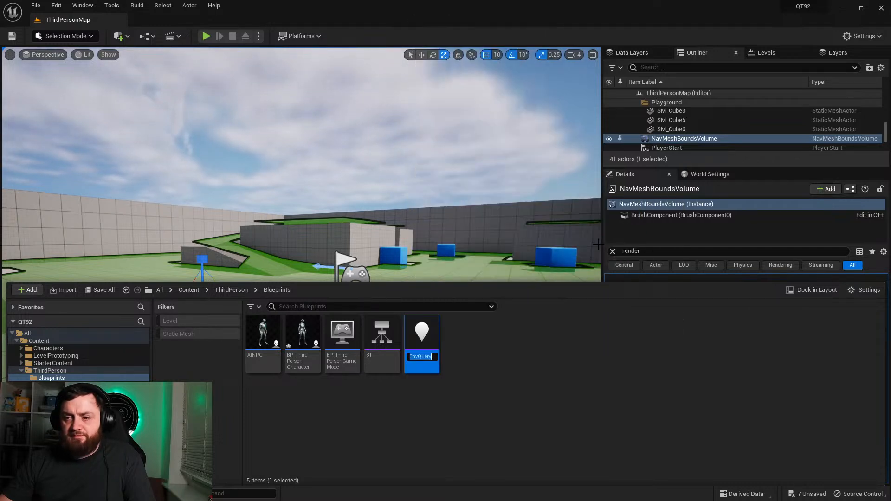
pyautogui.write('Hide')
pyautogui.press('Return')
pyautogui.doubleClick(423, 330)
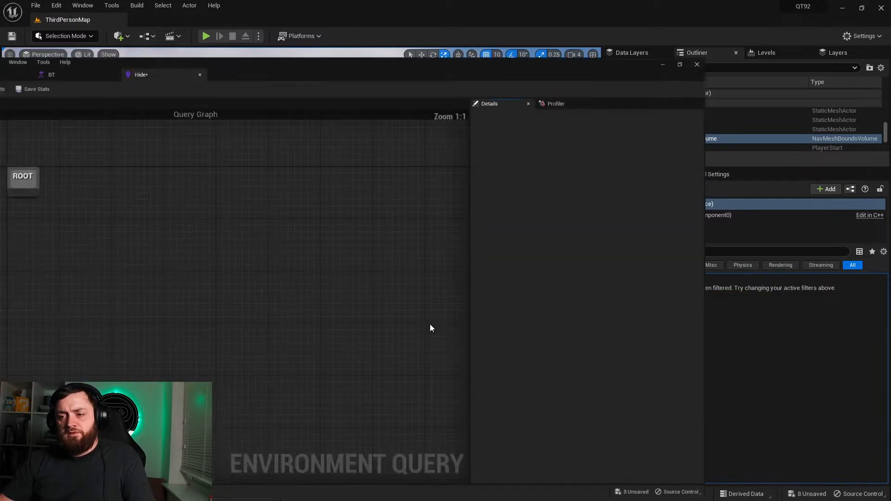
# Step: Add a Points: Grid generator under ROOT in the Hide query and set its GridHalfSize to 1000
pyautogui.moveTo(311, 188); pyautogui.dragTo(309, 242)
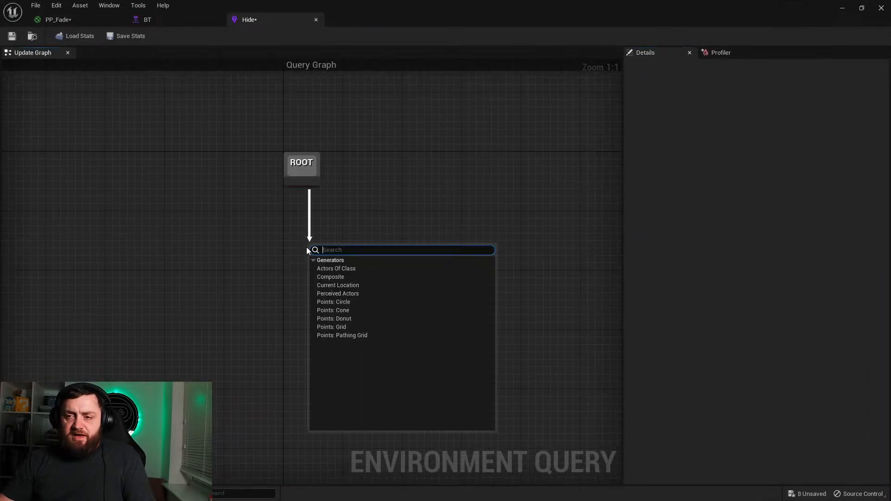
pyautogui.click(335, 327)
pyautogui.moveTo(367, 269); pyautogui.dragTo(296, 272)
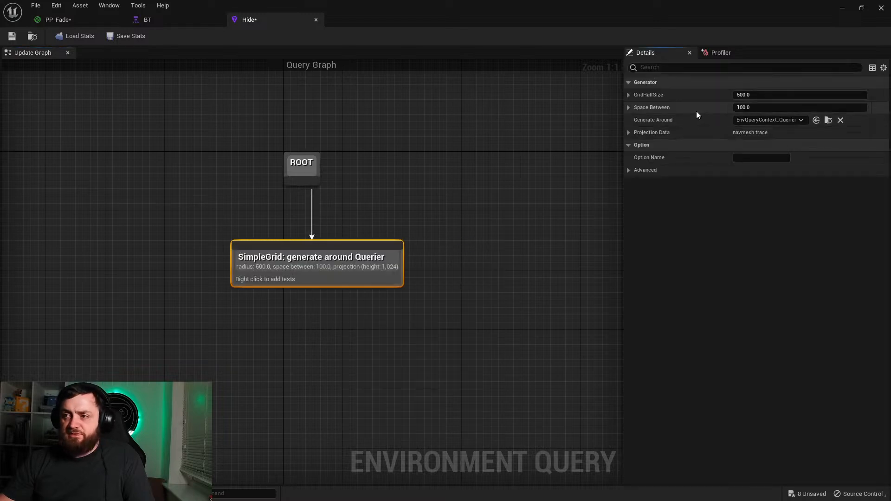
pyautogui.write('1000')
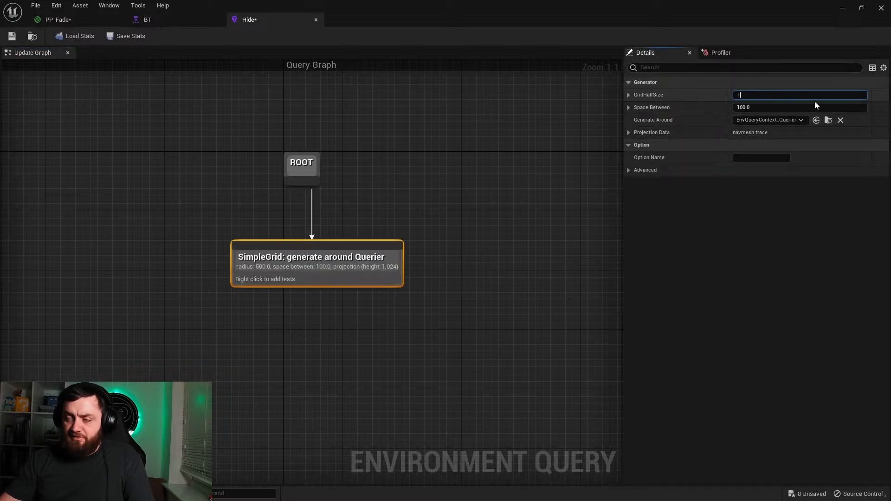
pyautogui.press('Return')
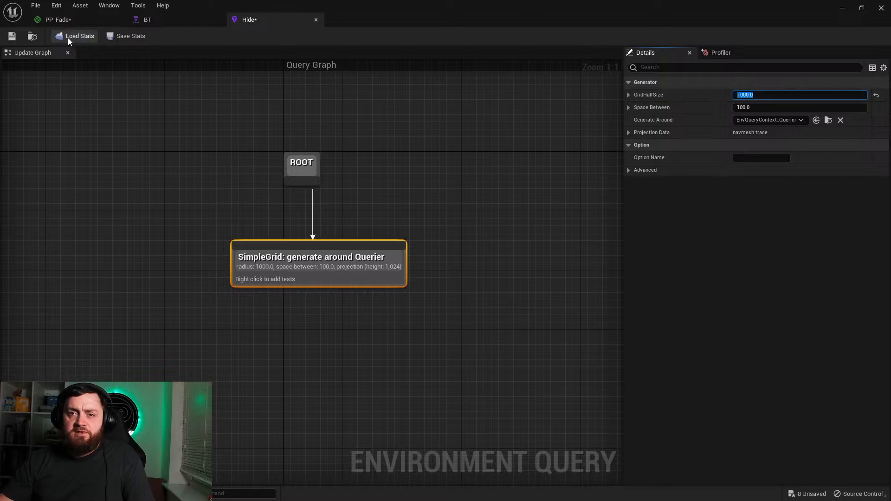
# Step: Create a Blueprint class based on EQSTestingPawn in the ThirdPerson Blueprints folder, keeping the default name
pyautogui.click(843, 9)
pyautogui.moveTo(417, 286); pyautogui.dragTo(381, 320, button='right')
pyautogui.press('w')
pyautogui.click(21, 493)
pyautogui.rightClick(476, 340)
pyautogui.click(510, 244)
pyautogui.click(343, 310)
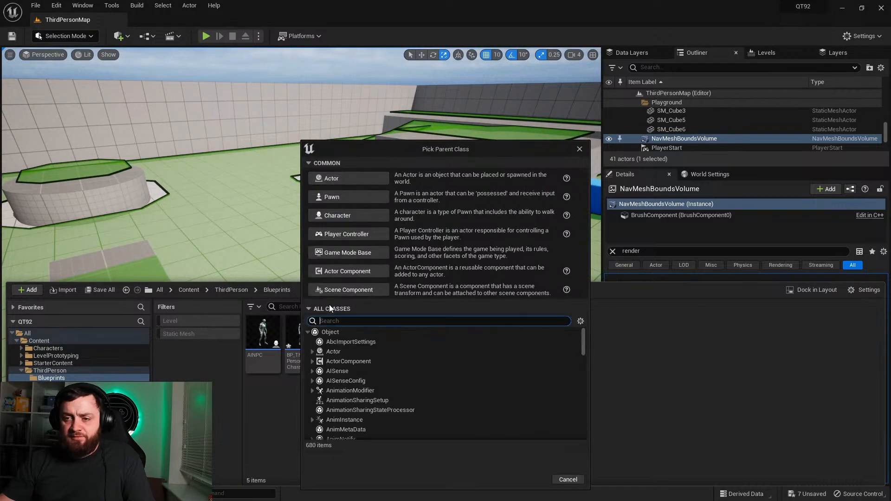
pyautogui.write('eqstest')
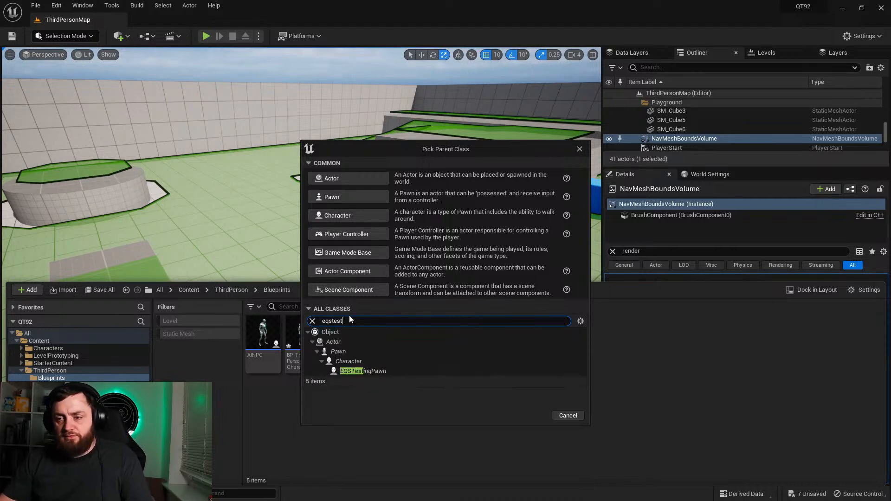
pyautogui.click(399, 371)
pyautogui.click(532, 416)
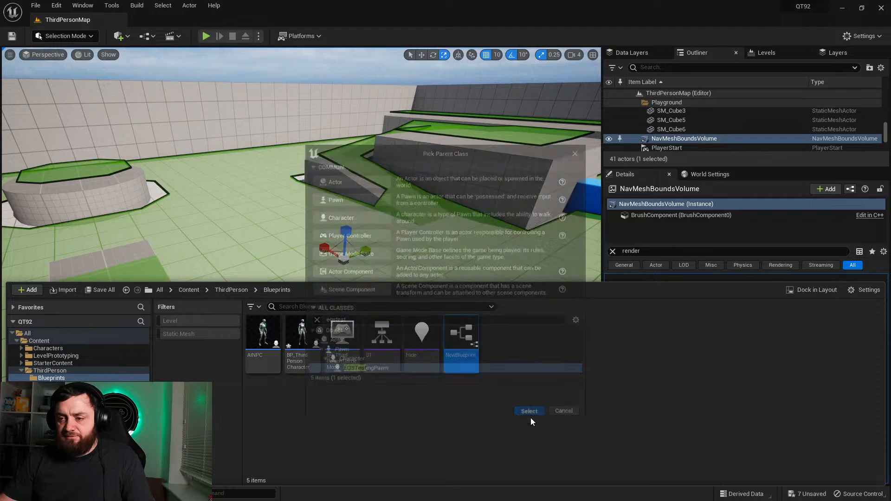
# Step: Place the testing pawn Blueprint on the level floor and assign Hide as its EQS Query Template
pyautogui.moveTo(461, 335); pyautogui.dragTo(253, 229)
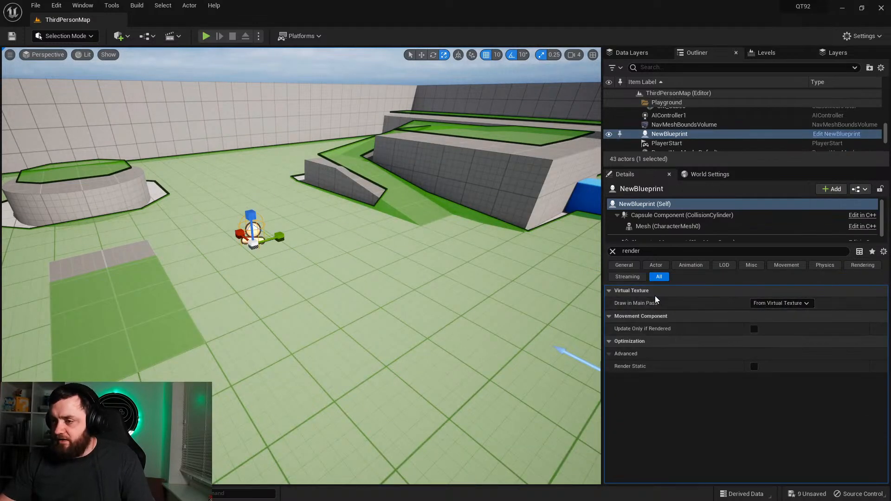
pyautogui.click(613, 251)
pyautogui.scroll(-10, 764, 353)
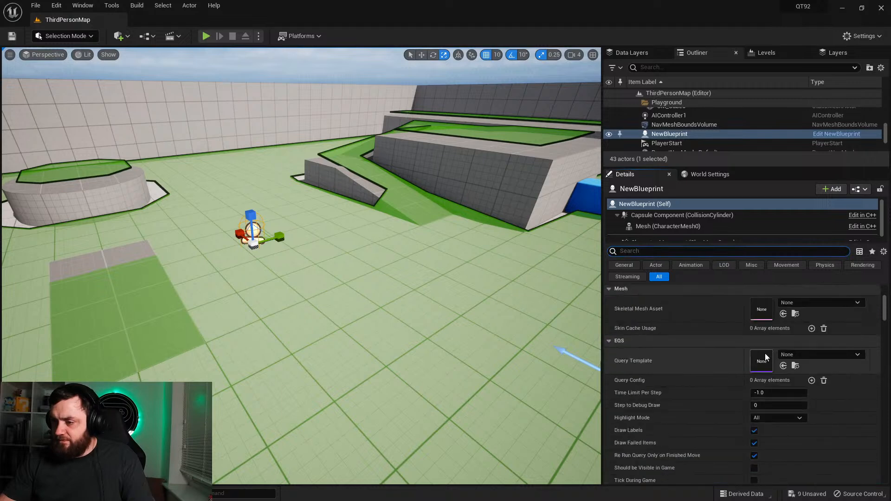
pyautogui.click(789, 355)
pyautogui.click(800, 235)
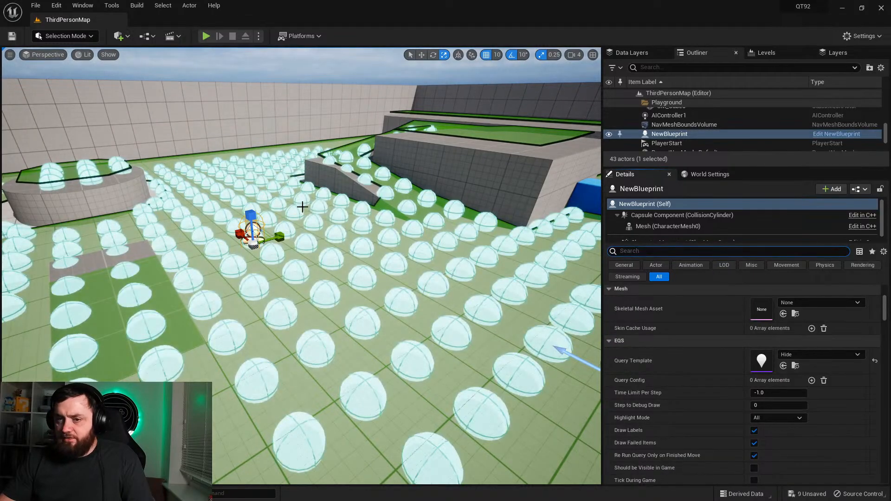
# Step: Reopen the Hide query and set the grid generator's Space Between to 200
pyautogui.press('s')
pyautogui.moveTo(297, 279); pyautogui.dragTo(316, 233, button='right')
pyautogui.press('w')
pyautogui.moveTo(225, 254); pyautogui.dragTo(224, 245)
pyautogui.moveTo(247, 266); pyautogui.dragTo(327, 346, button='right')
pyautogui.press('a')
pyautogui.hotkey('ctrl', 'space')
pyautogui.click(381, 334)
pyautogui.doubleClick(387, 334)
pyautogui.click(251, 20)
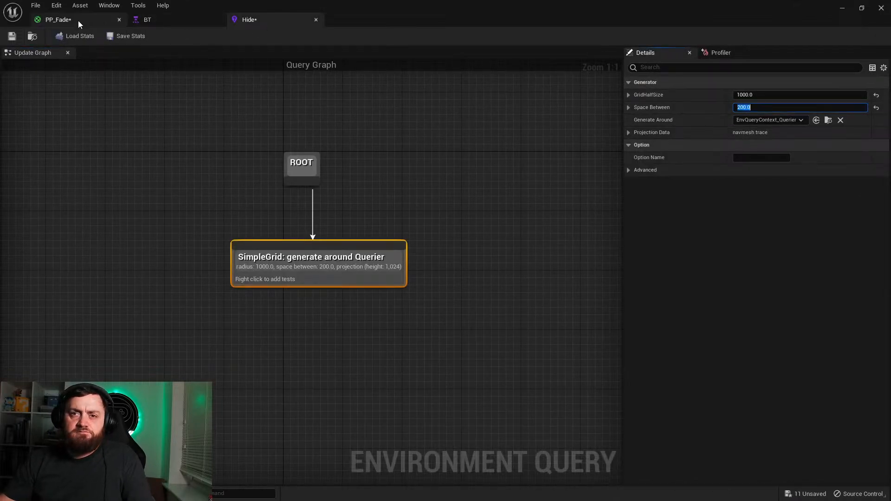
# Step: Examine the Hide query's grid points around the testing pawn in the level
pyautogui.click(843, 9)
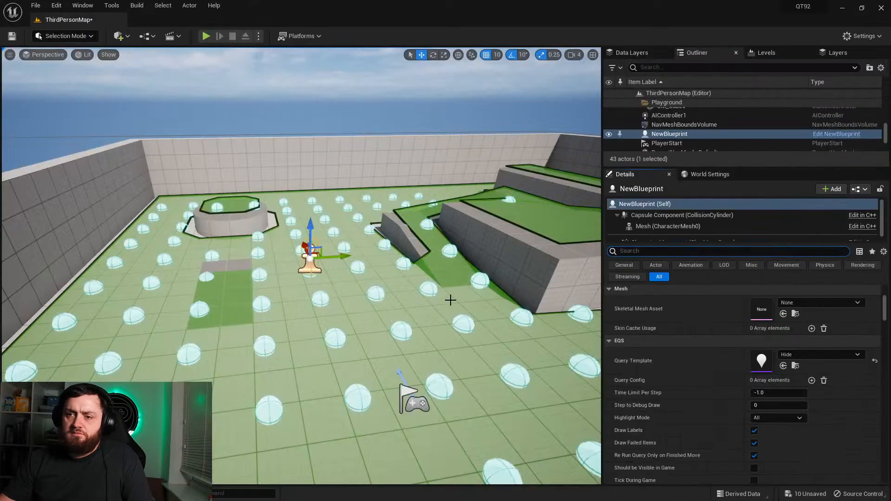
pyautogui.moveTo(441, 315); pyautogui.dragTo(441, 315, button='right')
pyautogui.press('w')
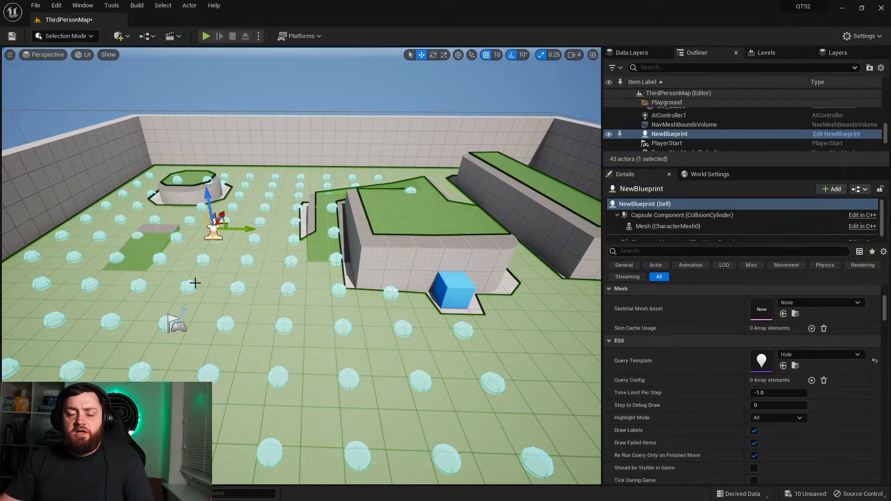
pyautogui.press('f')
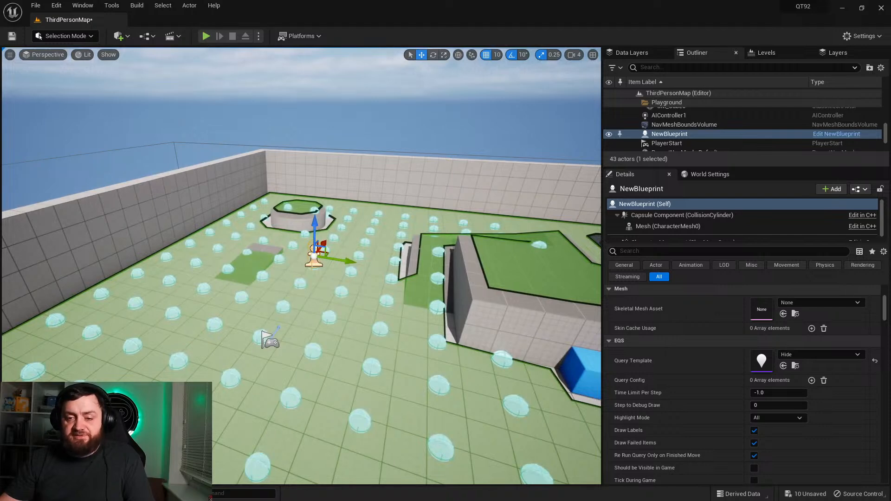
# Step: Close the BT behavior tree editor and center the SimpleGrid node beneath ROOT in the Hide query
pyautogui.hotkey('ctrl', 'space')
pyautogui.doubleClick(390, 348)
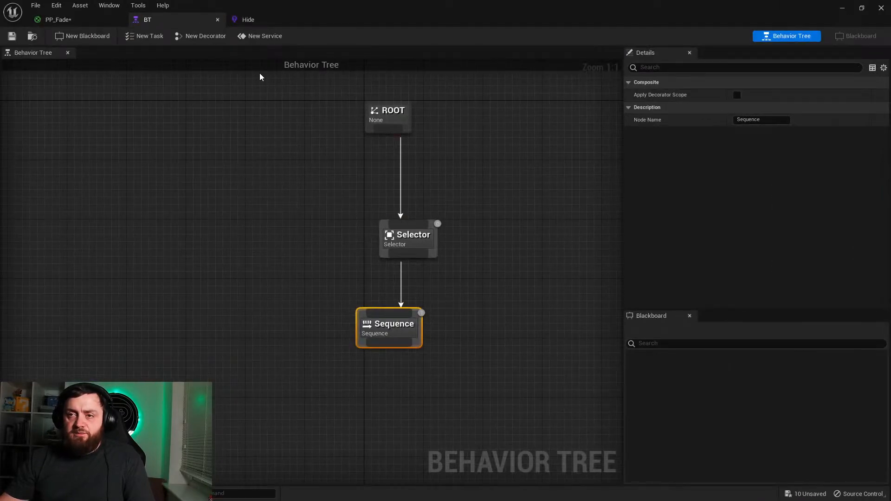
pyautogui.click(218, 19)
pyautogui.click(200, 21)
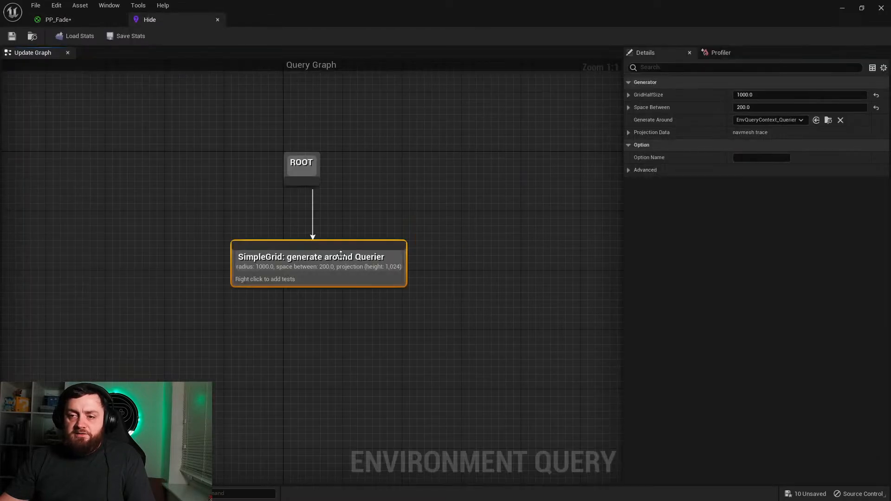
pyautogui.moveTo(324, 277); pyautogui.dragTo(302, 276)
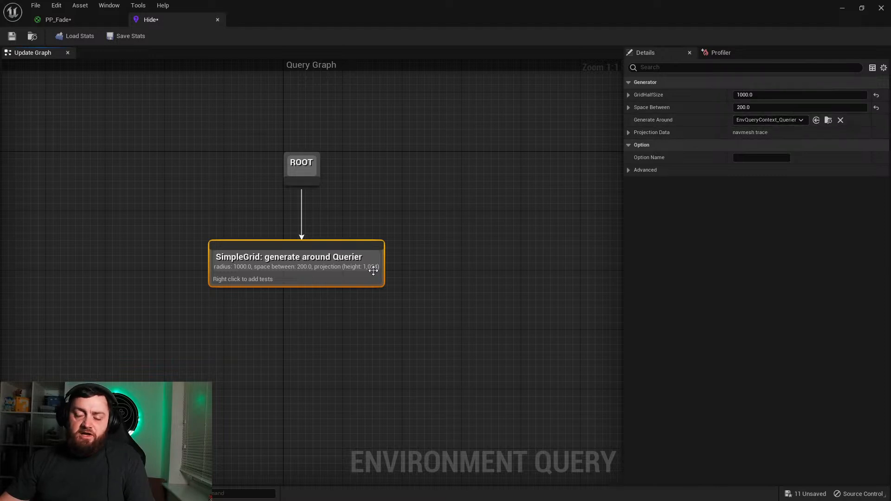
pyautogui.click(761, 119)
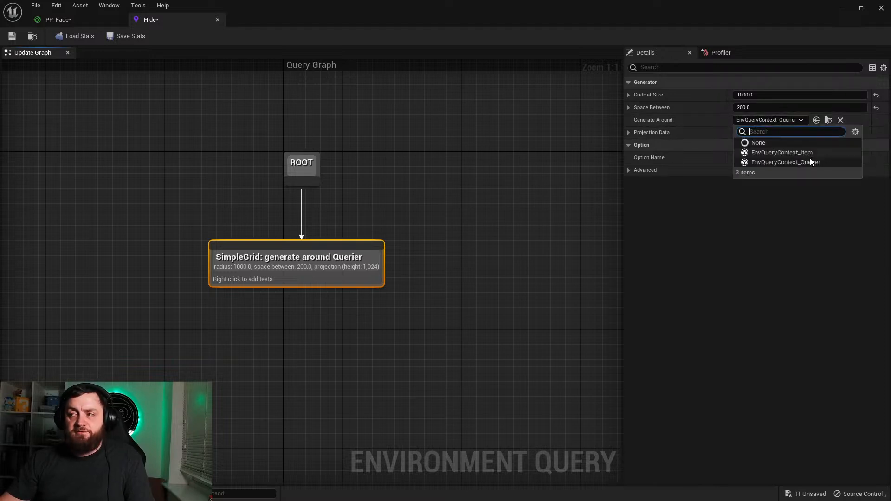
pyautogui.click(789, 121)
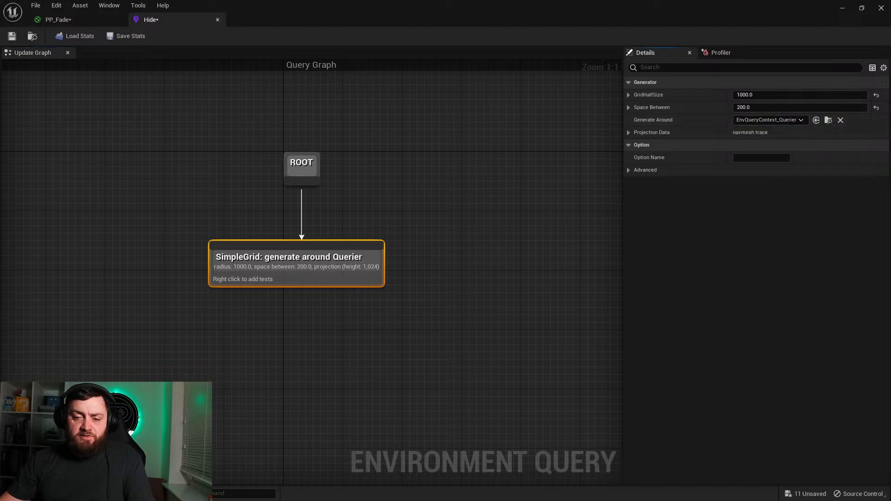
# Step: Create a Blueprint class based on EnvQueryContext_BlueprintBase in the Blueprints folder and name it Context_Player
pyautogui.hotkey('ctrl', 'space')
pyautogui.rightClick(541, 408)
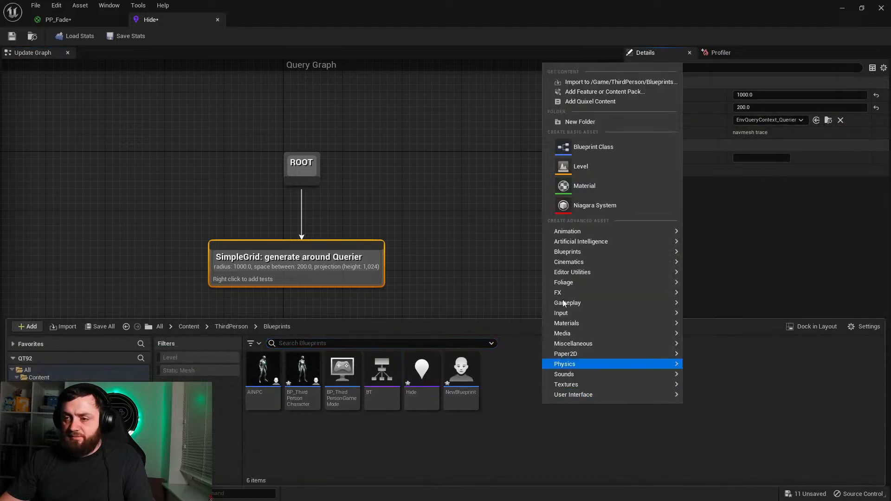
pyautogui.click(585, 146)
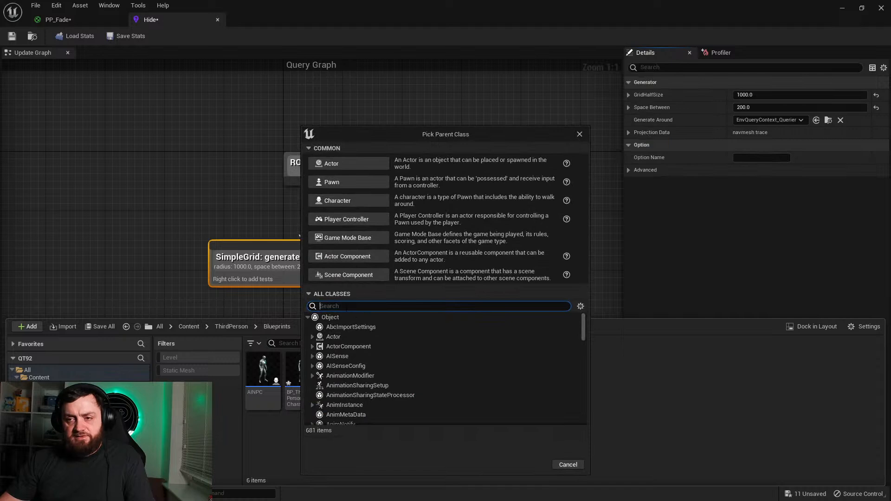
pyautogui.write('env ')
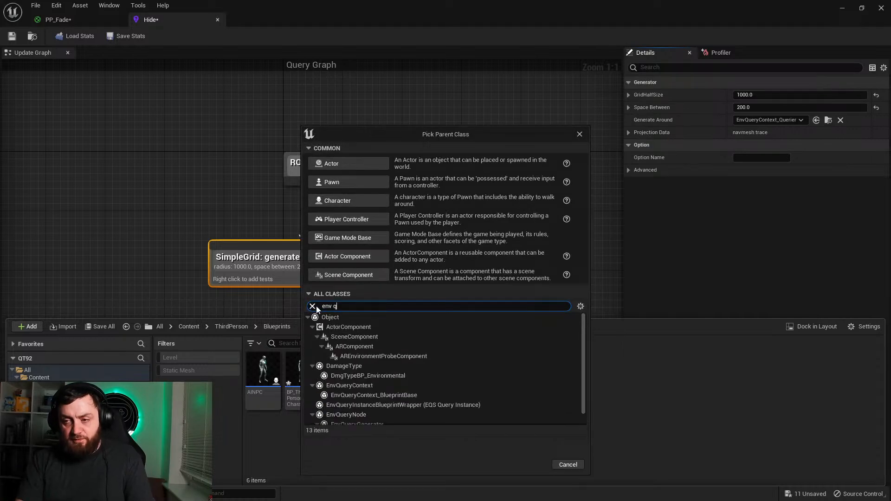
pyautogui.write('q')
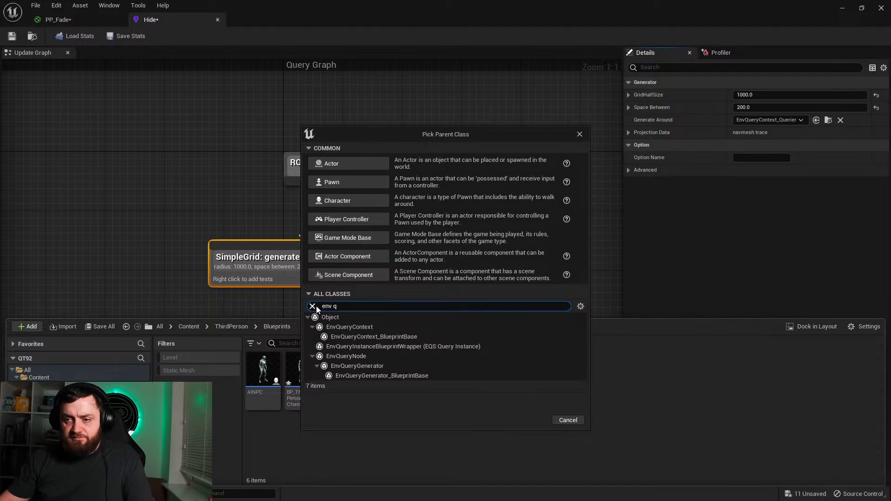
pyautogui.click(375, 336)
pyautogui.click(530, 420)
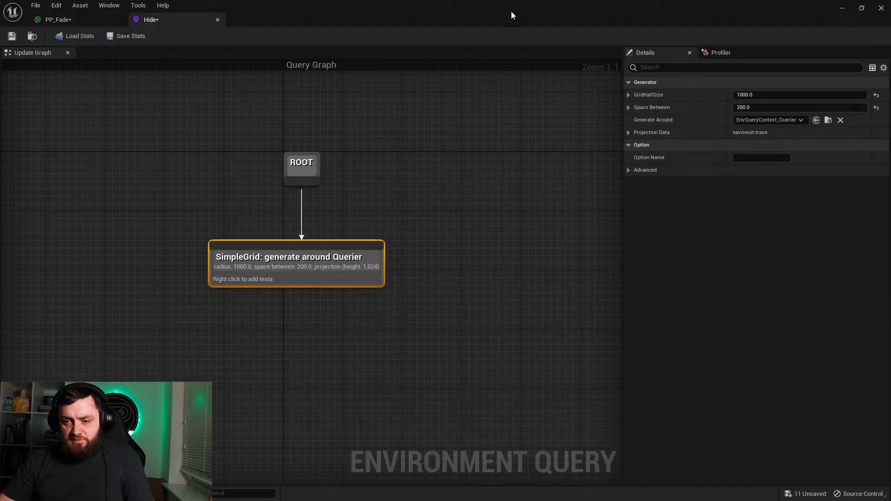
pyautogui.hotkey('ctrl', 'space')
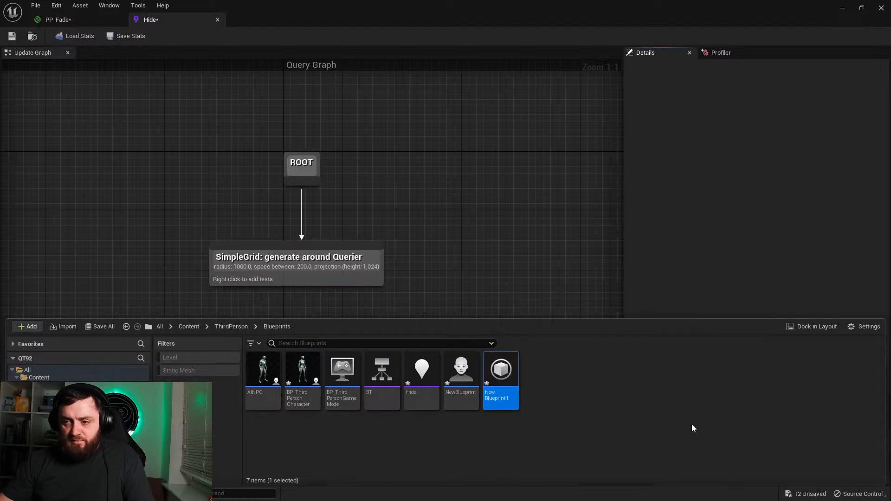
pyautogui.write('Cont')
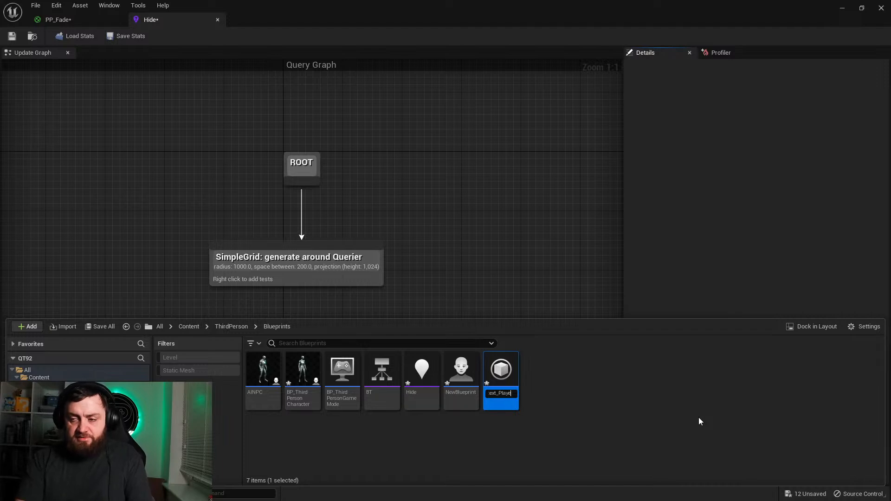
pyautogui.write('ext_Player')
pyautogui.press('Return')
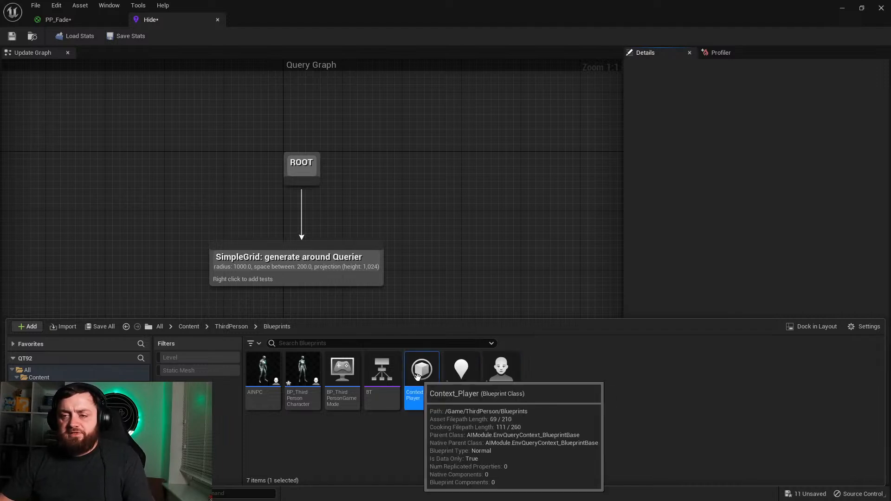
# Step: Open the Context_Player Blueprint and override its Provide Single Actor function
pyautogui.doubleClick(421, 373)
pyautogui.click(88, 110)
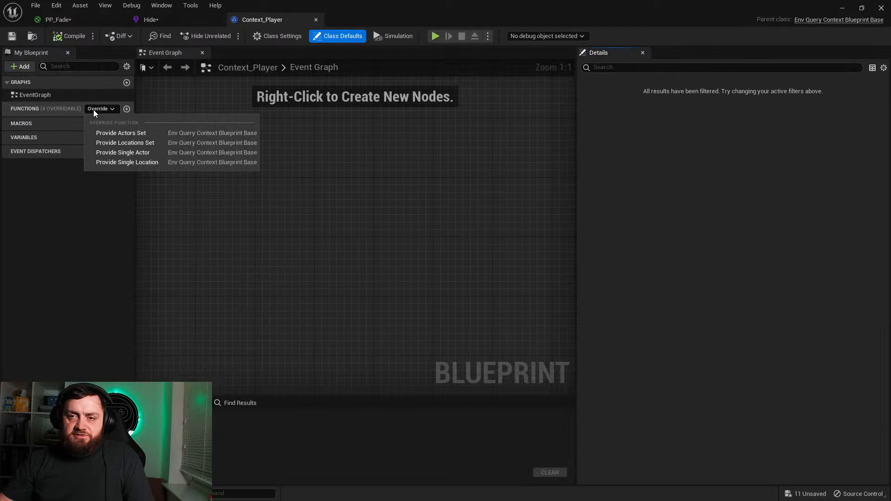
pyautogui.click(142, 153)
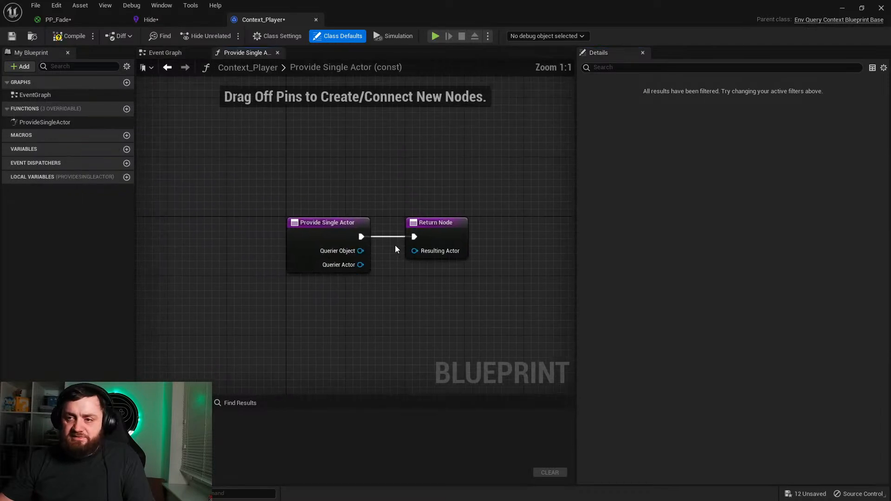
# Step: Feed the Return Node's Resulting Actor from a Get Player Character node and compile the Blueprint
pyautogui.moveTo(432, 247); pyautogui.dragTo(444, 293)
pyautogui.write('get player char')
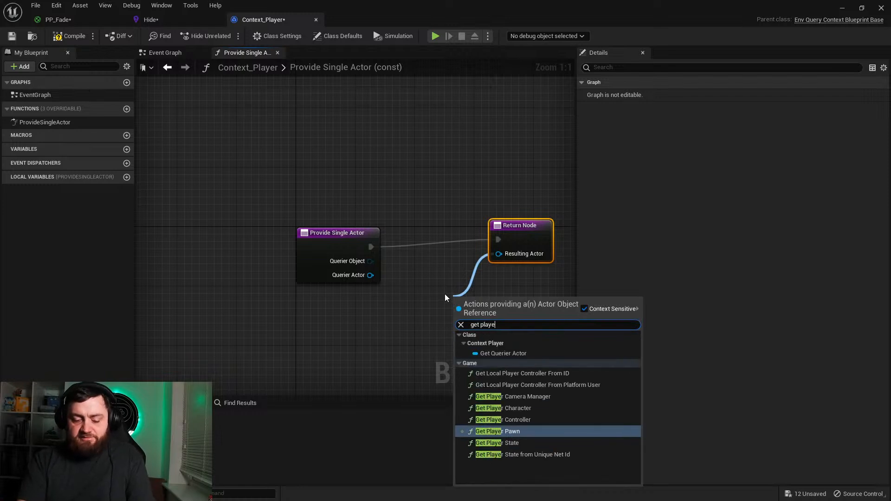
pyautogui.press('Return')
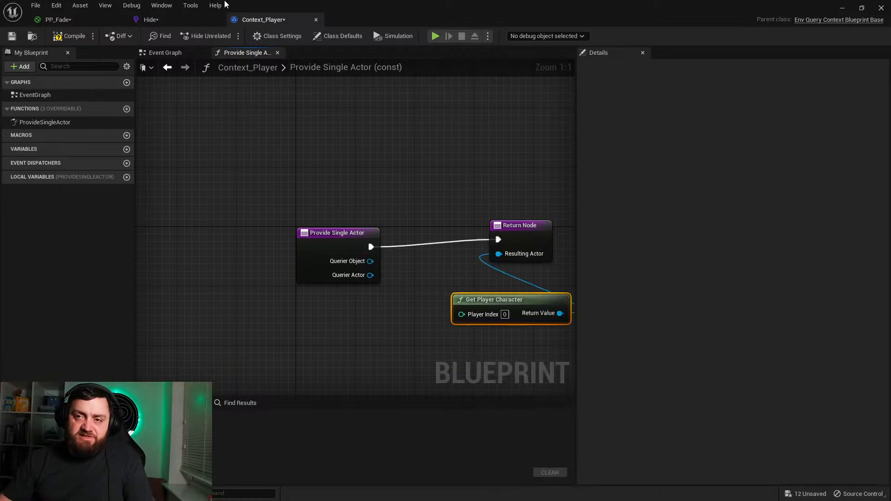
pyautogui.click(69, 35)
# Step: Align the Return Node with Provide Single Actor, place Get Player Character below them, and save Context_Player
pyautogui.moveTo(510, 227); pyautogui.dragTo(518, 234)
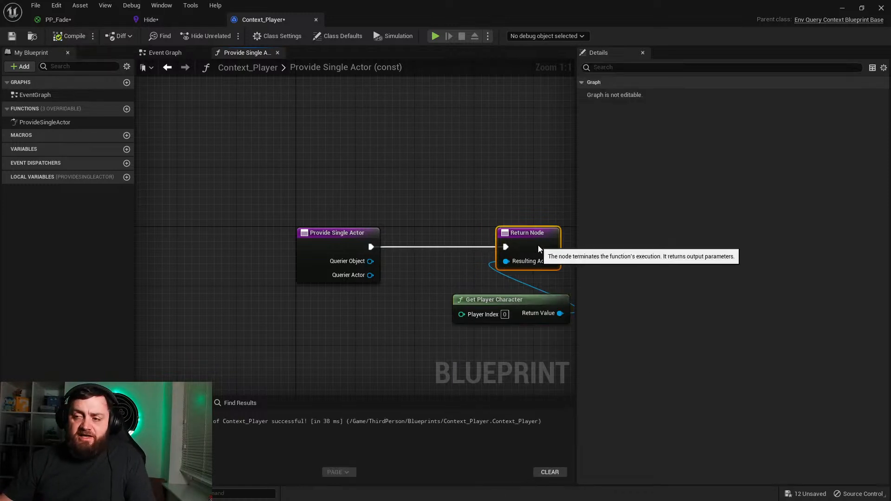
pyautogui.moveTo(526, 299); pyautogui.dragTo(437, 313)
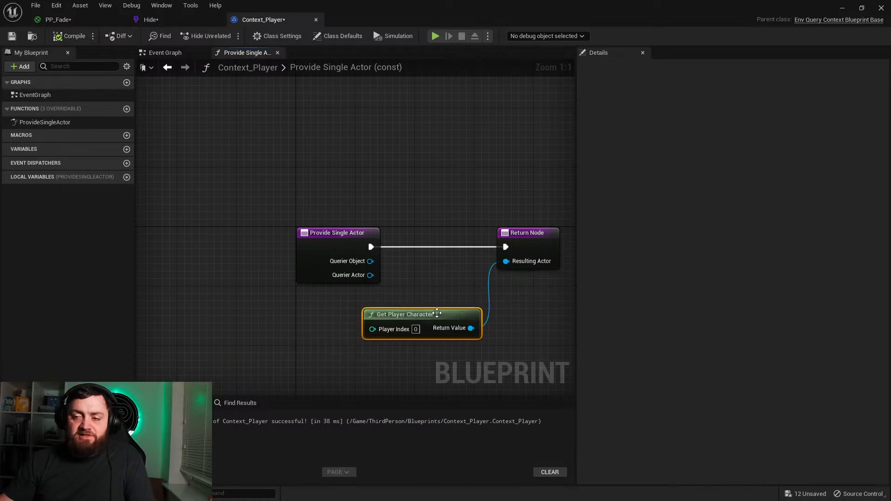
pyautogui.moveTo(483, 341); pyautogui.dragTo(448, 268, button='right')
pyautogui.moveTo(404, 257); pyautogui.dragTo(397, 289)
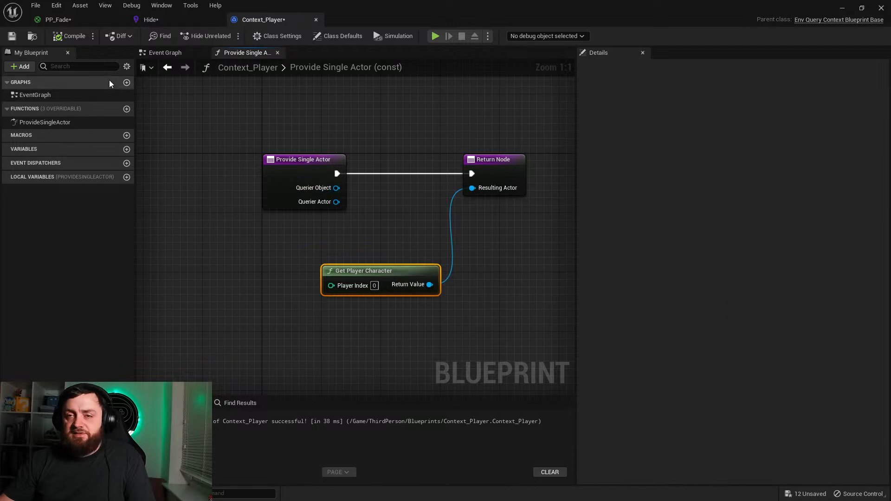
pyautogui.click(15, 37)
# Step: Return to the level and examine the query grid points around the testing pawn and the player start
pyautogui.click(156, 22)
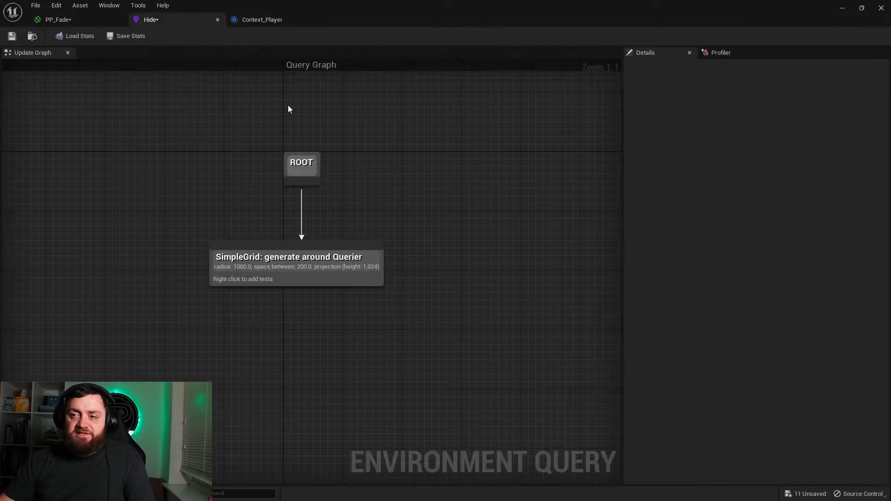
pyautogui.click(840, 8)
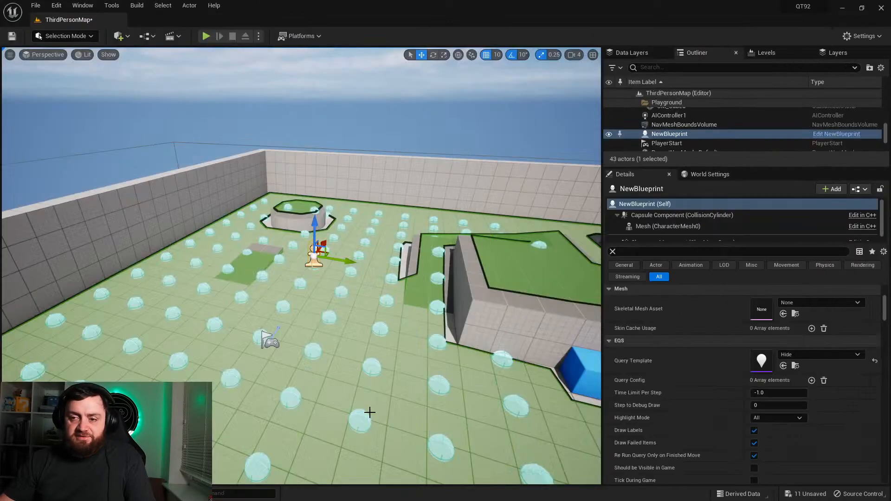
pyautogui.moveTo(375, 331); pyautogui.dragTo(375, 331, button='right')
pyautogui.press('d')
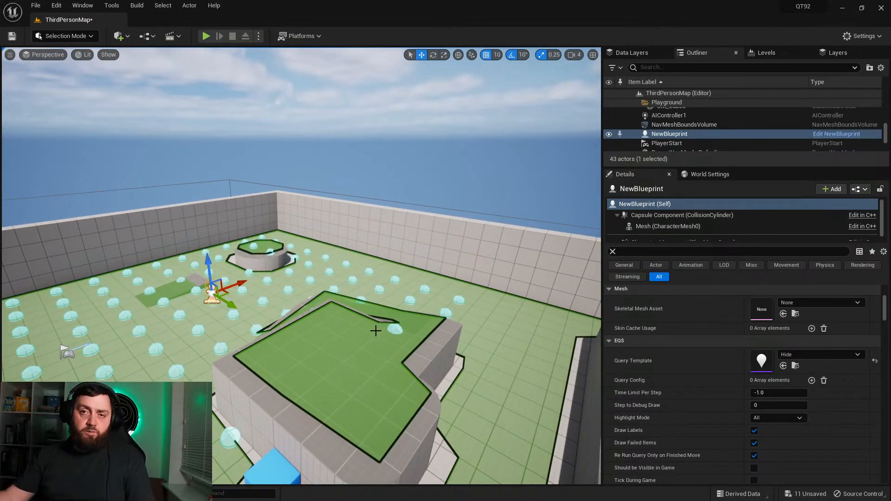
pyautogui.press('w')
pyautogui.moveTo(241, 379); pyautogui.dragTo(241, 380, button='right')
pyautogui.press('a')
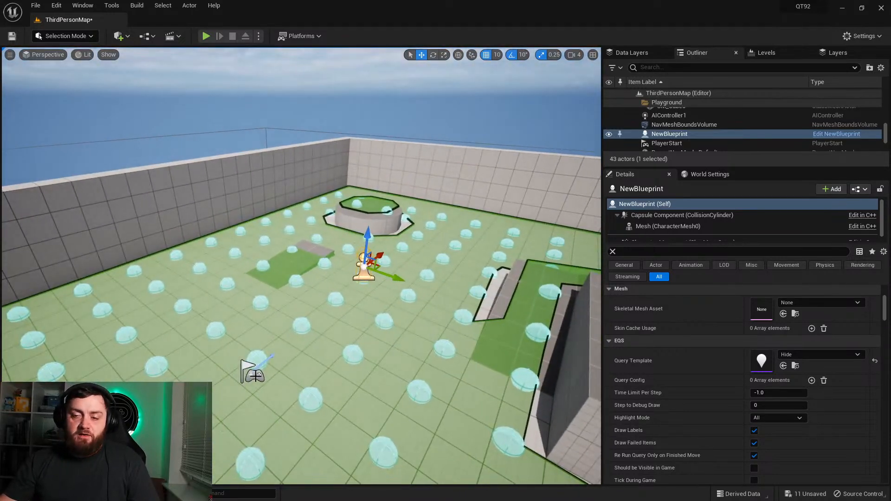
# Step: Reopen Context_Player and add a Get Actor Of Class node with Player Start as its Actor Class
pyautogui.click(31, 493)
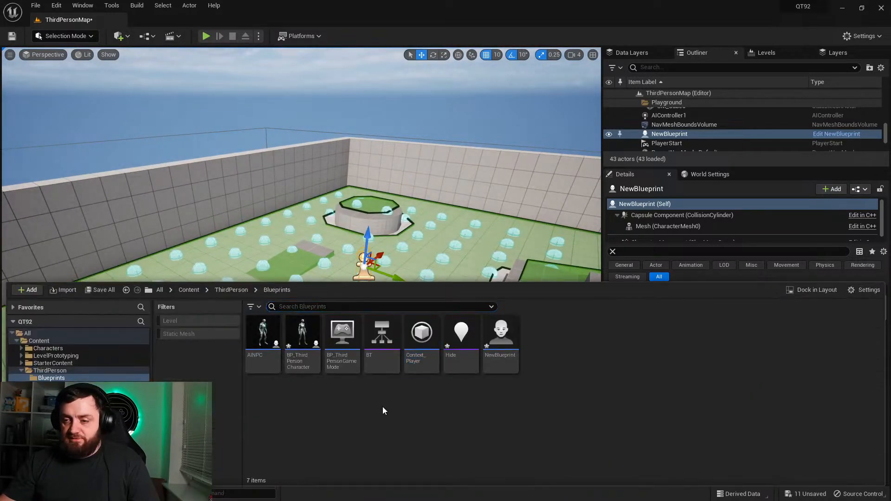
pyautogui.doubleClick(424, 326)
pyautogui.moveTo(386, 277); pyautogui.dragTo(372, 376)
pyautogui.rightClick(285, 266)
pyautogui.write('get actor of')
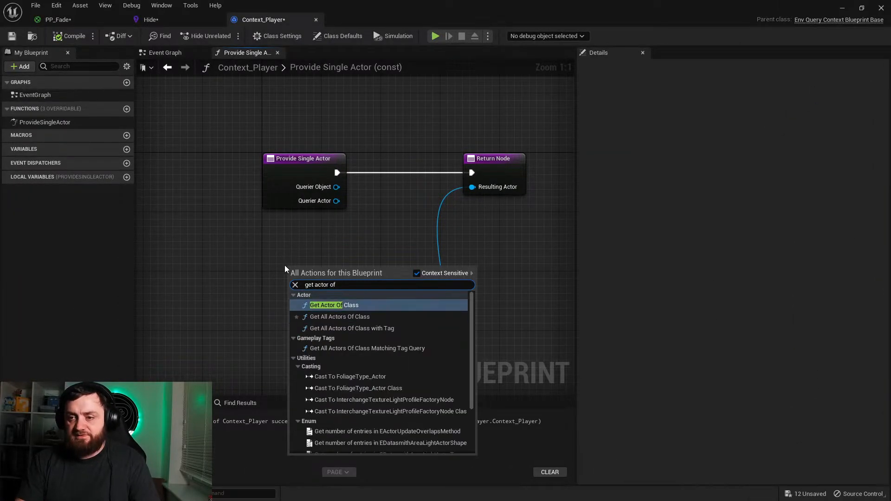
pyautogui.press('Return')
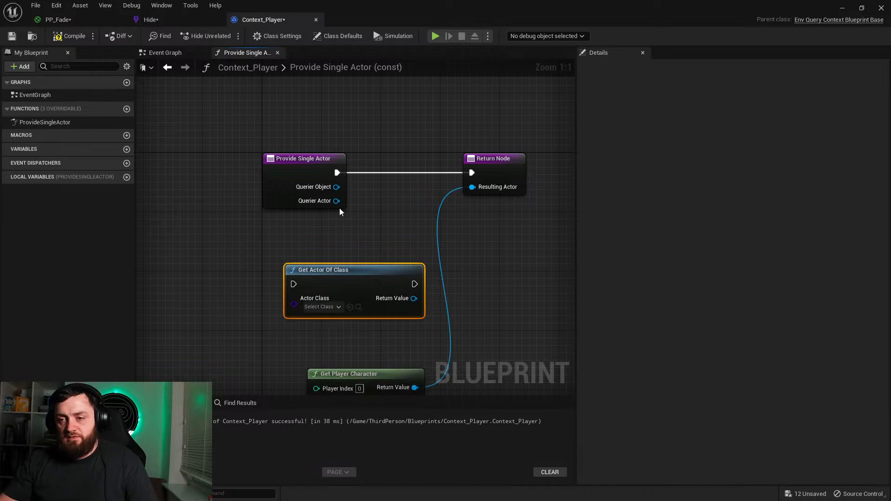
pyautogui.click(325, 307)
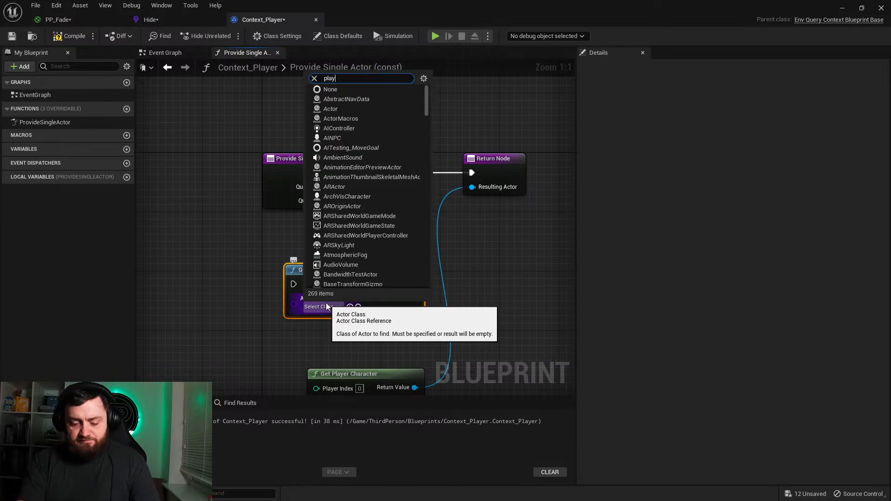
pyautogui.write('playerstart')
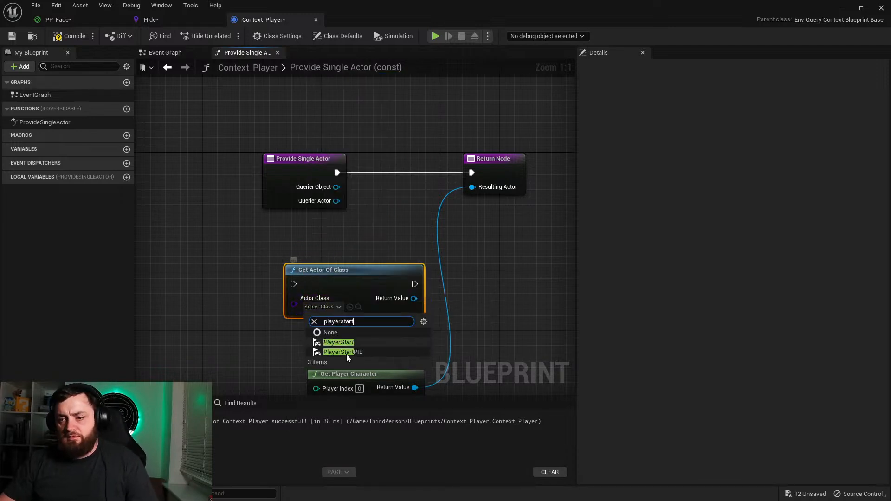
pyautogui.click(341, 342)
# Step: Wire Get Actor Of Class between Provide Single Actor and the Return Node, connect its Return Value to Resulting Actor, and compile
pyautogui.moveTo(364, 272); pyautogui.dragTo(392, 175)
pyautogui.moveTo(284, 171); pyautogui.dragTo(226, 177)
pyautogui.moveTo(334, 177); pyautogui.dragTo(278, 180)
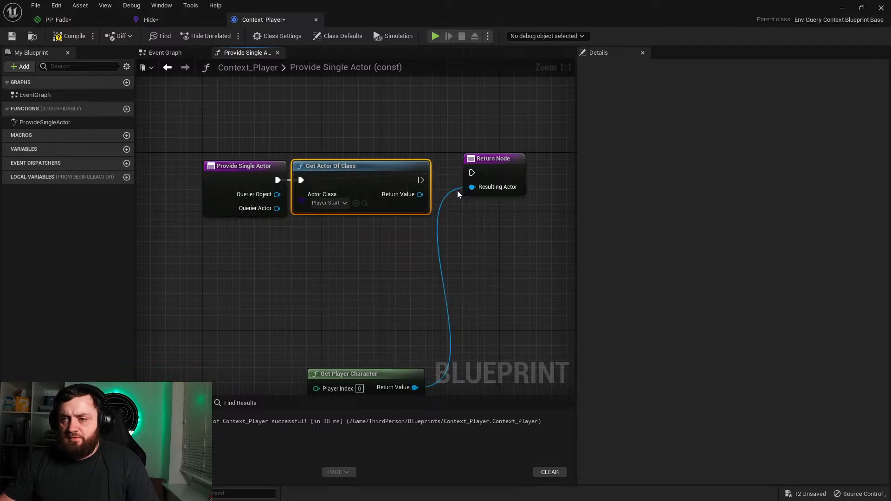
pyautogui.moveTo(420, 195)
pyautogui.mouseDown()
pyautogui.moveTo(478, 187)
pyautogui.moveTo(420, 181)
pyautogui.mouseUp()
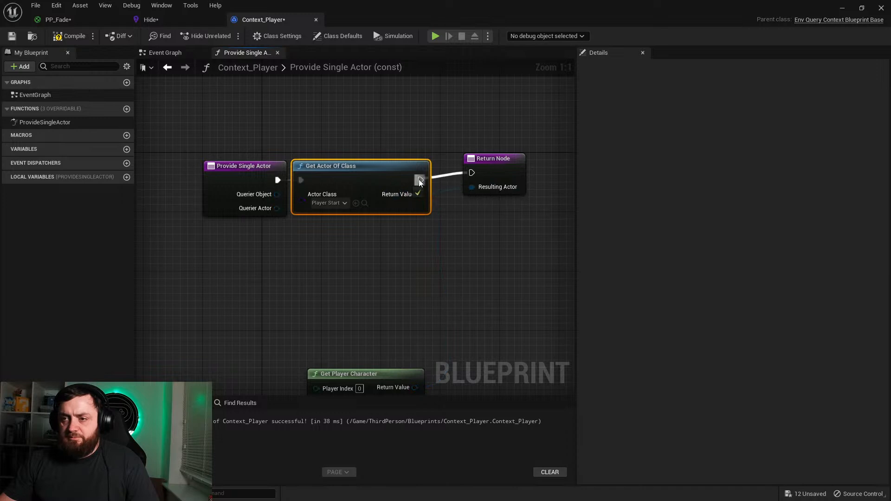
pyautogui.click(65, 35)
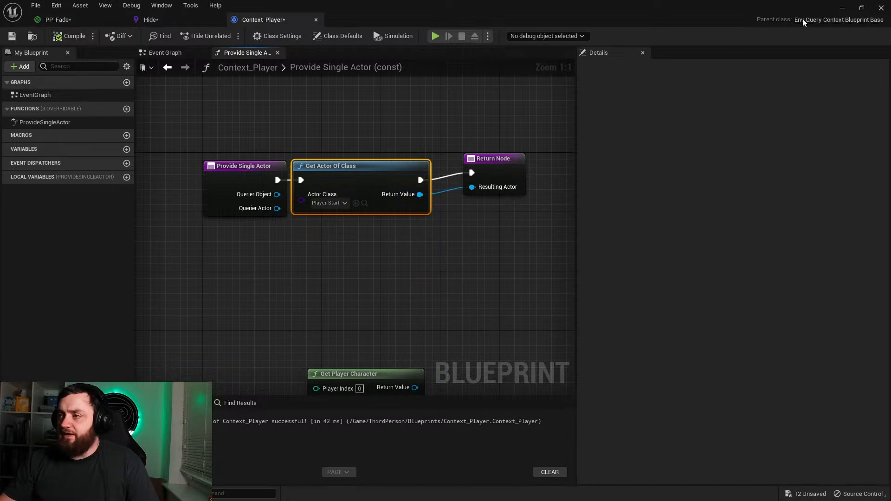
# Step: Reopen the Hide query and add a Distance test to the SimpleGrid generator
pyautogui.click(840, 8)
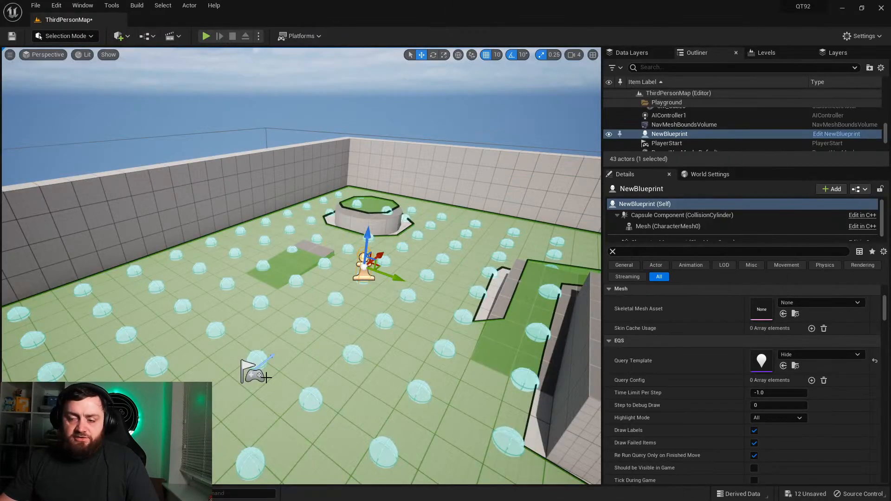
pyautogui.hotkey('ctrl', 'space')
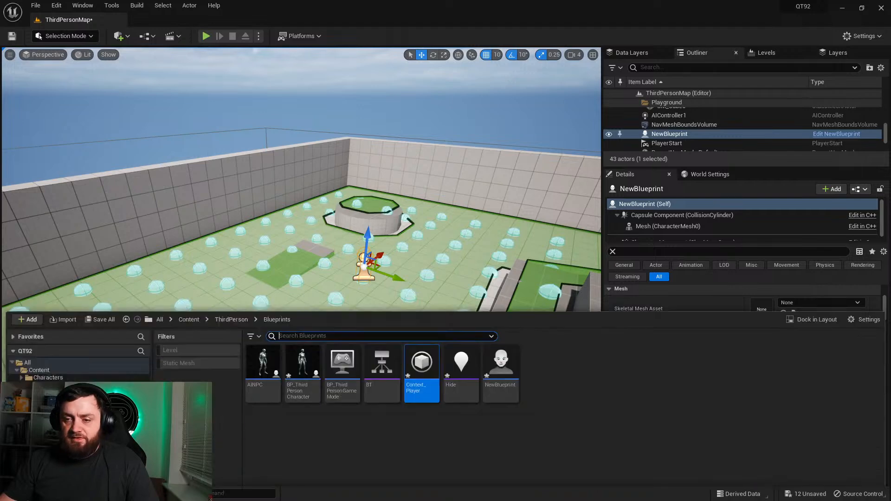
pyautogui.doubleClick(441, 359)
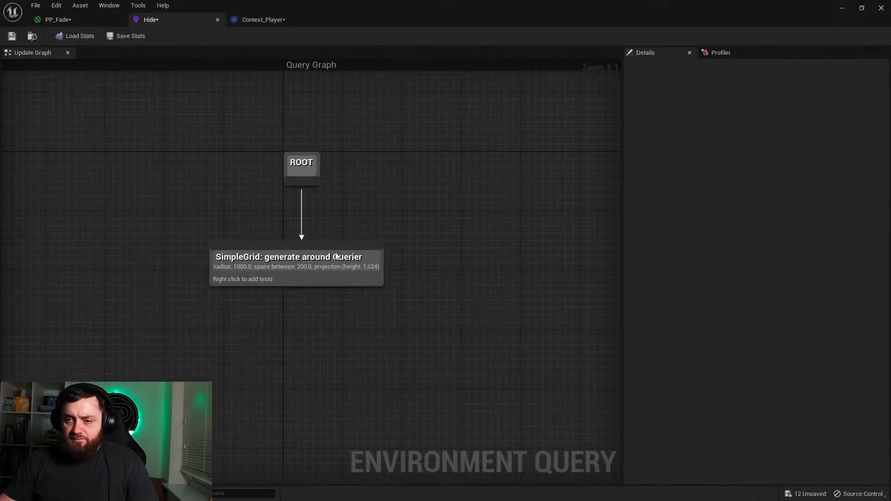
pyautogui.rightClick(284, 280)
pyautogui.moveTo(326, 369)
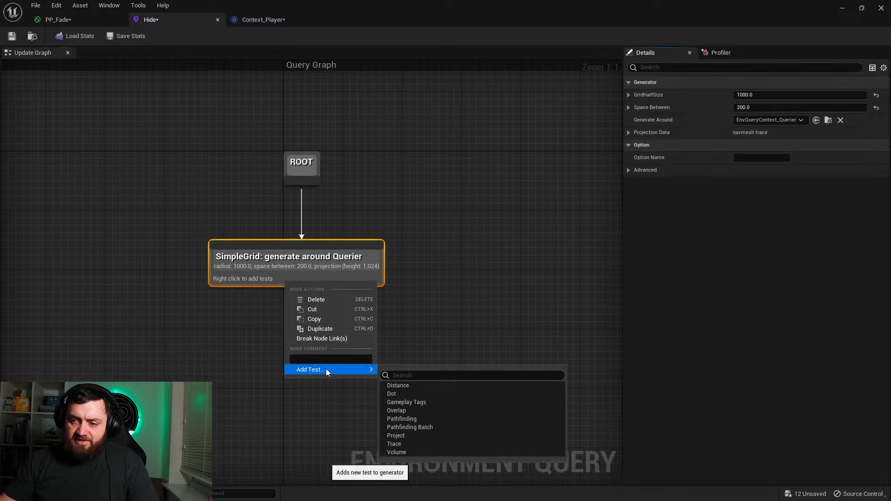
pyautogui.click(398, 386)
# Step: Set the Distance test's purpose to Score Only and its Distance To context to Context_Player, and save the Hide query
pyautogui.click(345, 287)
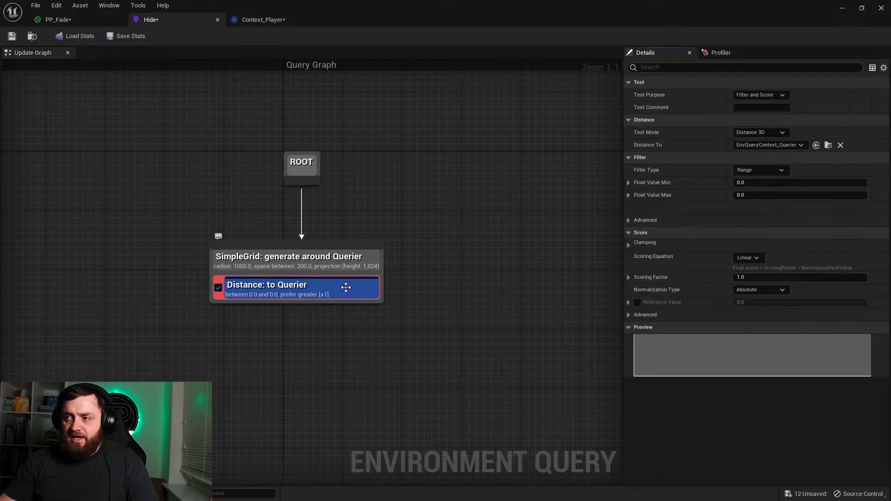
pyautogui.click(772, 97)
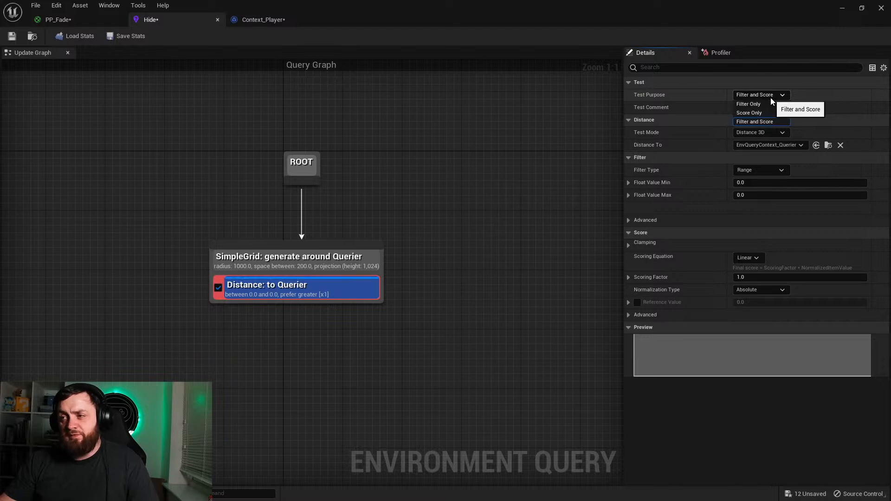
pyautogui.click(749, 119)
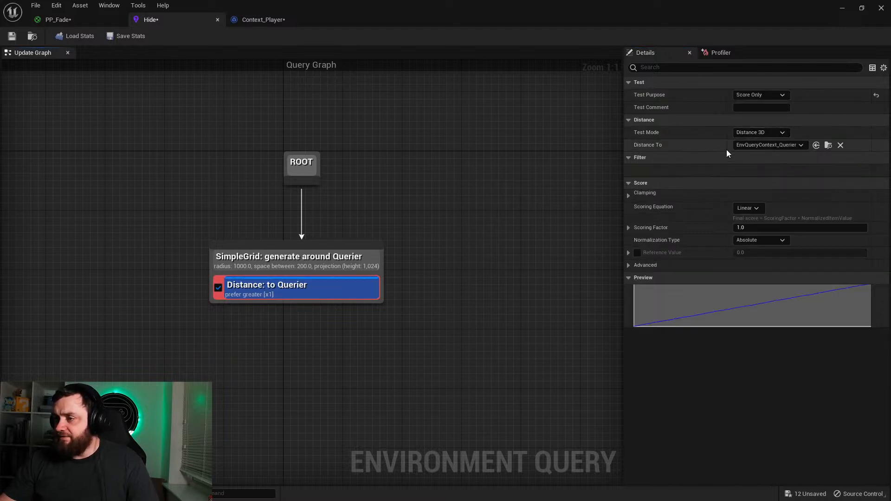
pyautogui.click(783, 145)
pyautogui.click(781, 178)
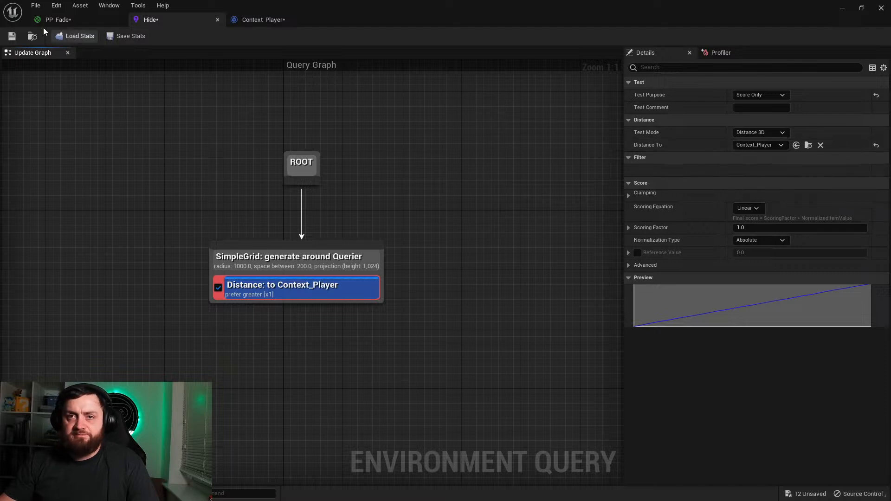
# Step: Return to the level and examine the distance scores of the query points around the testing pawn, player start and ramps
pyautogui.click(844, 13)
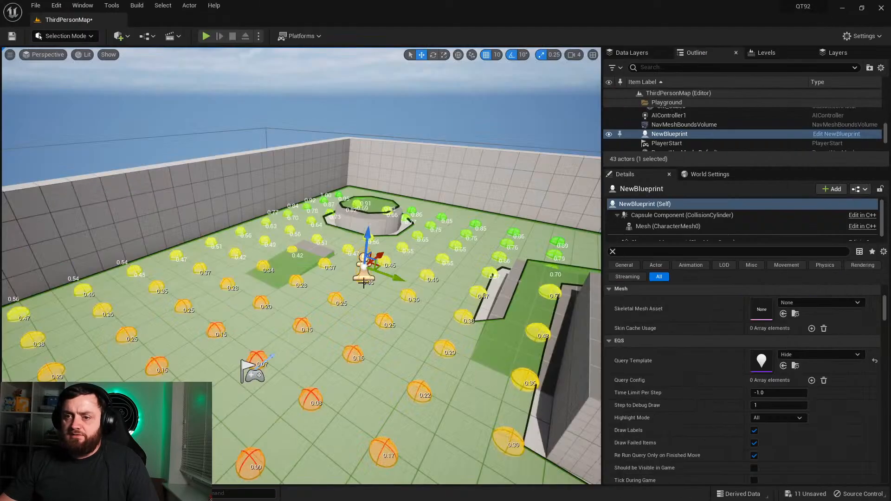
pyautogui.moveTo(286, 295); pyautogui.dragTo(701, 248, button='right')
pyautogui.press('w')
pyautogui.press('s')
pyautogui.press('w')
pyautogui.press('s')
pyautogui.moveTo(392, 254); pyautogui.dragTo(163, 258, button='right')
pyautogui.press('w')
pyautogui.press('s')
pyautogui.press('d')
pyautogui.press('w')
pyautogui.press('s')
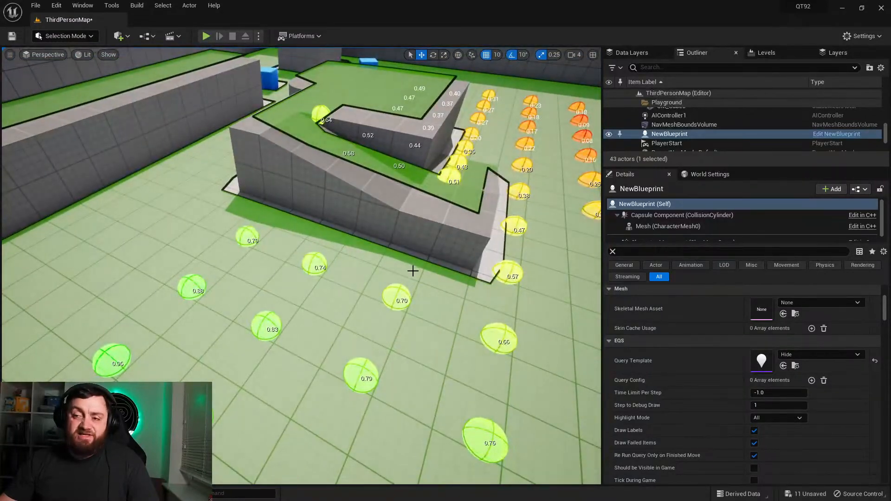
pyautogui.moveTo(413, 269); pyautogui.dragTo(478, 241, button='right')
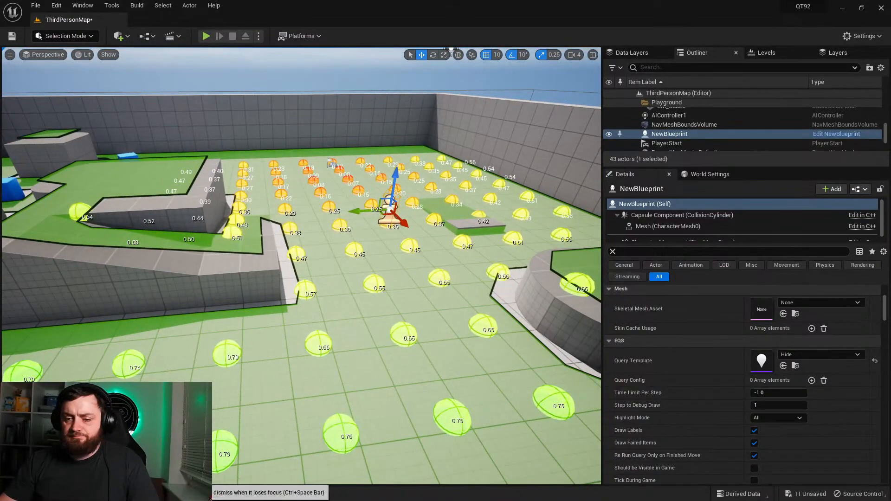
# Step: Reopen the Hide query and add a Trace test to the SimpleGrid generator
pyautogui.hotkey('ctrl', 'space')
pyautogui.doubleClick(461, 333)
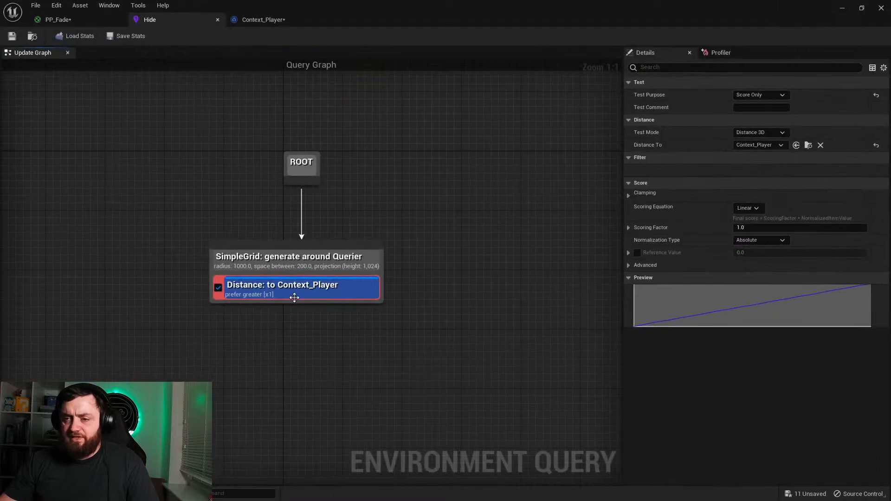
pyautogui.rightClick(283, 274)
pyautogui.moveTo(350, 365)
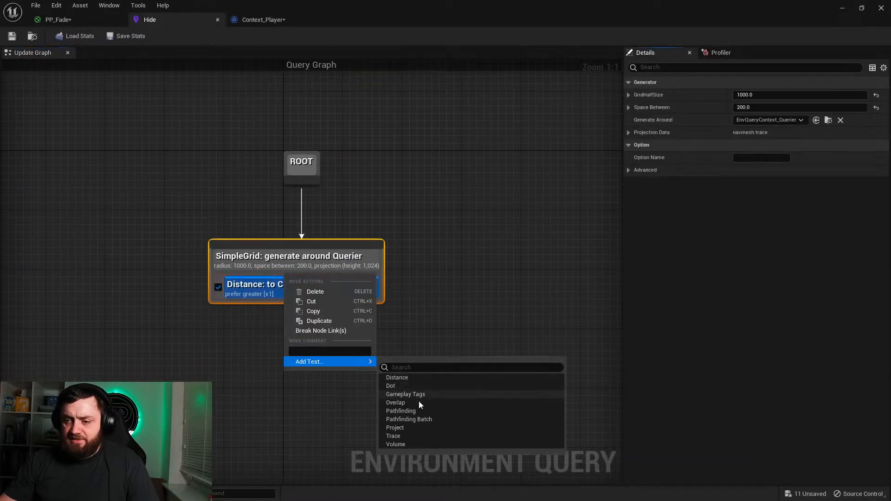
pyautogui.click(411, 434)
pyautogui.click(256, 313)
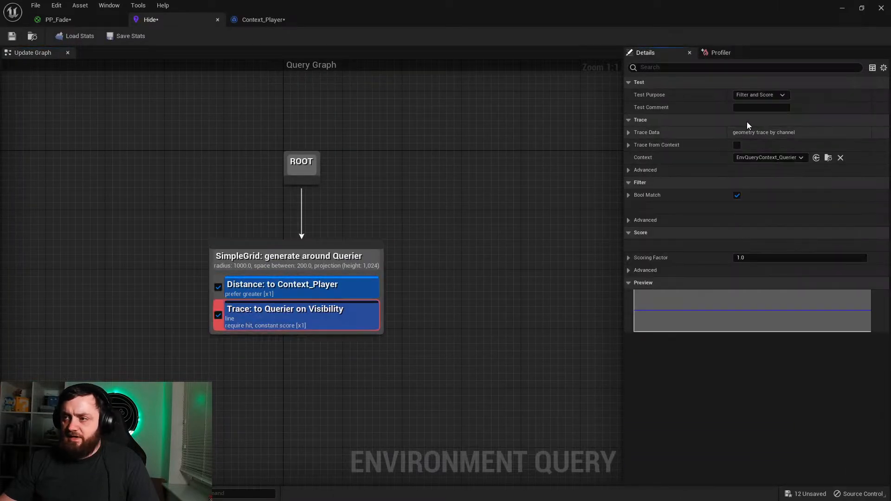
# Step: Set the Trace test's purpose to Filter Only and its context to Context_Player, and save the query
pyautogui.click(753, 97)
pyautogui.click(758, 105)
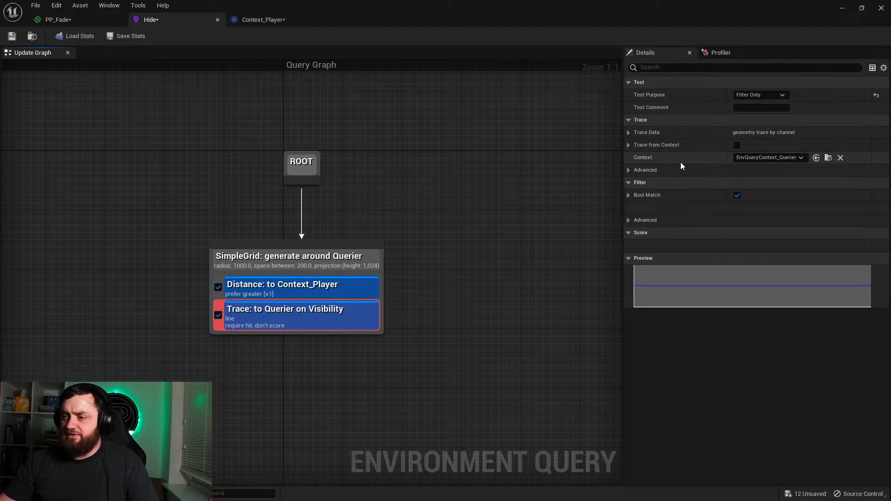
pyautogui.click(750, 159)
pyautogui.click(773, 193)
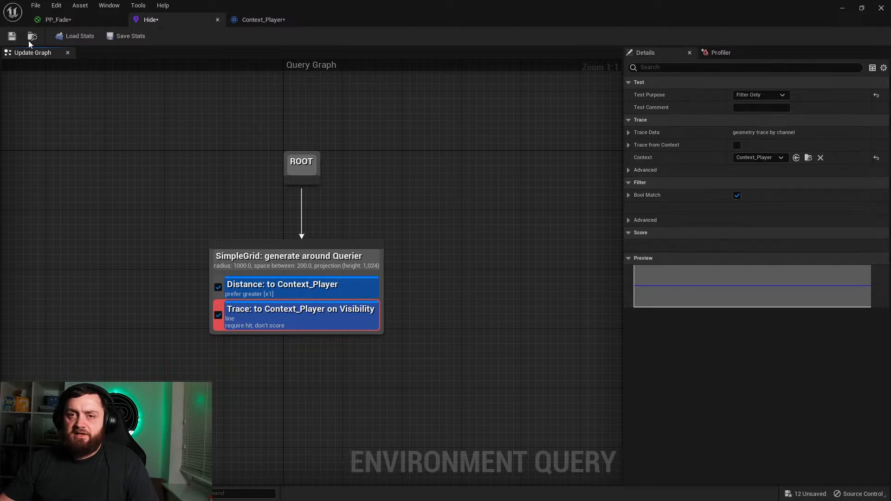
# Step: Return to the level and examine which query points the Trace test filters around the obstacles and player start
pyautogui.click(843, 9)
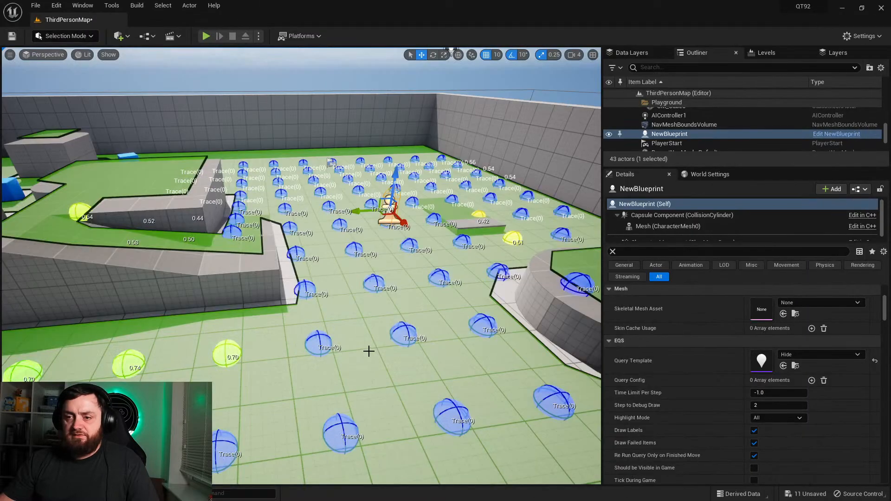
pyautogui.moveTo(441, 242); pyautogui.dragTo(396, 267, button='right')
pyautogui.press('s')
pyautogui.press('d')
pyautogui.moveTo(366, 312); pyautogui.dragTo(336, 327, button='right')
pyautogui.moveTo(273, 169); pyautogui.dragTo(235, 169, button='right')
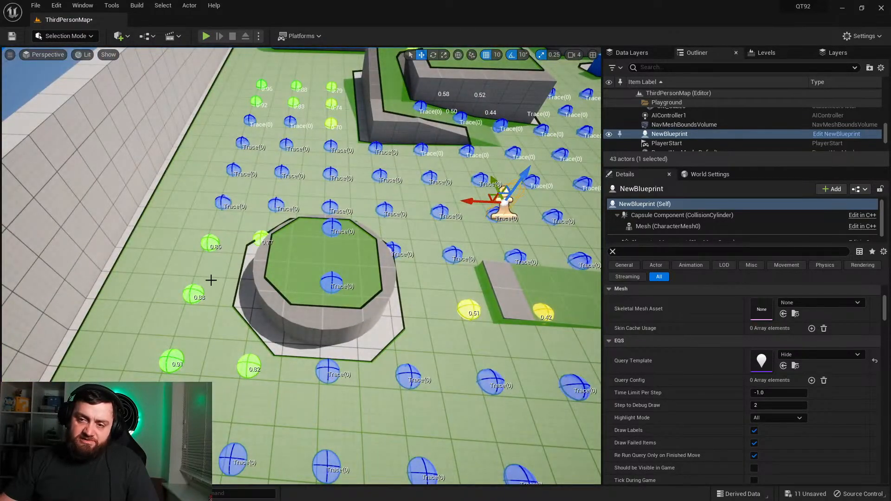
pyautogui.moveTo(302, 346); pyautogui.dragTo(399, 297, button='right')
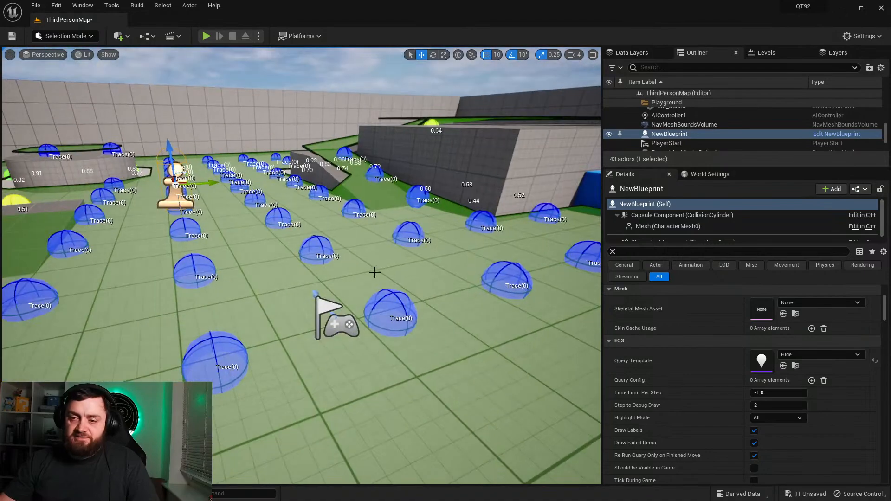
pyautogui.moveTo(302, 265); pyautogui.dragTo(339, 262, button='right')
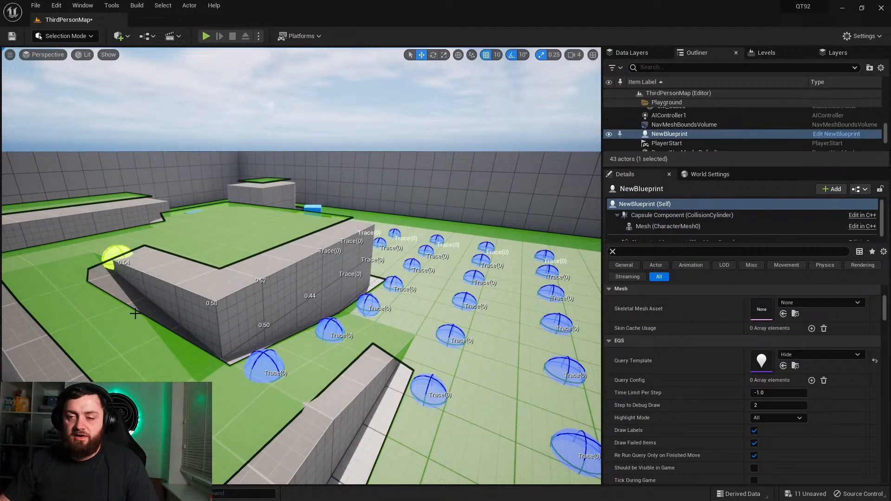
# Step: Reopen the Hide query, set the SimpleGrid's Post Projection Vertical Offset to 100.0 in its Projection Data, and save
pyautogui.hotkey('ctrl', 'space')
pyautogui.doubleClick(459, 357)
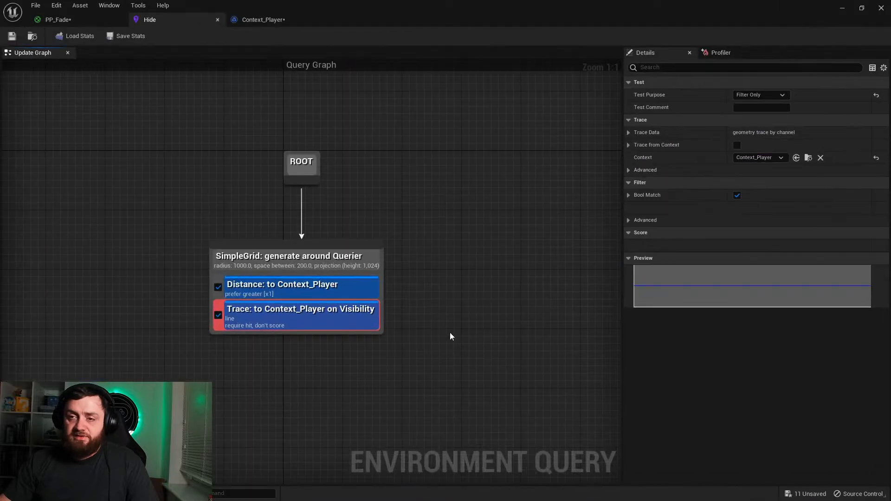
pyautogui.click(340, 259)
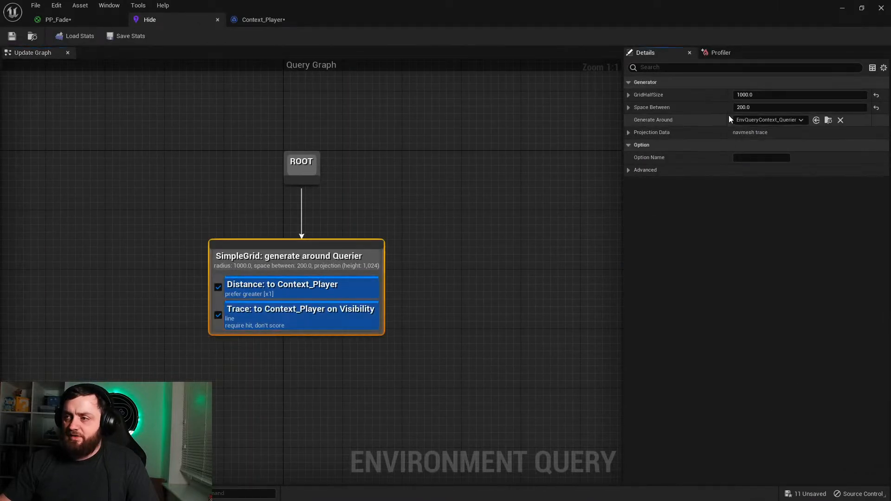
pyautogui.click(628, 133)
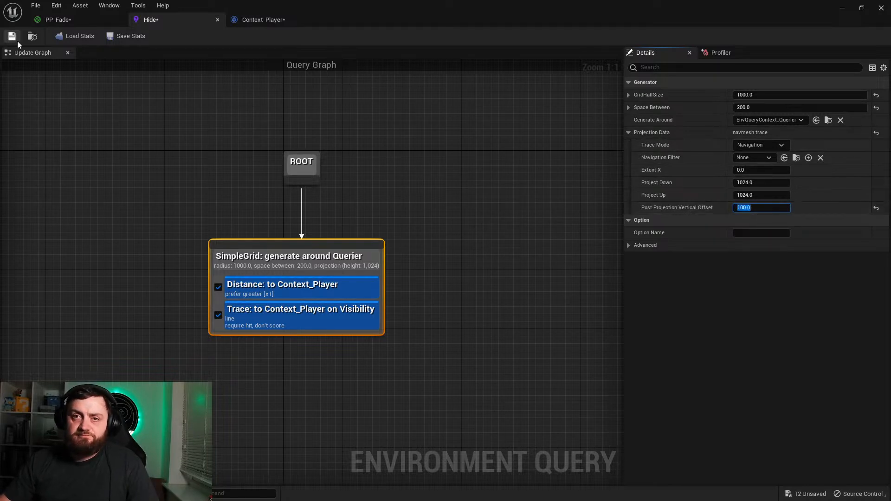
# Step: Return to the level and examine the raised query points around the walls, testing pawn and player start
pyautogui.click(842, 8)
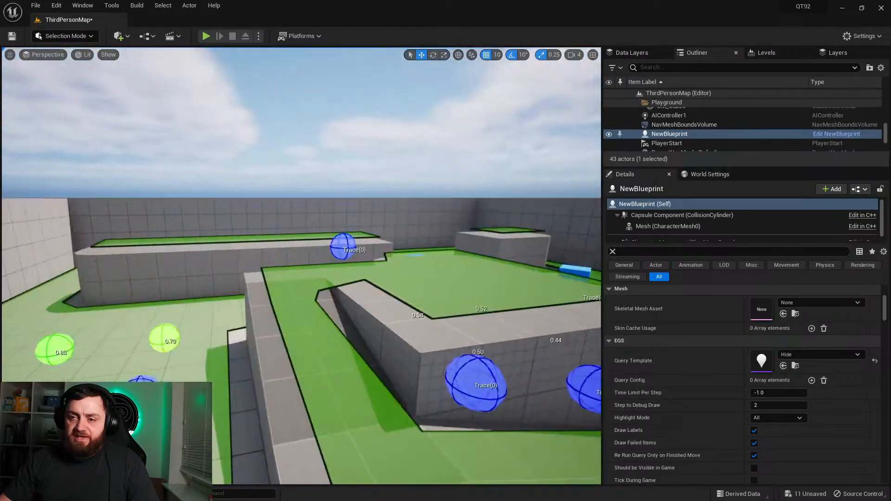
pyautogui.press('w')
pyautogui.moveTo(302, 266)
pyautogui.mouseDown(button='right')
pyautogui.moveTo(390, 246)
pyautogui.moveTo(534, 253)
pyautogui.moveTo(483, 253)
pyautogui.moveTo(496, 297)
pyautogui.moveTo(478, 302)
pyautogui.moveTo(431, 288)
pyautogui.moveTo(589, 256)
pyautogui.moveTo(591, 310)
pyautogui.moveTo(501, 284)
pyautogui.mouseUp(button='right')
pyautogui.press('w')
pyautogui.press('w')
pyautogui.press('w')
pyautogui.press('w')
pyautogui.press('s')
pyautogui.press('d')
pyautogui.moveTo(372, 274); pyautogui.dragTo(429, 274, button='right')
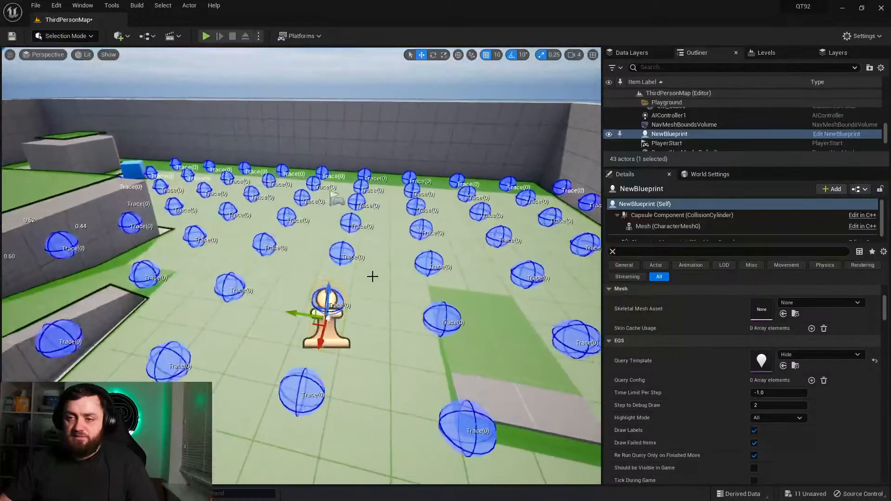
# Step: Open the AINPC blueprint from the ThirdPerson Blueprints folder
pyautogui.click(34, 494)
pyautogui.click(516, 414)
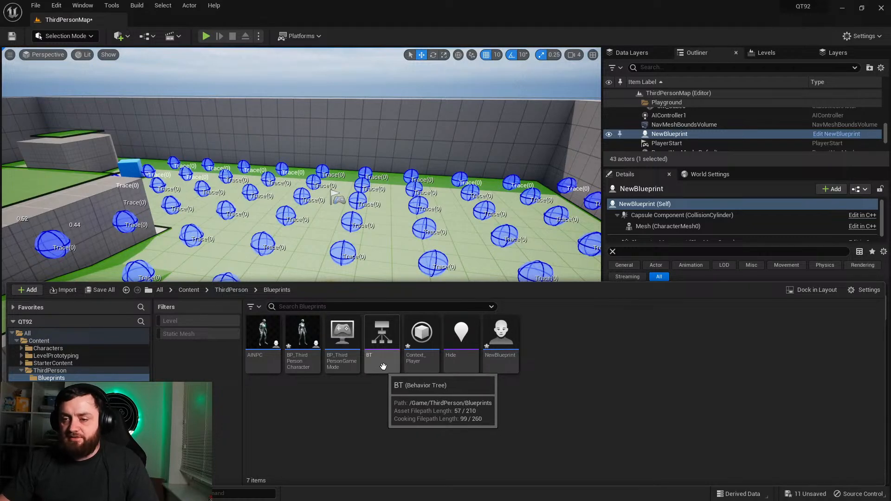
pyautogui.doubleClick(262, 346)
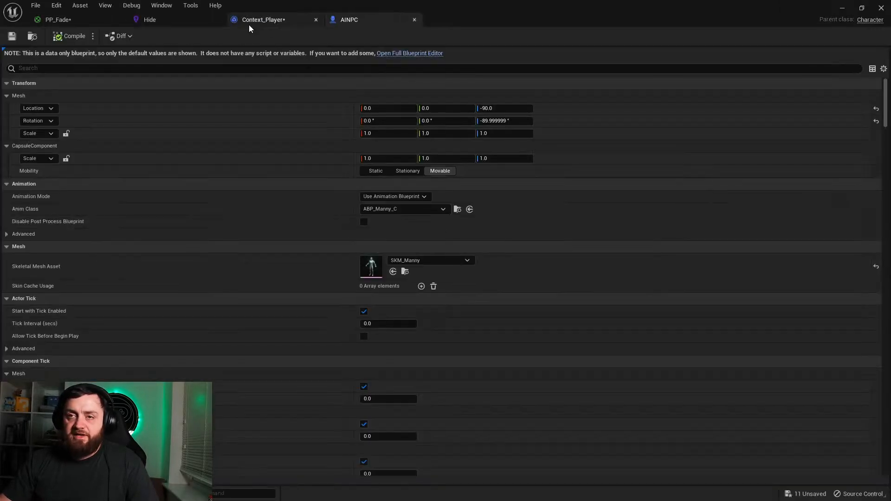
# Step: Open the BT behavior tree and add a Run EQSQuery task beneath the Sequence node
pyautogui.click(28, 494)
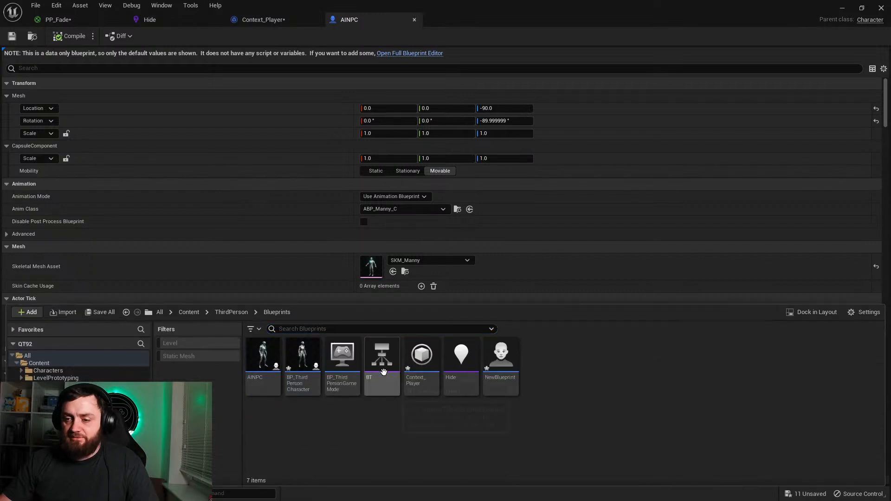
pyautogui.doubleClick(380, 371)
pyautogui.moveTo(379, 369); pyautogui.dragTo(353, 255, button='right')
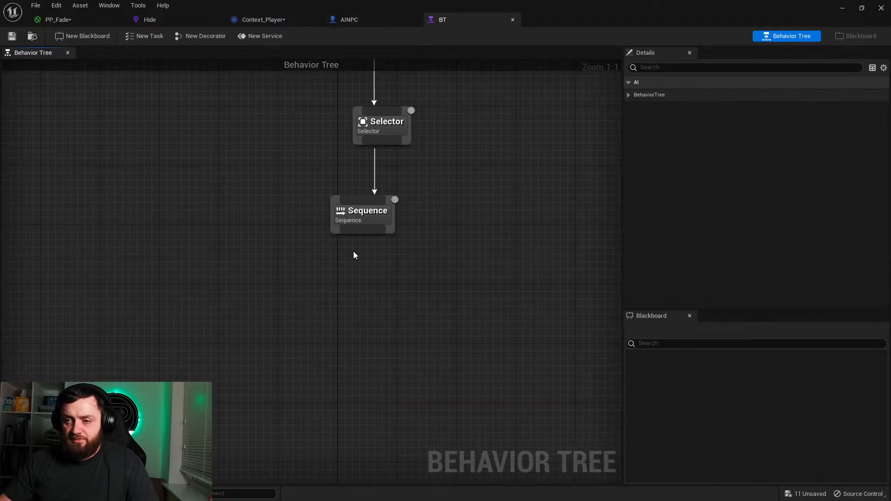
pyautogui.moveTo(352, 249); pyautogui.dragTo(288, 291)
pyautogui.write('runeqs')
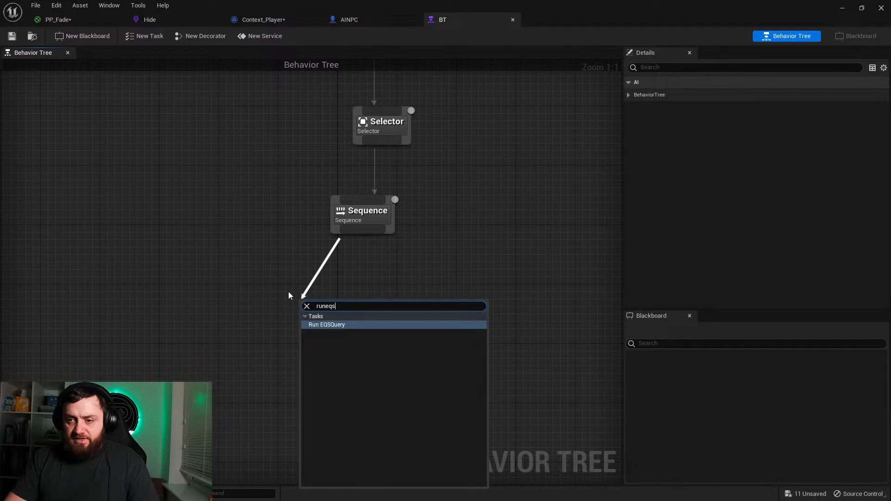
pyautogui.press('Return')
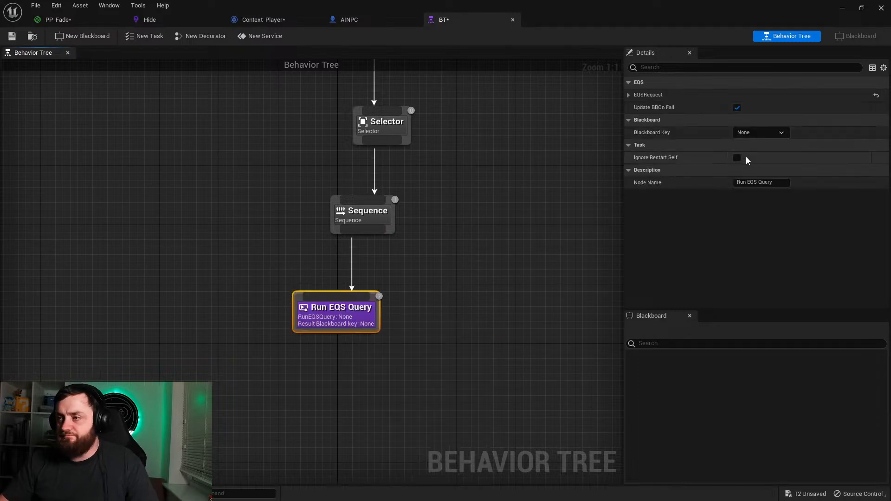
# Step: Set the Run EQS Query task's Query Template to Hide and place the node below and left of the Sequence
pyautogui.click(629, 95)
pyautogui.click(786, 110)
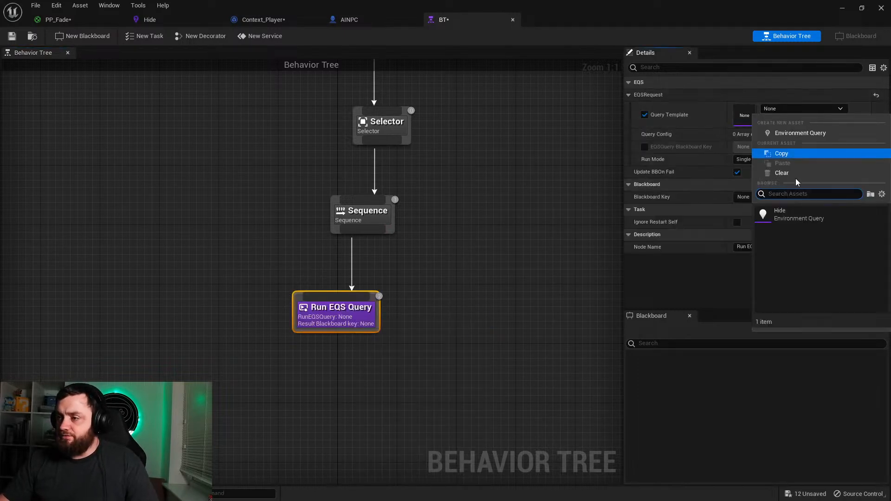
pyautogui.click(792, 212)
pyautogui.moveTo(362, 320); pyautogui.dragTo(287, 327)
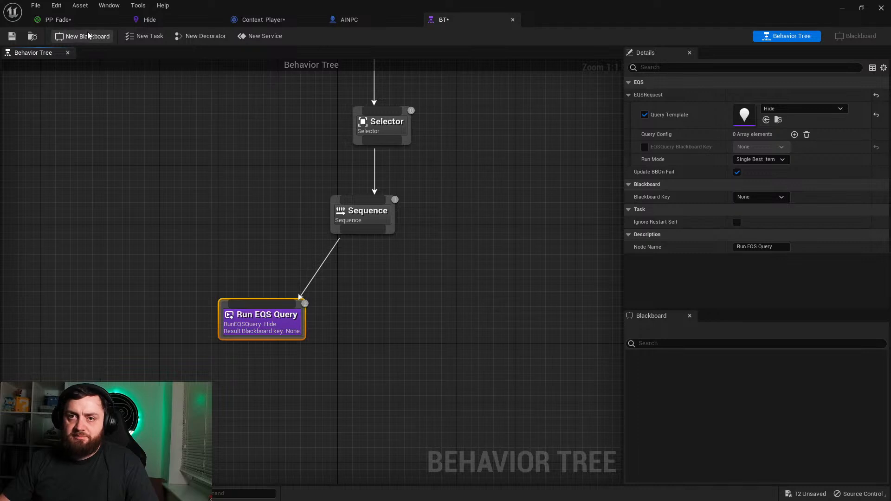
# Step: Create a blackboard asset under the default name in the Blueprints folder, and add a Vector key to it
pyautogui.click(88, 37)
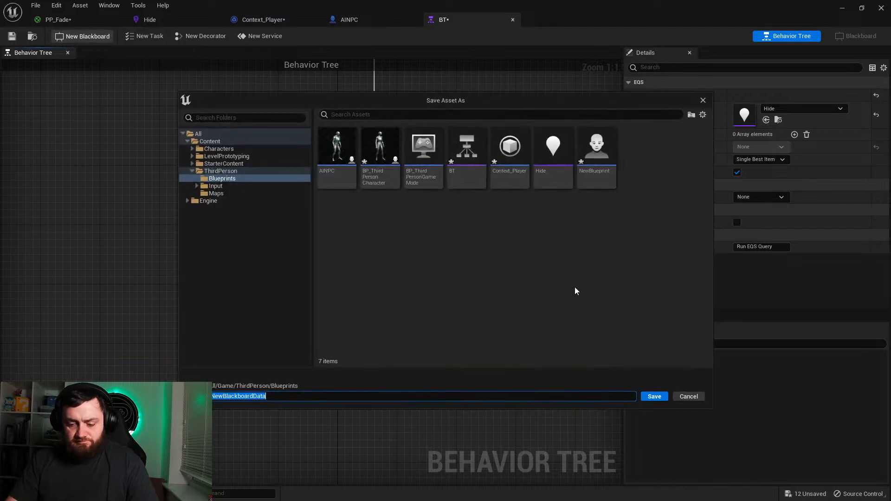
pyautogui.press('Return')
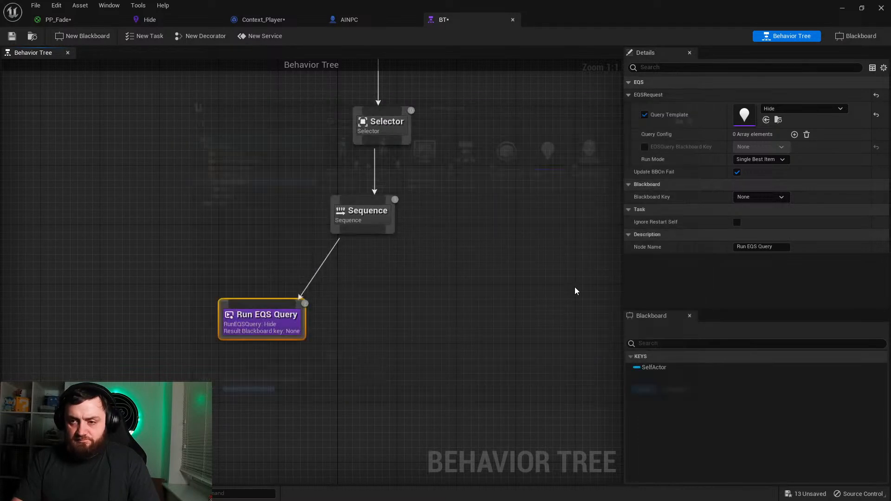
pyautogui.click(840, 40)
pyautogui.click(21, 74)
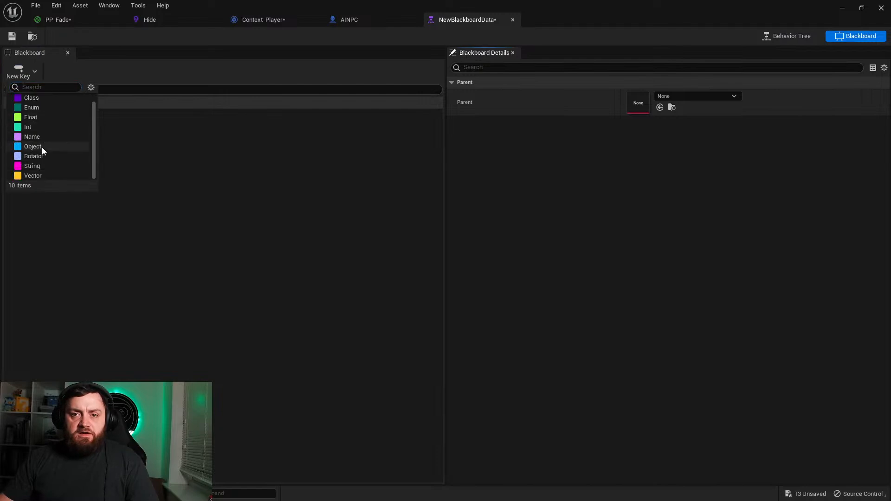
pyautogui.click(41, 175)
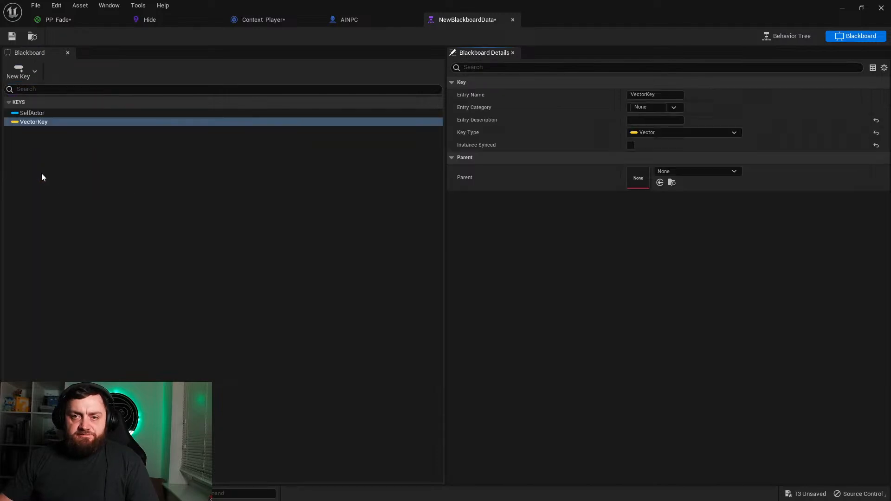
pyautogui.click(107, 168)
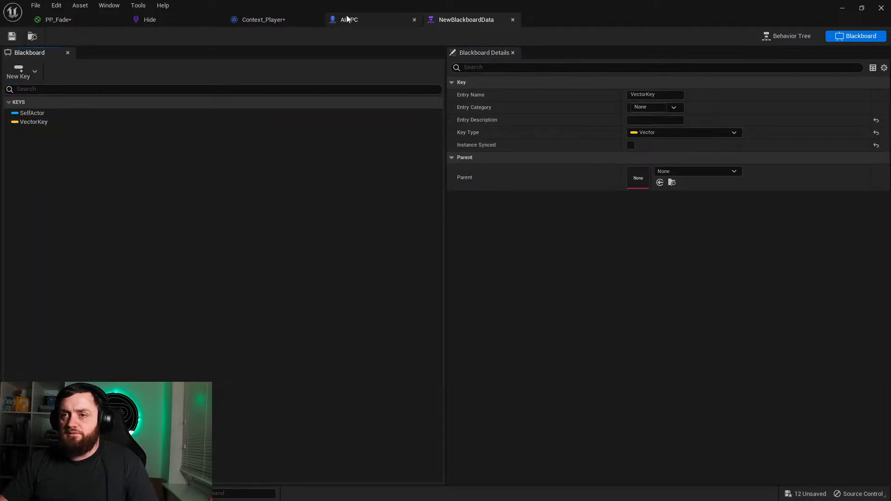
pyautogui.click(182, 24)
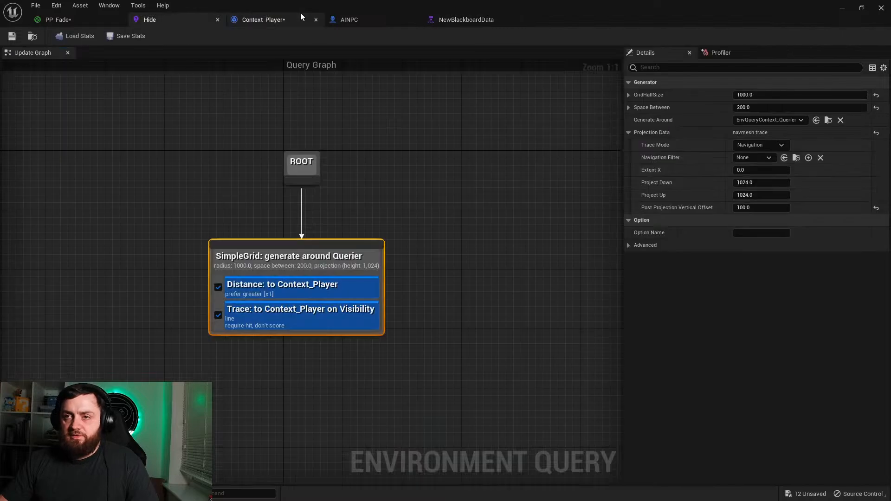
# Step: Set the Run EQS Query task's Blackboard Key to VectorKey and its Run Mode to Single Random Item from Best 5%
pyautogui.click(487, 20)
pyautogui.click(775, 36)
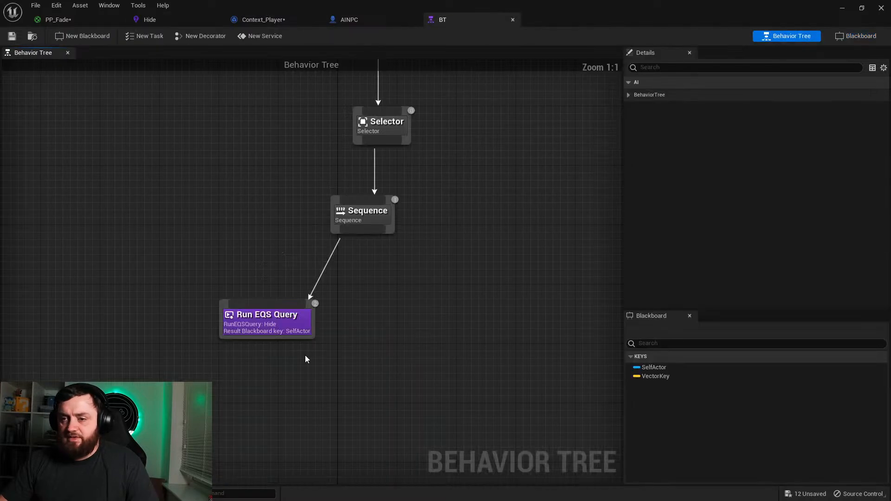
pyautogui.click(286, 333)
pyautogui.click(772, 197)
pyautogui.click(772, 220)
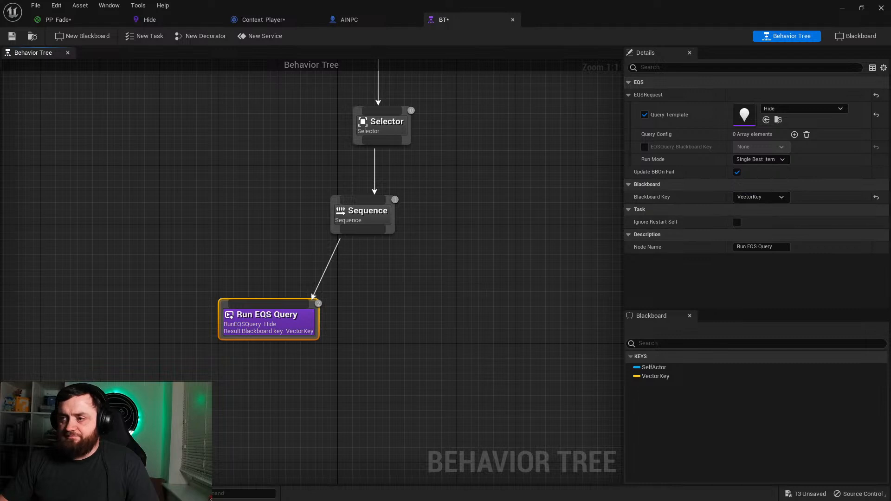
pyautogui.moveTo(472, 294); pyautogui.dragTo(506, 272, button='right')
pyautogui.click(756, 160)
pyautogui.click(767, 178)
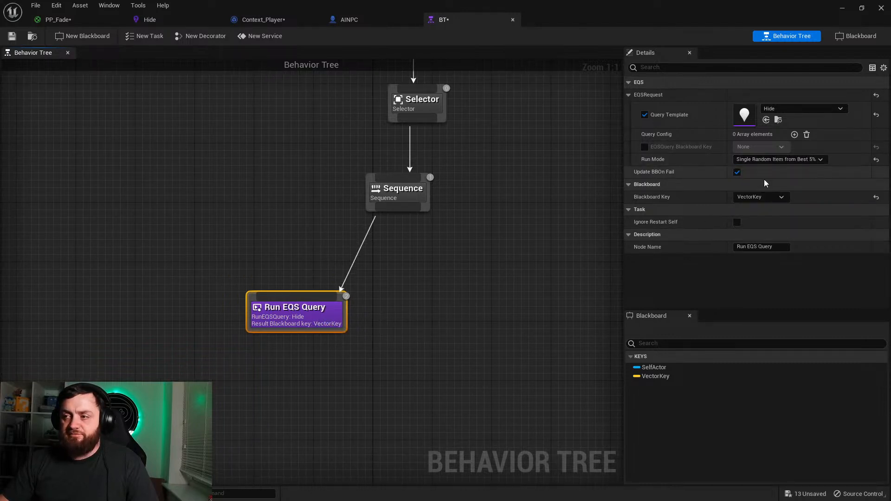
# Step: Add a Move To task beneath the Sequence, level with Run EQS Query, and set its Blackboard Key to VectorKey
pyautogui.moveTo(420, 127); pyautogui.dragTo(337, 189, button='right')
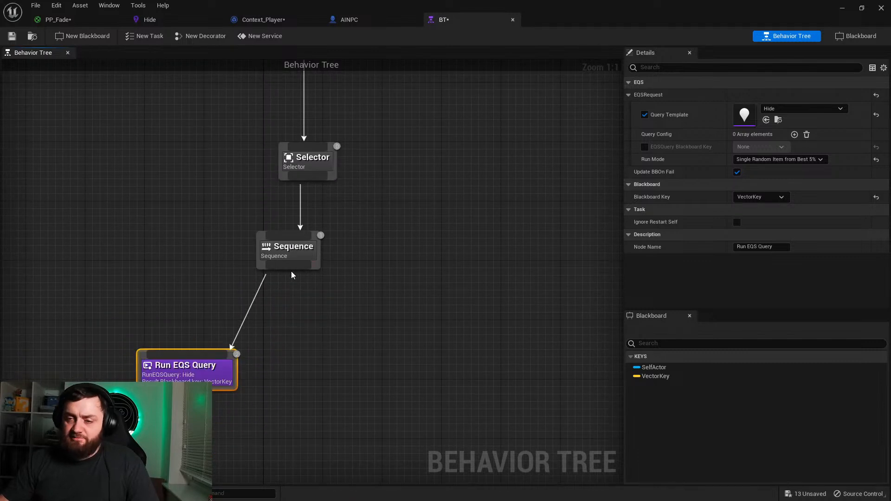
pyautogui.moveTo(293, 310); pyautogui.dragTo(288, 330)
pyautogui.write('move to')
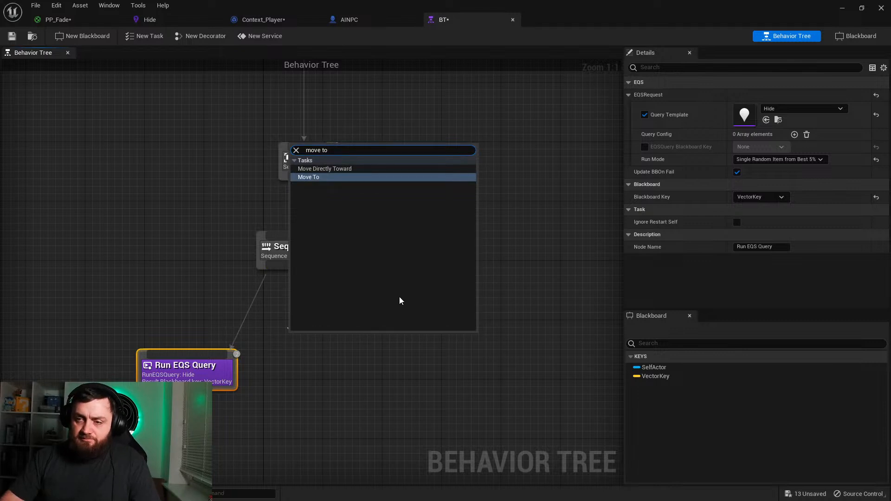
pyautogui.press('Return')
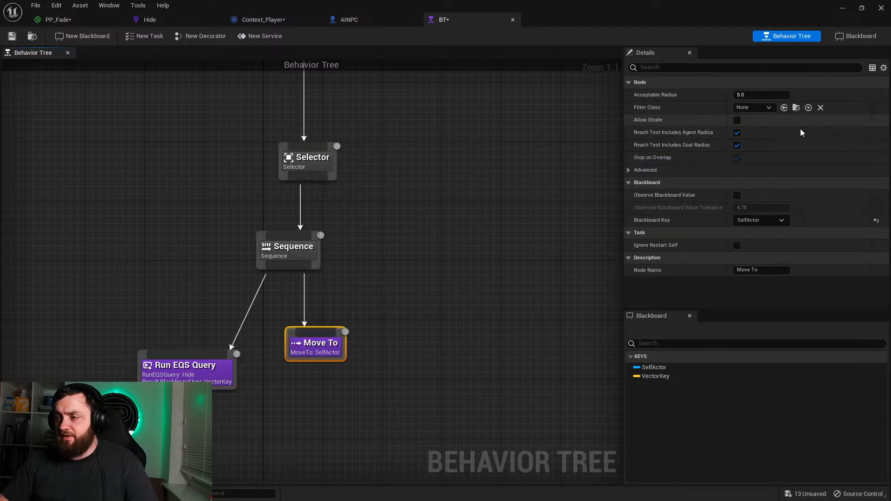
pyautogui.click(760, 221)
pyautogui.click(758, 244)
pyautogui.moveTo(328, 352); pyautogui.dragTo(328, 382)
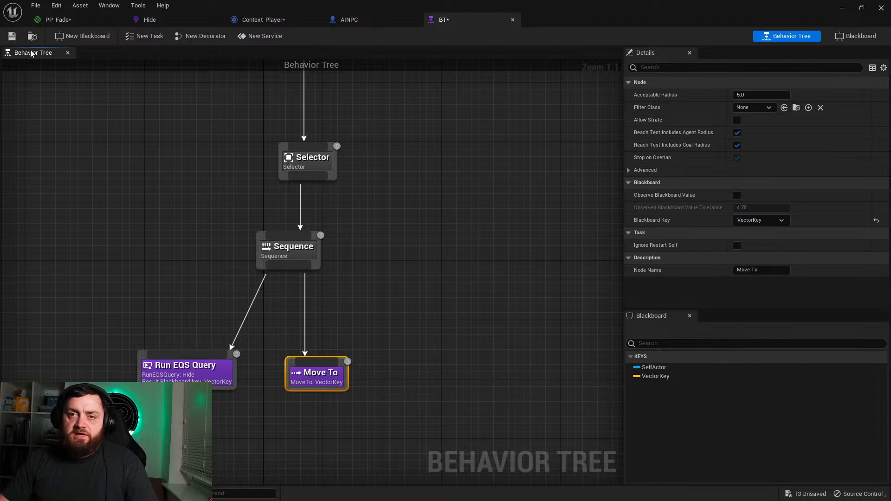
# Step: In AINPC's Event Graph, add a Get AIController node with a Self reference as its Controlled Actor
pyautogui.click(345, 21)
pyautogui.click(410, 54)
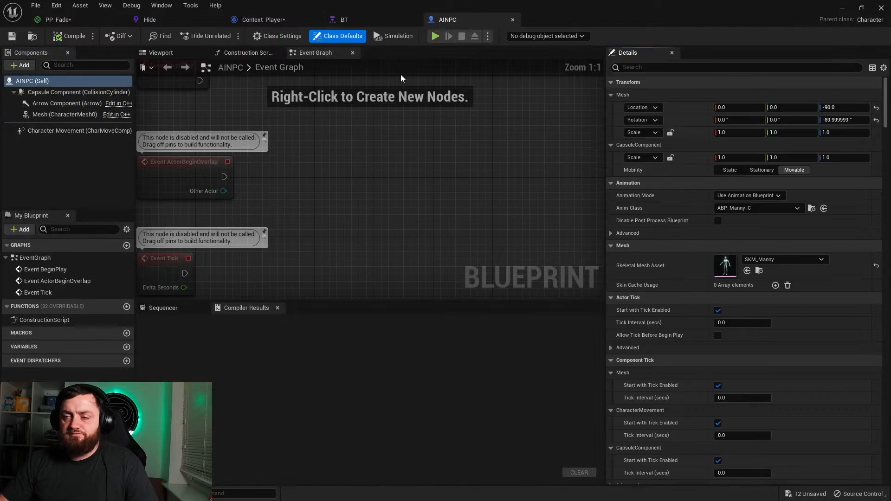
pyautogui.moveTo(274, 139); pyautogui.dragTo(333, 220, button='right')
pyautogui.moveTo(243, 164); pyautogui.dragTo(362, 151)
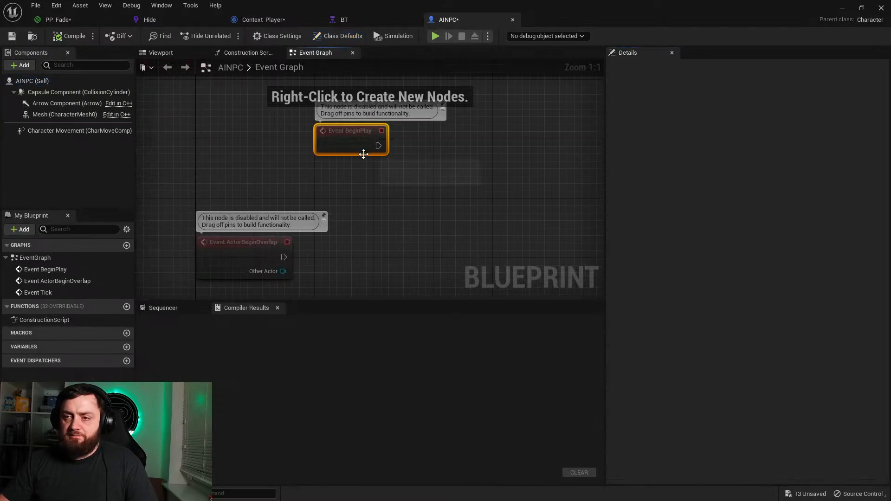
pyautogui.rightClick(364, 185)
pyautogui.write('getaicontroll')
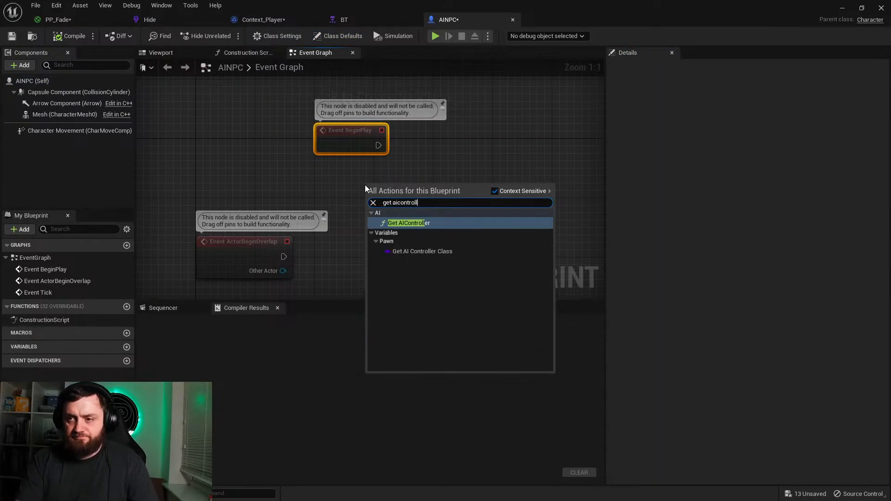
pyautogui.press('Return')
pyautogui.moveTo(376, 209); pyautogui.dragTo(403, 211)
pyautogui.write('self')
pyautogui.press('Return')
# Step: Add a Run Behavior Tree node targeting the AI controller, execute it from Event BeginPlay, and assign BT as its BTAsset
pyautogui.moveTo(504, 188); pyautogui.dragTo(553, 163)
pyautogui.write('run beh')
pyautogui.press('Return')
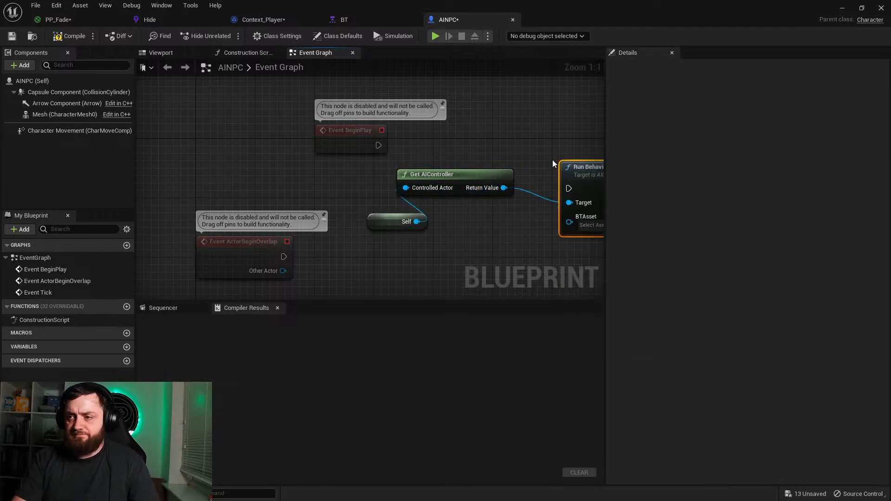
pyautogui.moveTo(568, 177); pyautogui.dragTo(568, 132)
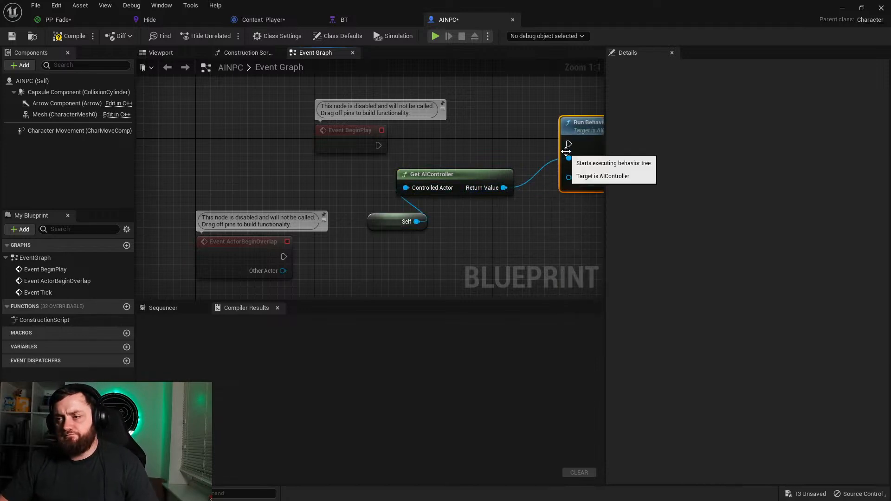
pyautogui.moveTo(395, 154); pyautogui.dragTo(379, 146)
pyautogui.moveTo(397, 181); pyautogui.dragTo(160, 186, button='right')
pyautogui.click(367, 185)
pyautogui.click(367, 230)
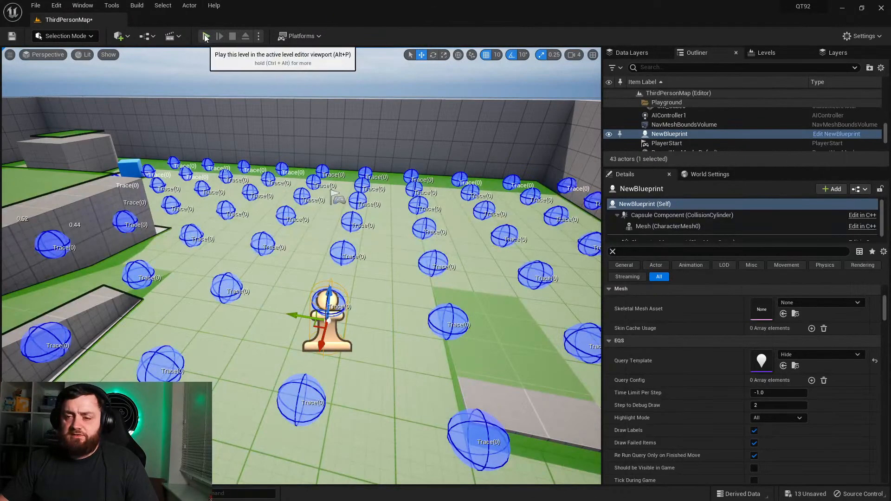
# Step: In Context_Player's Provide Single Actor function, feed Get Player Character into the Return Node's Resulting Actor instead of Get Actor Of Class
pyautogui.click(34, 493)
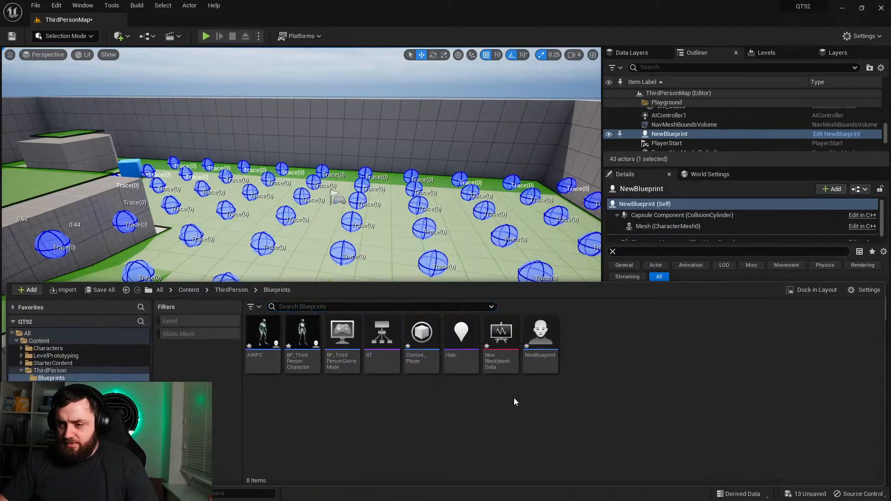
pyautogui.doubleClick(422, 360)
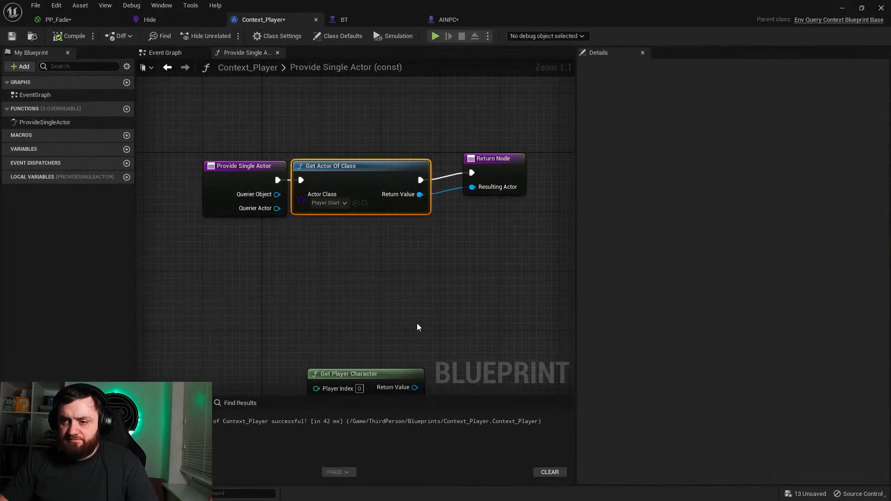
pyautogui.moveTo(415, 328); pyautogui.dragTo(385, 291, button='right')
pyautogui.moveTo(341, 346); pyautogui.dragTo(348, 227)
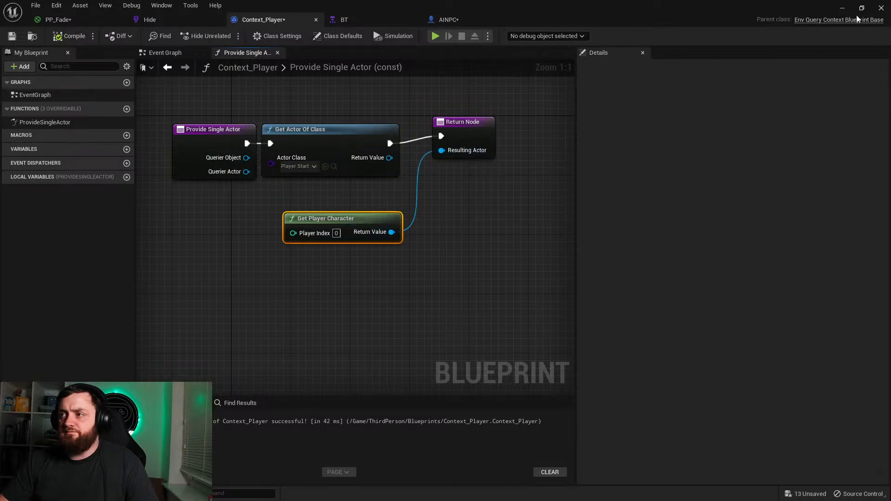
# Step: Play the level briefly to check for the AI character, and stop the session
pyautogui.click(842, 9)
pyautogui.click(210, 37)
pyautogui.click(327, 149)
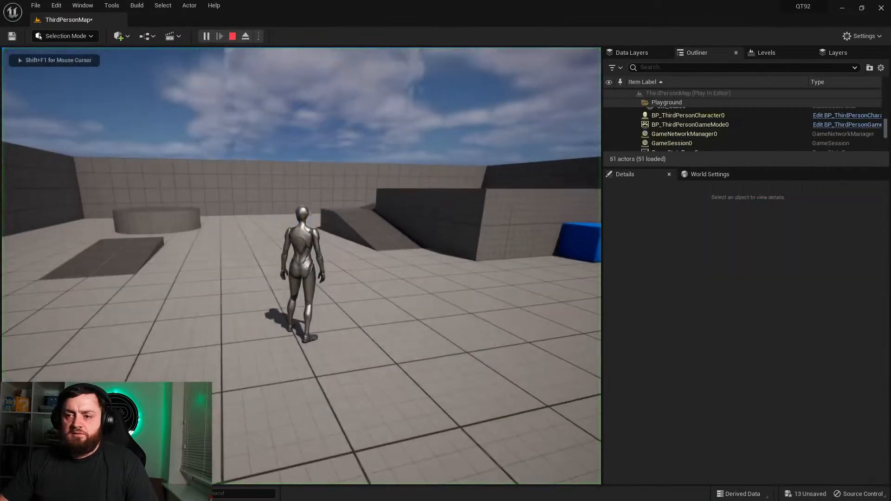
pyautogui.press('Escape')
# Step: Place AINPC in the level beside the EQS testing pawn and play-test its hiding by running the player around the blocks
pyautogui.click(29, 494)
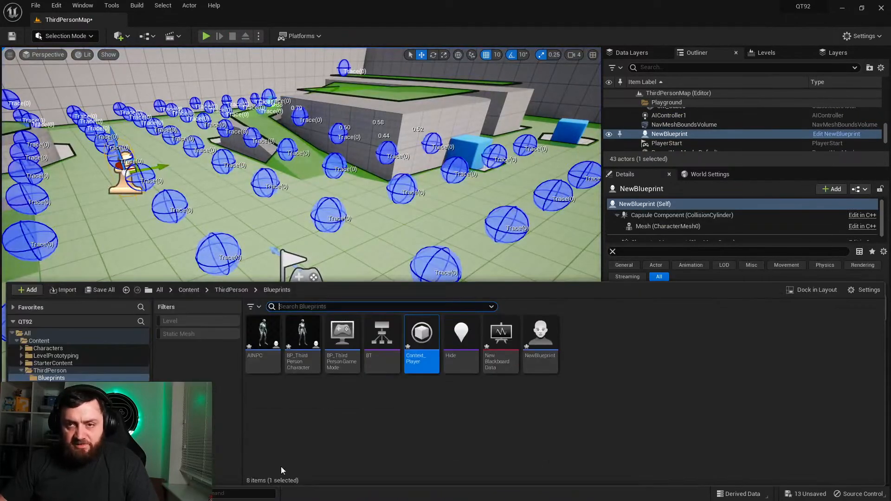
pyautogui.moveTo(260, 341); pyautogui.dragTo(132, 158)
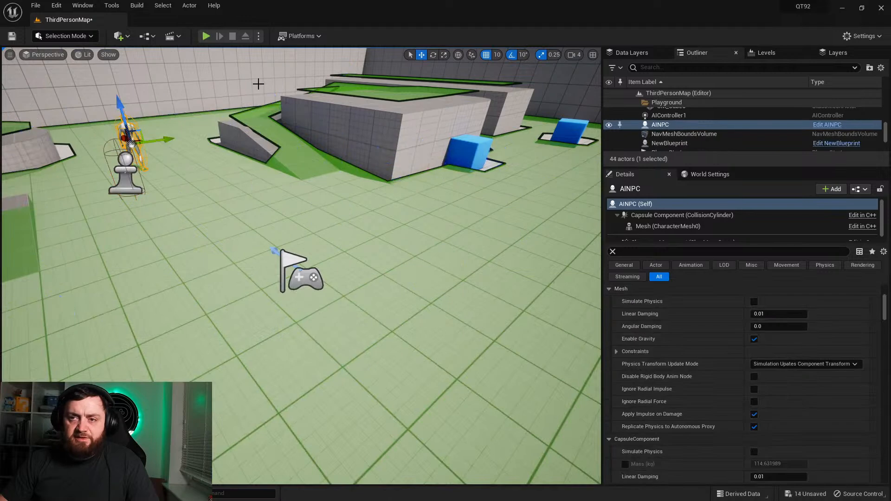
pyautogui.click(206, 35)
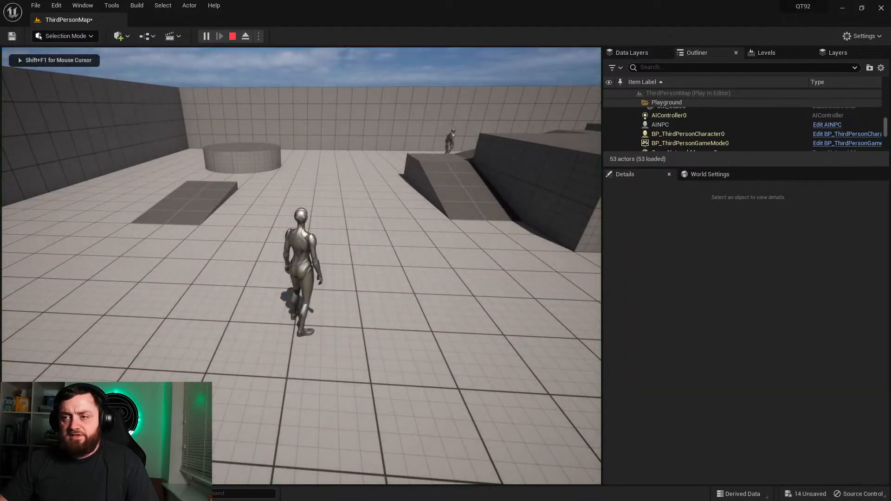
pyautogui.press('w')
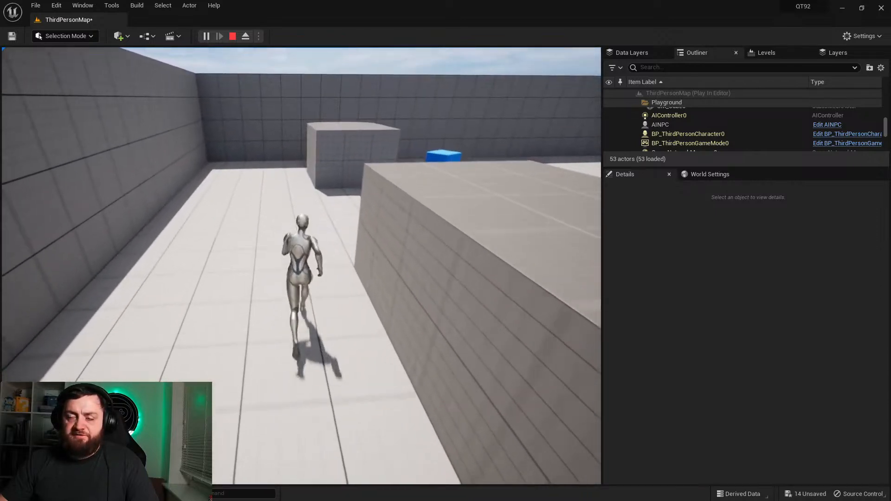
pyautogui.hotkey('shift', 'F1')
pyautogui.press('Escape')
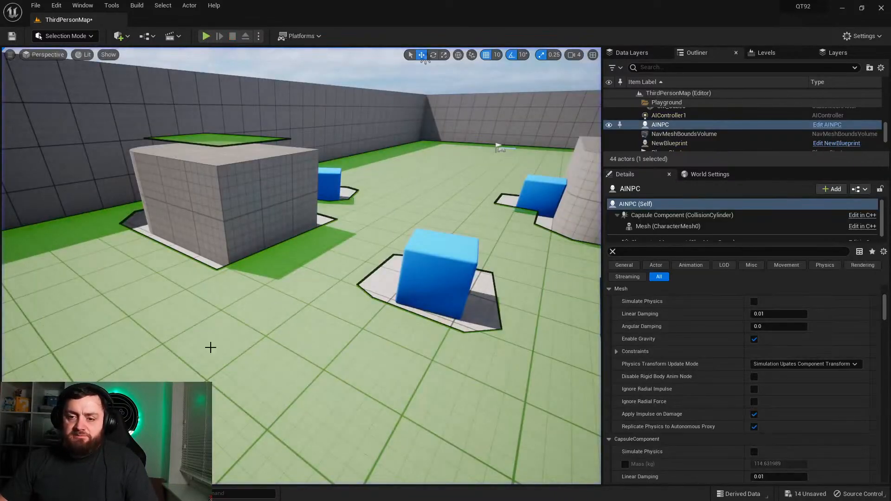
# Step: Add a Distance test to the SimpleGrid generator in the Hide environment query
pyautogui.click(32, 494)
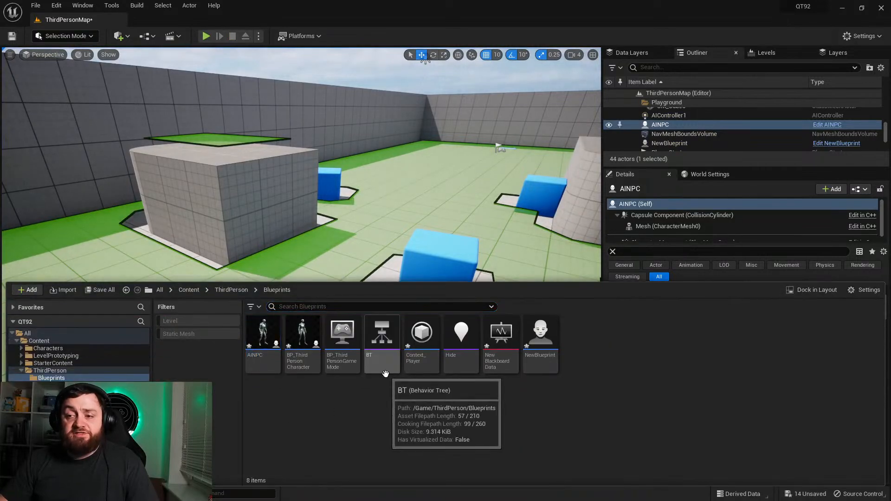
pyautogui.doubleClick(377, 369)
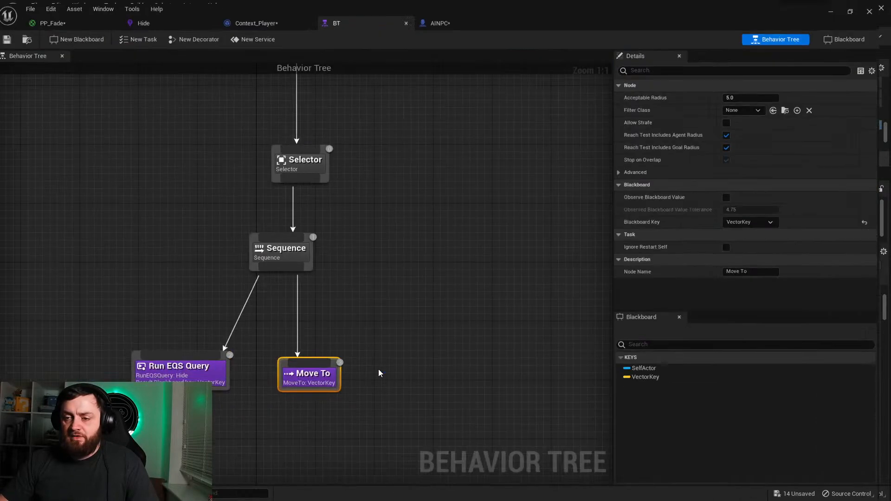
pyautogui.click(176, 21)
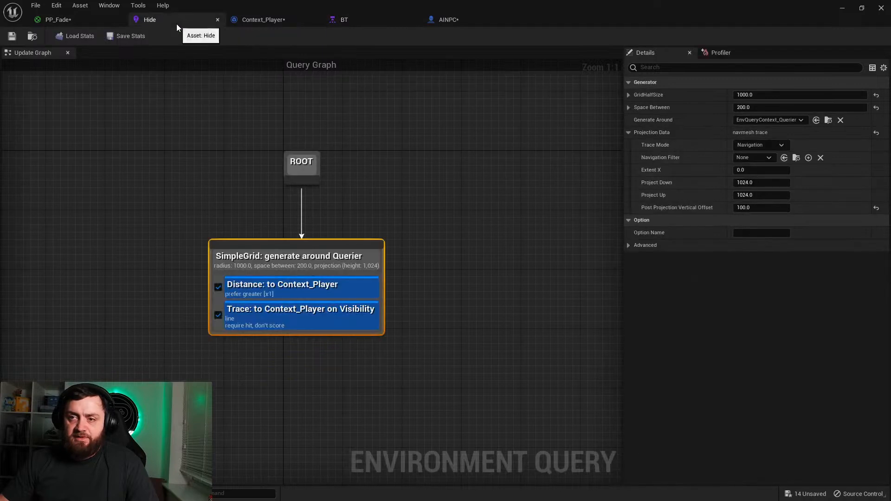
pyautogui.rightClick(305, 271)
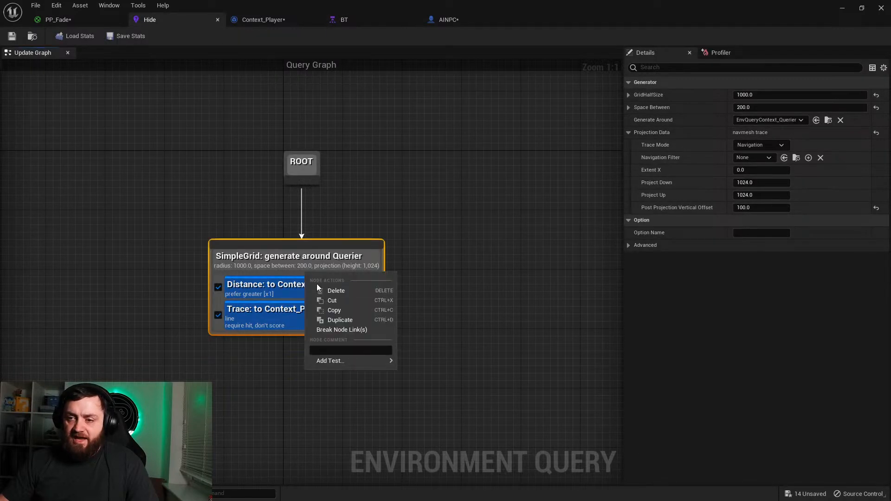
pyautogui.moveTo(362, 364)
pyautogui.click(419, 377)
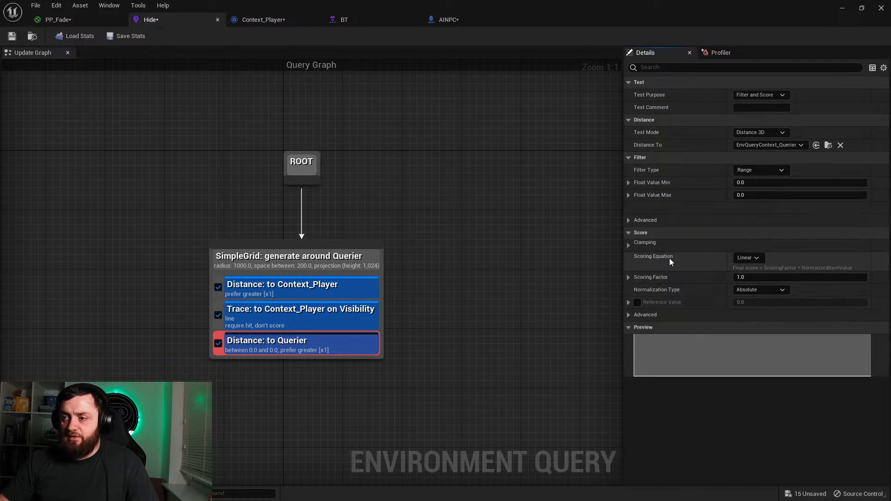
# Step: Set the new Distance test's Test Purpose to Score Only and its Scoring Equation to Inverse Linear
pyautogui.click(757, 95)
pyautogui.click(753, 113)
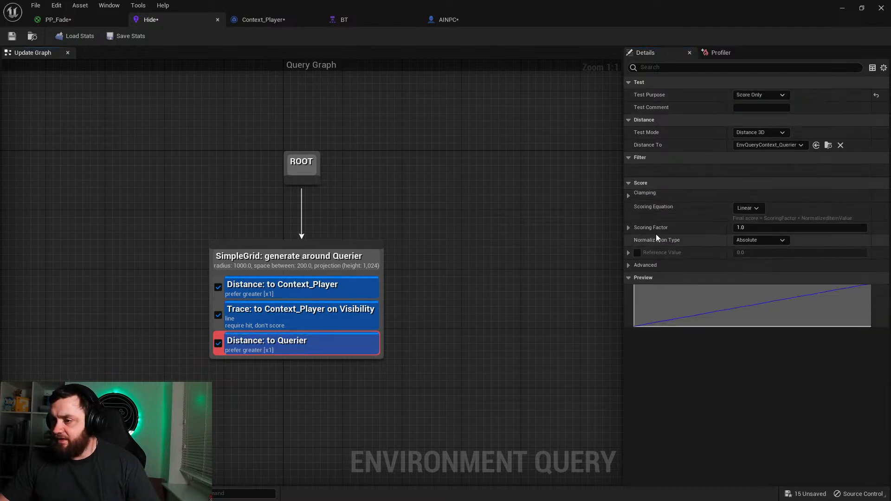
pyautogui.click(748, 208)
pyautogui.click(764, 251)
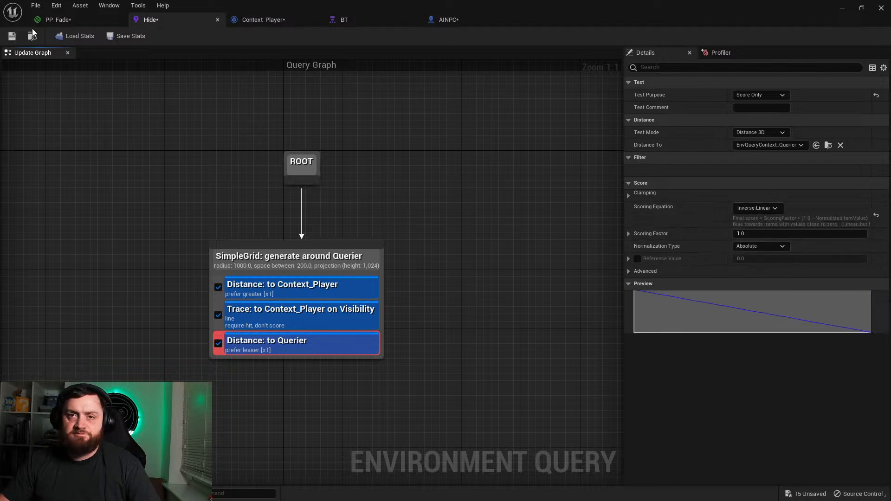
# Step: Play-test the level, chasing AINPC around the blocks to check its hiding, and stop the session to survey the level
pyautogui.click(844, 8)
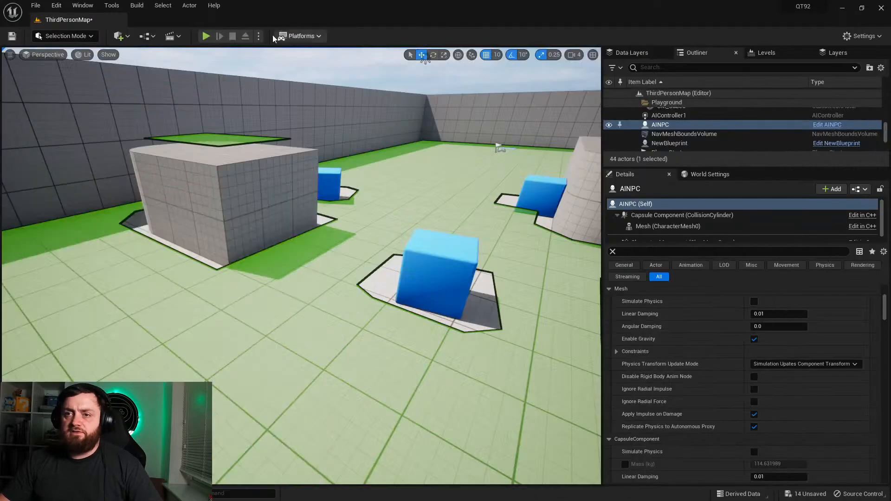
pyautogui.click(206, 37)
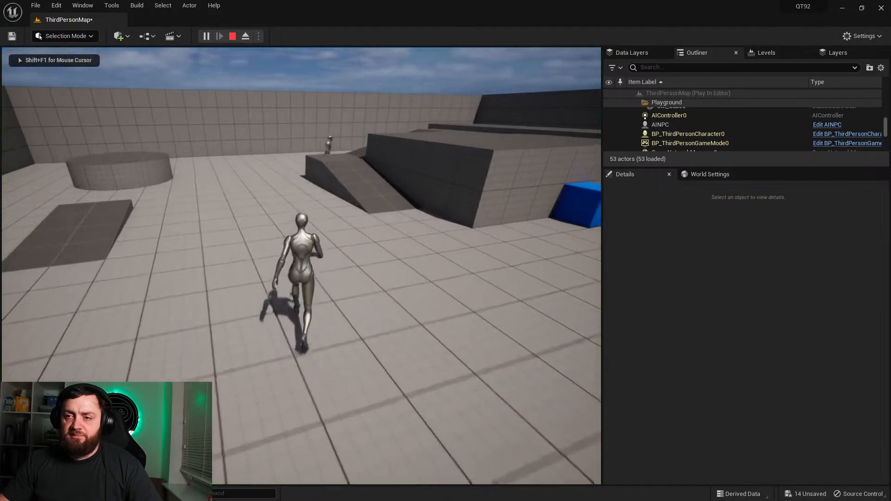
pyautogui.press('w')
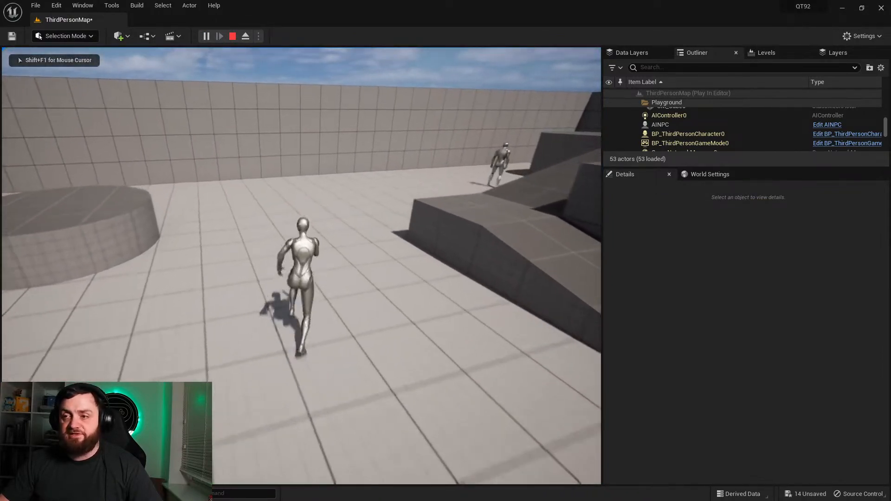
pyautogui.press('a')
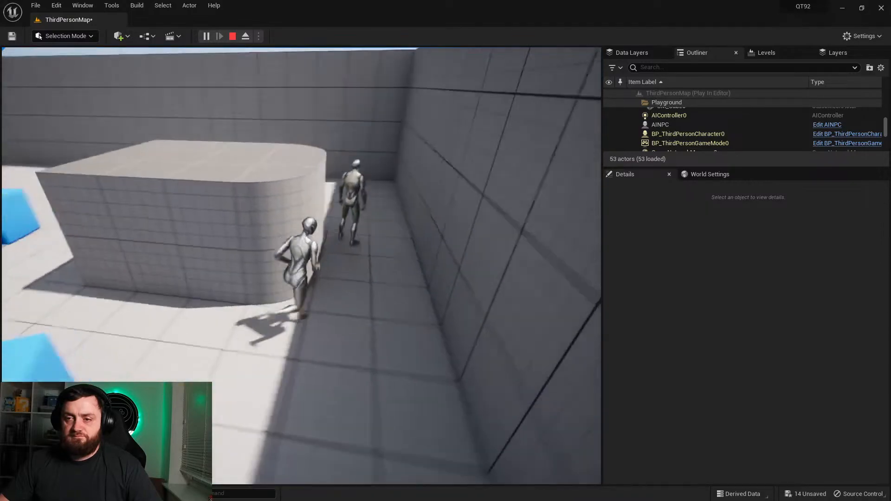
pyautogui.press('w')
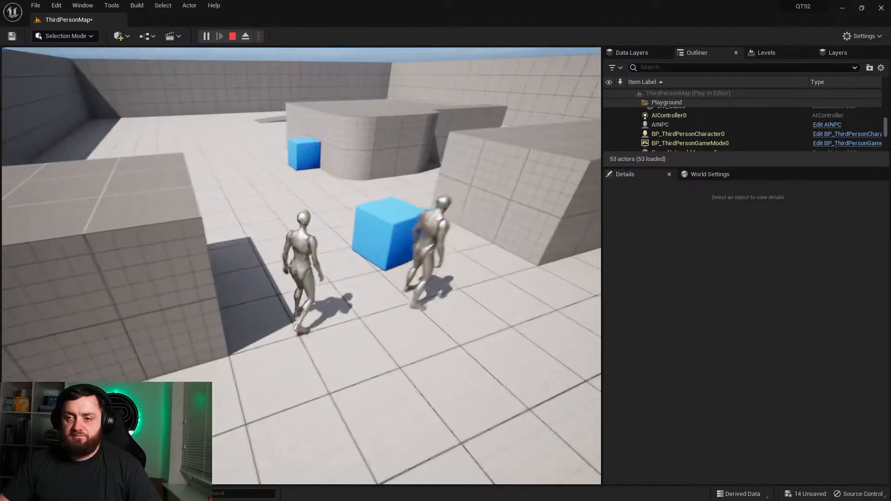
pyautogui.press('Escape')
pyautogui.moveTo(342, 282); pyautogui.dragTo(375, 343, button='right')
pyautogui.press('s')
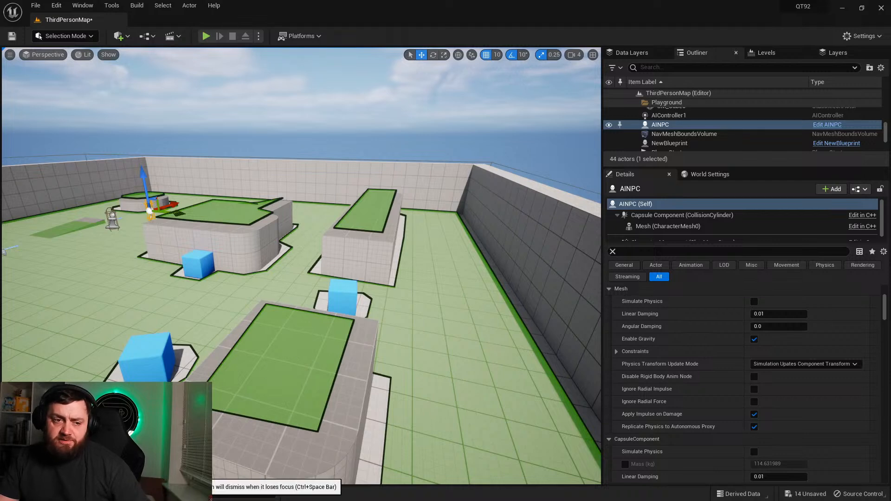
# Step: Open the BP_ThirdPersonCharacter blueprint and go to the start of its Shift Queue function
pyautogui.click(37, 494)
pyautogui.click(268, 408)
pyautogui.doubleClick(302, 344)
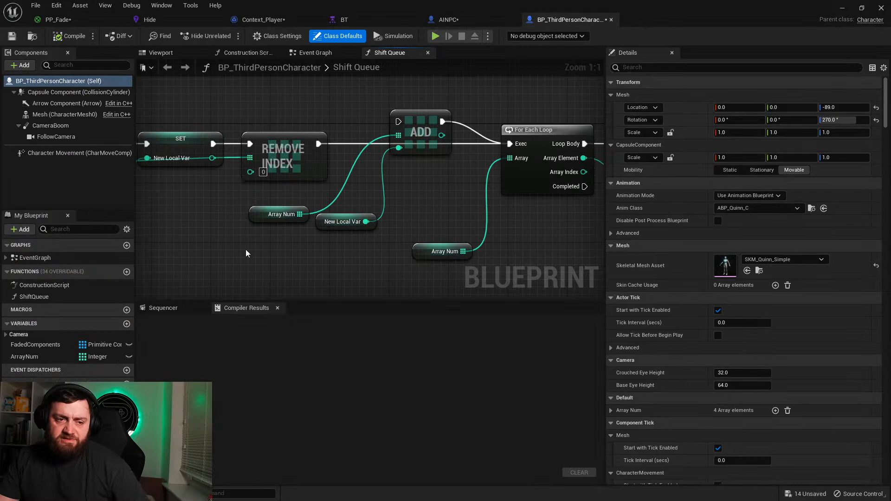
pyautogui.moveTo(282, 240); pyautogui.dragTo(548, 254, button='right')
pyautogui.moveTo(403, 194); pyautogui.dragTo(580, 233, button='right')
# Step: Insert a For Loop between the Shift Queue entry and the SET node, and tidy the nodes' alignment
pyautogui.moveTo(499, 194); pyautogui.dragTo(406, 164)
pyautogui.write('forloo')
pyautogui.press('BackSpace')
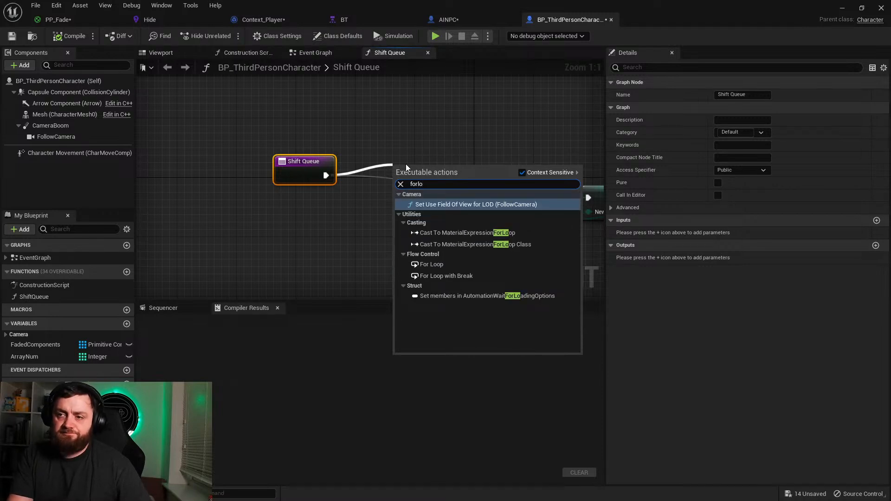
pyautogui.click(473, 266)
pyautogui.moveTo(513, 191); pyautogui.dragTo(550, 154, button='right')
pyautogui.moveTo(444, 126); pyautogui.dragTo(436, 125)
pyautogui.moveTo(351, 130); pyautogui.dragTo(335, 124)
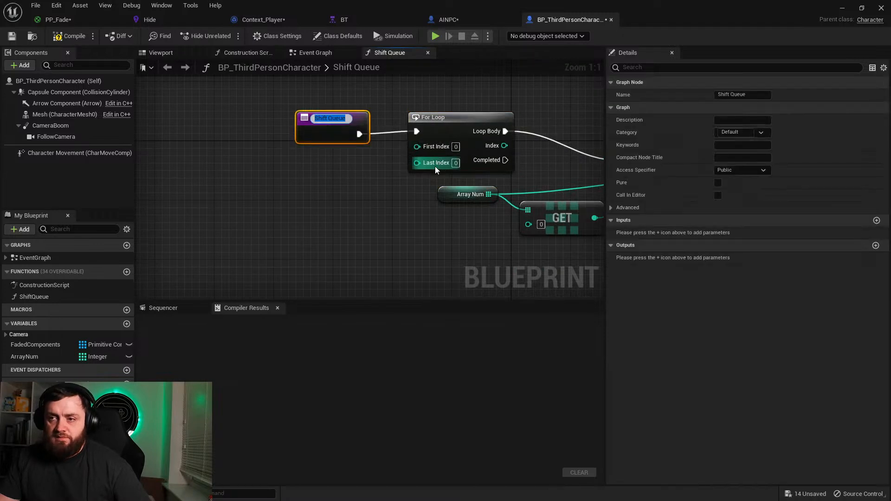
pyautogui.click(379, 163)
pyautogui.click(311, 134)
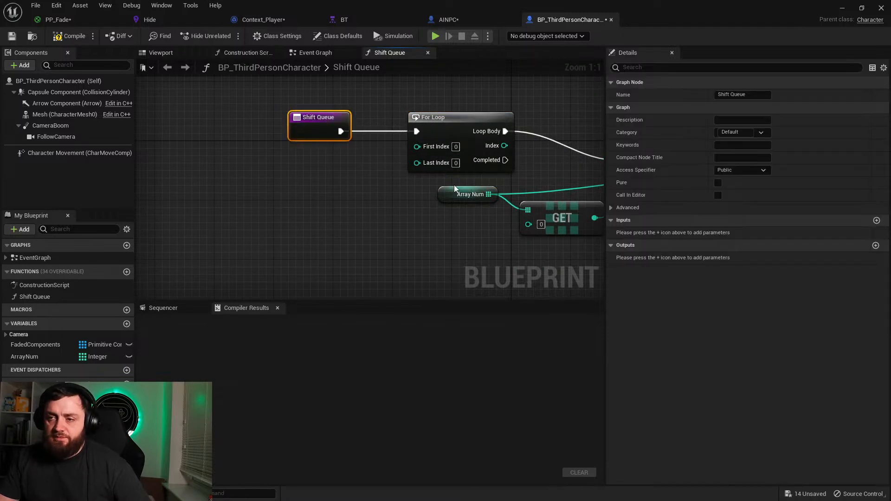
# Step: Add an ArrayNum getter with a Last Index node and connect it to the For Loop's Last Index input
pyautogui.moveTo(28, 356); pyautogui.dragTo(320, 191)
pyautogui.click(246, 213)
pyautogui.write('last index')
pyautogui.press('Return')
pyautogui.moveTo(343, 194); pyautogui.dragTo(306, 172)
pyautogui.moveTo(377, 181); pyautogui.dragTo(417, 163)
pyautogui.moveTo(408, 161); pyautogui.dragTo(273, 146, button='right')
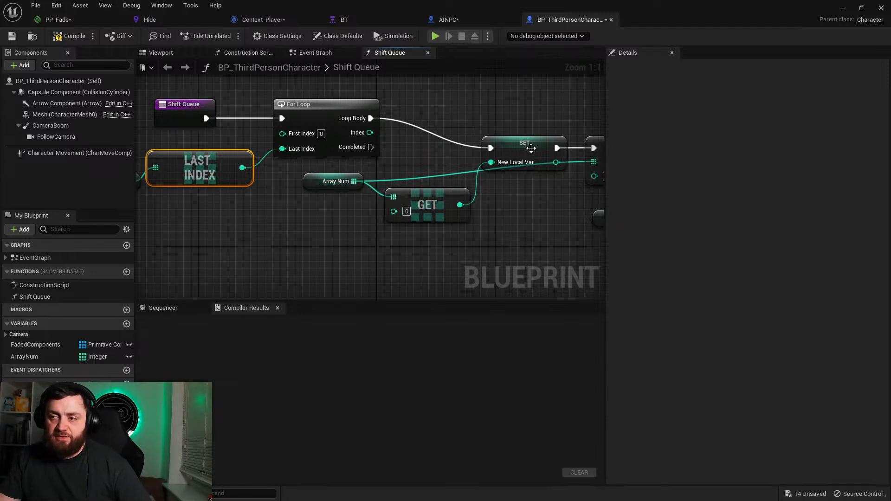
# Step: Delete the For Each Loop, its Print String and conversion node, and the Array Num getter feeding it
pyautogui.moveTo(588, 175); pyautogui.dragTo(305, 184, button='right')
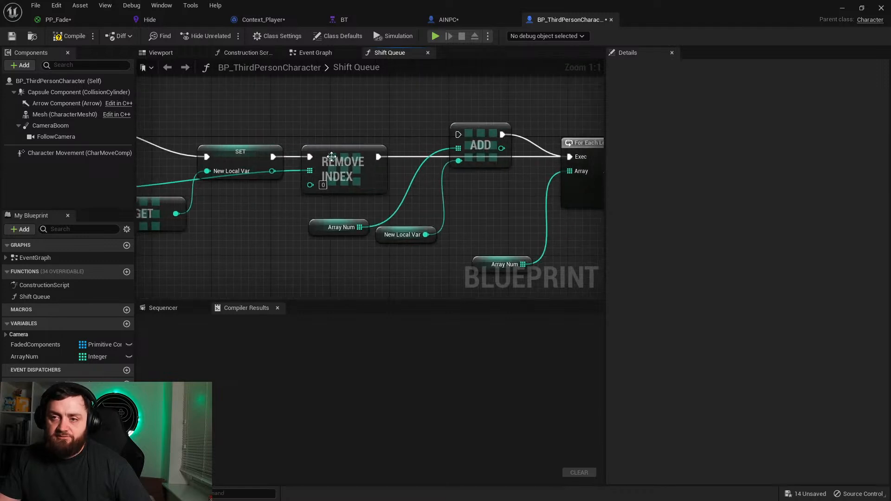
pyautogui.moveTo(430, 189); pyautogui.dragTo(235, 164, button='right')
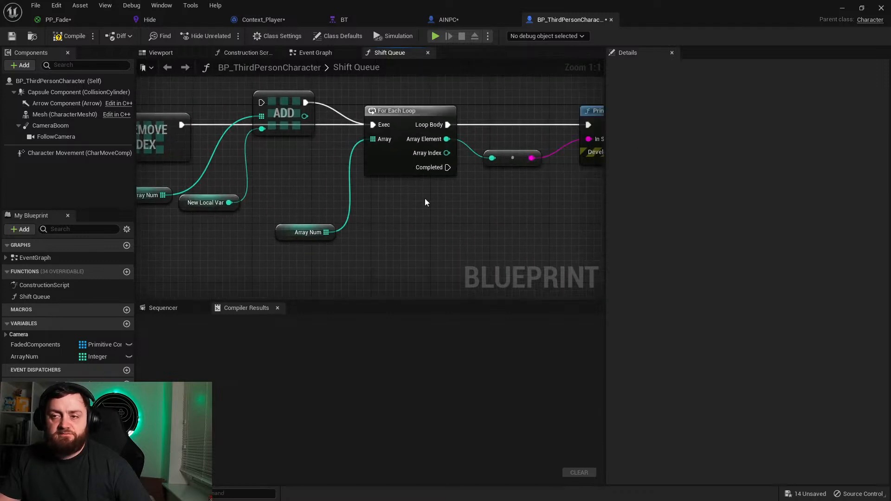
pyautogui.moveTo(354, 213); pyautogui.dragTo(398, 247, button='right')
pyautogui.moveTo(522, 192); pyautogui.dragTo(434, 190, button='right')
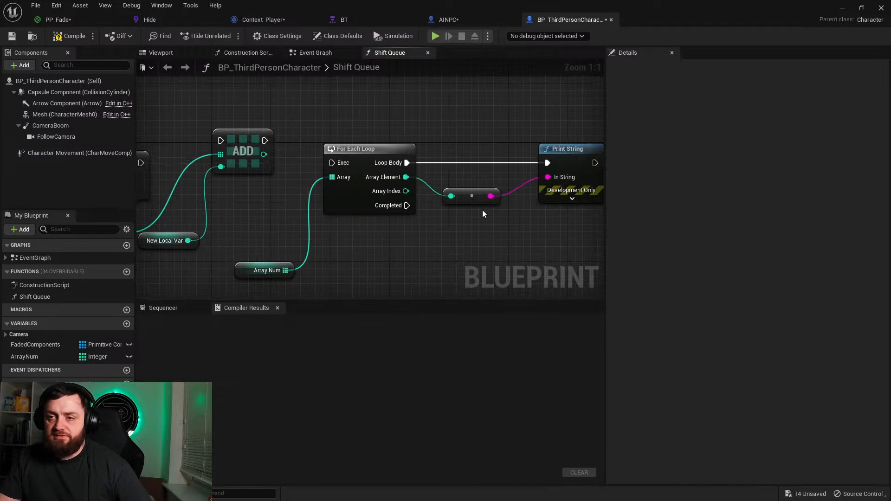
pyautogui.moveTo(566, 246); pyautogui.dragTo(348, 173)
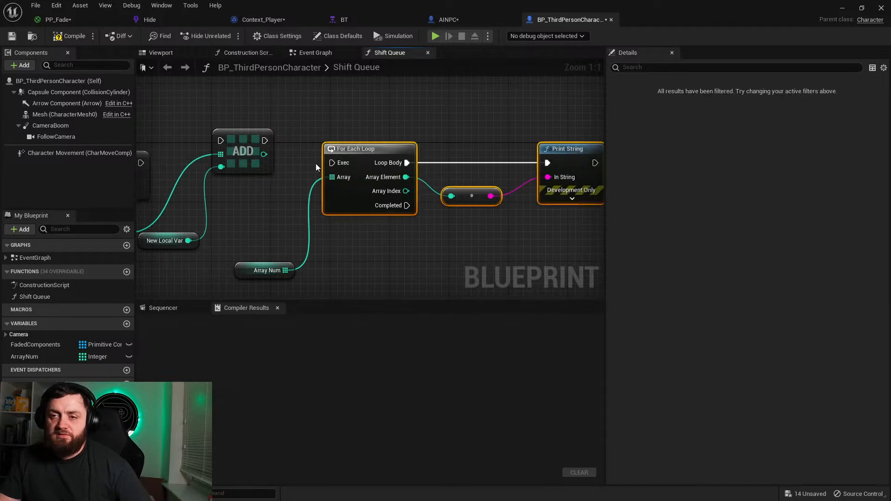
pyautogui.keyDown('ctrl'); pyautogui.click(265, 271); pyautogui.keyUp('ctrl')
pyautogui.press('Delete')
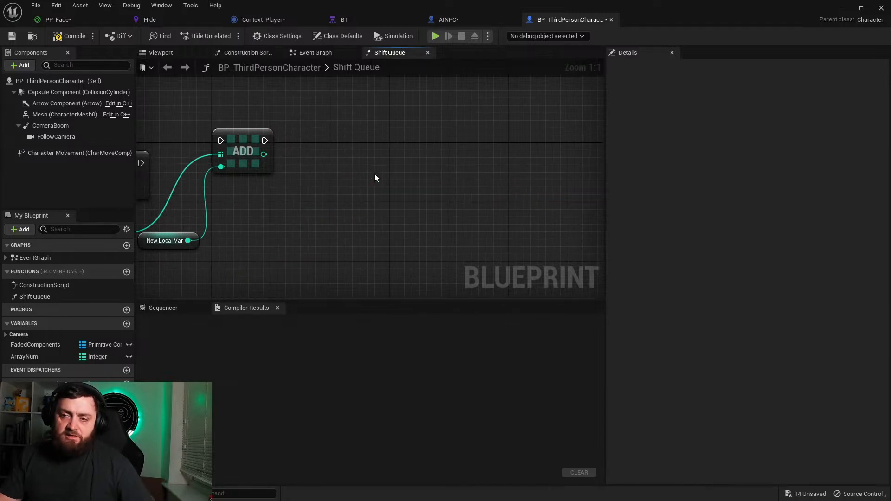
# Step: Delete the array Add node together with its New Local Var and Array Num getters
pyautogui.moveTo(375, 177); pyautogui.dragTo(582, 177, button='right')
pyautogui.moveTo(522, 255); pyautogui.dragTo(435, 115)
pyautogui.press('Delete')
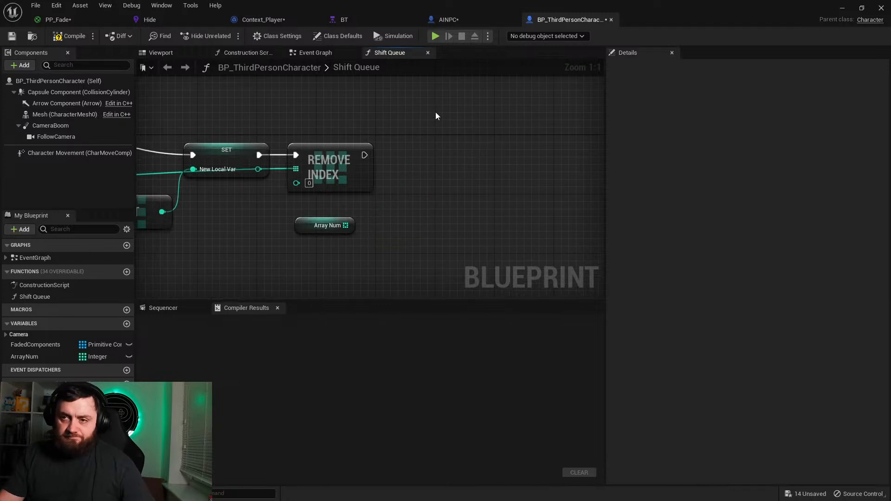
pyautogui.moveTo(424, 233); pyautogui.dragTo(283, 218)
pyautogui.press('Delete')
pyautogui.moveTo(272, 198); pyautogui.dragTo(515, 193, button='right')
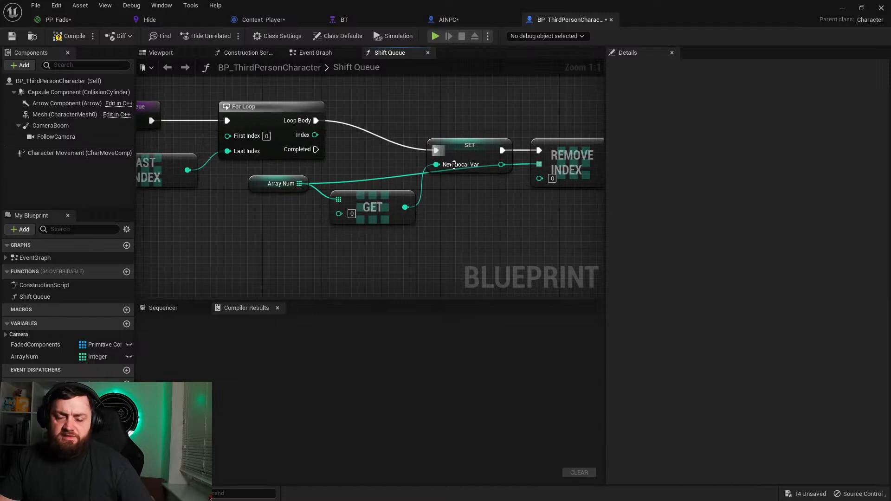
# Step: Promote the first Array Num output to a local variable and insert its SET node between Shift Queue and the For Loop
pyautogui.moveTo(445, 214); pyautogui.dragTo(326, 180, button='right')
pyautogui.moveTo(441, 175); pyautogui.dragTo(703, 193, button='right')
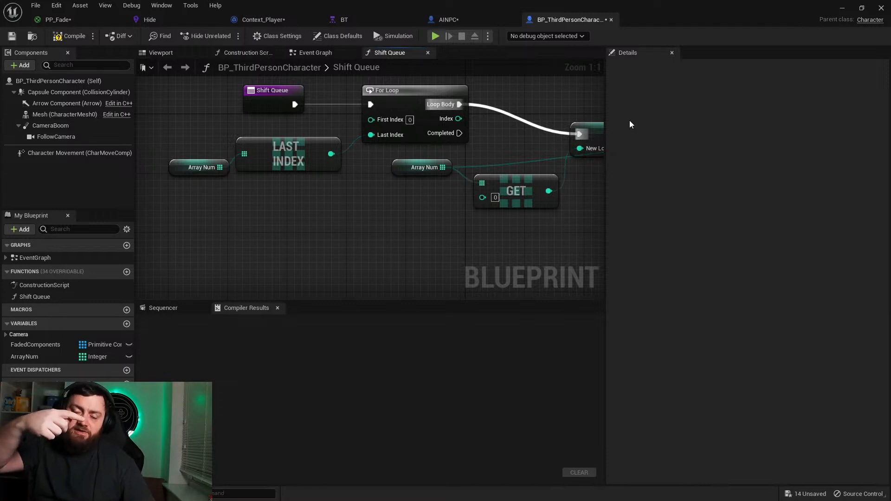
pyautogui.moveTo(170, 164); pyautogui.dragTo(315, 207, button='right')
pyautogui.click(312, 205)
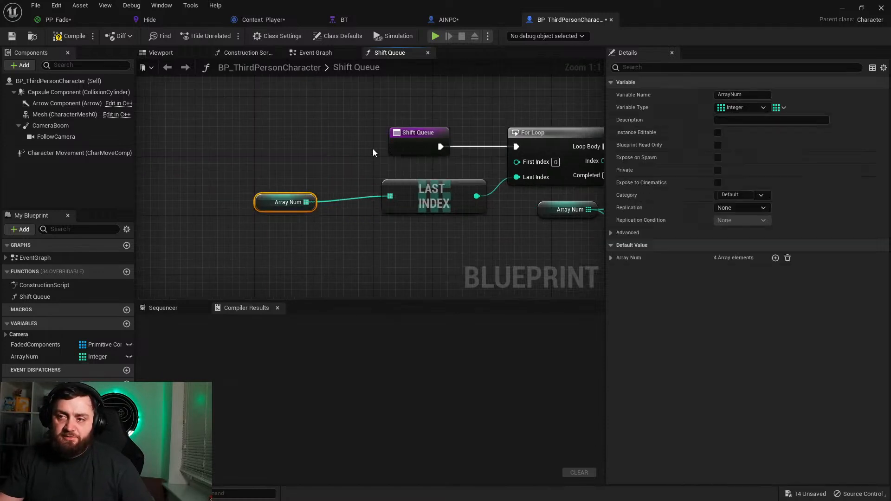
pyautogui.moveTo(390, 152); pyautogui.dragTo(220, 152)
pyautogui.rightClick(305, 203)
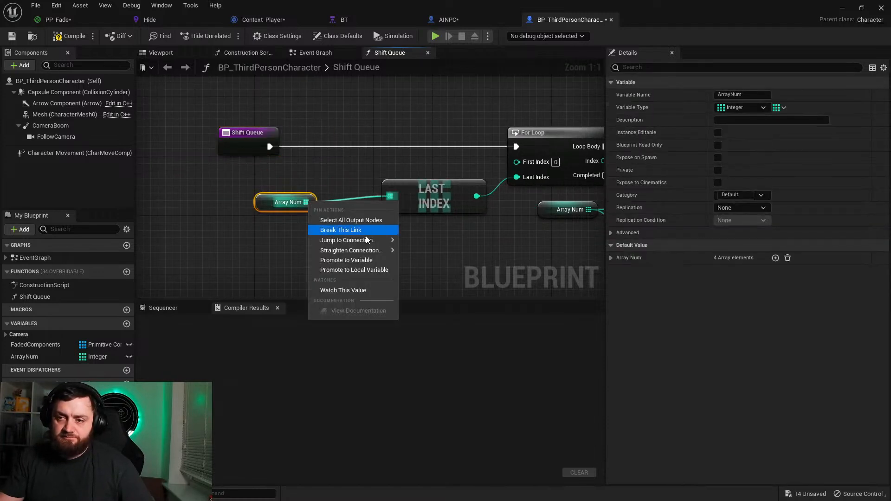
pyautogui.click(354, 269)
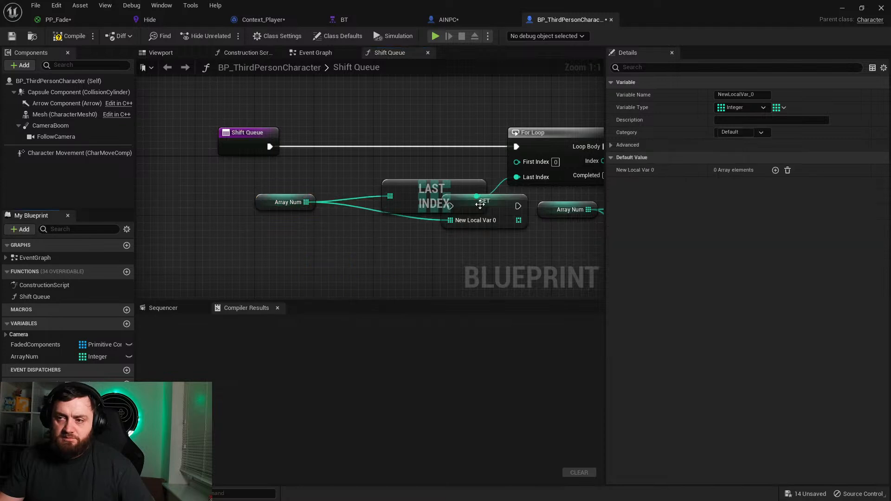
pyautogui.moveTo(480, 204); pyautogui.dragTo(362, 138)
pyautogui.moveTo(270, 147); pyautogui.dragTo(332, 139)
pyautogui.moveTo(399, 140); pyautogui.dragTo(374, 147)
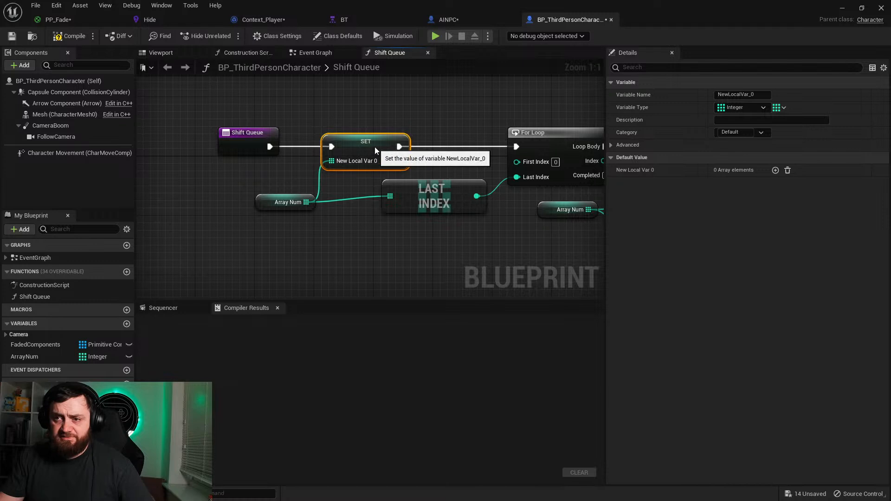
# Step: Replace the Array Num getter feeding Get and Remove Index with the new local array variable, and move Get lower
pyautogui.moveTo(496, 228); pyautogui.dragTo(185, 236, button='right')
pyautogui.moveTo(37, 407); pyautogui.dragTo(237, 217)
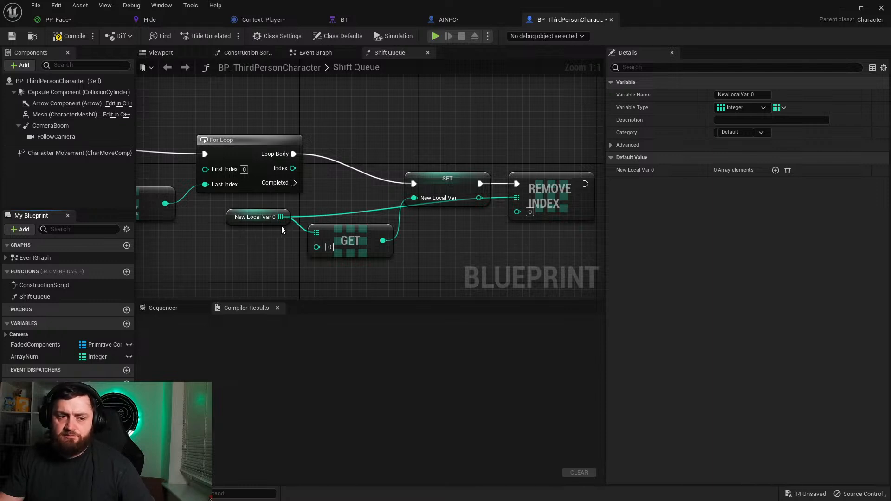
pyautogui.moveTo(341, 242); pyautogui.dragTo(348, 265)
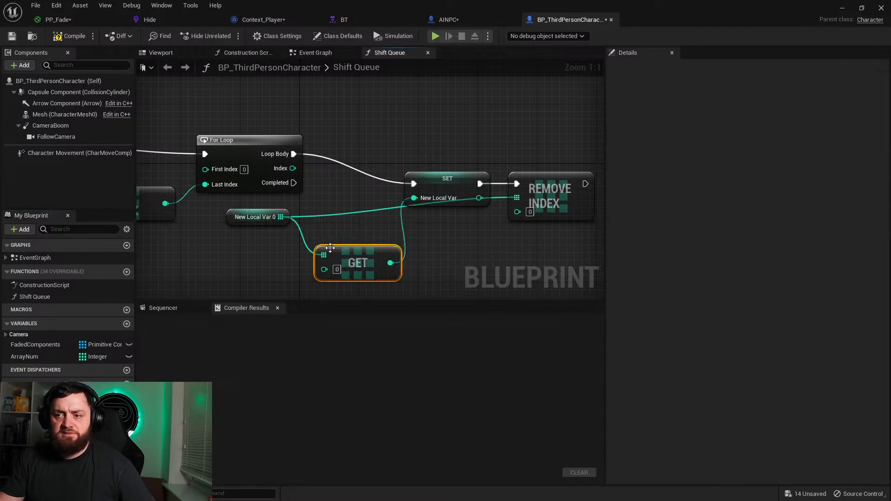
pyautogui.click(437, 204)
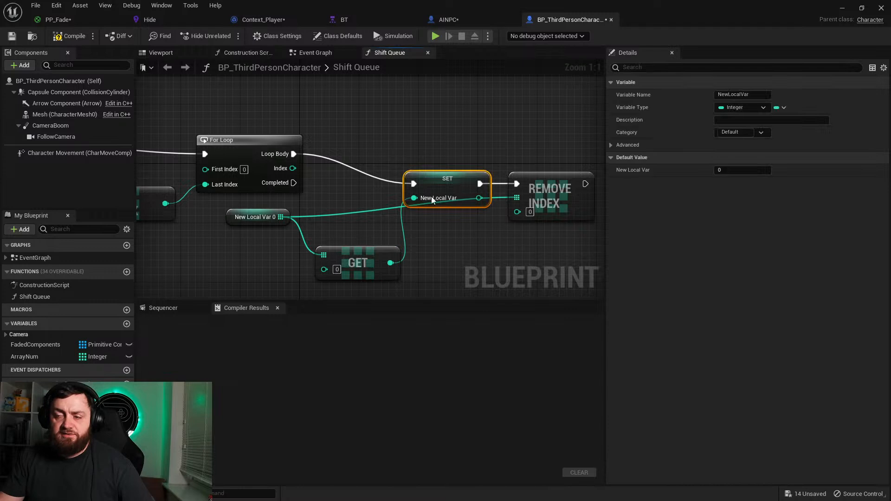
pyautogui.moveTo(538, 185); pyautogui.dragTo(536, 155, button='right')
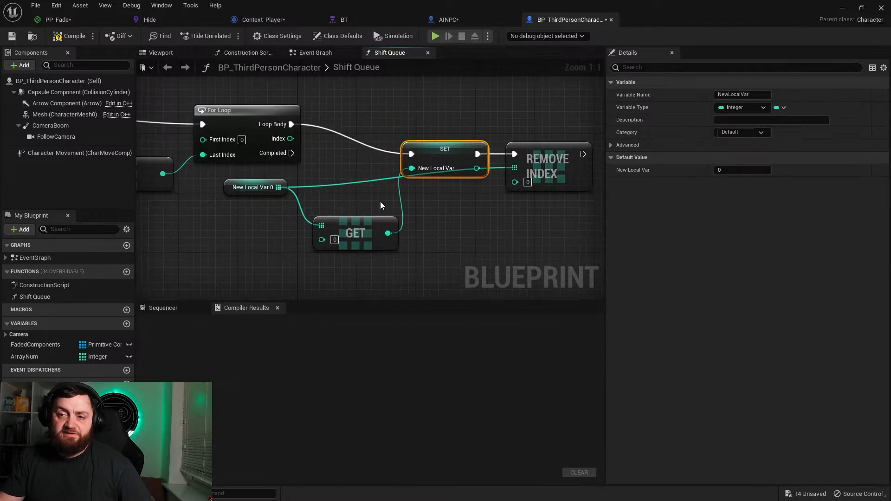
pyautogui.click(236, 192)
pyautogui.moveTo(182, 168); pyautogui.dragTo(413, 215, button='right')
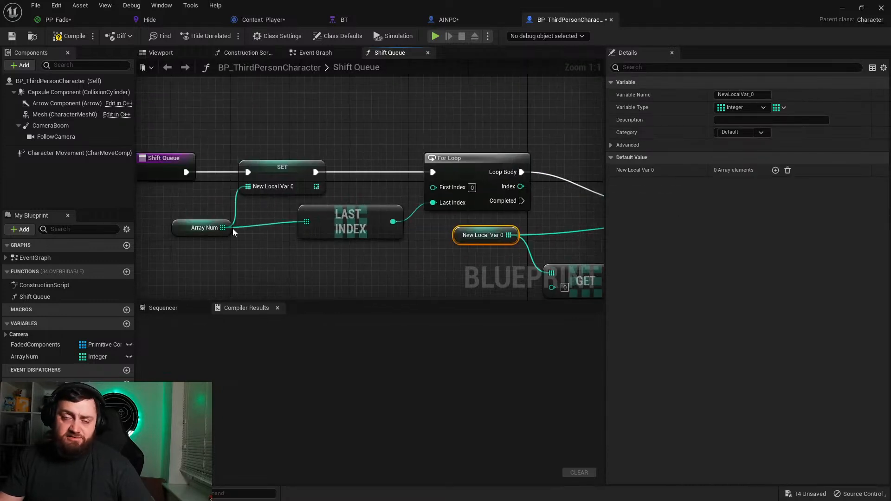
pyautogui.moveTo(347, 205); pyautogui.dragTo(290, 173, button='right')
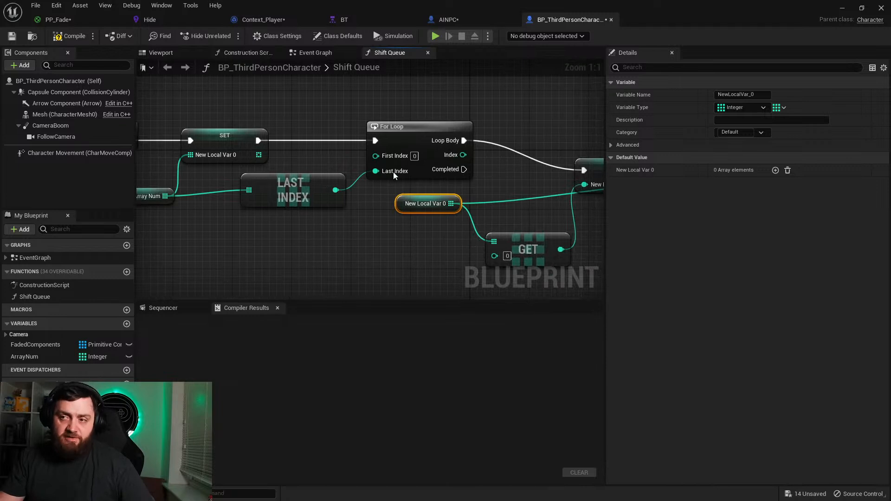
# Step: Add a Print String node after the Remove Index node
pyautogui.moveTo(526, 203); pyautogui.dragTo(291, 165, button='right')
pyautogui.moveTo(414, 106); pyautogui.dragTo(486, 99)
pyautogui.moveTo(359, 151); pyautogui.dragTo(355, 193, button='right')
pyautogui.moveTo(453, 129); pyautogui.dragTo(519, 135)
pyautogui.write('print string')
pyautogui.press('Return')
# Step: Duplicate the local array getter and its Get node, and wire the copied Get's output into Print String's In String
pyautogui.moveTo(303, 214); pyautogui.dragTo(408, 222, button='right')
pyautogui.moveTo(185, 167); pyautogui.dragTo(326, 225)
pyautogui.moveTo(403, 233); pyautogui.dragTo(207, 203, button='right')
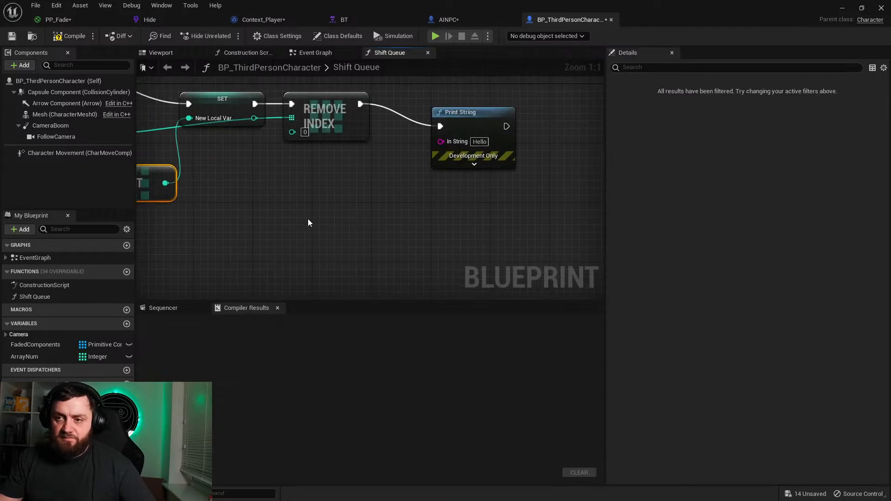
pyautogui.hotkey('ctrl', 'c')
pyautogui.hotkey('ctrl', 'v')
pyautogui.moveTo(452, 246); pyautogui.dragTo(440, 144)
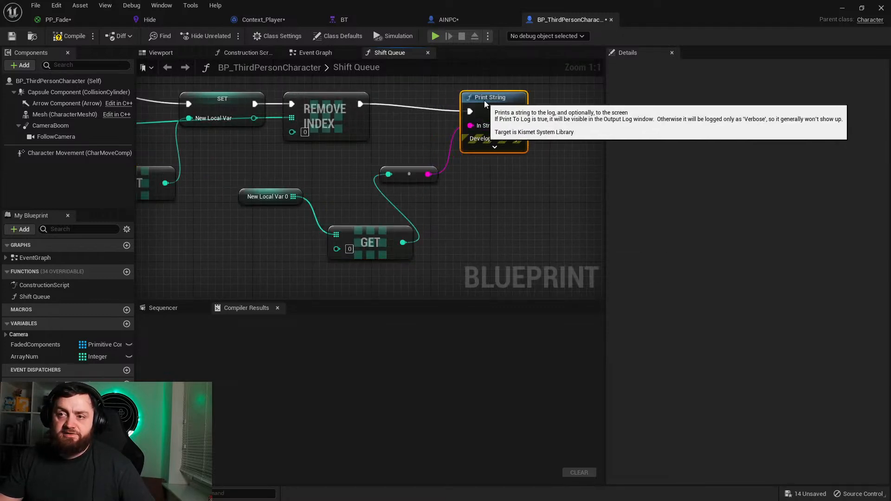
pyautogui.moveTo(484, 101); pyautogui.dragTo(511, 78)
# Step: Compile the blueprint and inspect the Shift Queue graph for the nodes causing compile errors
pyautogui.click(75, 36)
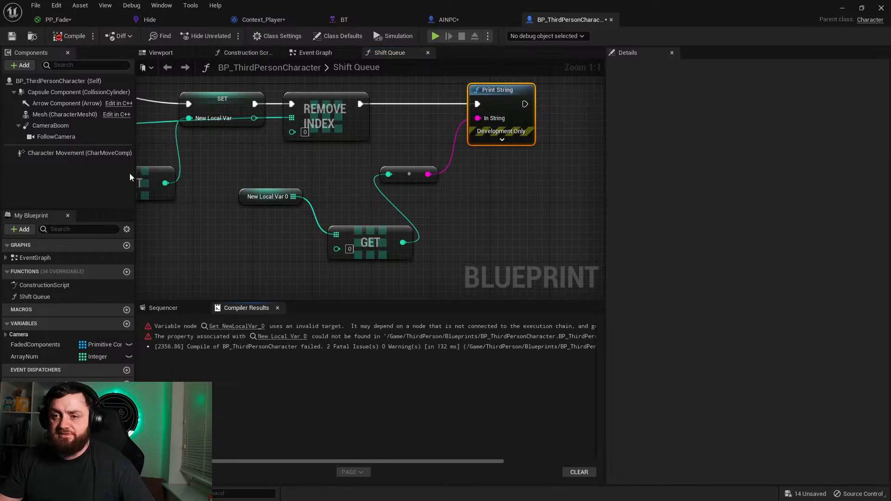
pyautogui.moveTo(220, 248); pyautogui.dragTo(418, 244, button='right')
pyautogui.moveTo(292, 203); pyautogui.dragTo(430, 271, button='right')
pyautogui.moveTo(334, 237); pyautogui.dragTo(515, 258, button='right')
pyautogui.moveTo(361, 205); pyautogui.dragTo(263, 195, button='right')
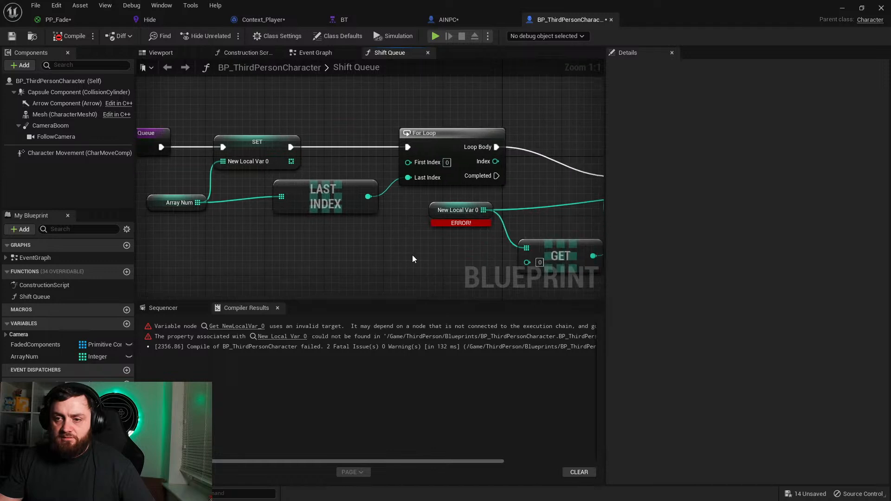
pyautogui.moveTo(491, 238); pyautogui.dragTo(229, 212, button='right')
pyautogui.moveTo(378, 172); pyautogui.dragTo(334, 164)
# Step: Rename the local array variable to LocalArray and recompile the blueprint
pyautogui.click(33, 408)
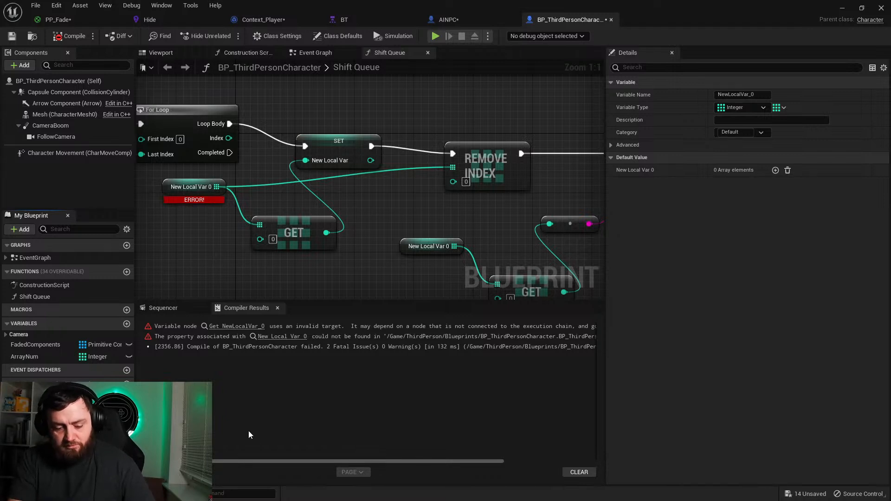
pyautogui.write('LocalArray')
pyautogui.press('Return')
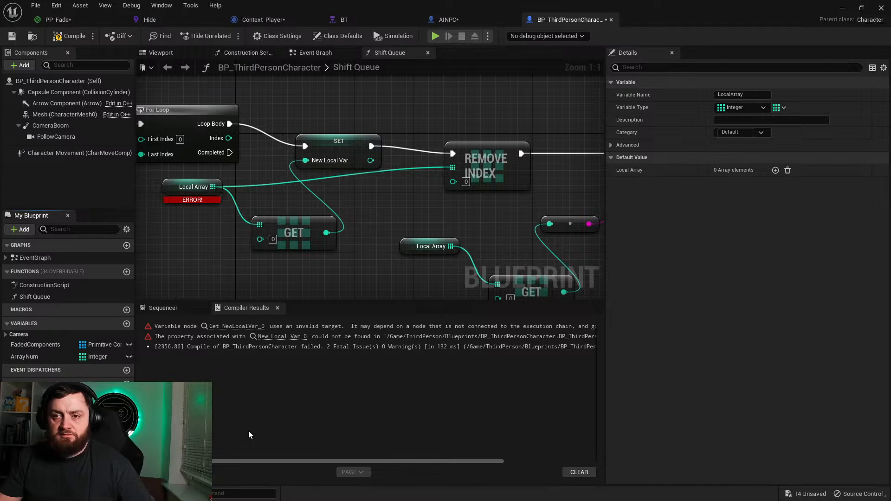
pyautogui.click(74, 37)
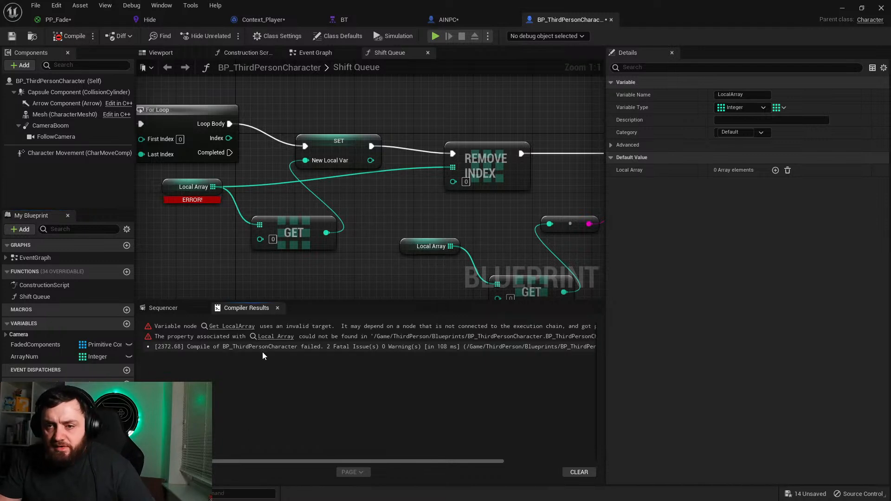
# Step: Locate the failing Local Array getter from the compiler results, disconnect it from Remove Index and Get, and recompile
pyautogui.click(227, 328)
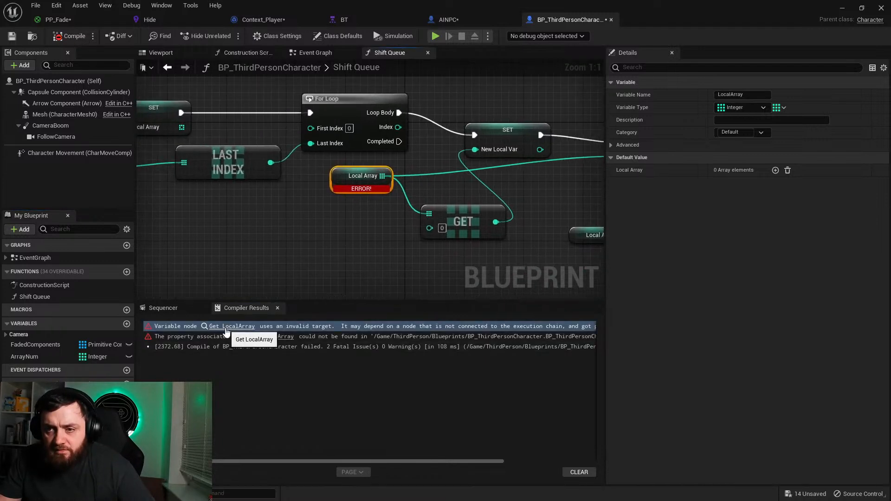
pyautogui.moveTo(368, 243); pyautogui.dragTo(128, 263, button='right')
pyautogui.keyDown('alt'); pyautogui.click(389, 174); pyautogui.keyUp('alt')
pyautogui.moveTo(251, 209); pyautogui.dragTo(417, 219, button='right')
pyautogui.keyDown('alt'); pyautogui.click(315, 204); pyautogui.keyUp('alt')
pyautogui.click(70, 36)
# Step: Test-compile with Local Array wired into Get's array input, and break that connection again
pyautogui.moveTo(315, 203); pyautogui.dragTo(362, 242)
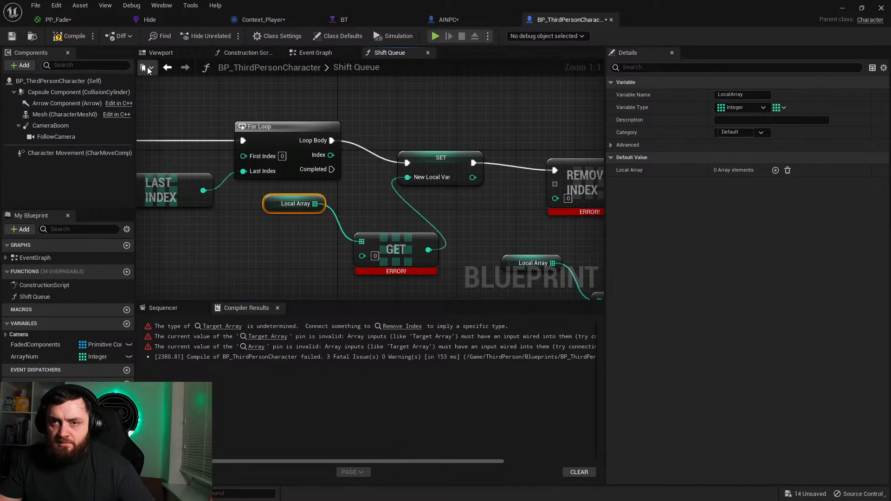
pyautogui.click(70, 35)
pyautogui.keyDown('alt'); pyautogui.click(362, 241); pyautogui.keyUp('alt')
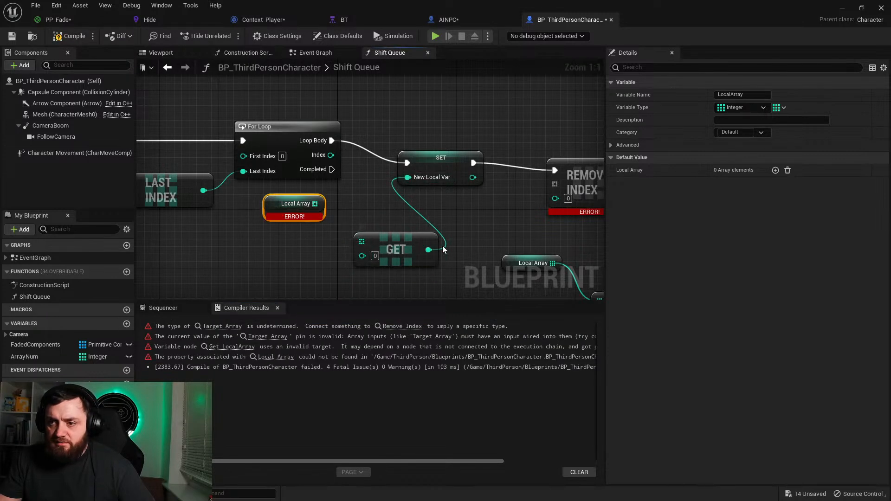
# Step: Disconnect Get's output from the SET node and, after recompiling, wire Local Array into Get's array input
pyautogui.keyDown('alt'); pyautogui.click(428, 250); pyautogui.keyUp('alt')
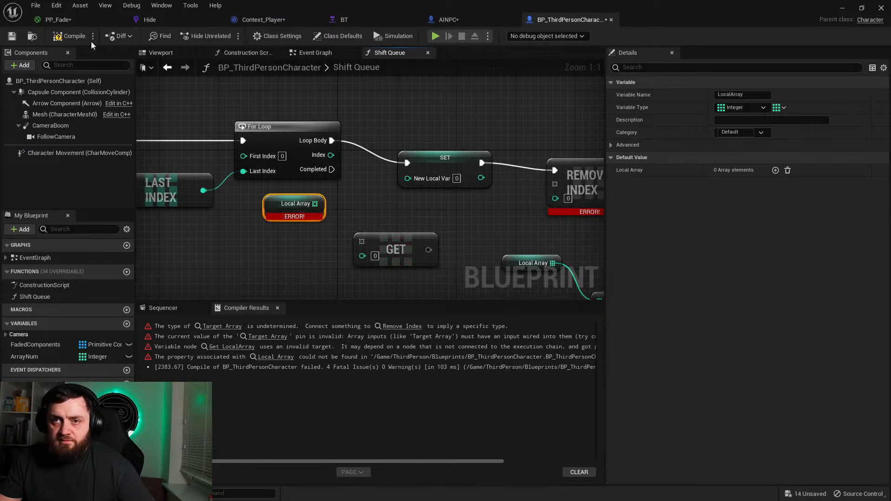
pyautogui.click(70, 36)
pyautogui.moveTo(314, 203); pyautogui.dragTo(361, 242)
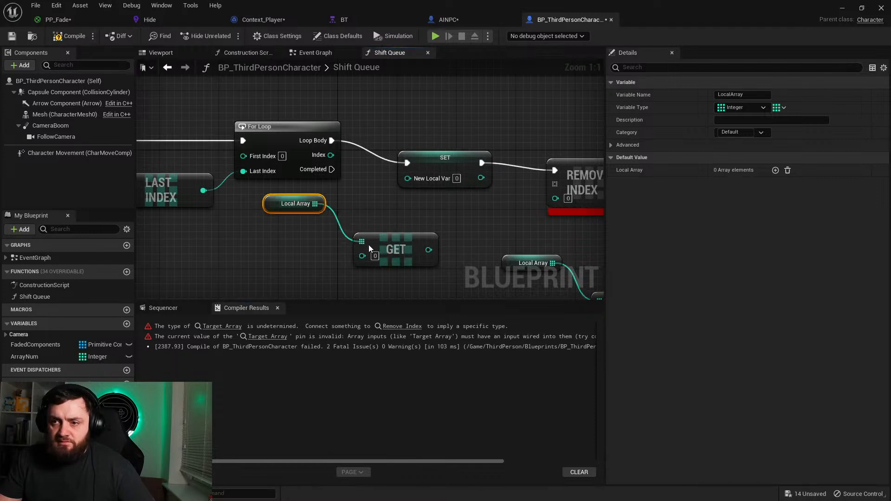
# Step: Wire Get's output into New Local Var on the SET node and recompile the blueprint
pyautogui.moveTo(429, 250); pyautogui.dragTo(408, 177)
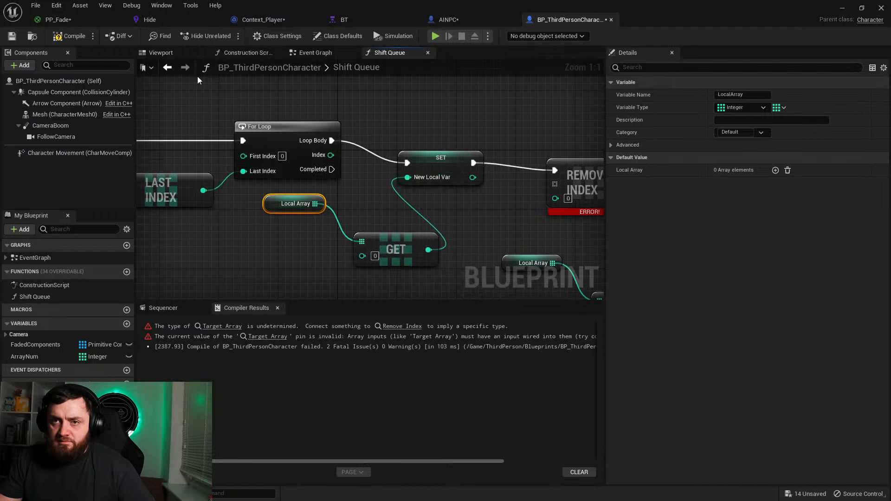
pyautogui.click(69, 36)
pyautogui.moveTo(303, 216)
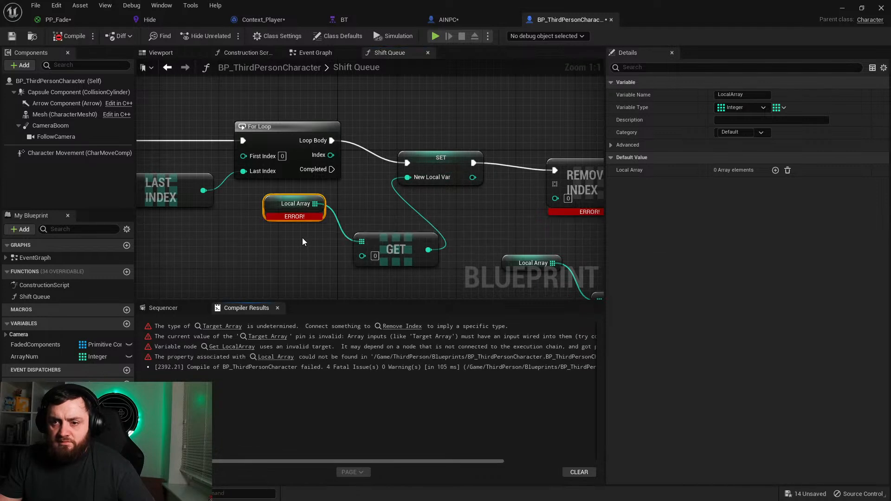
# Step: Wire the Local Array getter into Remove Index's array input, recompile, and read the full compiler messages
pyautogui.moveTo(472, 198); pyautogui.dragTo(357, 184, button='right')
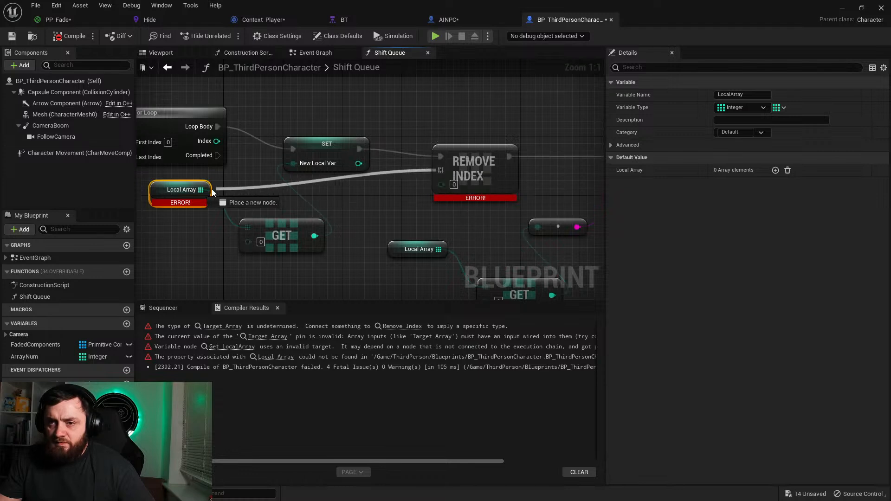
pyautogui.moveTo(216, 188); pyautogui.dragTo(593, 171, button='right')
pyautogui.moveTo(513, 234); pyautogui.dragTo(353, 201, button='right')
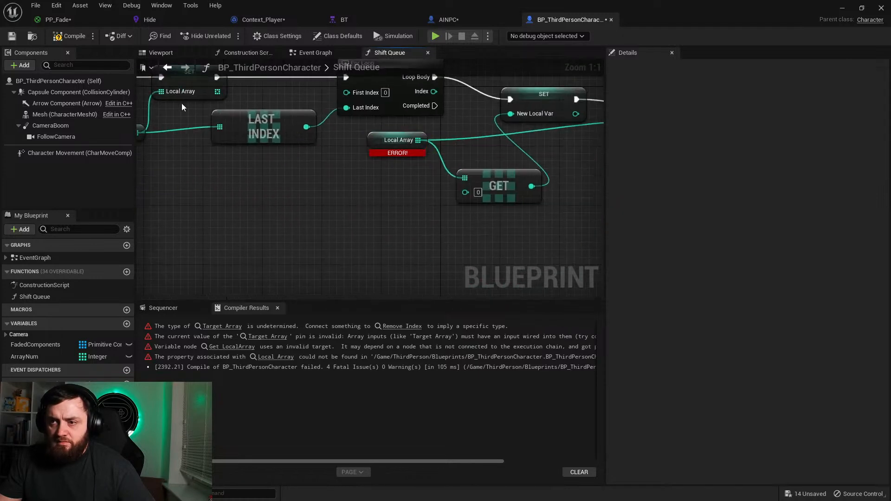
pyautogui.click(74, 36)
pyautogui.moveTo(259, 126); pyautogui.dragTo(260, 159, button='right')
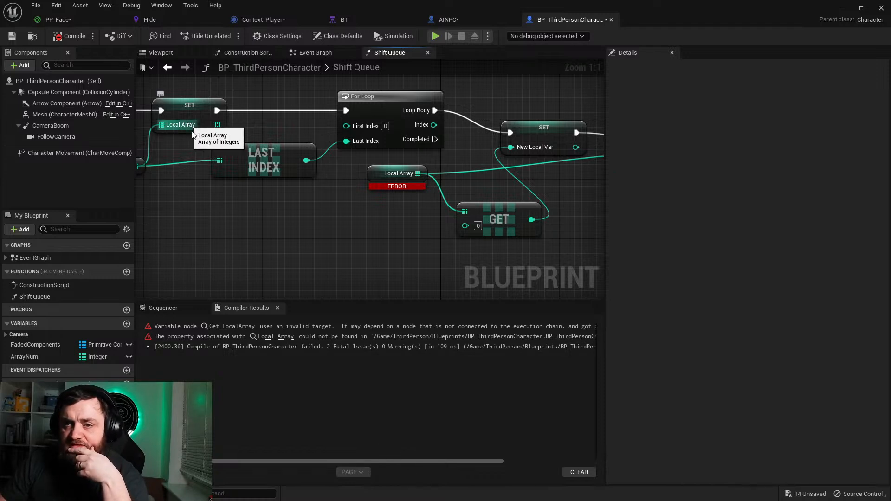
pyautogui.moveTo(405, 462); pyautogui.dragTo(512, 461)
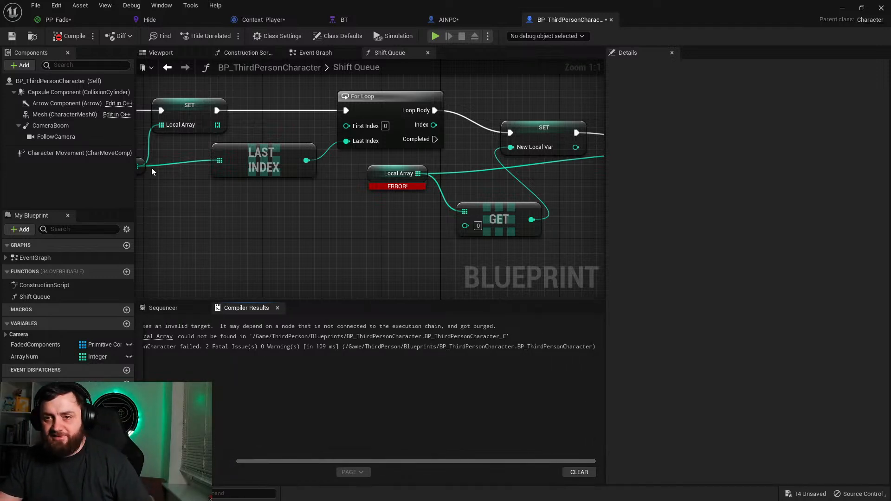
# Step: Reposition the Last Index node and the Array Num getter to tidy the wiring beneath the Local Array SET node
pyautogui.moveTo(279, 172); pyautogui.dragTo(350, 214, button='right')
pyautogui.click(341, 210)
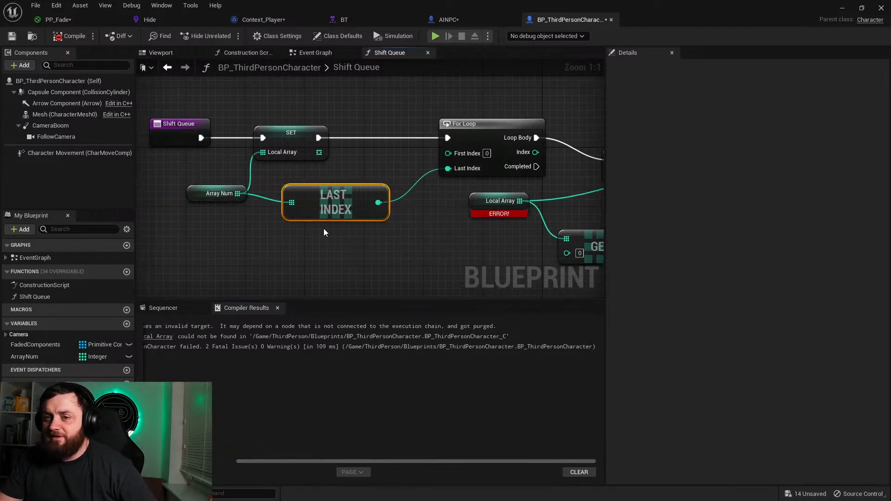
pyautogui.moveTo(326, 218); pyautogui.dragTo(327, 241)
pyautogui.moveTo(193, 201); pyautogui.dragTo(167, 197)
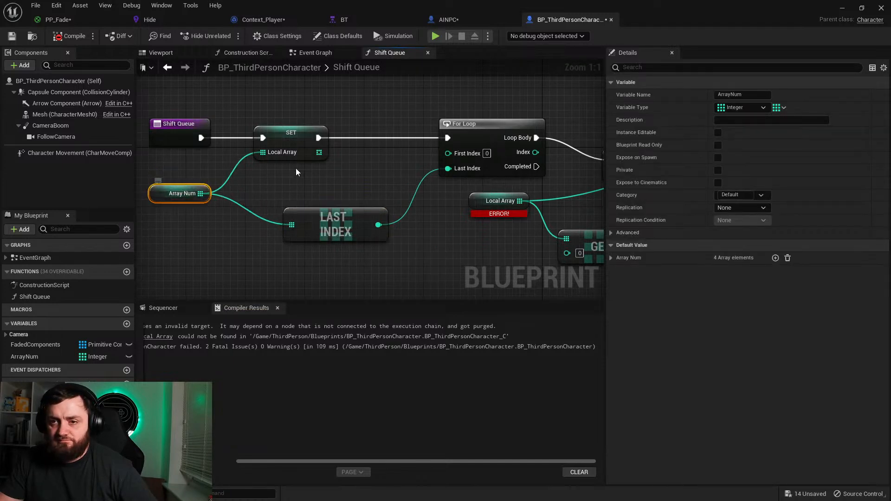
pyautogui.moveTo(334, 222); pyautogui.dragTo(295, 224)
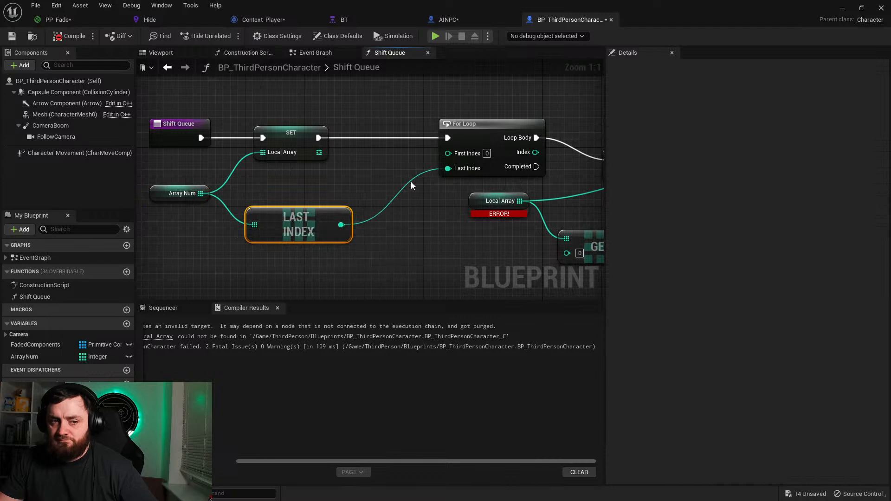
# Step: Examine the wiring from the For Loop through Remove Index to Print String, and select the failing Local Array getter
pyautogui.moveTo(466, 257); pyautogui.dragTo(306, 205, button='right')
pyautogui.moveTo(377, 203); pyautogui.dragTo(169, 176, button='right')
pyautogui.click(401, 143)
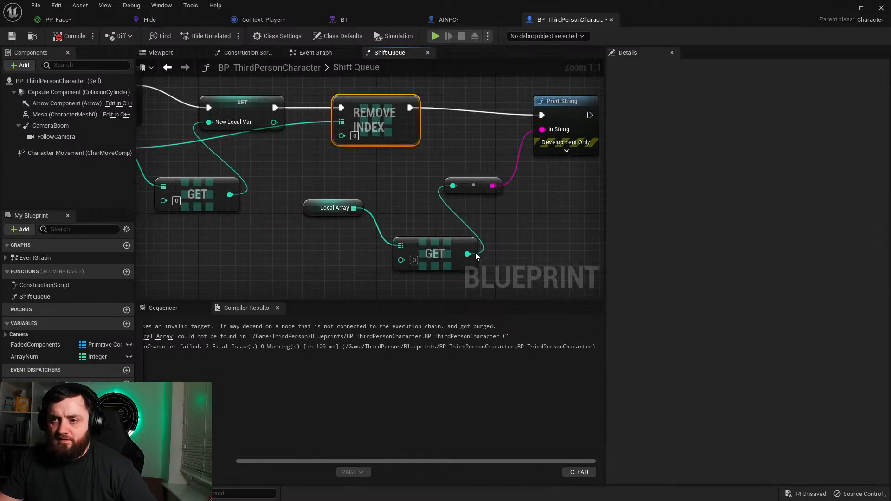
pyautogui.moveTo(322, 188); pyautogui.dragTo(439, 266)
pyautogui.moveTo(286, 248); pyautogui.dragTo(393, 276, button='right')
pyautogui.click(260, 163)
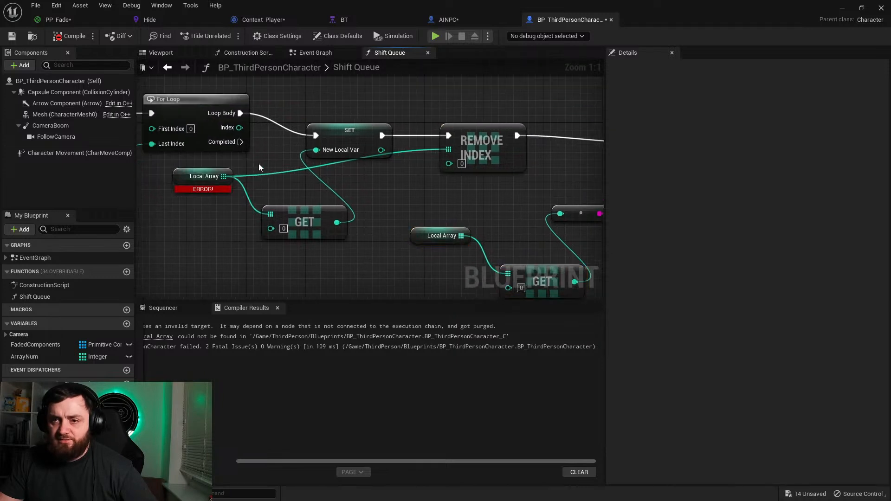
pyautogui.click(181, 174)
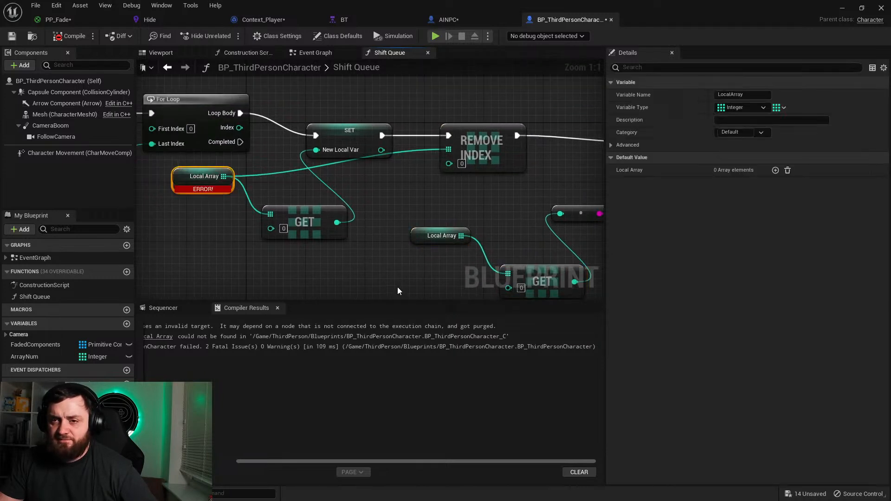
# Step: Try a Local Array setter above the For Loop, delete it, and try a Local Array getter in its place
pyautogui.moveTo(215, 236); pyautogui.dragTo(245, 324, button='right')
pyautogui.moveTo(37, 398); pyautogui.dragTo(246, 121)
pyautogui.click(295, 149)
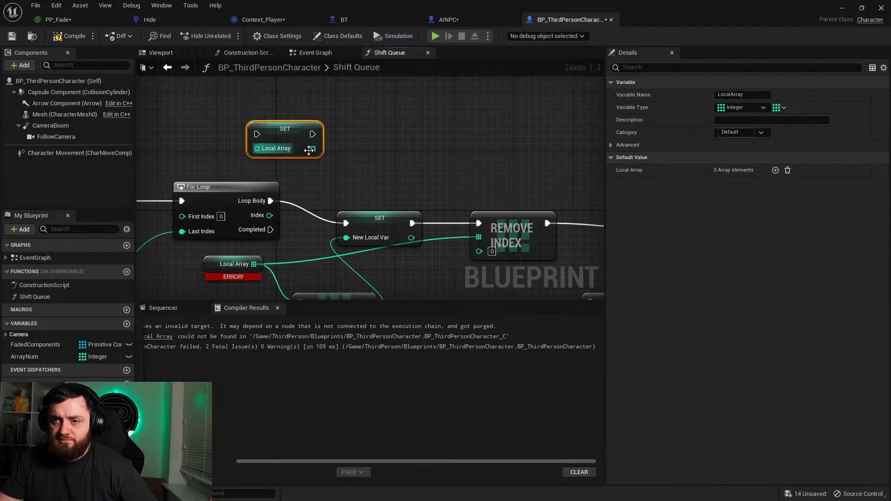
pyautogui.press('Delete')
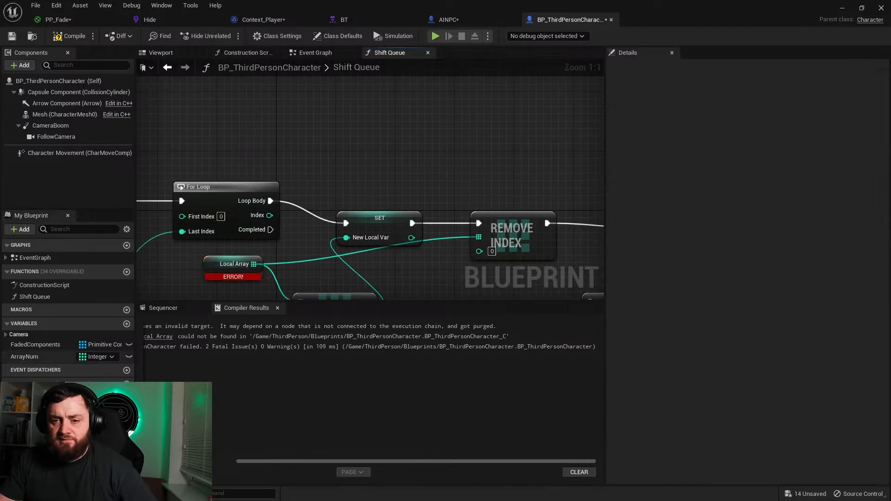
pyautogui.moveTo(37, 397); pyautogui.dragTo(182, 114)
pyautogui.click(208, 133)
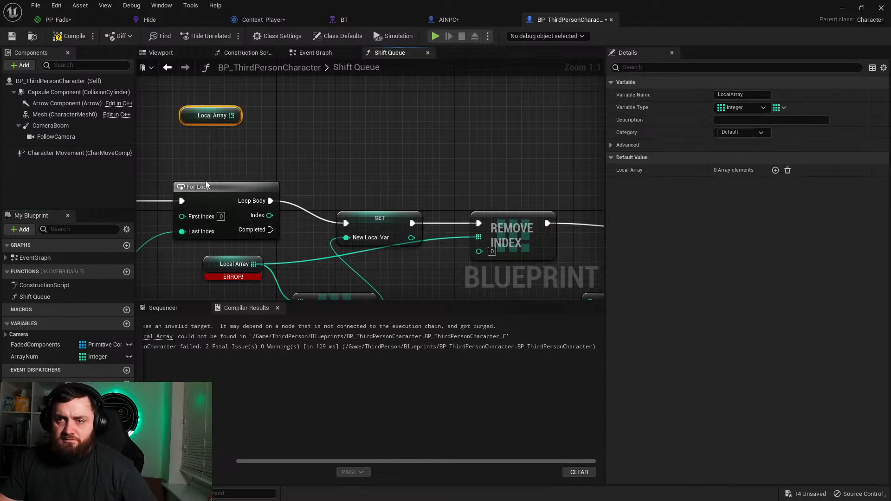
# Step: Refresh the failing Local Array getter that feeds Get and Remove Index, and recompile the blueprint
pyautogui.moveTo(207, 185); pyautogui.dragTo(265, 116, button='right')
pyautogui.rightClick(271, 191)
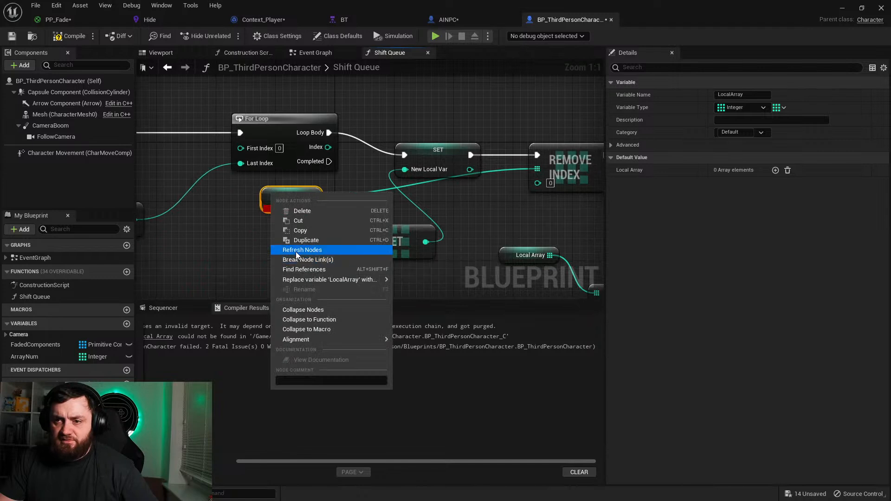
pyautogui.click(297, 251)
pyautogui.click(64, 39)
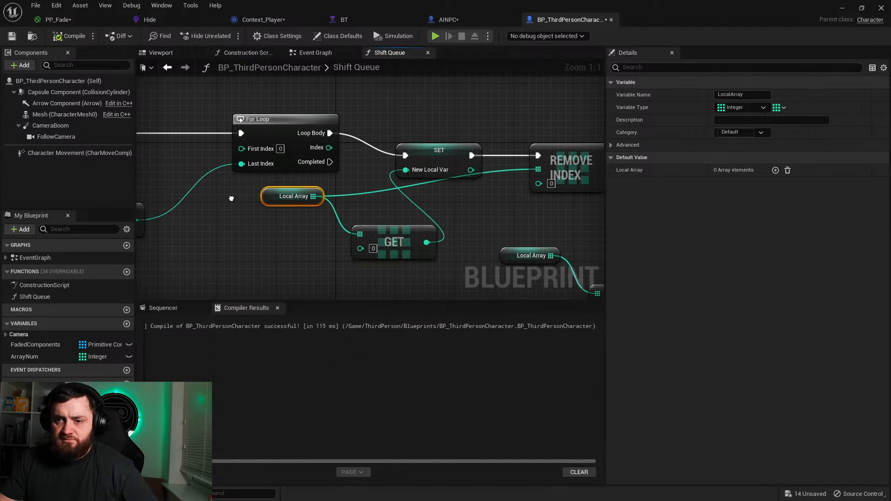
# Step: Review the Shift Queue graph from its start to Remove Index and recompile the blueprint
pyautogui.moveTo(221, 170); pyautogui.dragTo(276, 292, button='right')
pyautogui.moveTo(285, 135); pyautogui.dragTo(387, 227)
pyautogui.click(387, 227)
pyautogui.moveTo(408, 207); pyautogui.dragTo(297, 161, button='right')
pyautogui.moveTo(514, 227)
pyautogui.mouseDown(button='right')
pyautogui.moveTo(333, 188)
pyautogui.moveTo(521, 235)
pyautogui.mouseUp(button='right')
pyautogui.moveTo(380, 213); pyautogui.dragTo(398, 189, button='right')
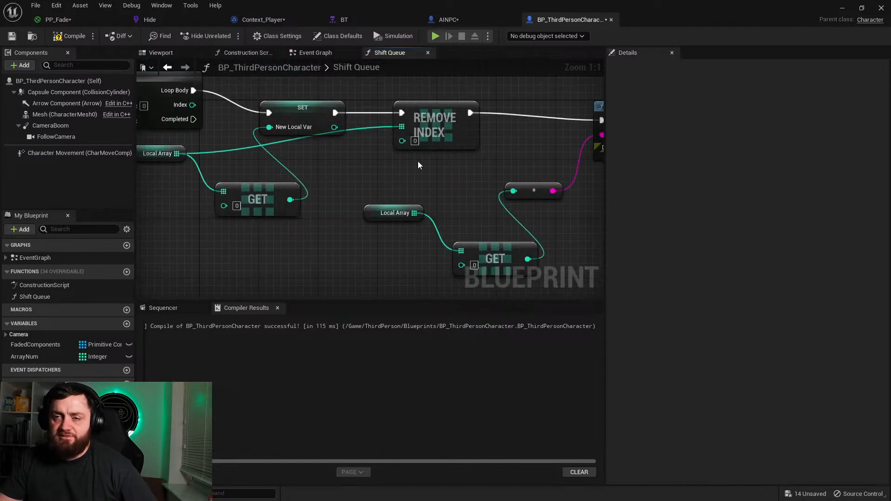
pyautogui.press('F7')
# Step: Switch to the level editor, play-test ThirdPersonMap to view the printed array elements, and stop the session
pyautogui.click(846, 11)
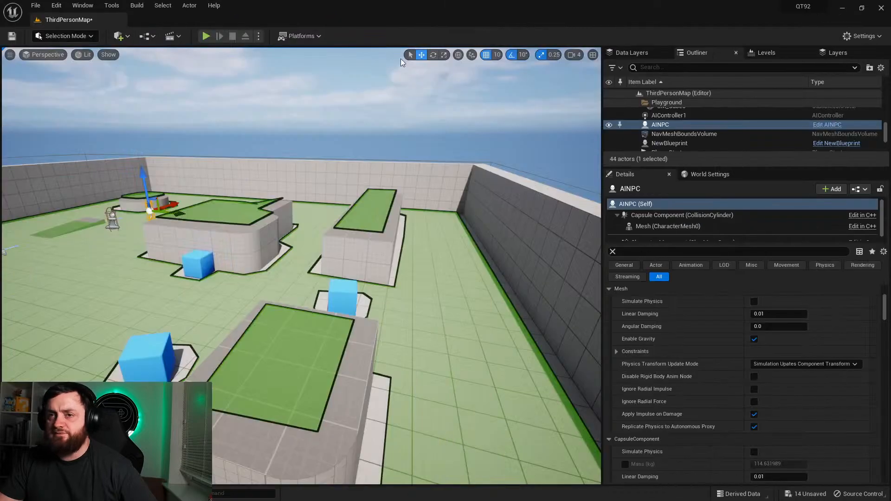
pyautogui.click(210, 36)
pyautogui.click(202, 74)
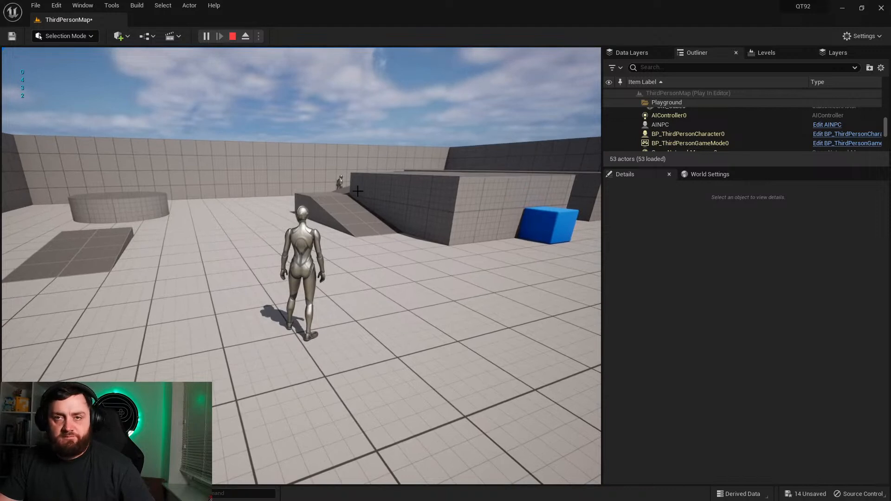
pyautogui.press('Escape')
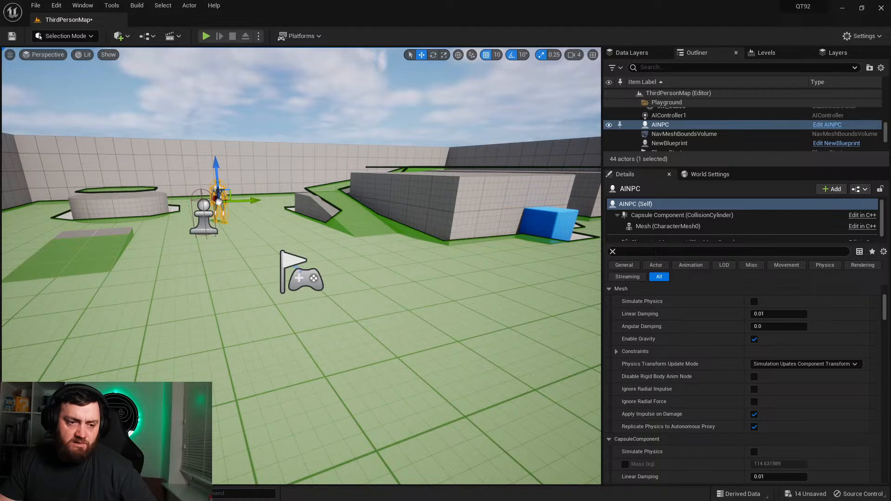
# Step: Reopen BP_ThirdPersonCharacter from the Blueprints folder and examine the Shift Queue chain from its entry node to Remove Index
pyautogui.hotkey('ctrl', 'space')
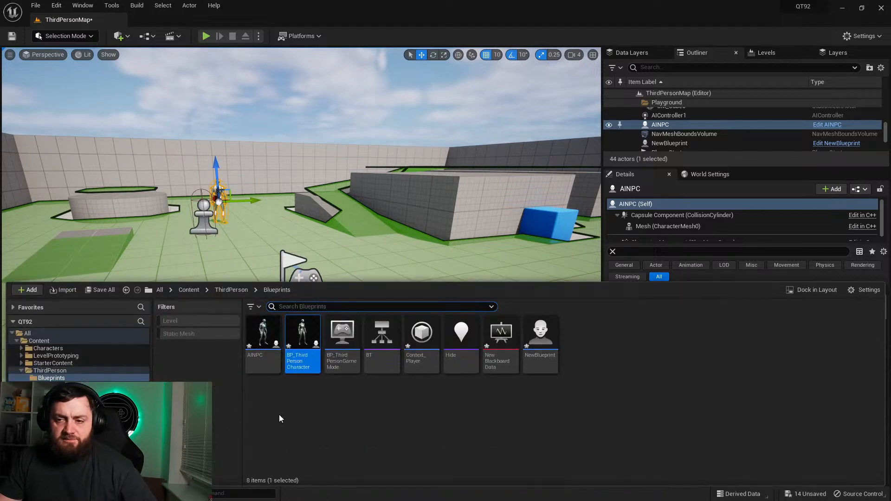
pyautogui.doubleClick(307, 357)
pyautogui.moveTo(322, 212); pyautogui.dragTo(536, 240, button='right')
pyautogui.moveTo(265, 159); pyautogui.dragTo(457, 227, button='right')
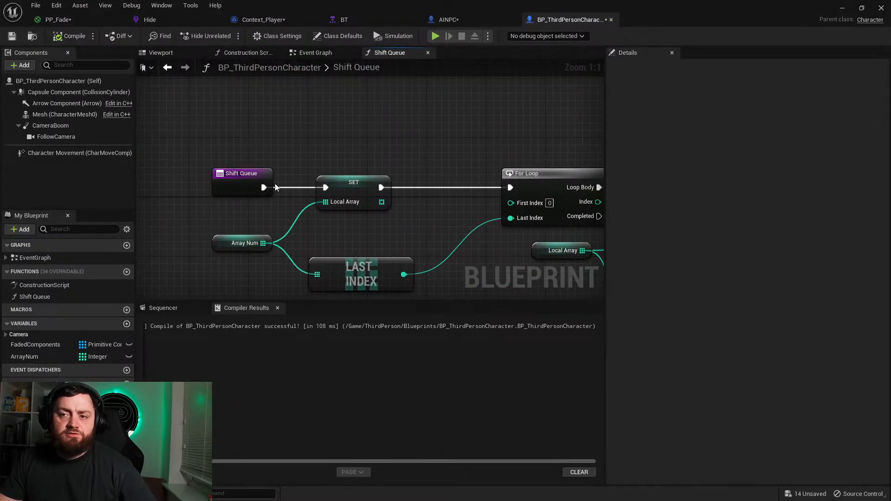
pyautogui.moveTo(263, 189); pyautogui.dragTo(315, 138)
pyautogui.click(288, 138)
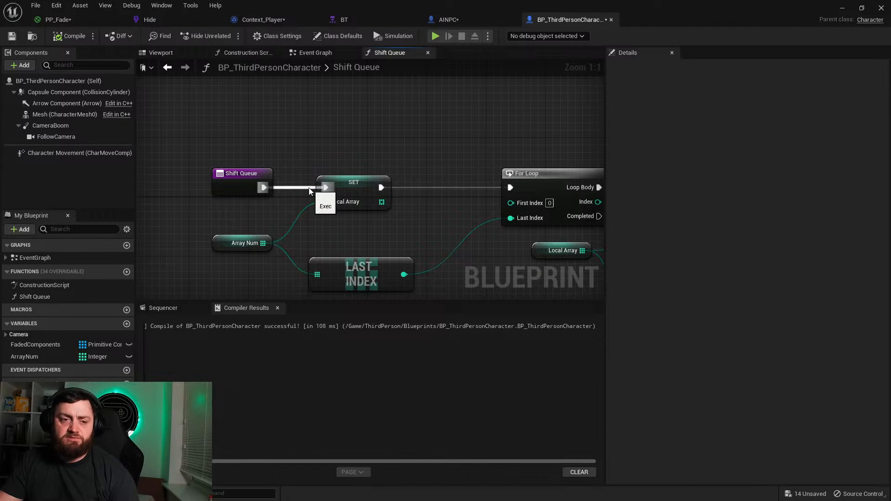
pyautogui.moveTo(417, 250); pyautogui.dragTo(184, 220, button='right')
pyautogui.moveTo(497, 254); pyautogui.dragTo(280, 187, button='right')
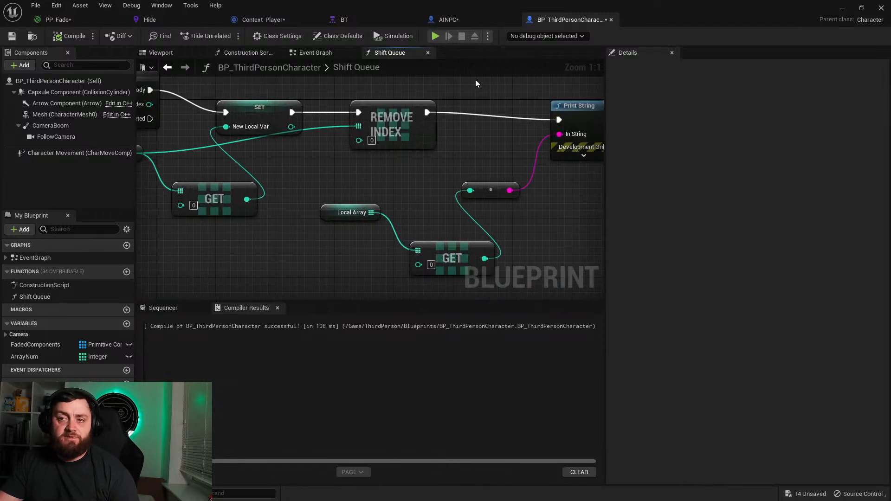
pyautogui.moveTo(389, 124); pyautogui.dragTo(482, 149, button='right')
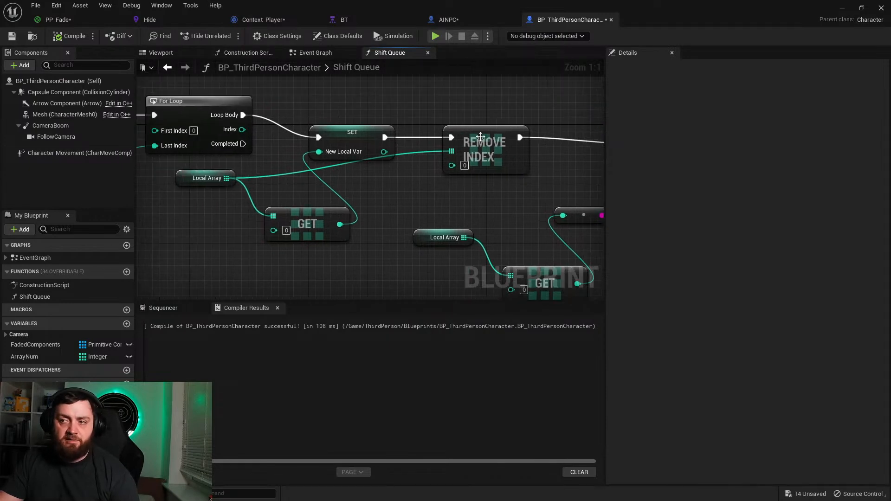
pyautogui.moveTo(327, 243); pyautogui.dragTo(547, 225, button='right')
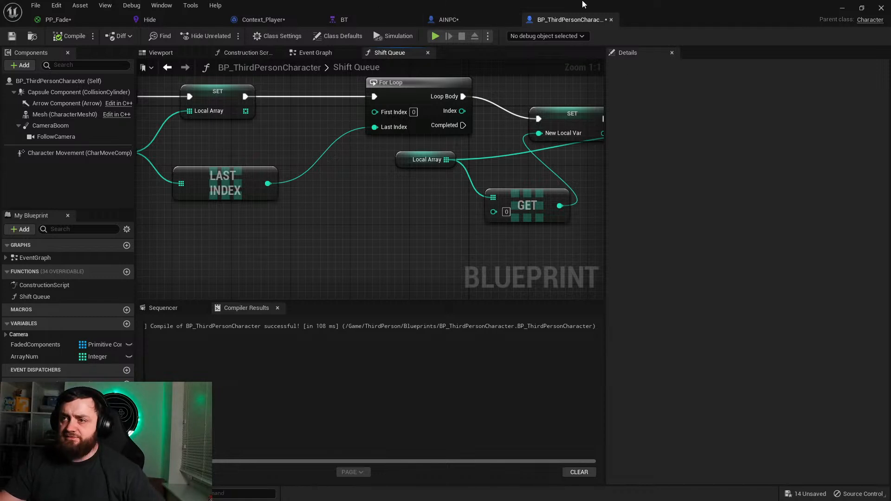
# Step: Open the AINPC blueprint's event graph and add a Destroy Actor node targeting Get AIController's return value
pyautogui.click(455, 22)
pyautogui.scroll(-2, 385, 216)
pyautogui.moveTo(371, 214); pyautogui.dragTo(454, 183, button='right')
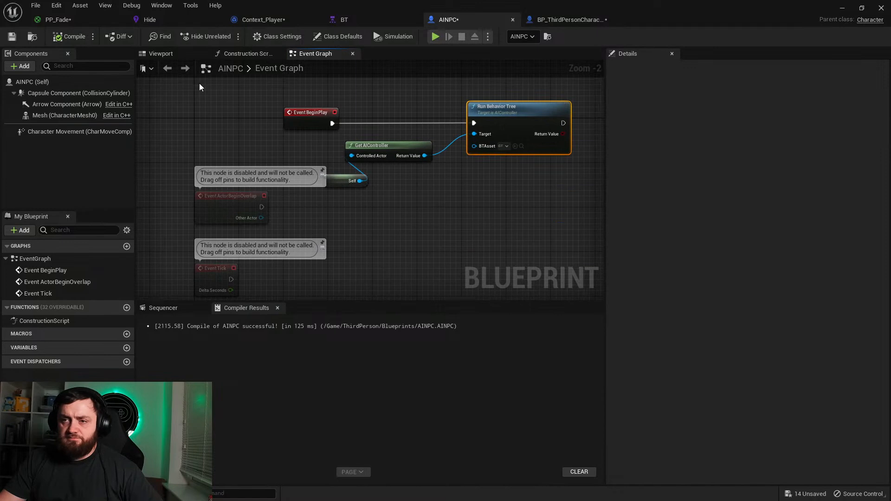
pyautogui.scroll(2, 399, 143)
pyautogui.moveTo(362, 211); pyautogui.dragTo(324, 153)
pyautogui.moveTo(427, 151); pyautogui.dragTo(449, 201)
pyautogui.write('destroya')
pyautogui.press('Return')
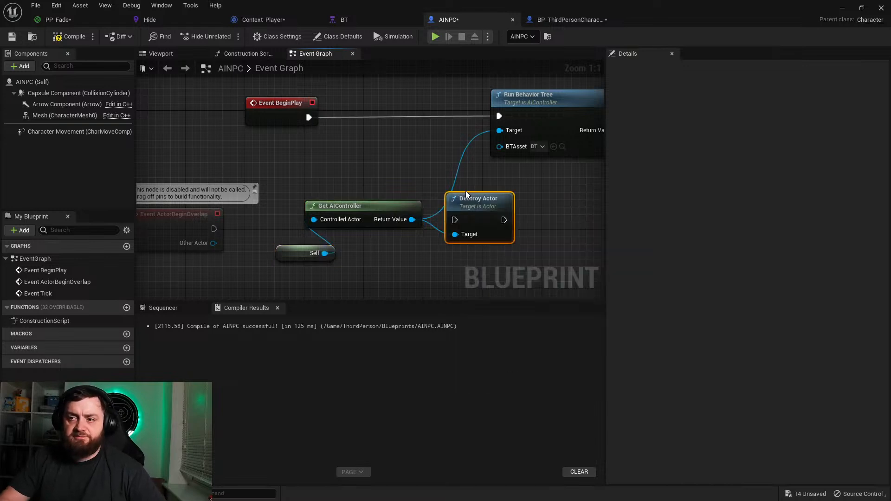
# Step: Wire Event BeginPlay into Destroy Actor instead of Run Behavior Tree, and move Run Behavior Tree out of the way
pyautogui.moveTo(483, 229); pyautogui.dragTo(309, 117)
pyautogui.moveTo(410, 125); pyautogui.dragTo(430, 110)
pyautogui.moveTo(430, 110); pyautogui.dragTo(312, 127, button='right')
pyautogui.moveTo(458, 133); pyautogui.dragTo(499, 260)
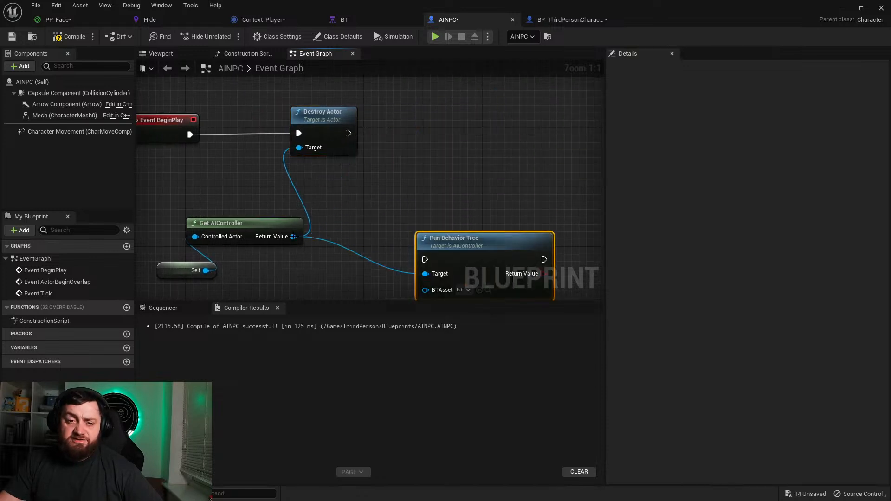
# Step: Try an Un Possess node on Get AIController's return value and delete it
pyautogui.moveTo(294, 236); pyautogui.dragTo(348, 195)
pyautogui.write('unposs')
pyautogui.press('Return')
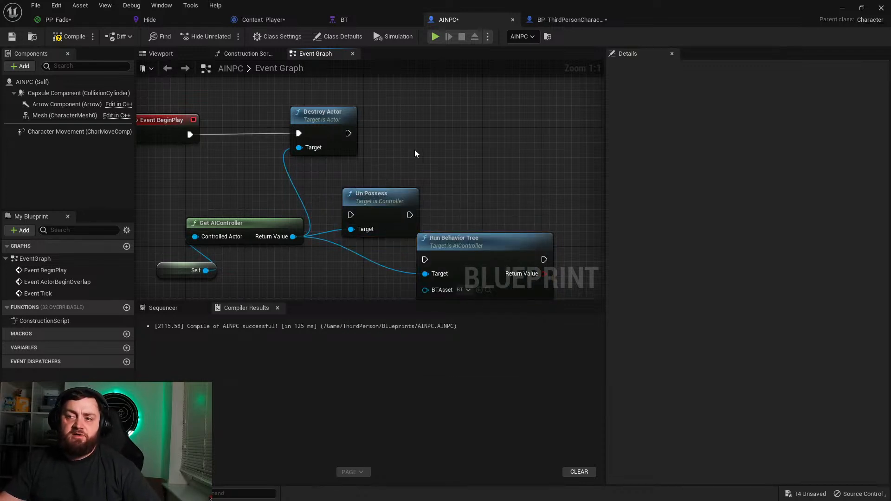
pyautogui.moveTo(392, 195); pyautogui.dragTo(410, 136)
pyautogui.press('Delete')
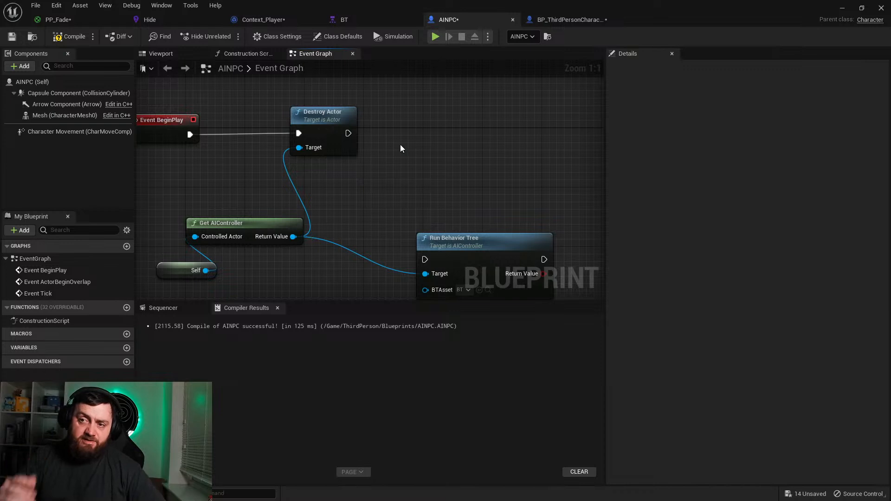
# Step: Move Run Behavior Tree beside Destroy Actor, and add a Brain Component getter from the AI controller with a Stop Logic node
pyautogui.moveTo(456, 254); pyautogui.dragTo(409, 148)
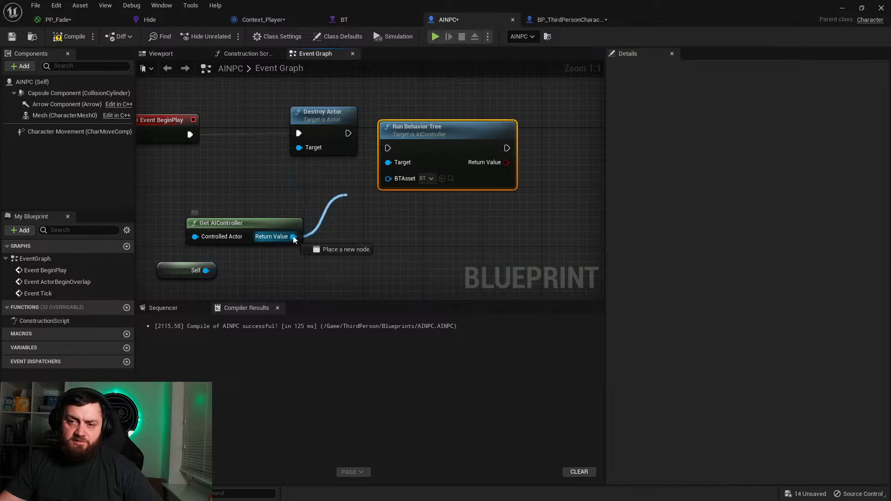
pyautogui.moveTo(294, 237); pyautogui.dragTo(348, 252)
pyautogui.write('brain')
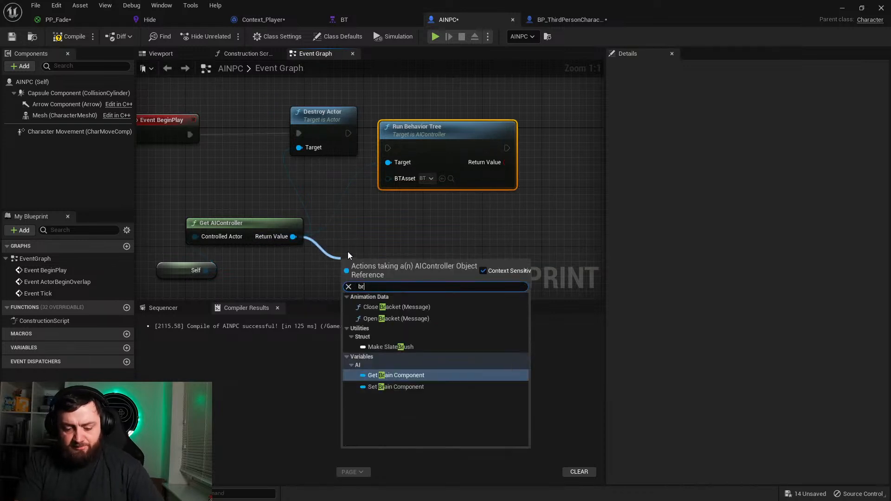
pyautogui.press('Return')
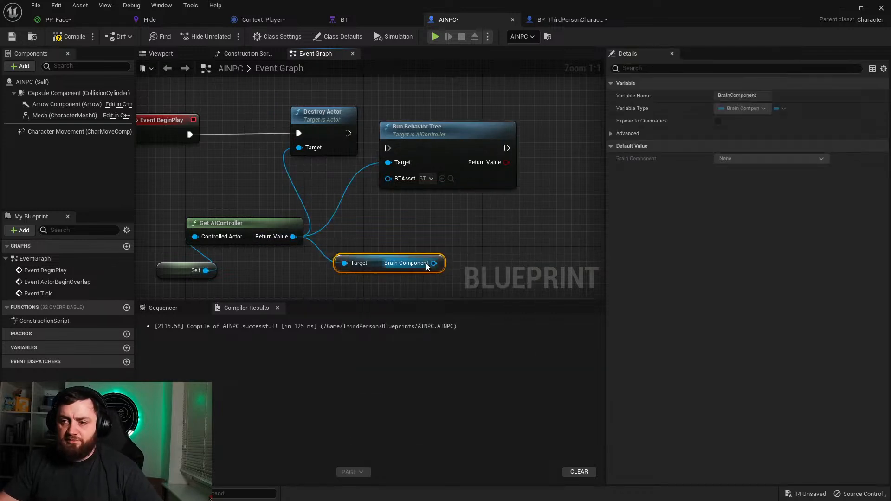
pyautogui.moveTo(434, 263); pyautogui.dragTo(561, 237)
pyautogui.write('stoplogi')
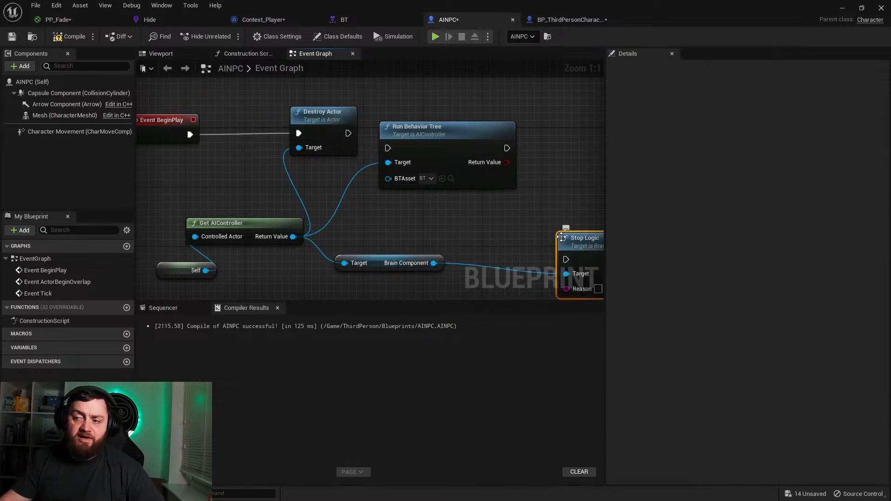
# Step: Bring the Stop Logic node closer to the Brain Component getter, and delete both nodes
pyautogui.moveTo(495, 250); pyautogui.dragTo(322, 207, button='right')
pyautogui.moveTo(436, 202); pyautogui.dragTo(391, 187)
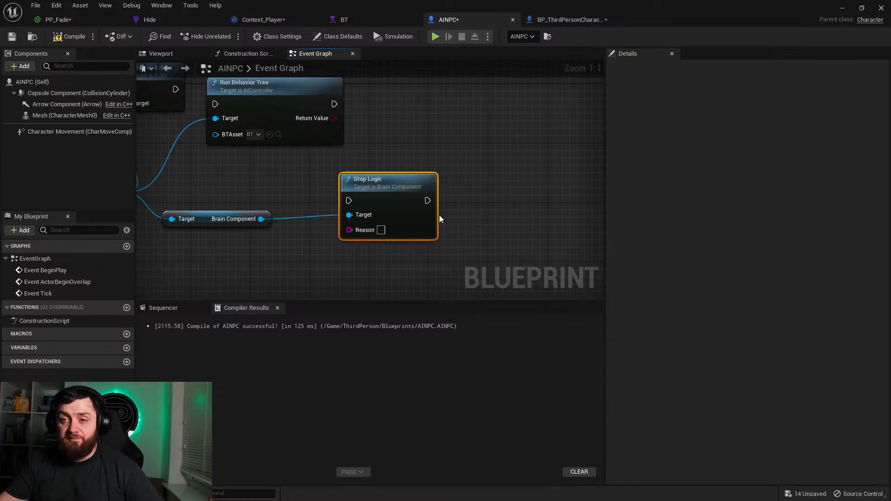
pyautogui.moveTo(406, 193); pyautogui.dragTo(399, 200)
pyautogui.press('Delete')
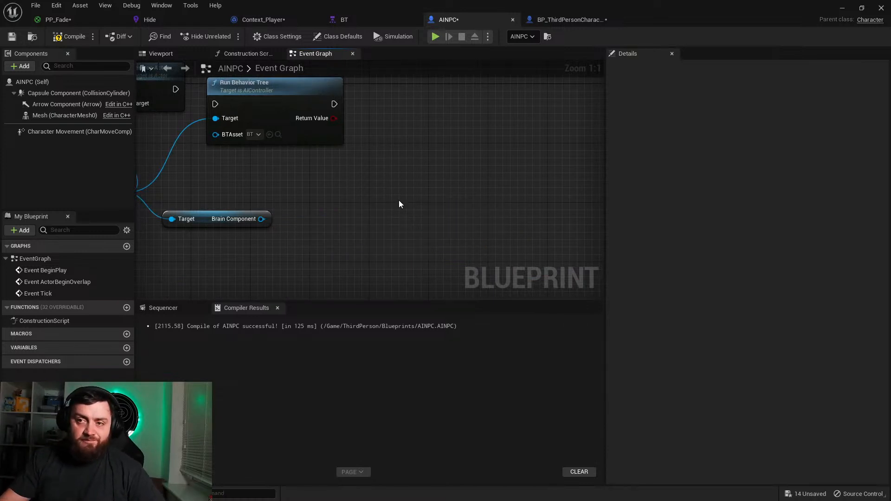
pyautogui.click(226, 224)
pyautogui.press('Delete')
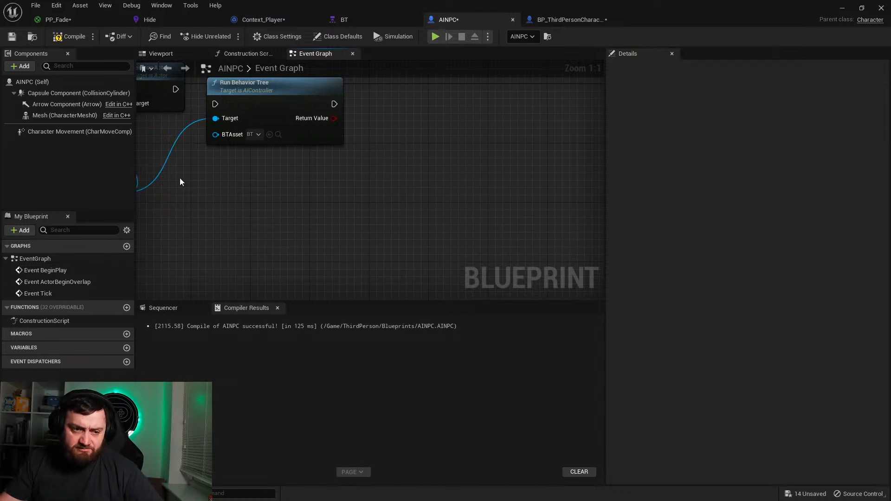
# Step: Delete the disabled Event ActorBeginOverlap and Event Tick nodes from AINPC's event graph
pyautogui.moveTo(179, 177); pyautogui.dragTo(325, 179, button='right')
pyautogui.moveTo(271, 219); pyautogui.dragTo(392, 206, button='right')
pyautogui.moveTo(285, 239); pyautogui.dragTo(407, 194, button='right')
pyautogui.moveTo(329, 248); pyautogui.dragTo(246, 130)
pyautogui.press('Delete')
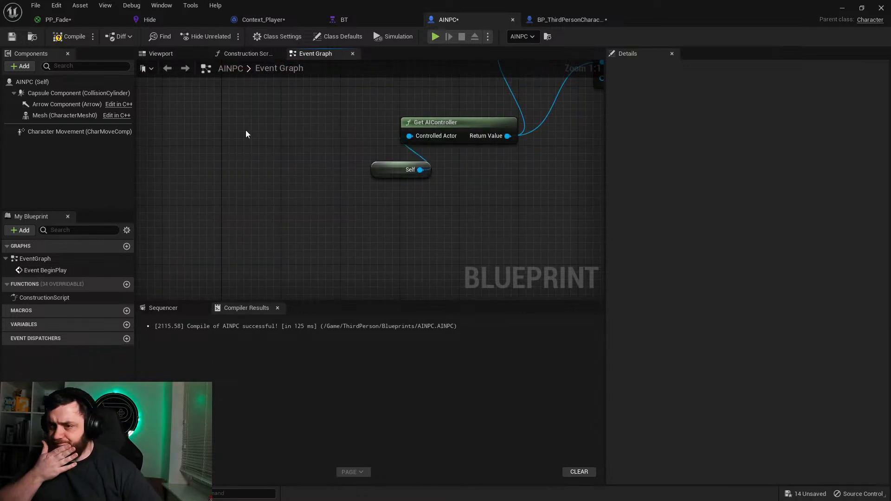
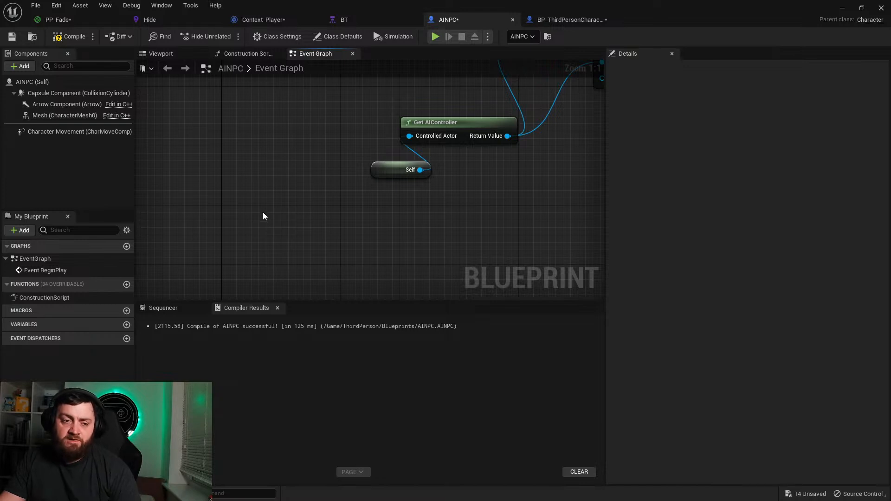
# Step: Compile the AINPC blueprint, return to the level editor and switch it to Fracture Mode
pyautogui.click(70, 36)
pyautogui.click(843, 9)
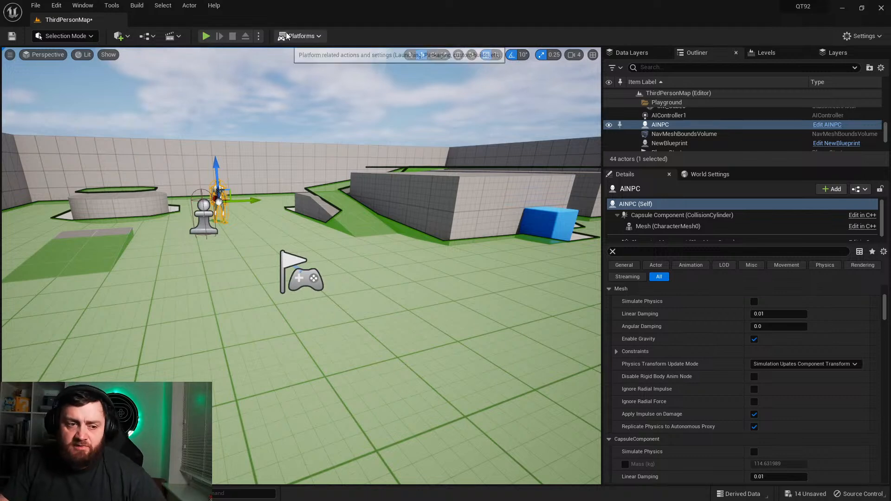
pyautogui.moveTo(171, 87)
pyautogui.mouseDown(button='right')
pyautogui.moveTo(218, 105)
pyautogui.moveTo(171, 87)
pyautogui.mouseUp(button='right')
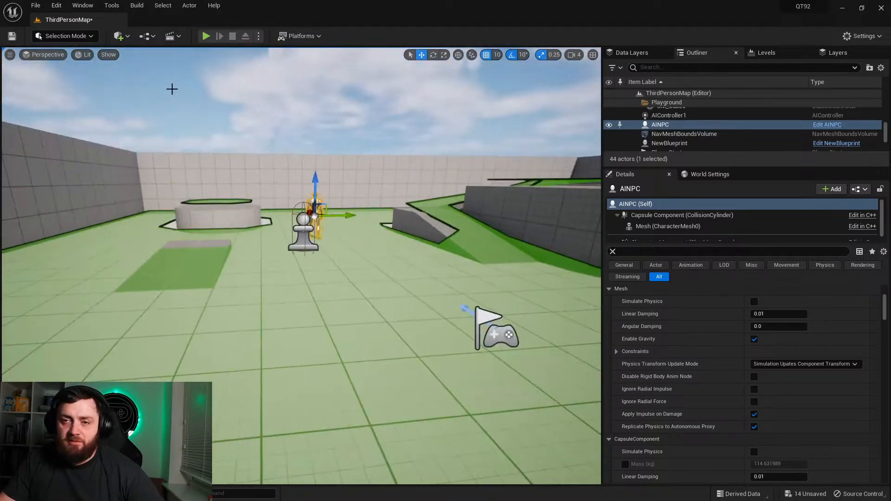
pyautogui.click(123, 36)
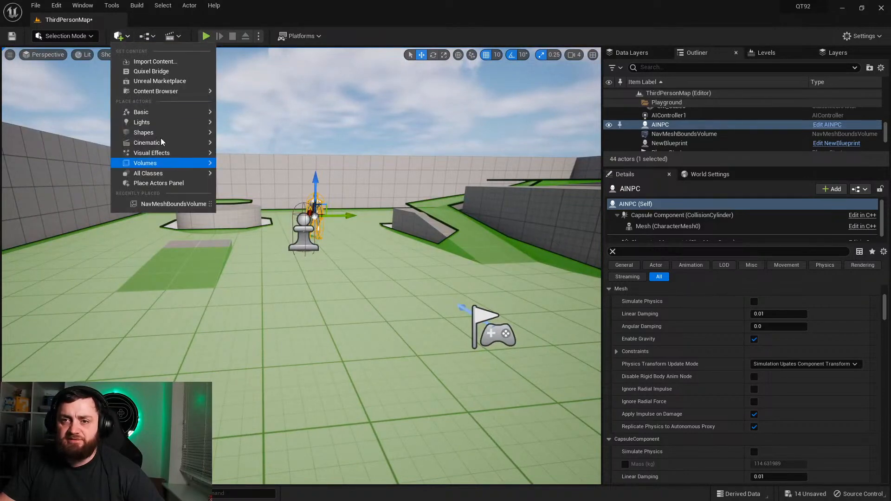
pyautogui.click(126, 39)
pyautogui.click(92, 38)
pyautogui.click(65, 99)
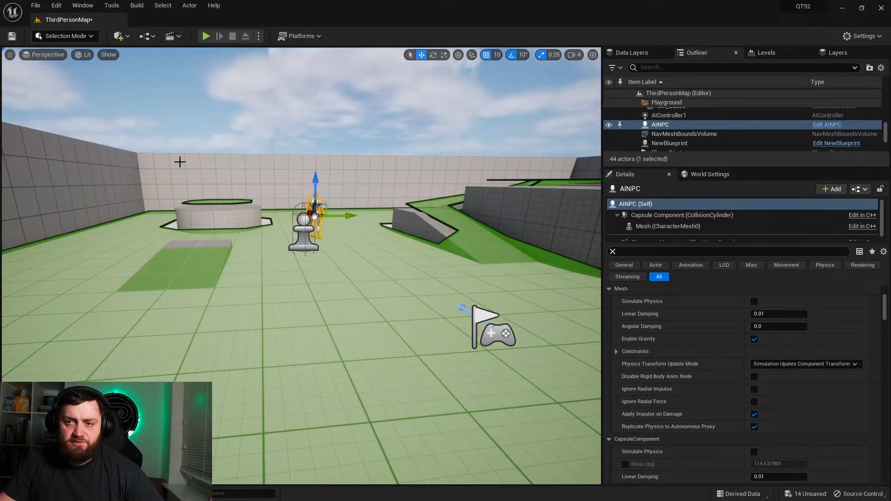
# Step: Delete the AINPC character from the level and turn off the green navigation mesh display
pyautogui.press('w')
pyautogui.moveTo(297, 325); pyautogui.dragTo(272, 300, button='right')
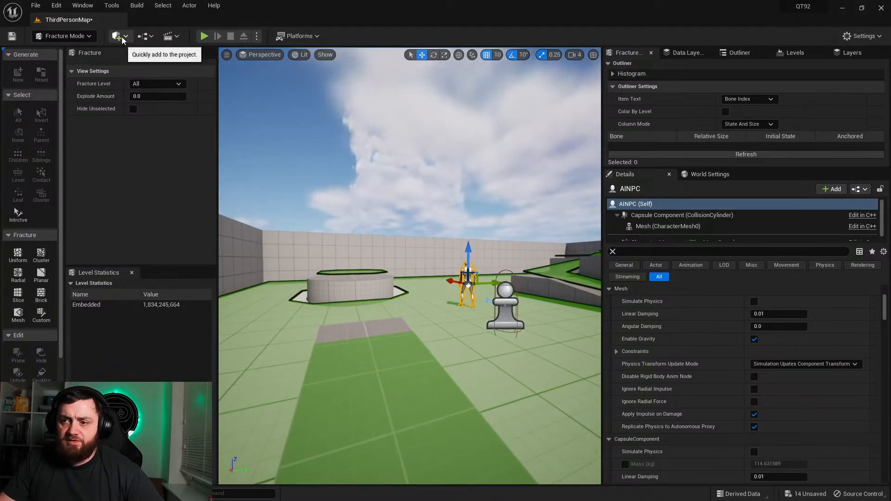
pyautogui.press('Delete')
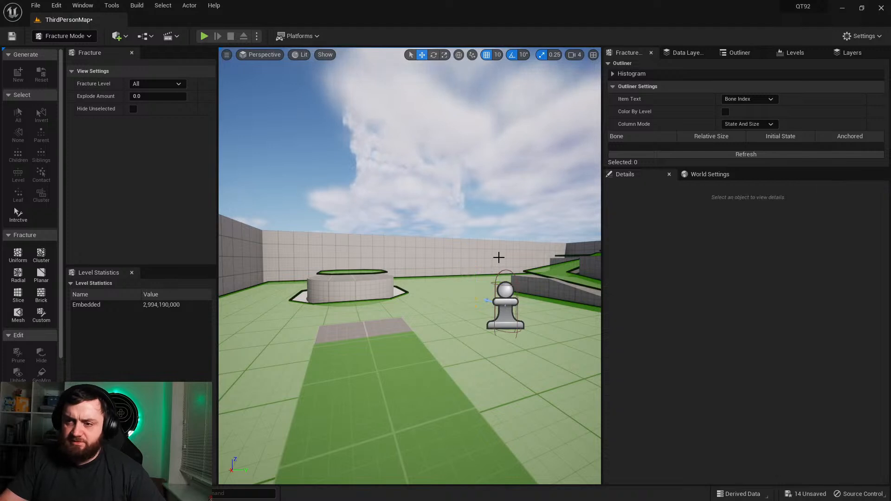
pyautogui.moveTo(505, 237); pyautogui.dragTo(523, 244, button='right')
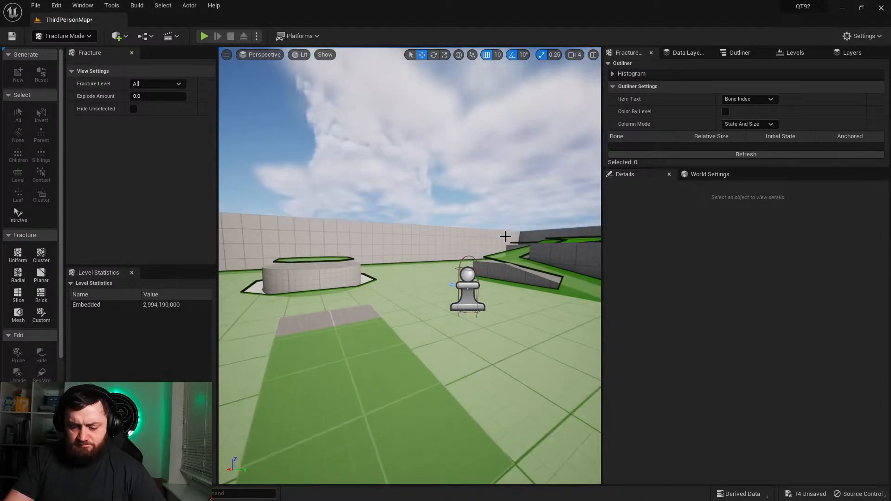
pyautogui.press('p')
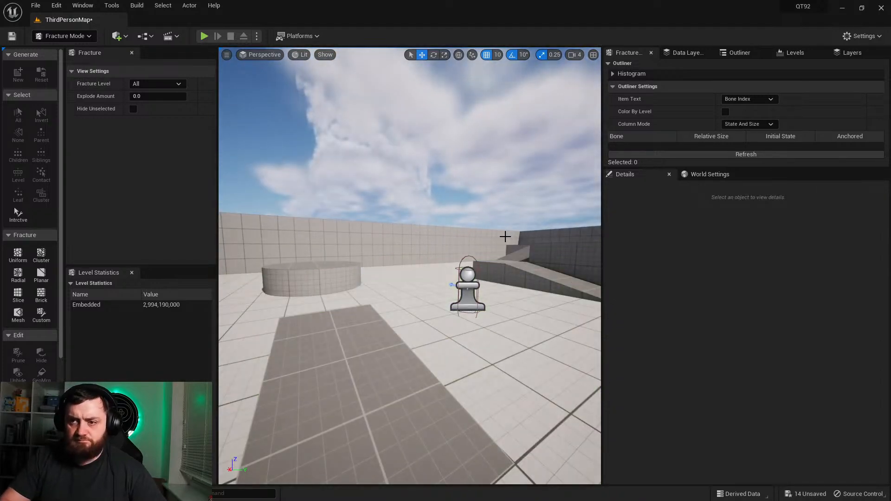
# Step: Add a Cube beside the gray floor strip, scale it into a large thin wall and drop it onto the floor
pyautogui.click(116, 37)
pyautogui.moveTo(172, 136)
pyautogui.moveTo(249, 134); pyautogui.dragTo(372, 219)
pyautogui.press('r')
pyautogui.press('w')
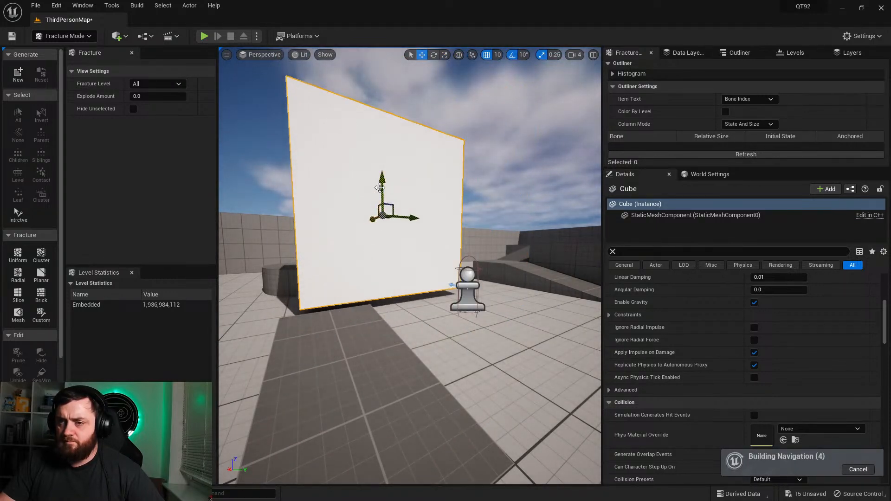
pyautogui.press('End')
pyautogui.moveTo(395, 193); pyautogui.dragTo(457, 181, button='right')
pyautogui.press('r')
pyautogui.moveTo(330, 222); pyautogui.dragTo(368, 222)
# Step: Choose the Uniform fracture tool and create a geometry collection from the wall cube in the Content folder
pyautogui.click(20, 257)
pyautogui.moveTo(439, 269); pyautogui.dragTo(322, 265, button='right')
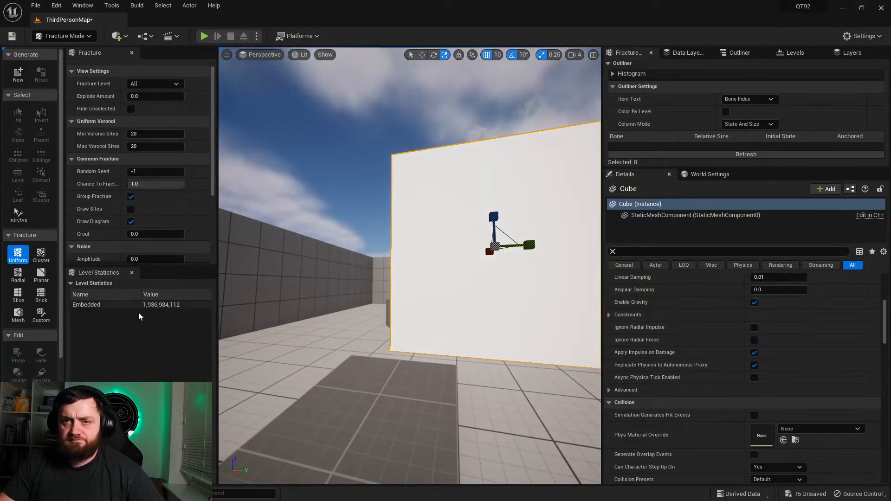
pyautogui.scroll(-5, 112, 232)
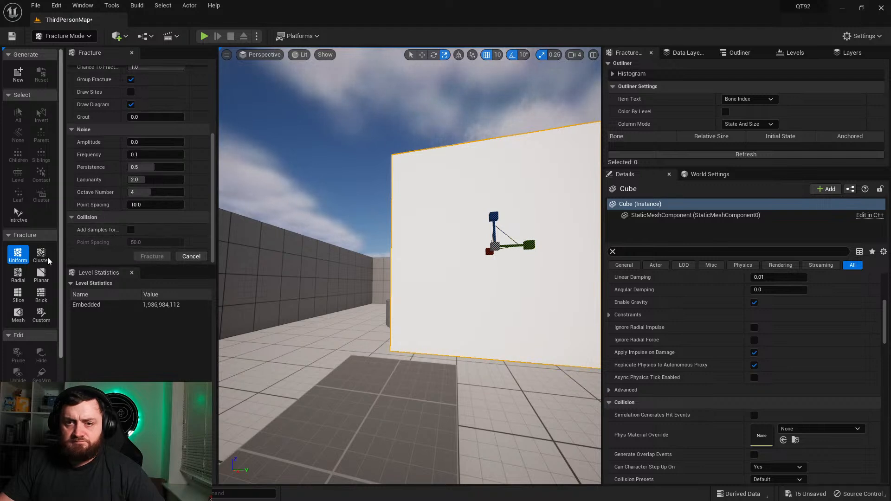
pyautogui.moveTo(437, 263); pyautogui.dragTo(441, 263, button='right')
pyautogui.scroll(5, 116, 155)
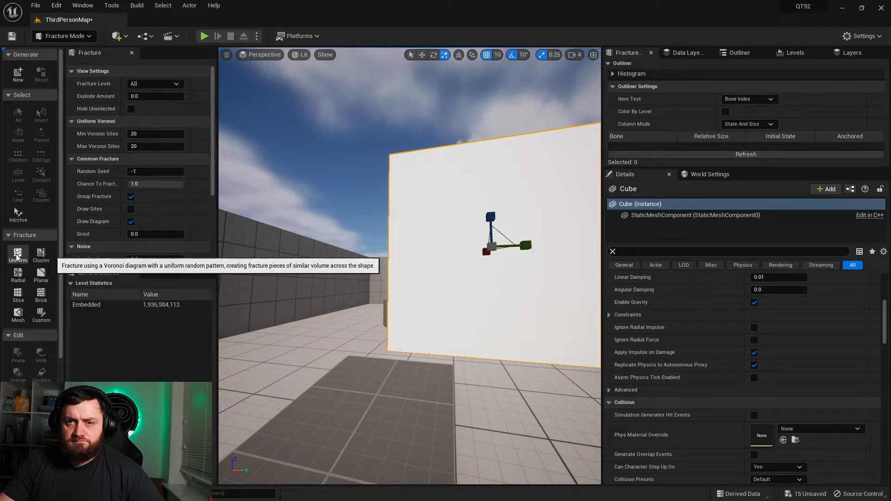
pyautogui.click(13, 74)
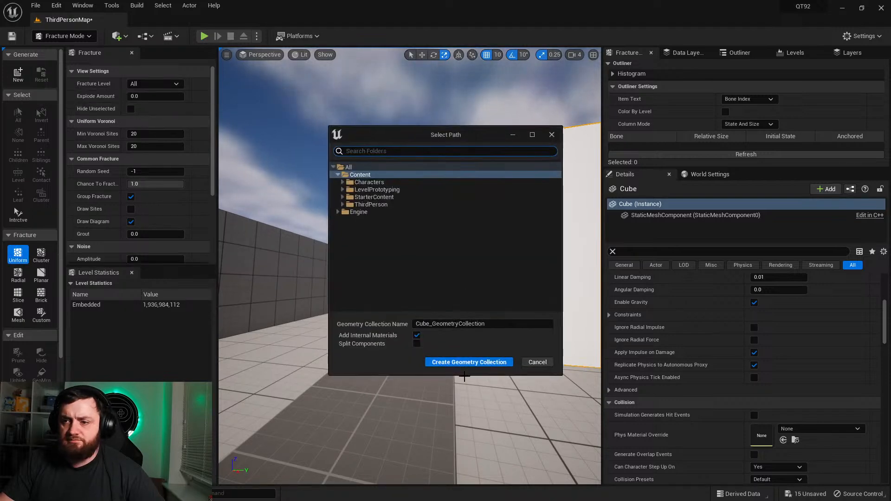
pyautogui.click(455, 363)
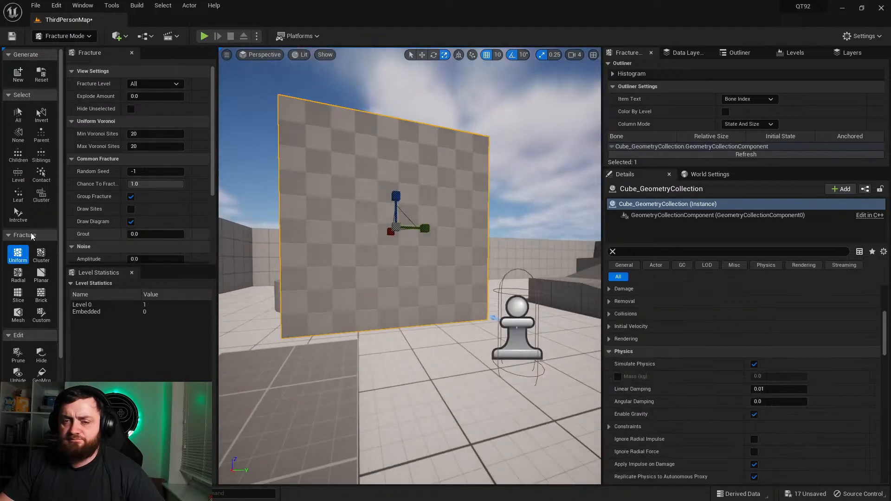
# Step: Fracture the wall twice with the Uniform tool at 20 Voronoi sites, and save the level
pyautogui.scroll(-5, 164, 229)
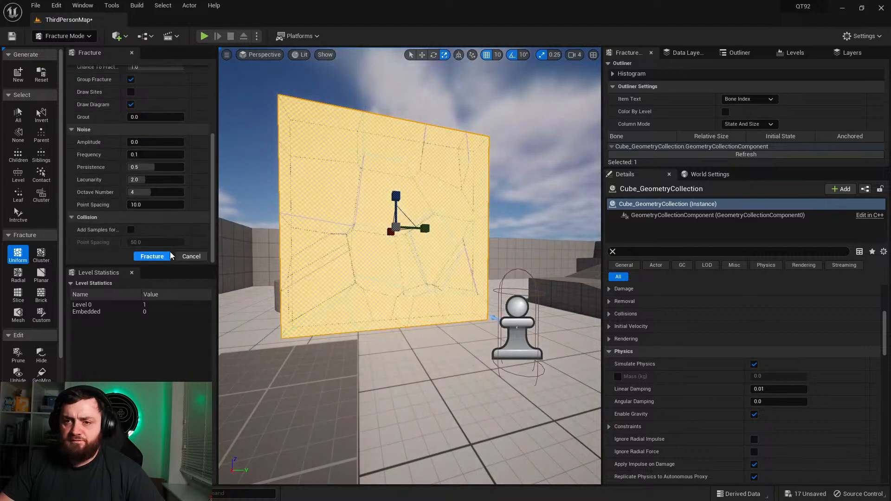
pyautogui.click(161, 257)
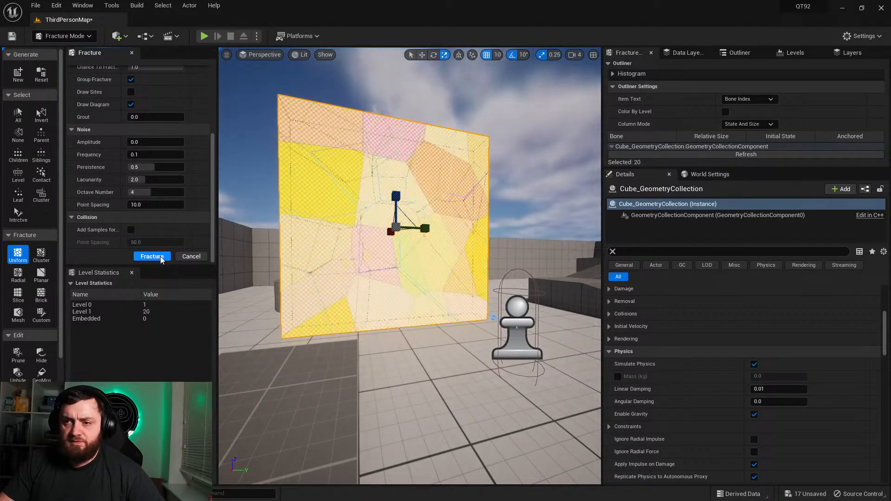
pyautogui.click(162, 258)
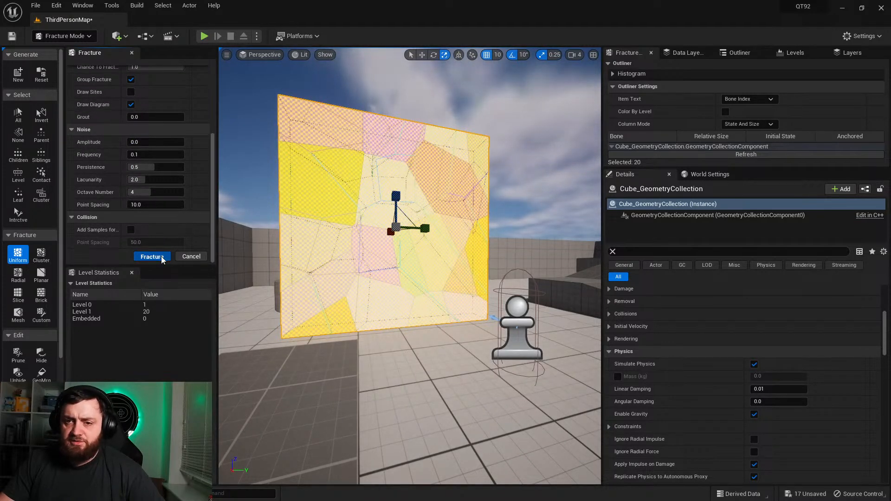
pyautogui.click(410, 346)
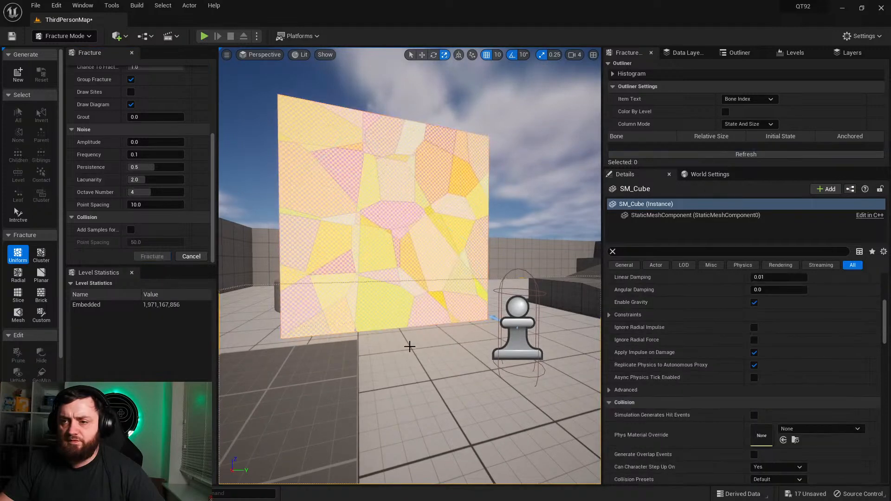
pyautogui.click(11, 37)
pyautogui.click(397, 228)
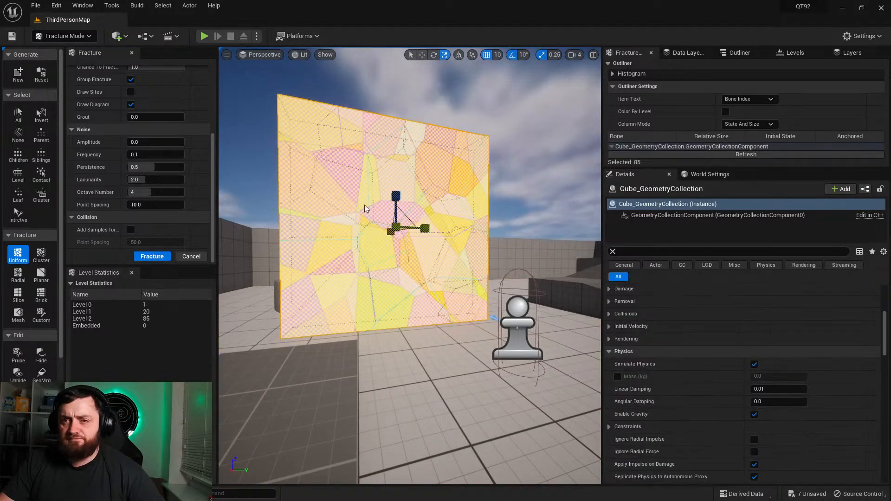
# Step: Play the level, run and jump the character at the fractured wall, and end the play session
pyautogui.click(203, 37)
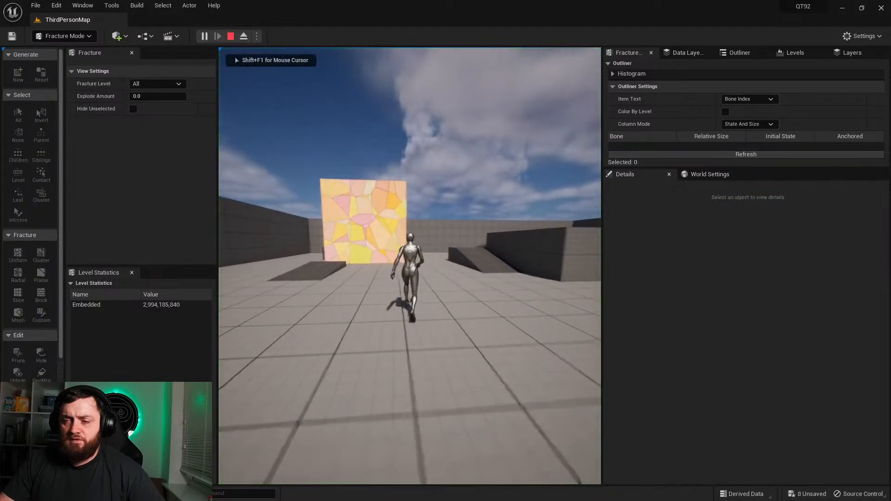
pyautogui.press('w')
pyautogui.press('space')
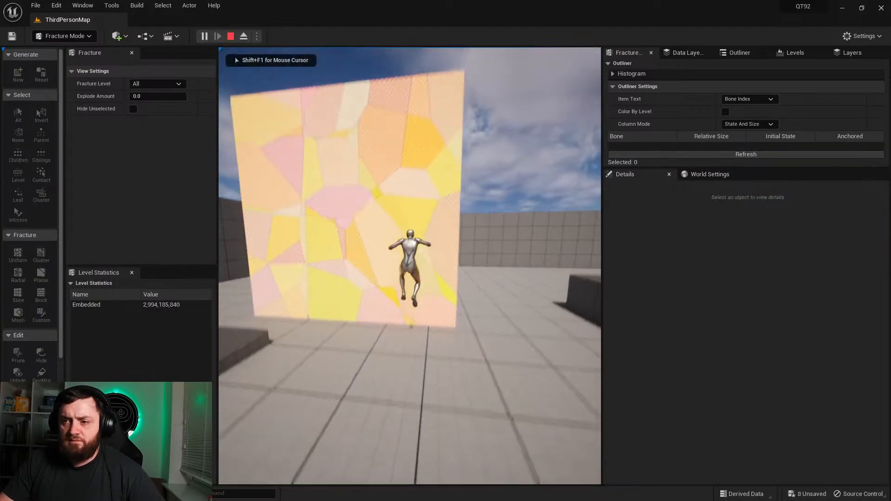
pyautogui.press('Escape')
pyautogui.scroll(-5, 360, 301)
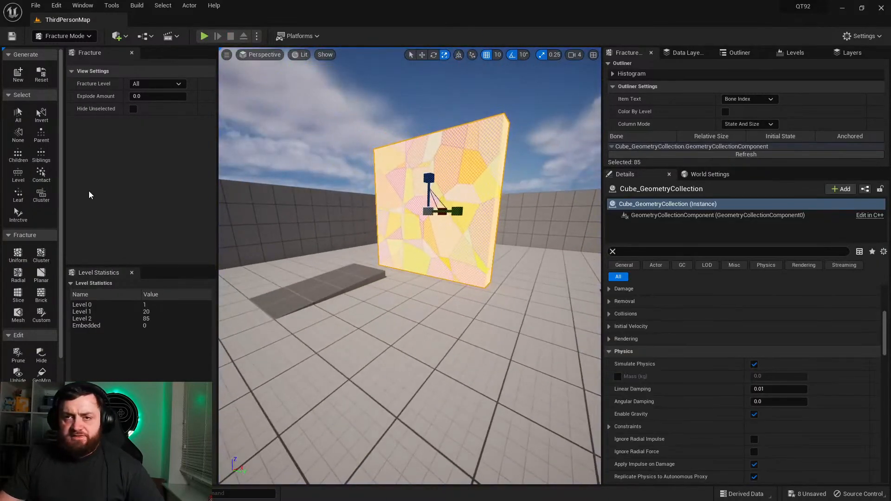
# Step: Return to Selection Mode and open the Event Graph of BP_ThirdPersonCharacter
pyautogui.click(66, 52)
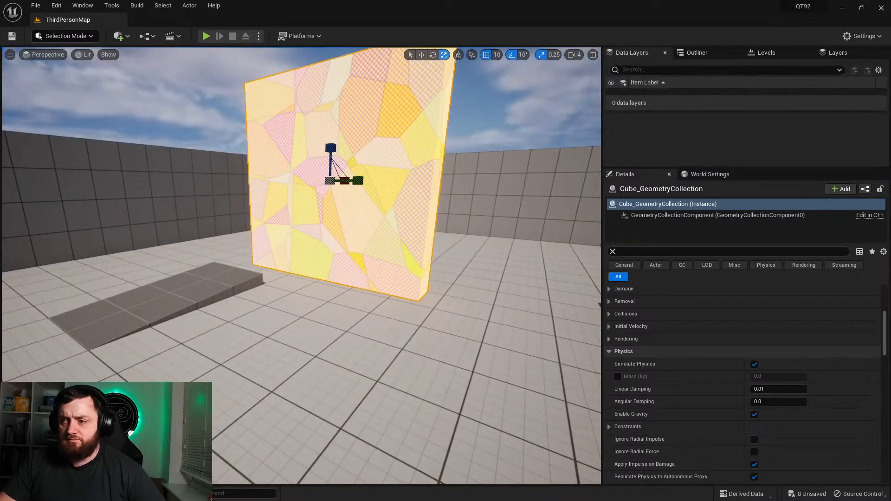
pyautogui.click(127, 36)
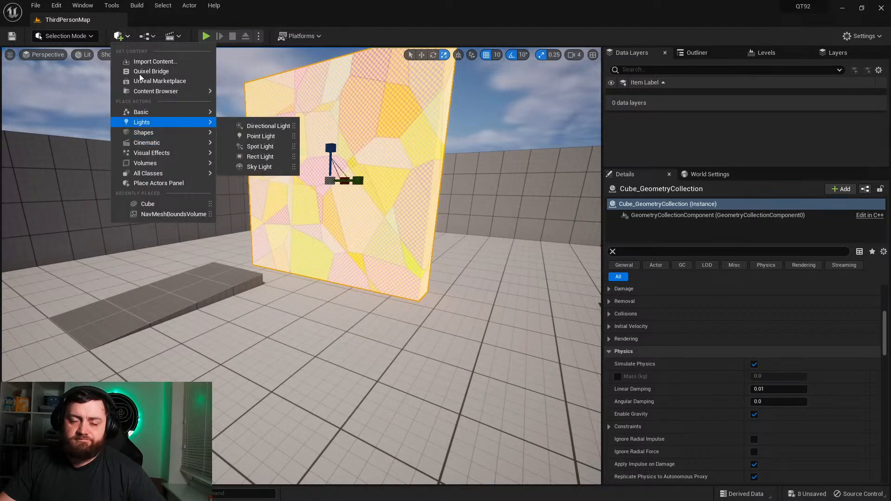
pyautogui.click(128, 36)
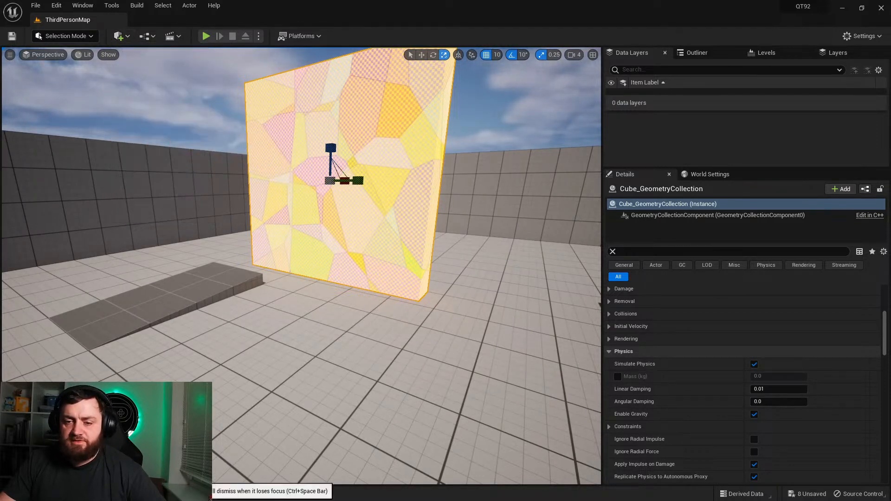
pyautogui.click(28, 494)
pyautogui.doubleClick(305, 338)
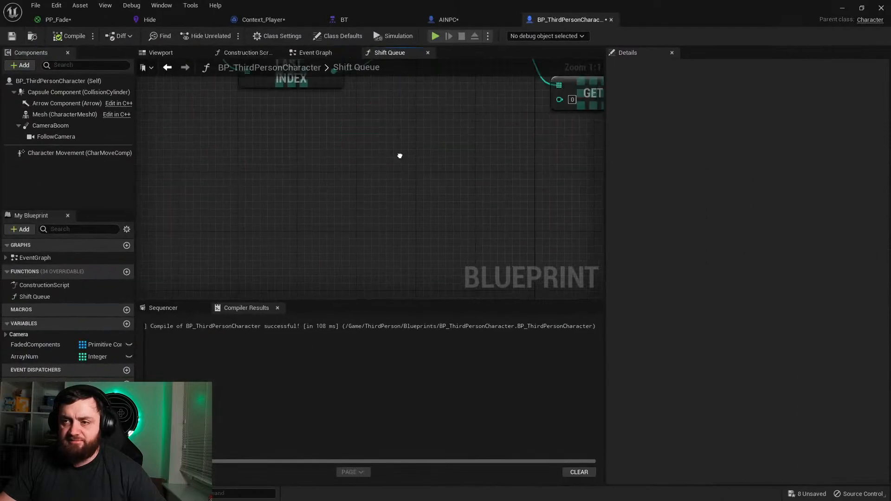
pyautogui.click(309, 53)
# Step: Add an Event Hit node in an empty area of the character's event graph
pyautogui.moveTo(352, 207); pyautogui.dragTo(186, 148, button='right')
pyautogui.rightClick(310, 232)
pyautogui.write('hit')
pyautogui.press('Return')
# Step: Add an Add Impulse at Location node from Event Hit's Other Comp output
pyautogui.rightClick(272, 180)
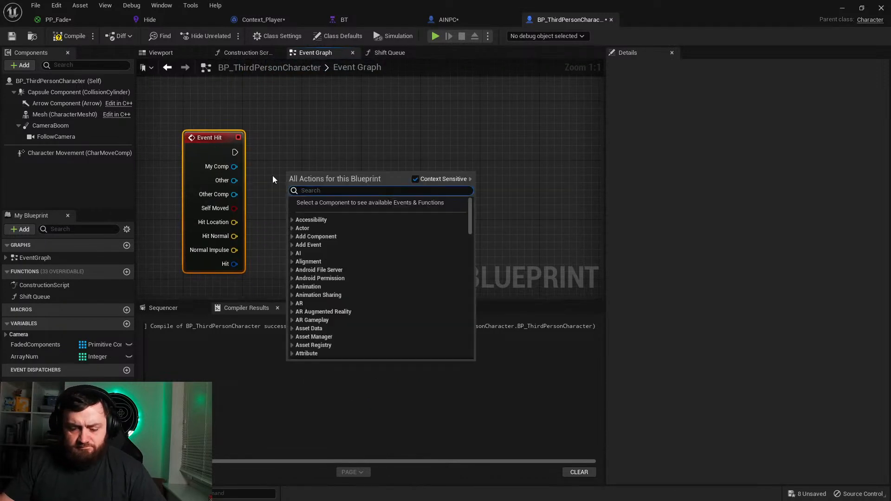
pyautogui.write('impuil')
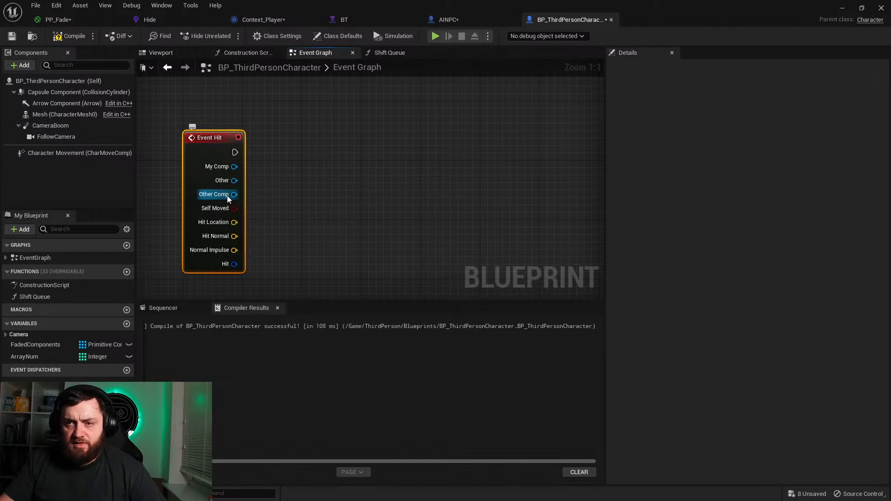
pyautogui.moveTo(234, 194); pyautogui.dragTo(284, 180)
pyautogui.write('impulse')
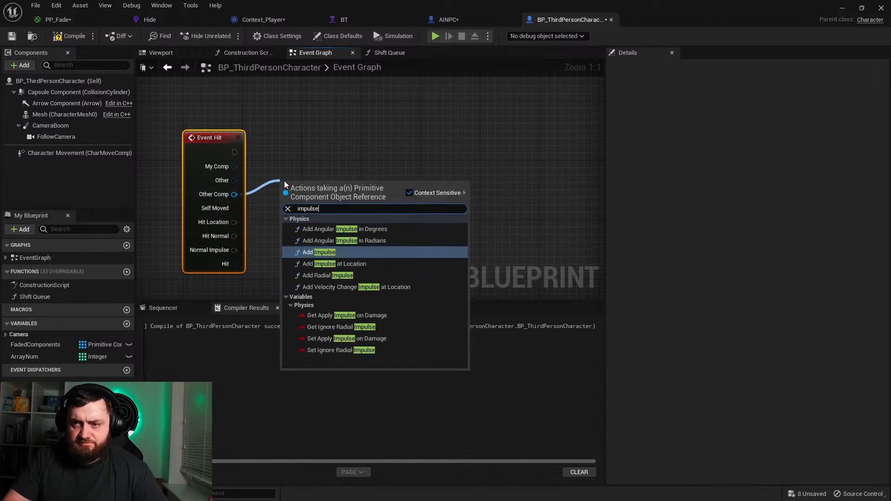
pyautogui.press('Down')
pyautogui.press('Return')
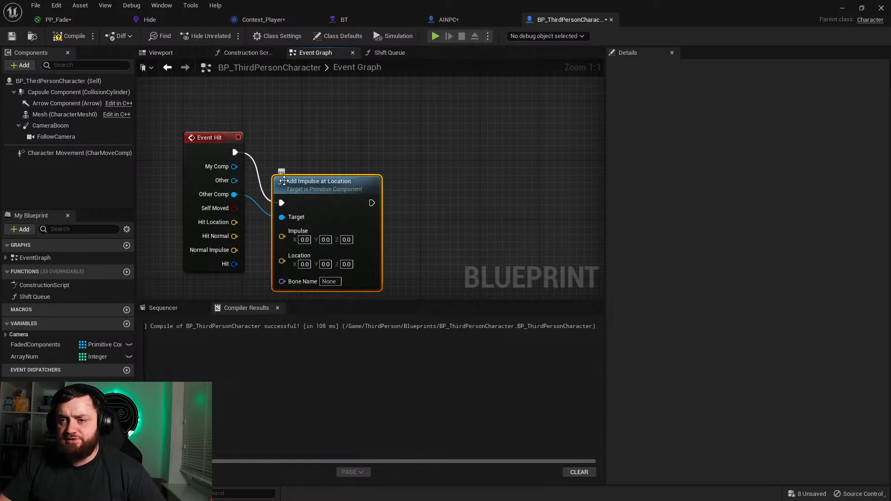
# Step: Space Add Impulse at Location away from Event Hit and connect Hit Location to its Location input
pyautogui.moveTo(318, 190); pyautogui.dragTo(434, 132)
pyautogui.moveTo(237, 231); pyautogui.dragTo(206, 223)
pyautogui.moveTo(205, 216); pyautogui.dragTo(408, 210)
pyautogui.moveTo(329, 257); pyautogui.dragTo(314, 214, button='right')
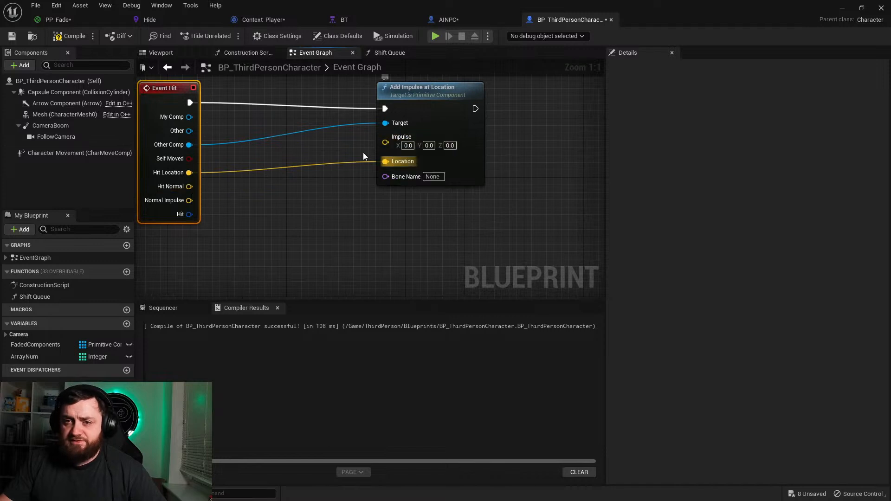
# Step: Add a Get Mass node for the character's Mesh and place it below Event Hit
pyautogui.moveTo(245, 235); pyautogui.dragTo(297, 221, button='right')
pyautogui.rightClick(296, 221)
pyautogui.write('get mass')
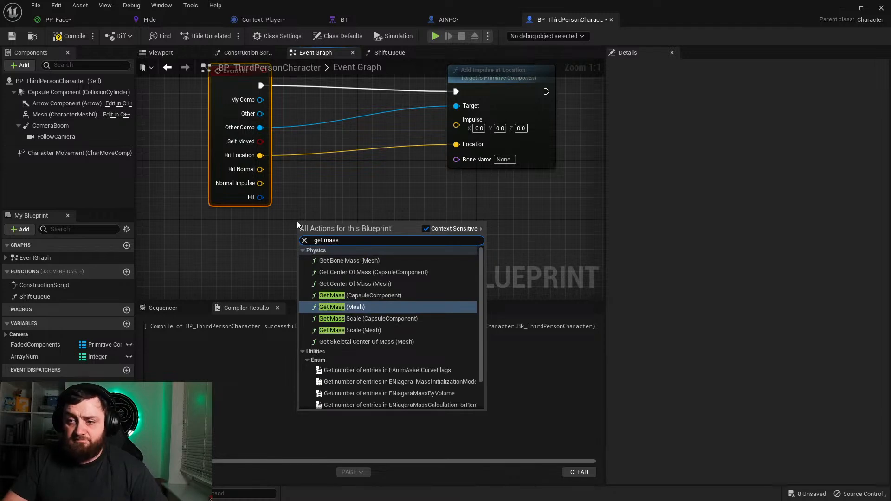
pyautogui.press('Return')
pyautogui.moveTo(320, 232); pyautogui.dragTo(209, 246)
# Step: Add a Multiply node from Get Mass's Return Value and delete the conversion node linking it to Impulse
pyautogui.moveTo(275, 261); pyautogui.dragTo(310, 241)
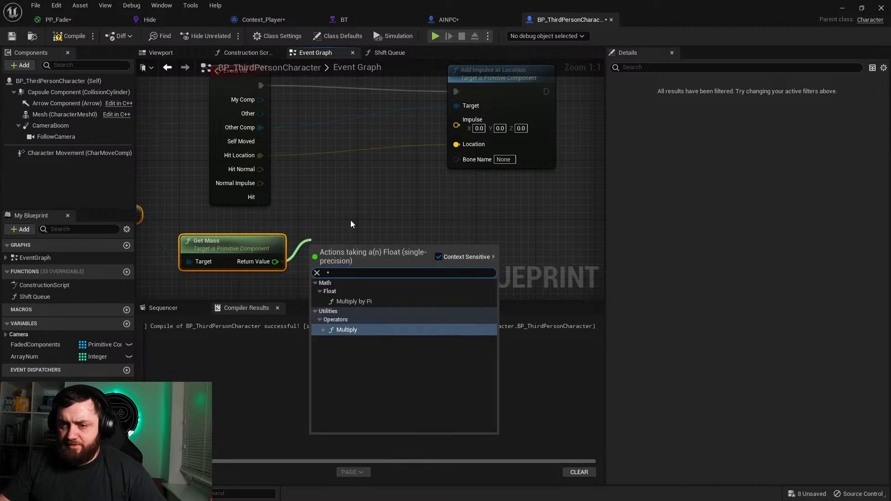
pyautogui.click(363, 329)
pyautogui.moveTo(374, 252); pyautogui.dragTo(403, 207)
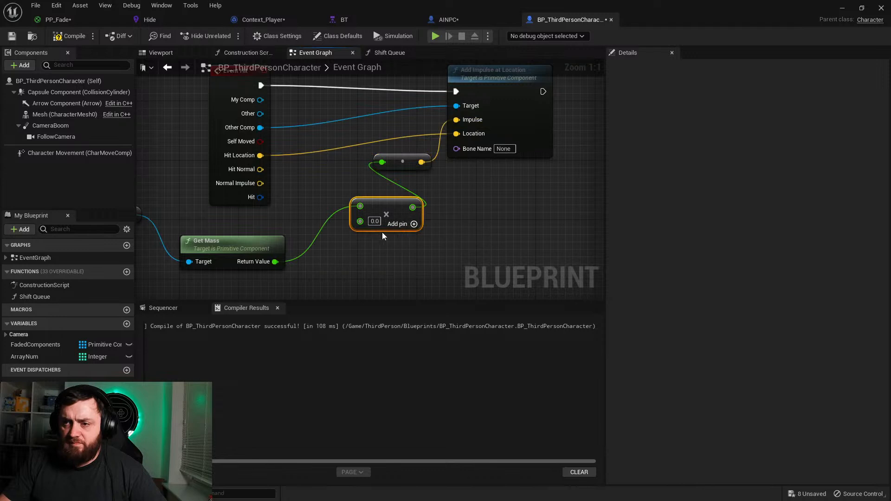
pyautogui.click(375, 221)
pyautogui.click(408, 163)
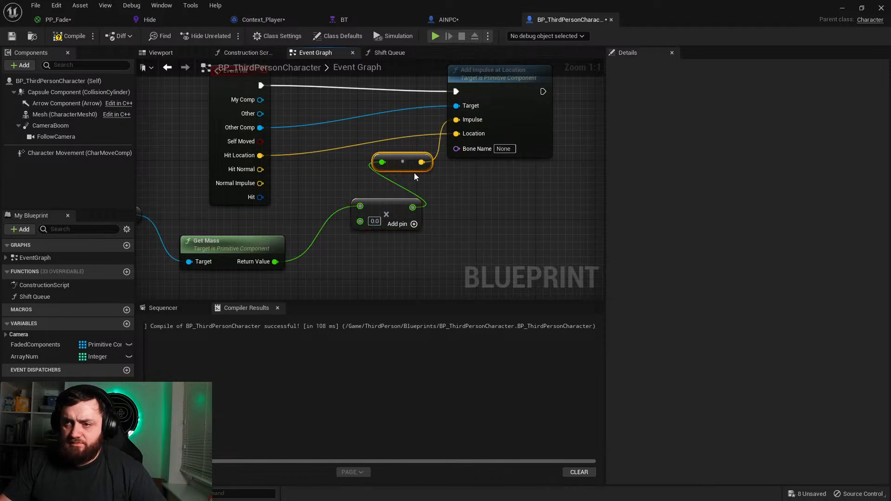
pyautogui.press('Delete')
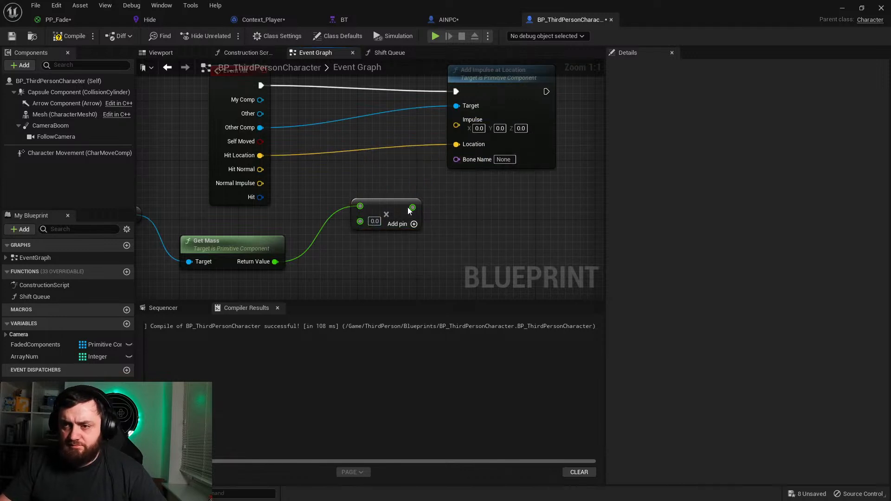
# Step: Convert the Multiply node's second input to Vector and connect its output to Add Impulse at Location's Impulse
pyautogui.rightClick(361, 222)
pyautogui.moveTo(395, 339)
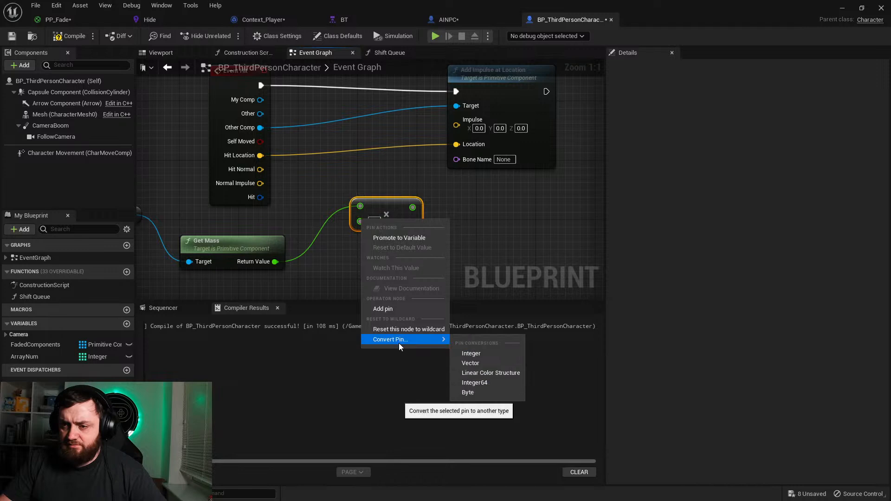
pyautogui.click(470, 363)
pyautogui.moveTo(463, 208); pyautogui.dragTo(466, 129)
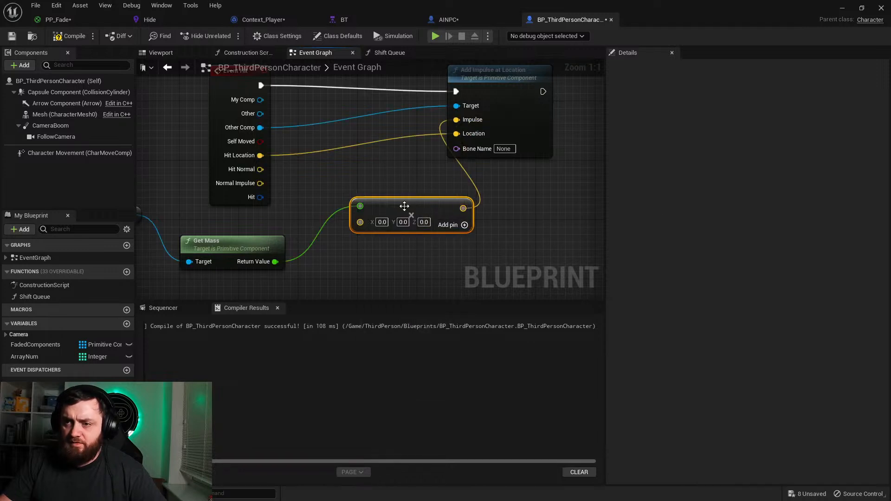
# Step: Connect Event Hit's Hit Location to the Multiply node's vector input and add a third input pin
pyautogui.click(382, 221)
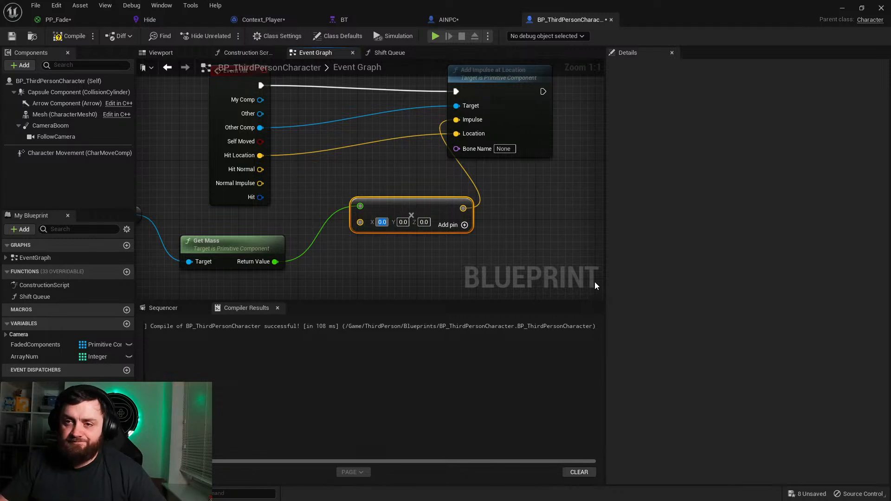
pyautogui.moveTo(262, 157); pyautogui.dragTo(361, 221)
pyautogui.click(406, 223)
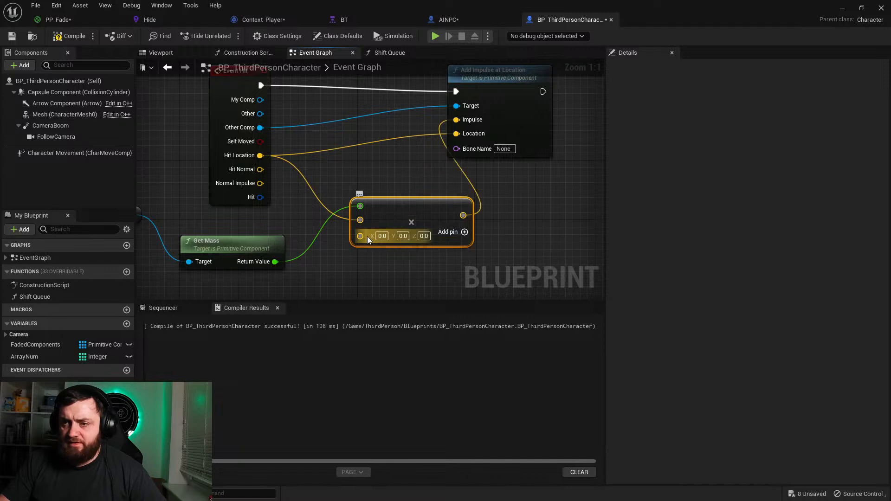
# Step: Convert the Multiply node's third input to a float, set it to 50000, and compile the blueprint
pyautogui.rightClick(362, 237)
pyautogui.moveTo(322, 251); pyautogui.dragTo(367, 242, button='right')
pyautogui.moveTo(323, 252); pyautogui.dragTo(406, 198)
pyautogui.rightClick(407, 228)
pyautogui.moveTo(461, 364)
pyautogui.click(538, 376)
pyautogui.click(420, 227)
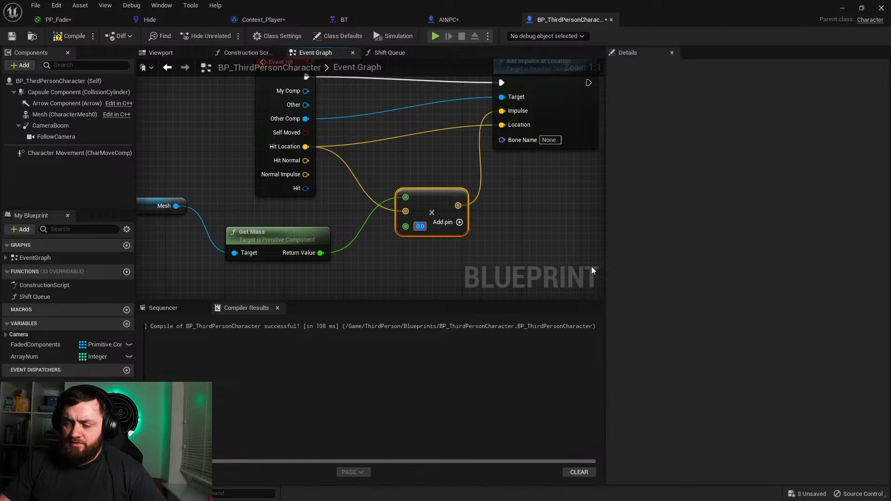
pyautogui.write('50000')
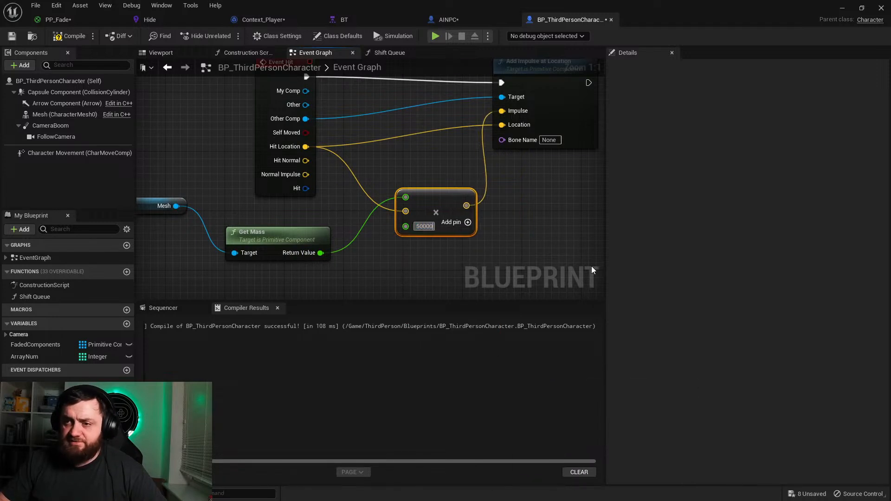
pyautogui.press('Return')
pyautogui.click(438, 142)
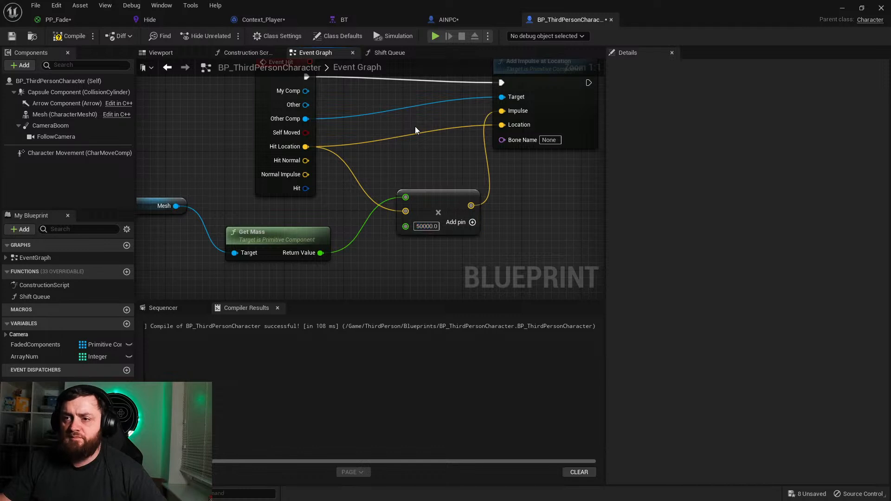
pyautogui.click(70, 36)
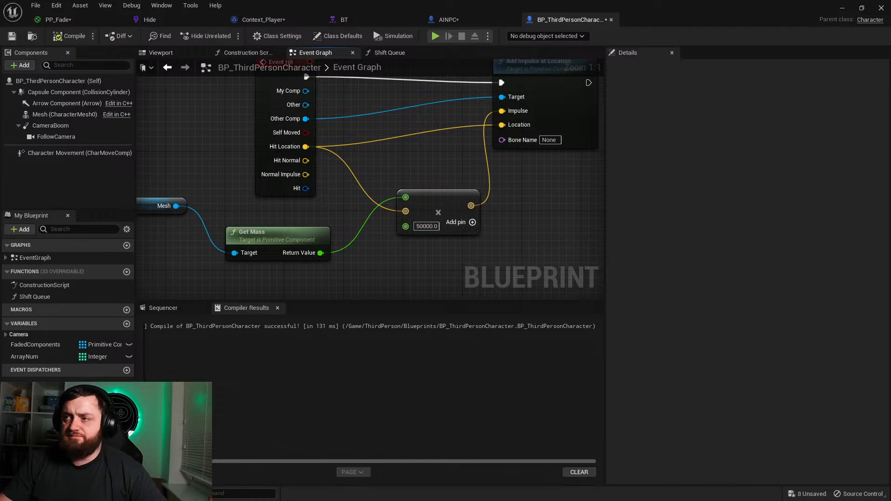
# Step: Enable Simulation Generates Hit Events on the fractured wall Cube_GeometryCollection in the level
pyautogui.click(843, 8)
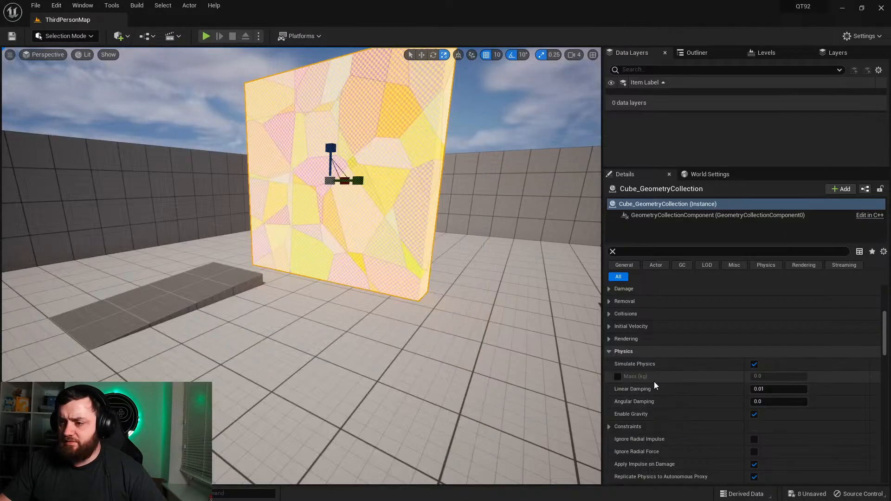
pyautogui.scroll(-4, 662, 382)
pyautogui.scroll(-2, 662, 382)
pyautogui.click(755, 363)
# Step: Play the level, run and jump the character into the fractured wall, and stop the session
pyautogui.click(205, 35)
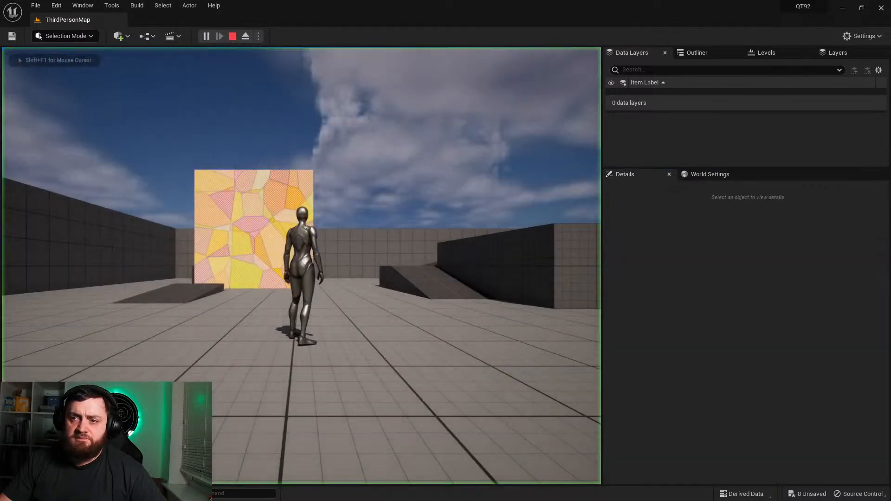
pyautogui.press('w')
pyautogui.press('space')
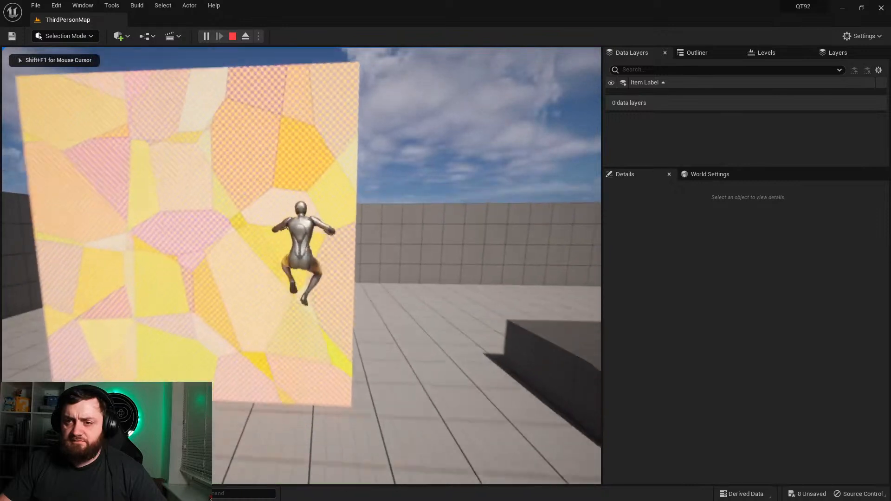
pyautogui.press('s')
pyautogui.press('Escape')
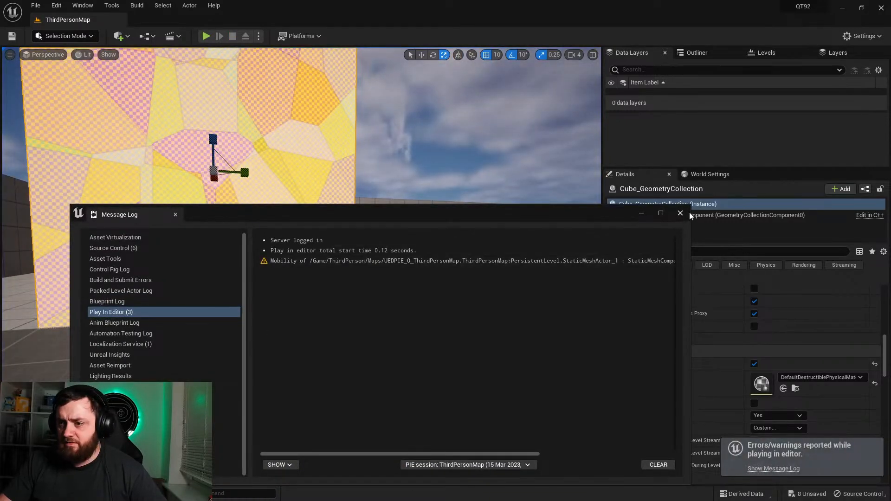
# Step: Read the play-session warning in the Message Log and review the wall's material and Chaos Physics settings
pyautogui.click(621, 262)
pyautogui.moveTo(525, 456); pyautogui.dragTo(656, 454)
pyautogui.click(681, 213)
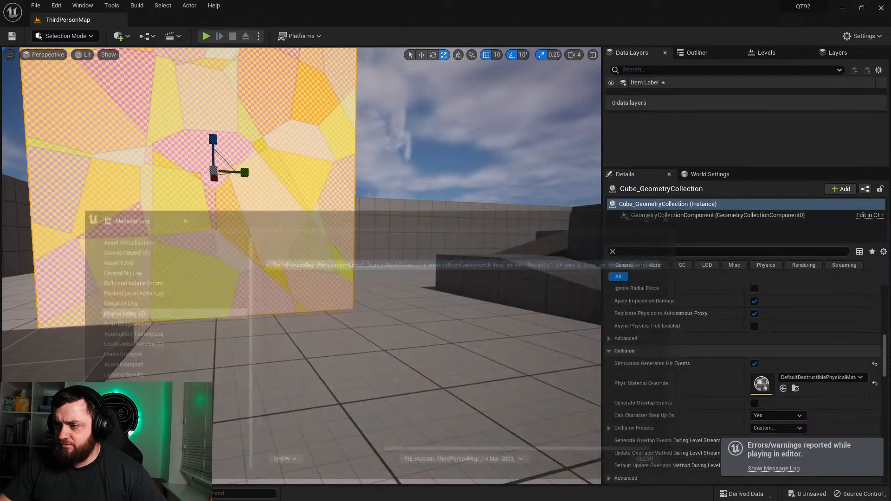
pyautogui.scroll(10, 728, 327)
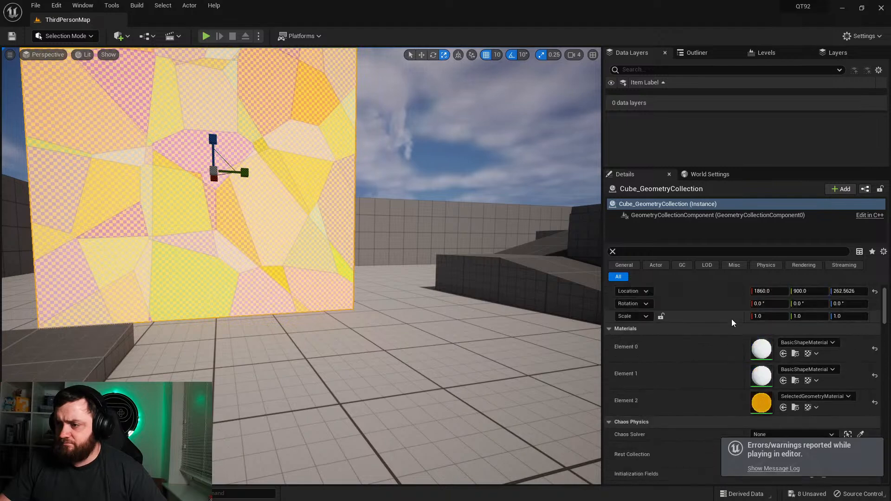
pyautogui.scroll(-5, 731, 318)
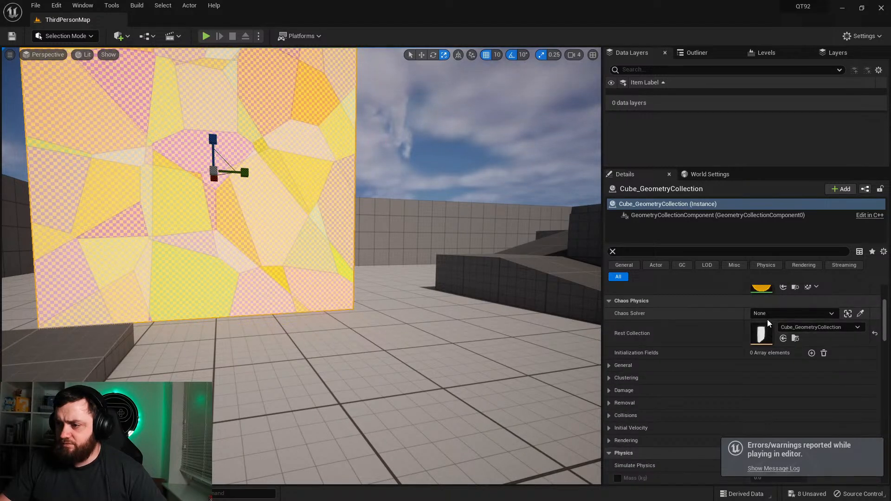
# Step: Set the Multiply node's float factor to 10000 in the character blueprint and compile it
pyautogui.click(205, 36)
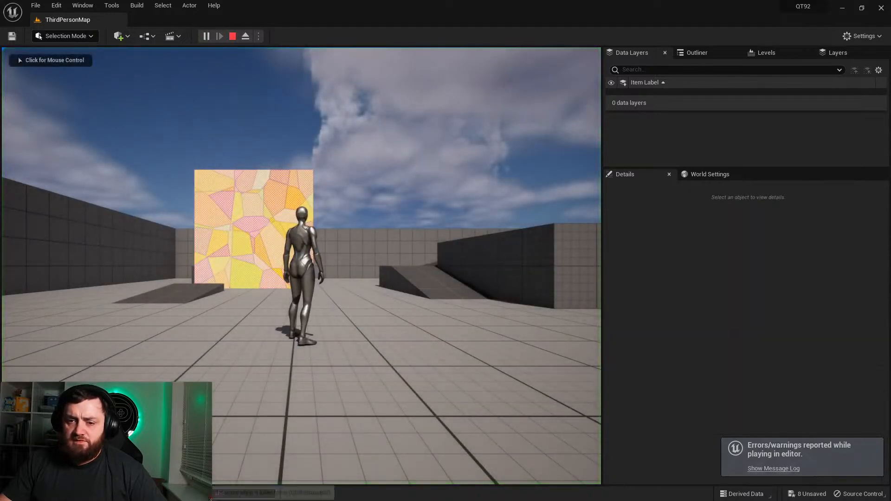
pyautogui.hotkey('ctrl', 'space')
pyautogui.doubleClick(301, 346)
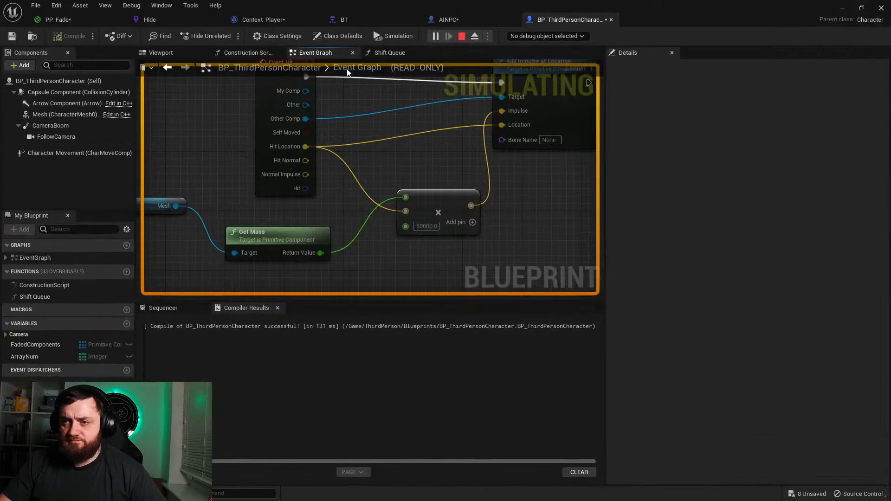
pyautogui.click(461, 36)
pyautogui.click(423, 226)
pyautogui.write('1')
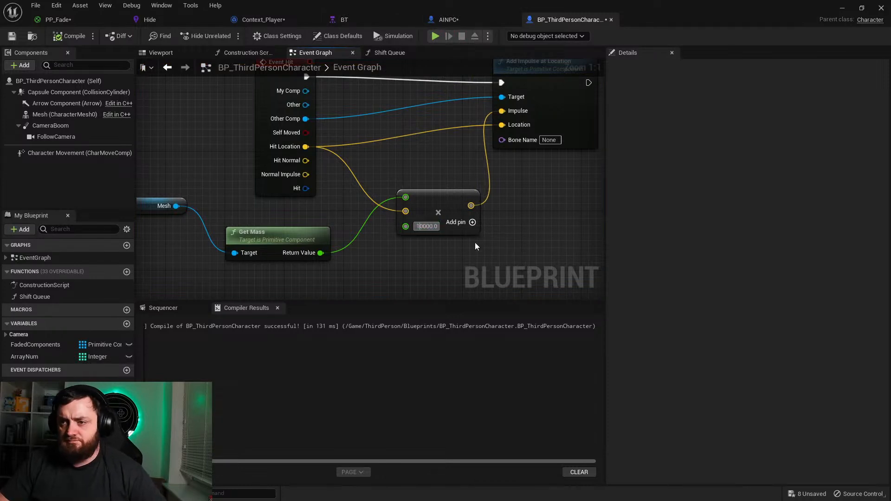
pyautogui.click(70, 36)
# Step: Play-test the 10000 impulse factor by running and jumping into the wall, and stop the session
pyautogui.click(841, 8)
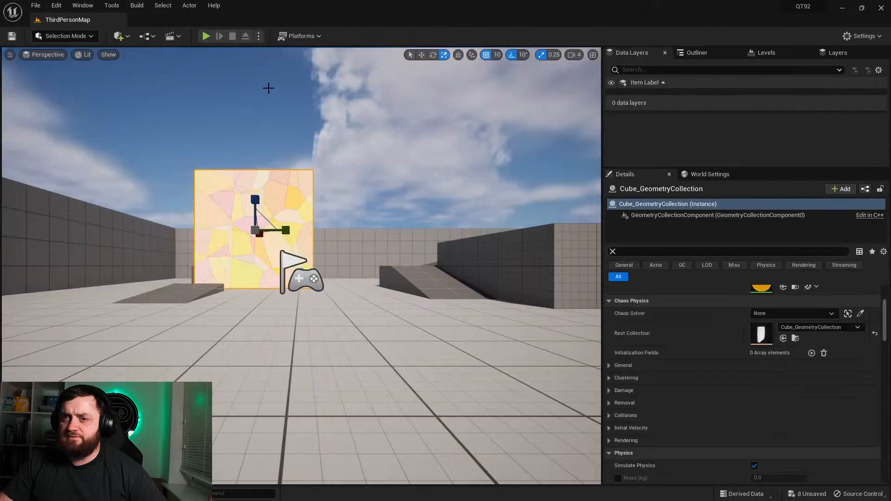
pyautogui.click(206, 36)
pyautogui.press('w')
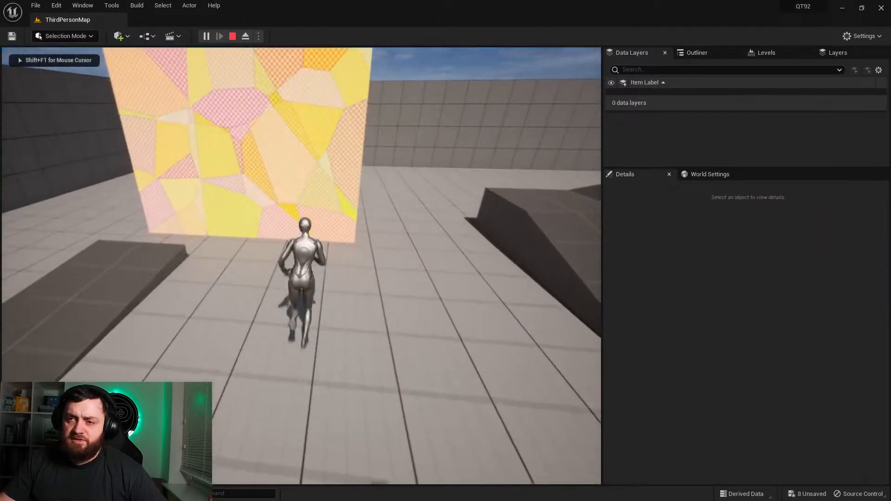
pyautogui.press('space')
pyautogui.press('d')
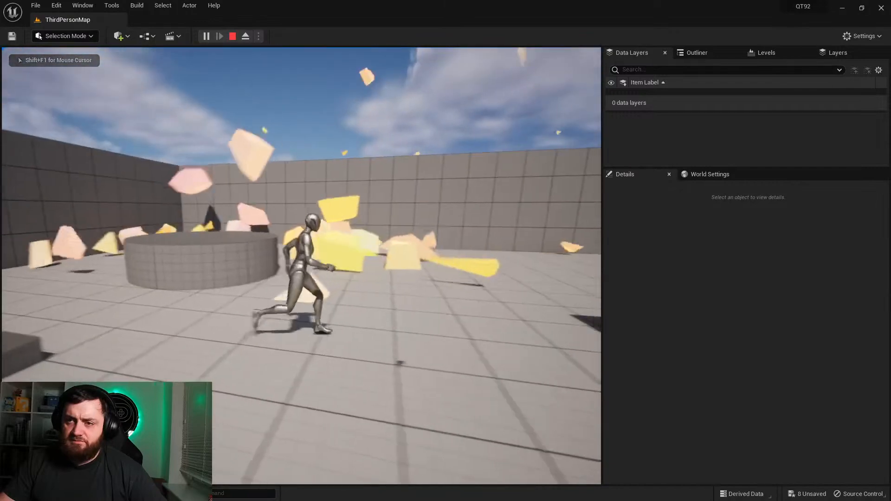
pyautogui.press('s')
pyautogui.press('a')
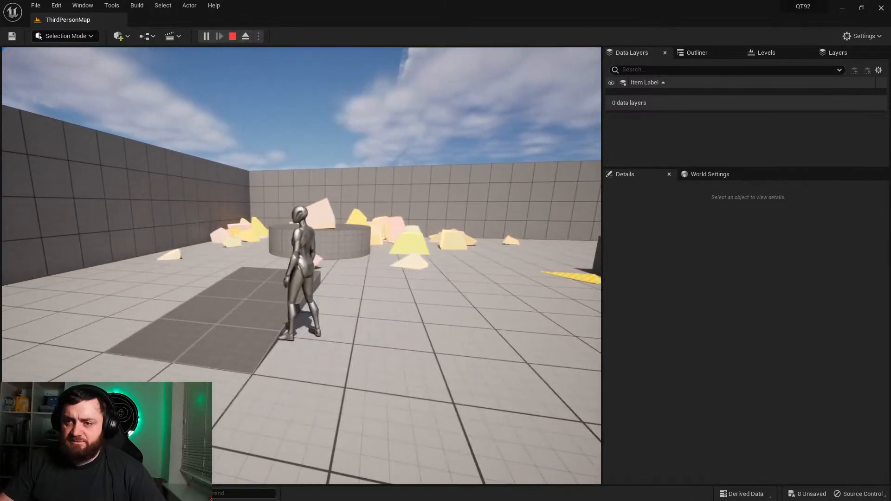
pyautogui.press('Escape')
# Step: Read the full mobility warning in the Message Log and close the log
pyautogui.click(557, 261)
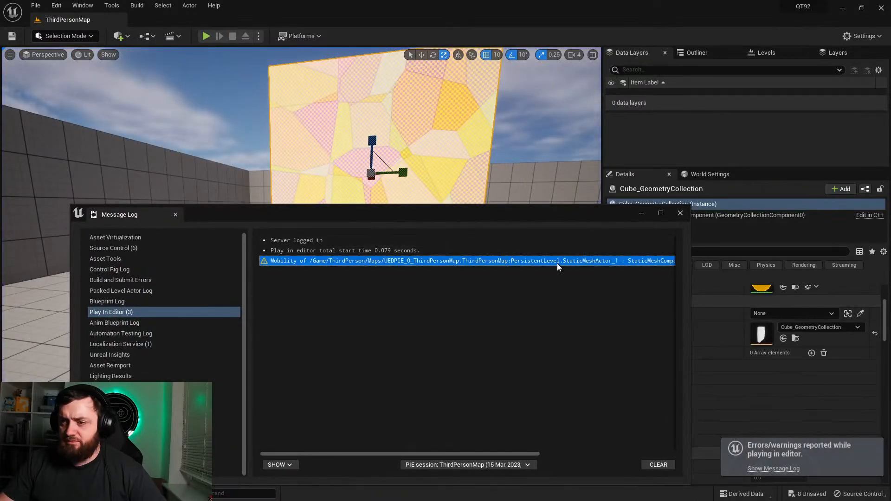
pyautogui.click(464, 450)
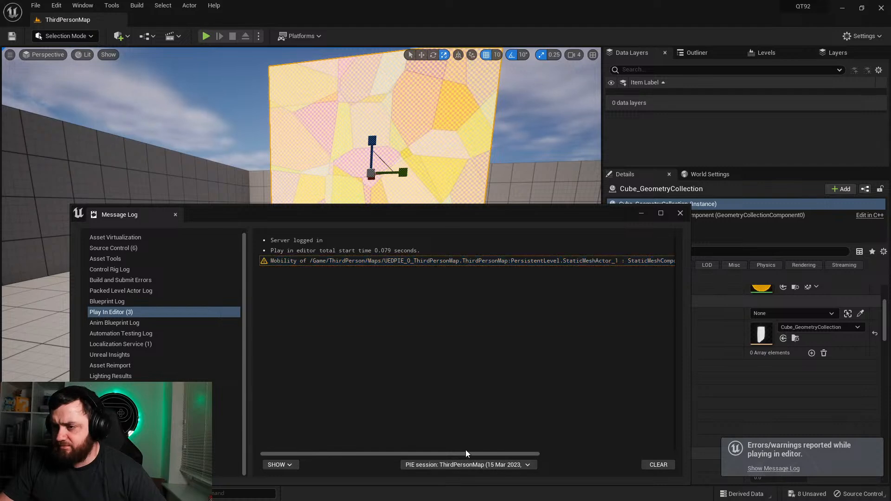
pyautogui.moveTo(484, 453); pyautogui.dragTo(580, 459)
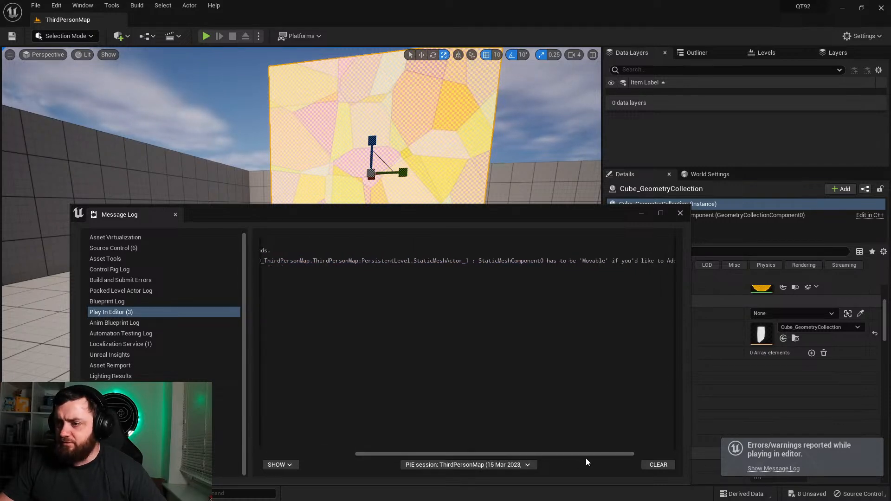
pyautogui.click(681, 215)
# Step: Add an Is Simulating Physics node from Event Hit's Other Comp in the BP_ThirdPersonCharacter event graph
pyautogui.click(35, 494)
pyautogui.doubleClick(306, 335)
pyautogui.moveTo(273, 98); pyautogui.dragTo(336, 234, button='right')
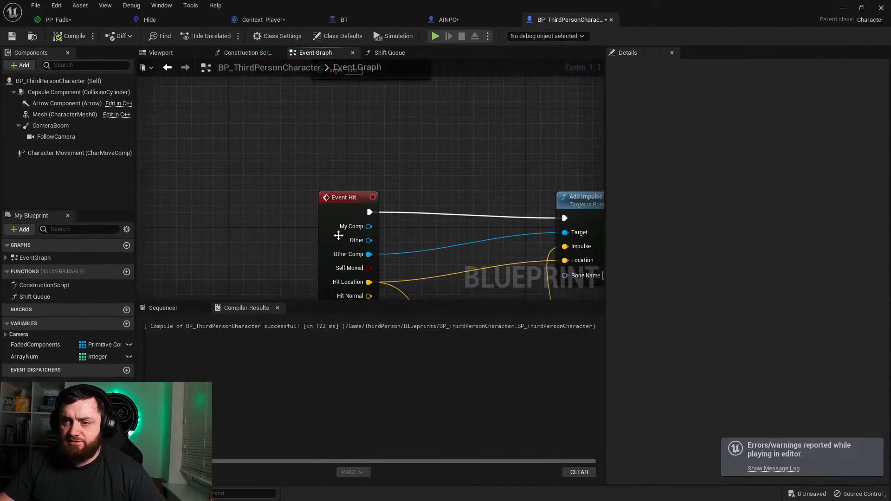
pyautogui.moveTo(333, 232); pyautogui.dragTo(221, 230)
pyautogui.moveTo(246, 258); pyautogui.dragTo(330, 239)
pyautogui.write('simul')
pyautogui.press('Up')
pyautogui.press('Return')
# Step: Add a Branch between Event Hit and Add Impulse at Location, using Is Simulating Physics as its Condition
pyautogui.press('b')
pyautogui.click(462, 213)
pyautogui.moveTo(472, 246); pyautogui.dragTo(425, 260)
pyautogui.moveTo(471, 232); pyautogui.dragTo(259, 212)
pyautogui.moveTo(503, 227); pyautogui.dragTo(370, 186, button='right')
pyautogui.moveTo(384, 193); pyautogui.dragTo(434, 178)
# Step: Set the Multiply node's float factor to 5000
pyautogui.moveTo(396, 220); pyautogui.dragTo(437, 105, button='right')
pyautogui.click(392, 205)
pyautogui.write('5000')
pyautogui.press('Return')
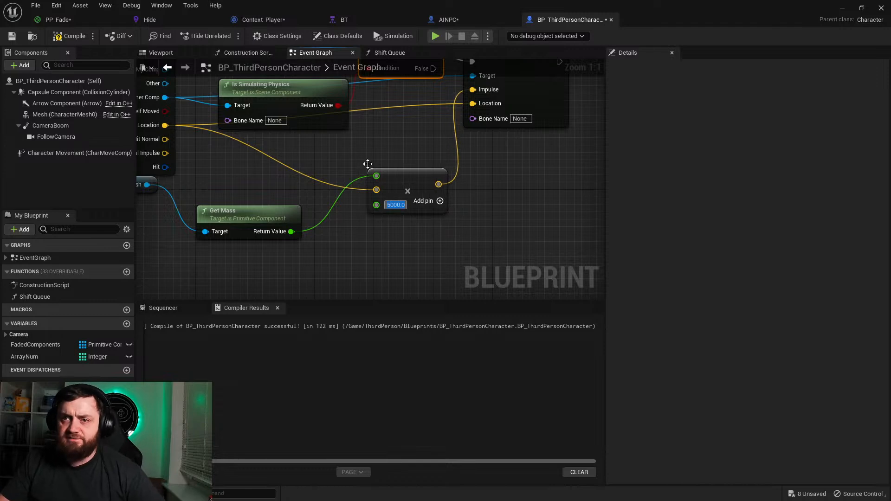
# Step: Play the level and repeatedly run and jump into the wall to test the 5000 factor, and stop the session
pyautogui.click(843, 9)
pyautogui.hotkey('alt', 'p')
pyautogui.press('w')
pyautogui.press('w')
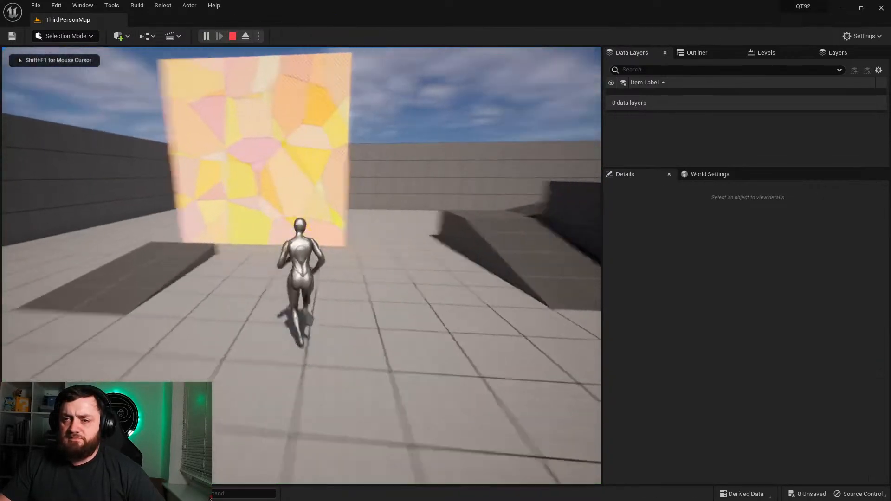
pyautogui.press('s')
pyautogui.press('w')
pyautogui.press('space')
pyautogui.press('s')
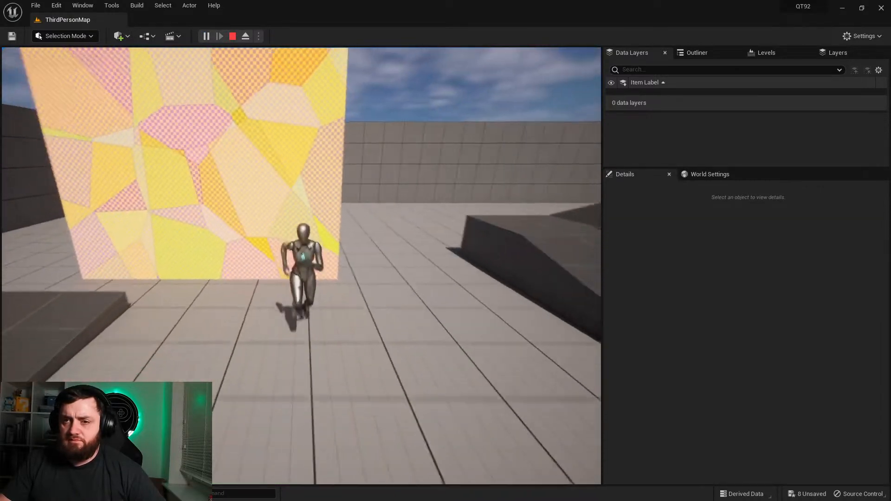
pyautogui.press('d')
pyautogui.press('w')
pyautogui.press('d')
pyautogui.press('s')
pyautogui.press('Escape')
# Step: Set the impulse Multiply node's float factor to 10000 in the character blueprint and return to the level
pyautogui.moveTo(567, 247); pyautogui.dragTo(548, 241, button='right')
pyautogui.moveTo(294, 294)
pyautogui.mouseDown(button='right')
pyautogui.moveTo(209, 320)
pyautogui.moveTo(289, 292)
pyautogui.mouseUp(button='right')
pyautogui.hotkey('ctrl', 'space')
pyautogui.doubleClick(300, 356)
pyautogui.press('BackSpace')
pyautogui.write('10000.0')
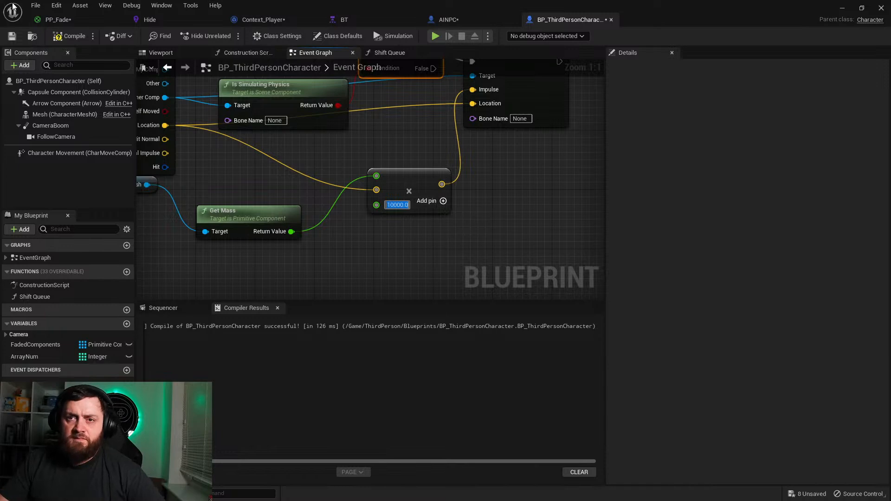
pyautogui.click(842, 14)
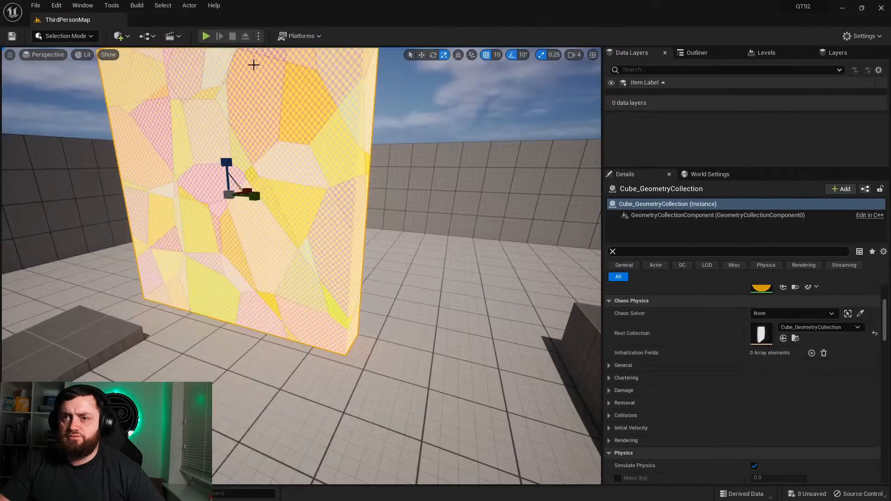
# Step: Play the level, run and jump into the fractured wall to test the 10000 factor, and stop the session
pyautogui.click(206, 36)
pyautogui.press('w')
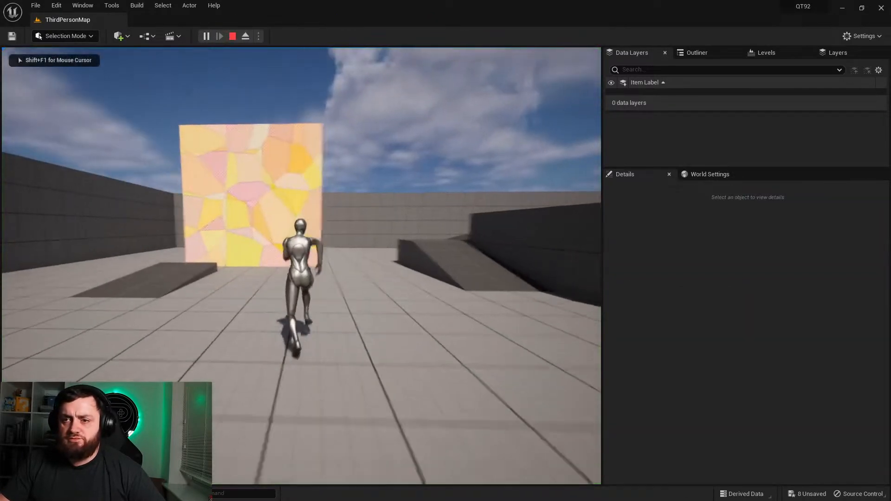
pyautogui.press('space')
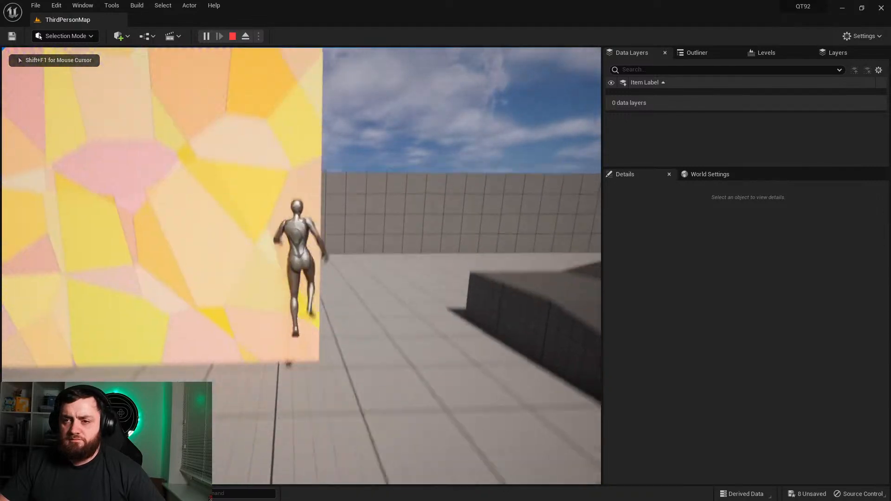
pyautogui.press('s')
pyautogui.press('w')
pyautogui.press('space')
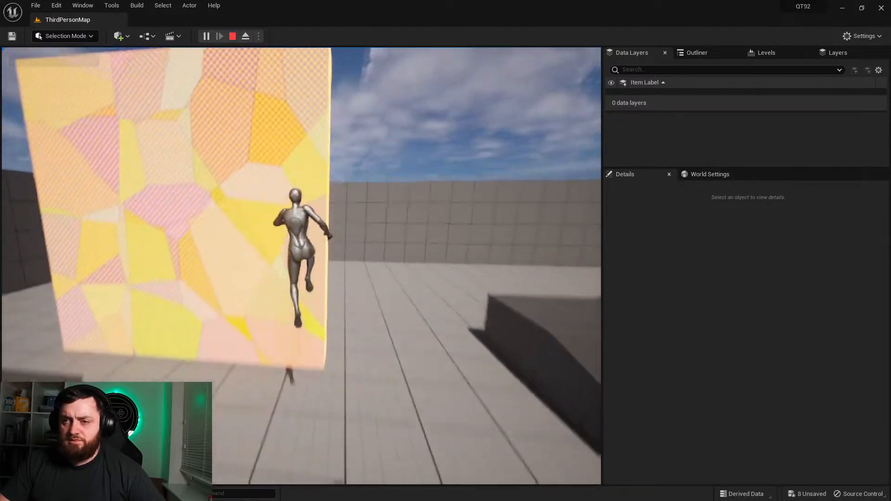
pyautogui.press('Escape')
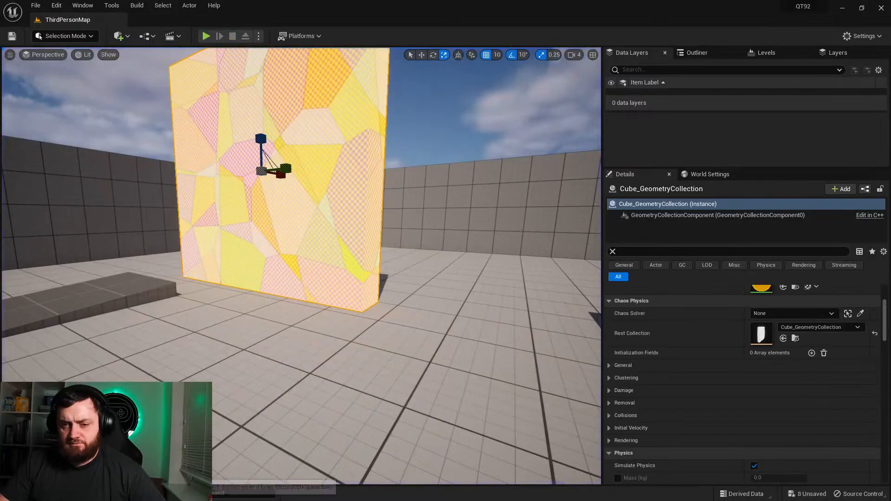
# Step: Adjust the placement of the Add Impulse at Location node in the BP_ThirdPersonCharacter event graph and return to the level
pyautogui.hotkey('ctrl', 'space')
pyautogui.click(409, 406)
pyautogui.doubleClick(302, 344)
pyautogui.moveTo(309, 156); pyautogui.dragTo(353, 228, button='right')
pyautogui.moveTo(334, 167); pyautogui.dragTo(325, 145)
pyautogui.moveTo(571, 120); pyautogui.dragTo(587, 112)
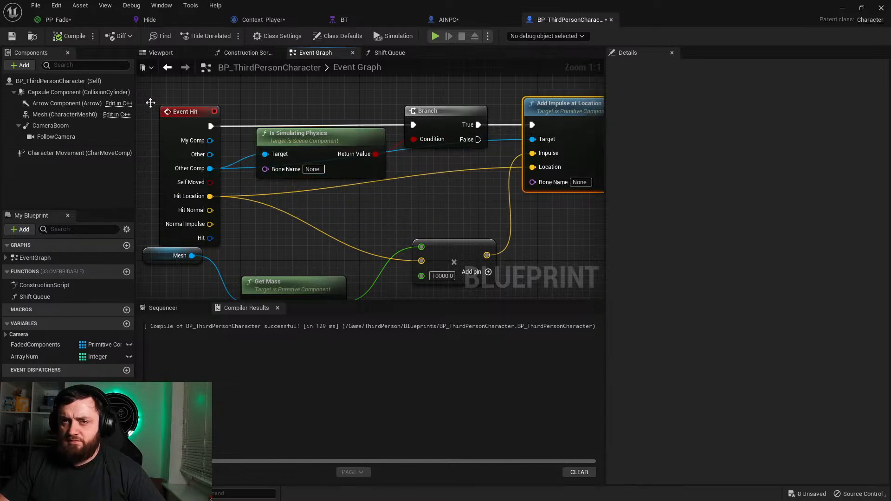
pyautogui.click(845, 8)
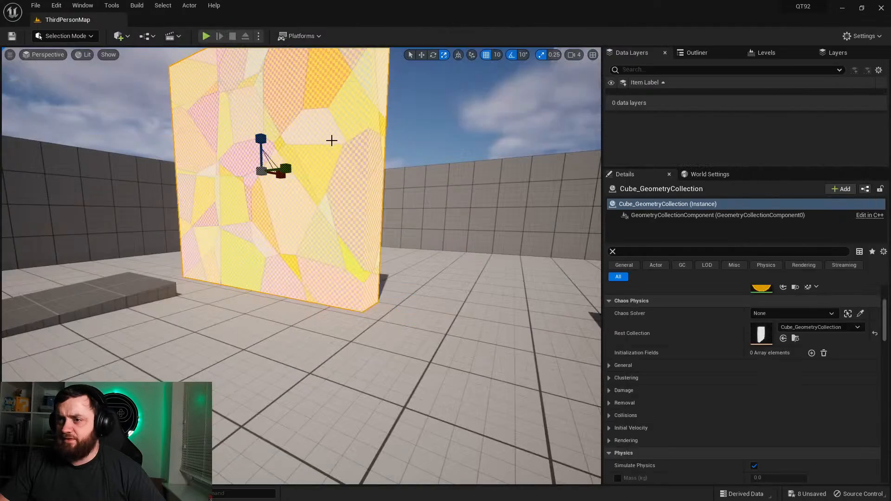
# Step: Play the level again, run around the fractured wall and jump into it from different sides, and stop the session
pyautogui.scroll(-5, 694, 388)
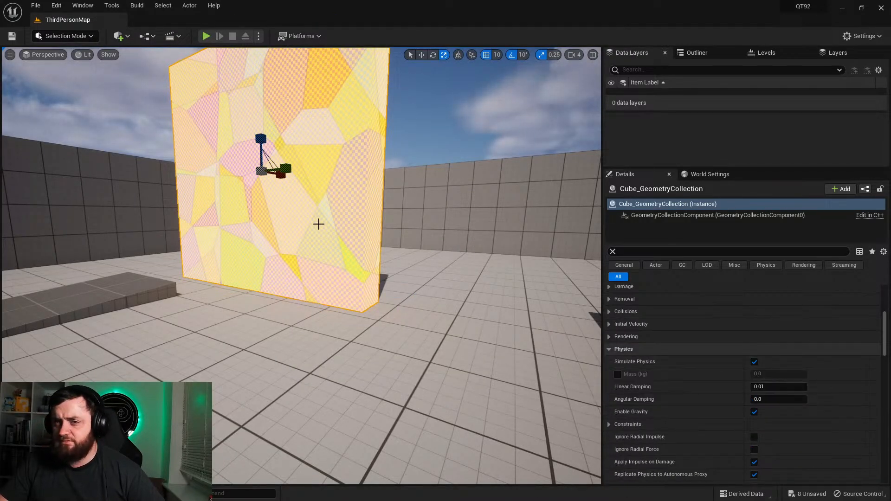
pyautogui.click(207, 36)
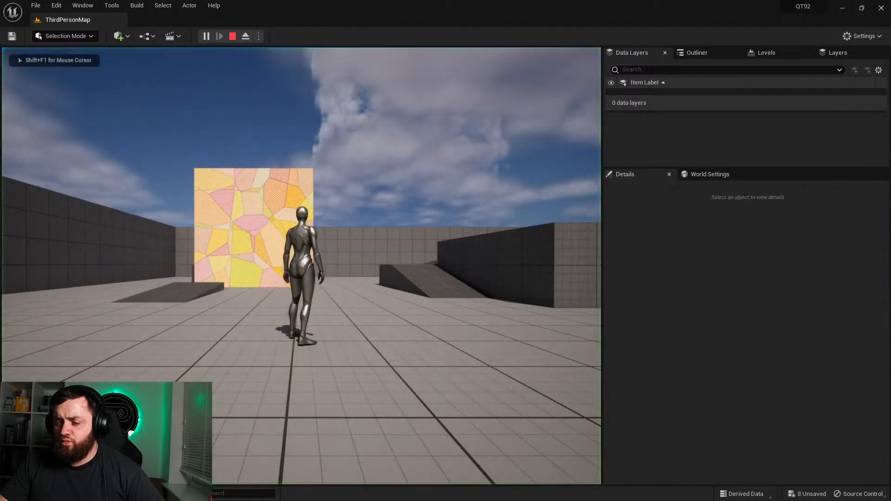
pyautogui.press('w')
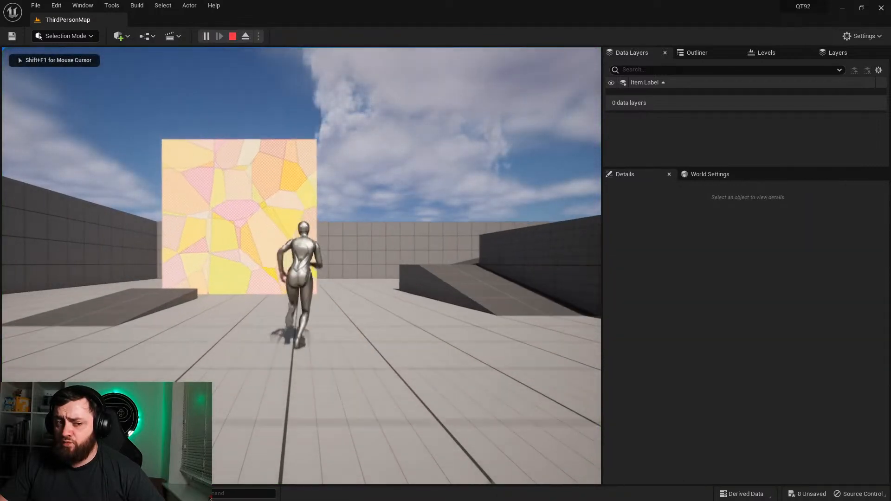
pyautogui.press('space')
pyautogui.press('d')
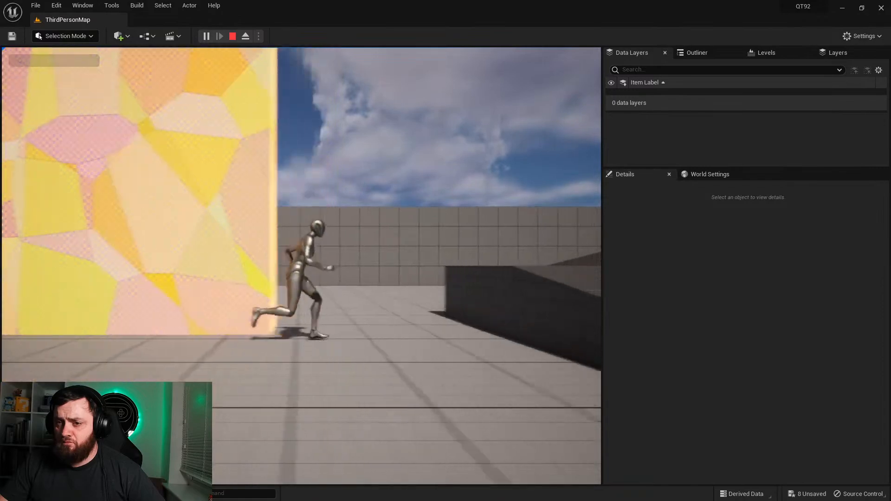
pyautogui.press('w')
pyautogui.press('a')
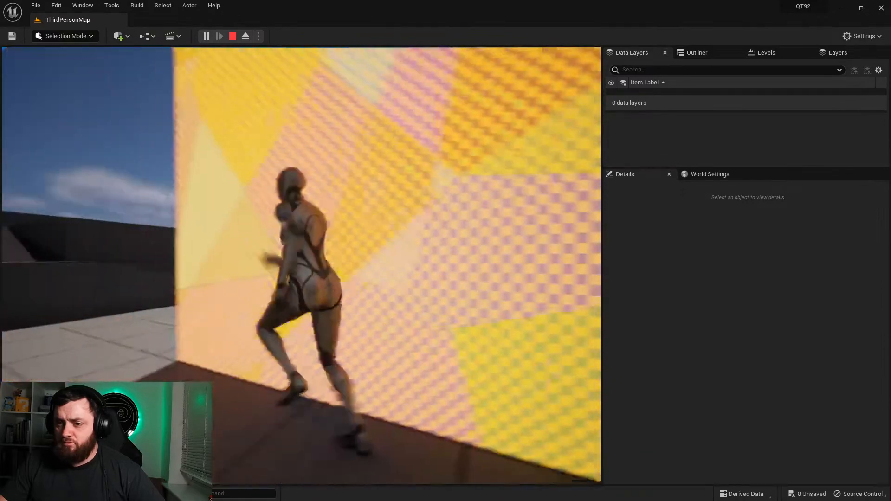
pyautogui.press('w')
pyautogui.press('space')
pyautogui.press('Escape')
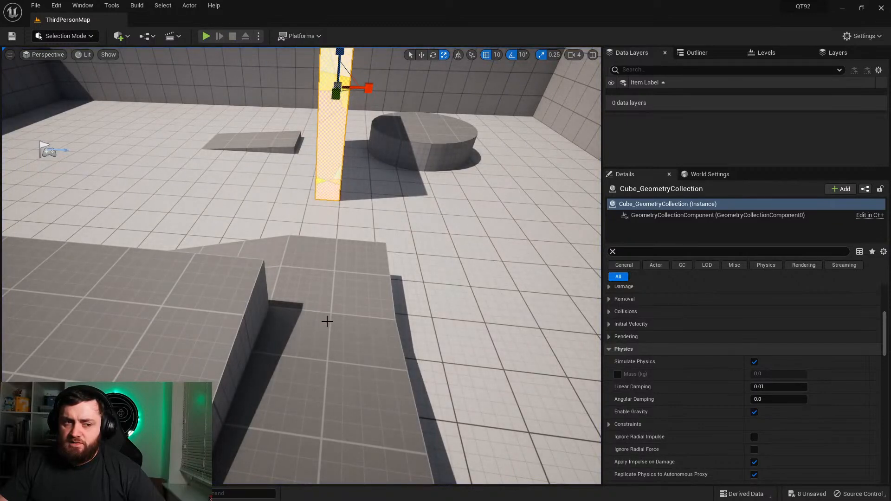
# Step: Examine the selected fractured wall from several sides in the level
pyautogui.moveTo(276, 314); pyautogui.dragTo(275, 314, button='right')
pyautogui.press('a')
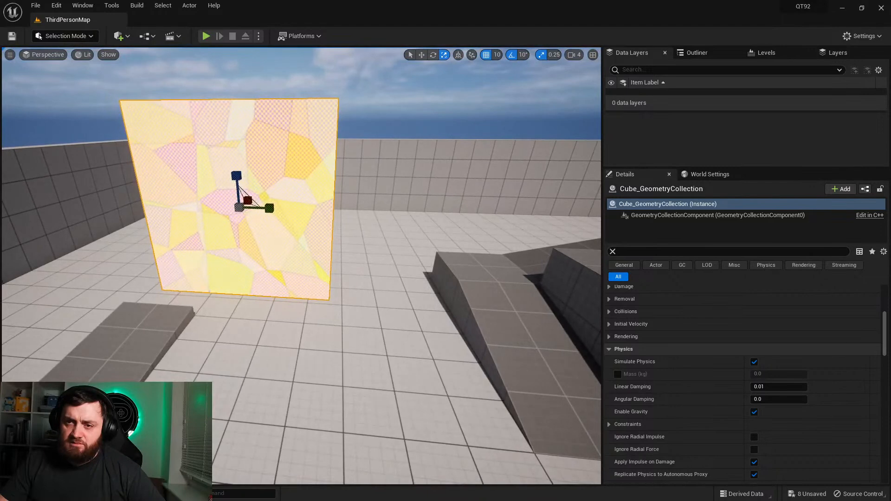
pyautogui.press('a')
pyautogui.moveTo(381, 251); pyautogui.dragTo(382, 250, button='right')
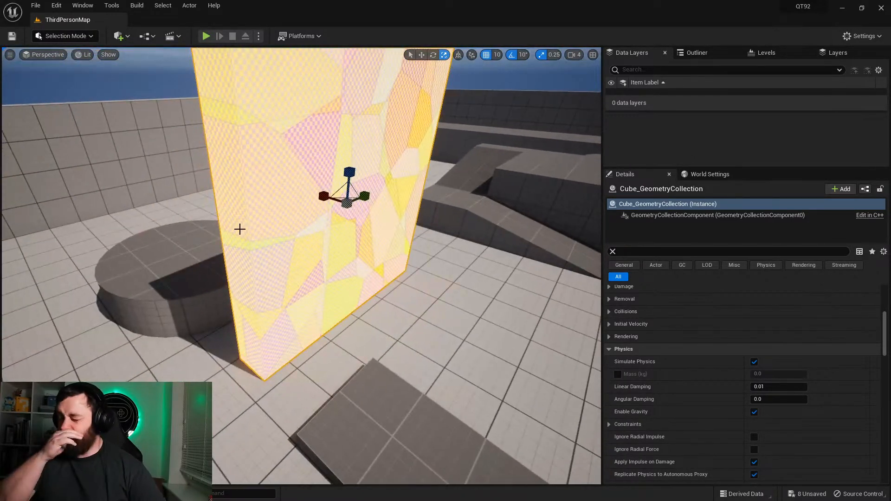
pyautogui.moveTo(294, 277); pyautogui.dragTo(291, 283, button='right')
pyautogui.press('a')
pyautogui.press('d')
pyautogui.press('w')
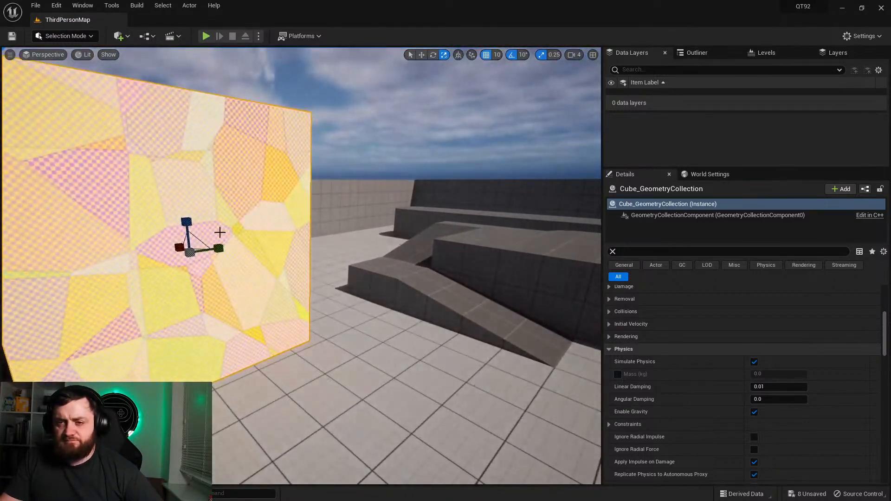
pyautogui.press('f')
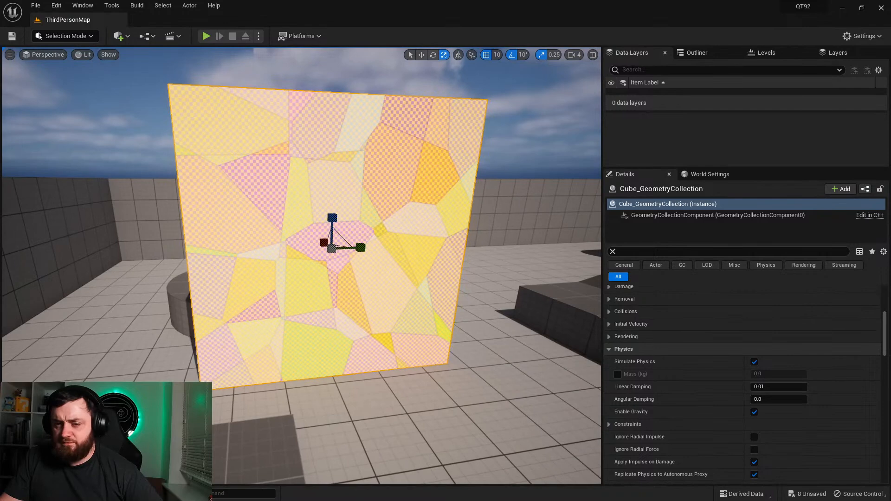
# Step: Disconnect Is Simulating Physics, remove the Branch so Event Hit runs directly into Add Impulse at Location, and compile the character blueprint
pyautogui.hotkey('ctrl', 'space')
pyautogui.doubleClick(303, 330)
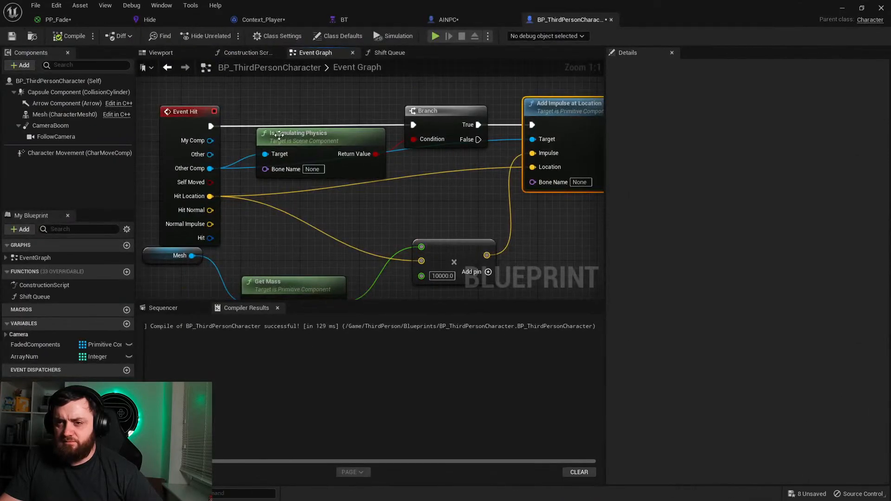
pyautogui.moveTo(293, 142); pyautogui.dragTo(315, 194)
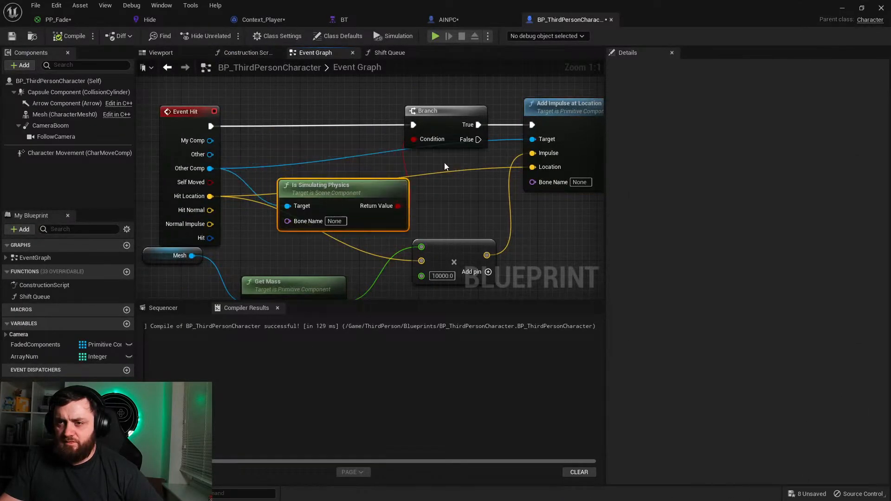
pyautogui.keyDown('alt'); pyautogui.click(398, 206); pyautogui.keyUp('alt')
pyautogui.keyDown('alt'); pyautogui.click(294, 207); pyautogui.keyUp('alt')
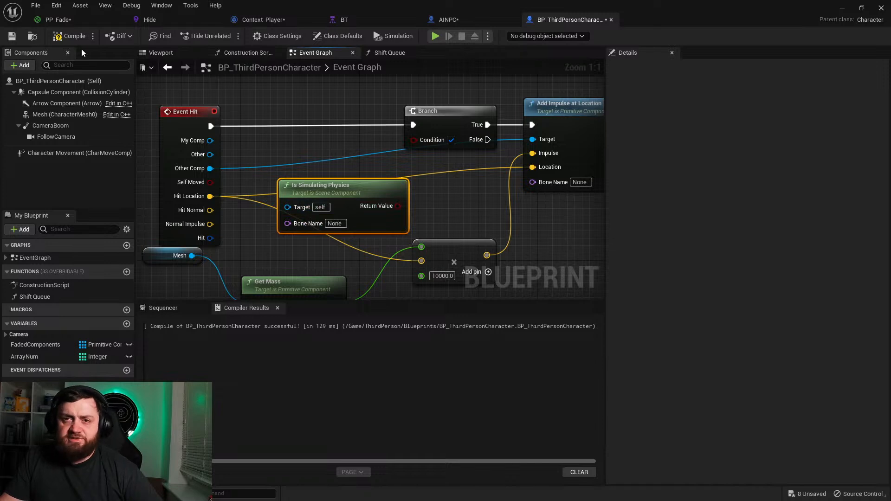
pyautogui.click(453, 129)
pyautogui.press('Delete')
pyautogui.click(69, 35)
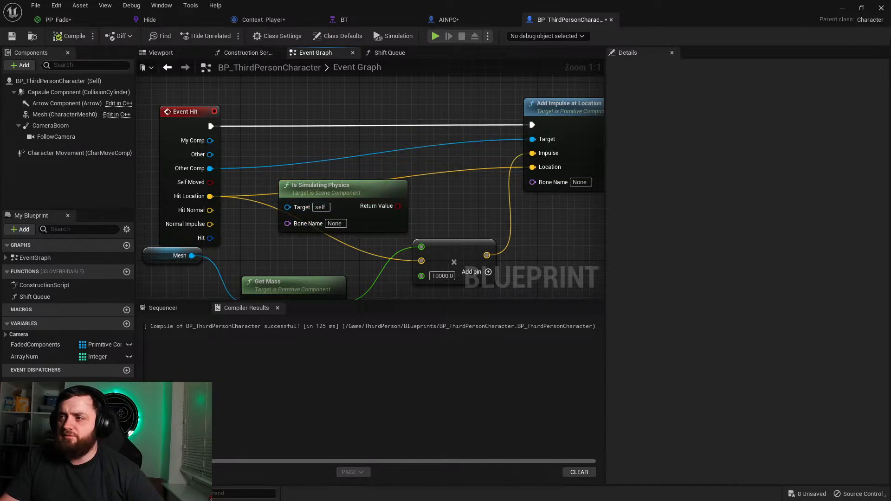
# Step: Return to the level, run the character into the wall to test the impulse without the physics check, and stop the session
pyautogui.click(842, 8)
pyautogui.click(206, 36)
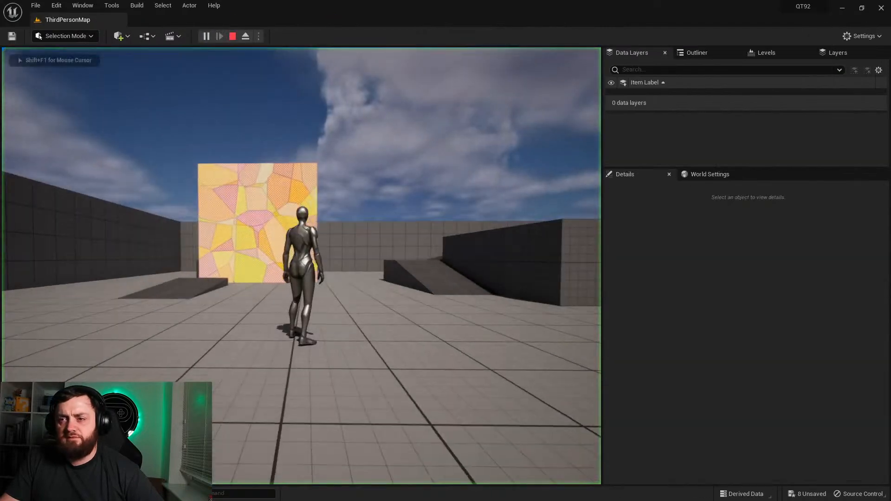
pyautogui.press('w')
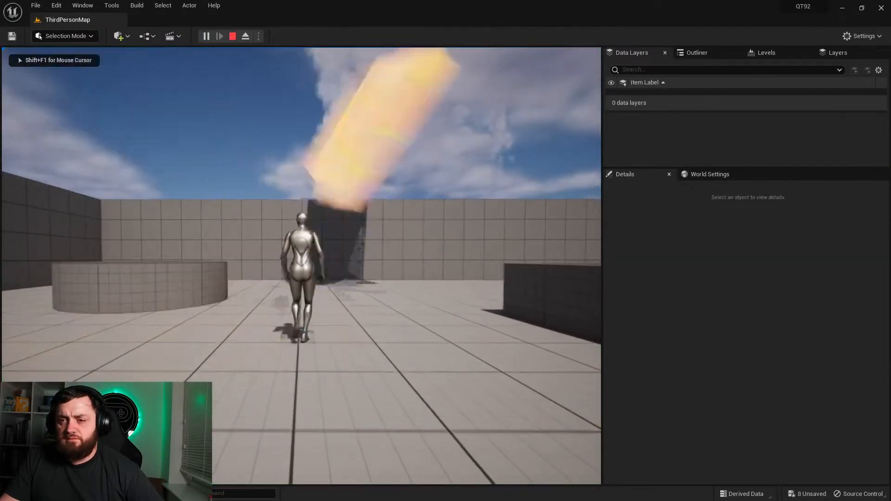
pyautogui.press('Escape')
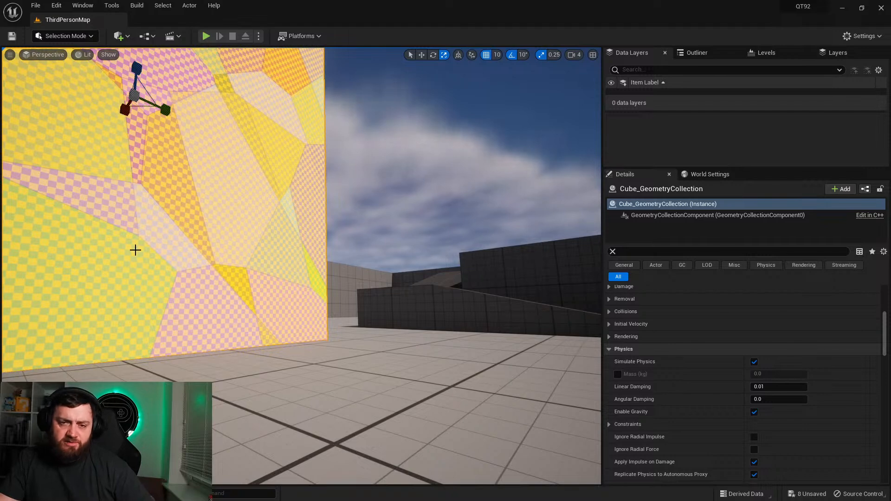
# Step: Delete the fractured wall from the level and select the blue chamfer cube beside the large grey block
pyautogui.press('Delete')
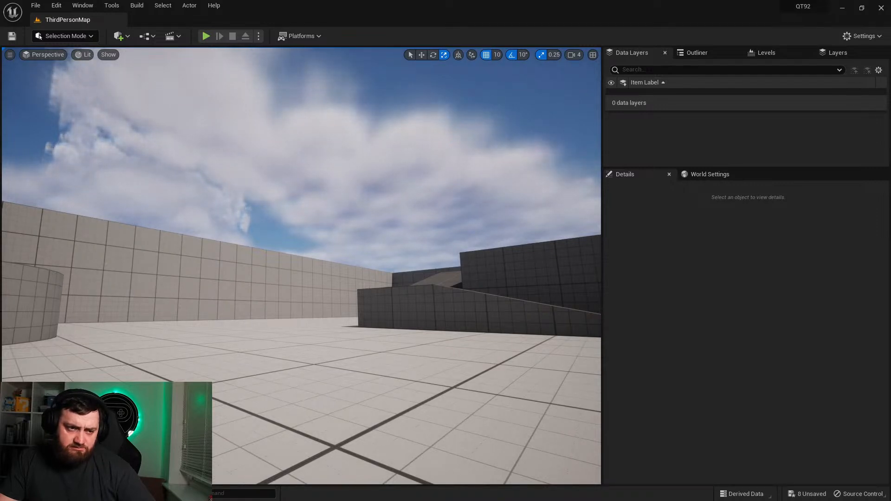
pyautogui.press('s')
pyautogui.moveTo(307, 150); pyautogui.dragTo(325, 158, button='right')
pyautogui.moveTo(209, 158); pyautogui.dragTo(207, 227, button='right')
pyautogui.click(35, 494)
pyautogui.click(355, 435)
pyautogui.moveTo(316, 204); pyautogui.dragTo(399, 207, button='right')
pyautogui.moveTo(311, 283); pyautogui.dragTo(366, 255, button='right')
pyautogui.click(328, 261)
pyautogui.moveTo(305, 331); pyautogui.dragTo(163, 387, button='right')
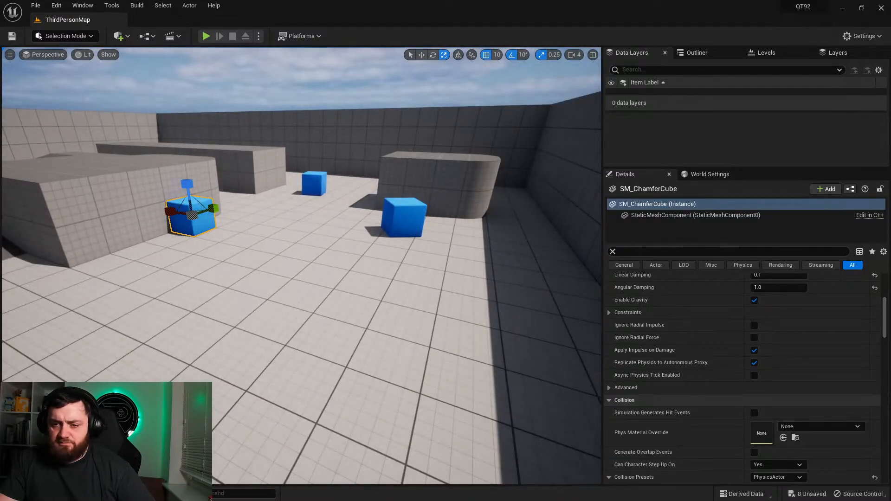
# Step: Set the impulse Multiply node's float factor to 1000 in the BP_ThirdPersonCharacter blueprint and compile it
pyautogui.hotkey('ctrl', 'space')
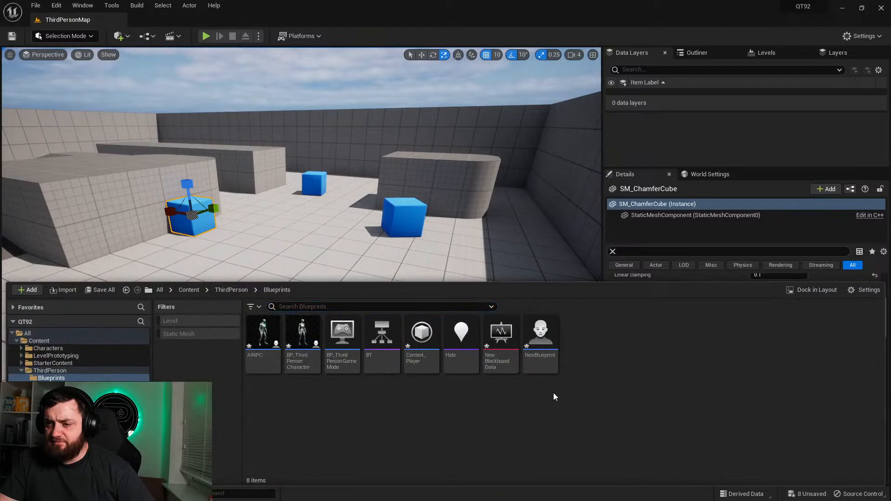
pyautogui.doubleClick(303, 345)
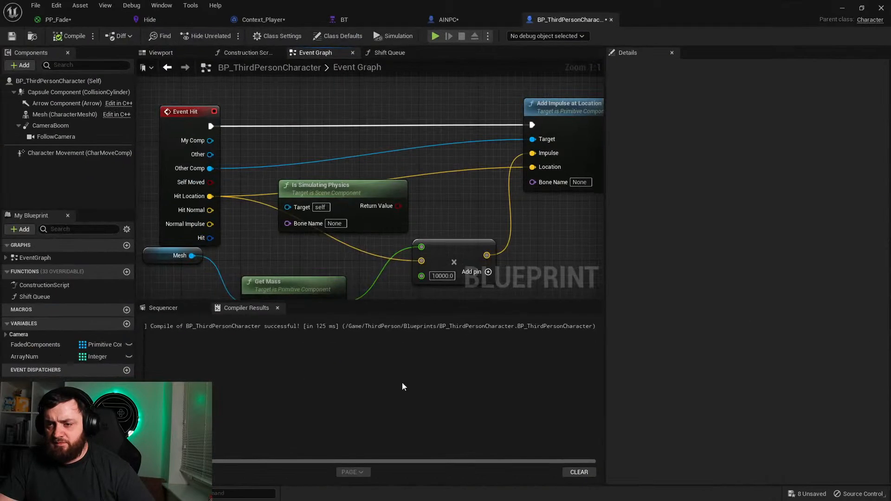
pyautogui.click(440, 275)
pyautogui.write('1000.0')
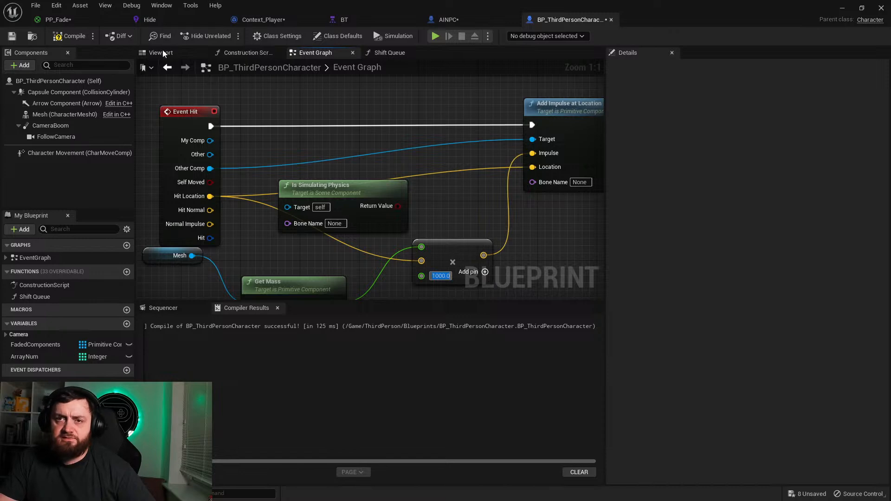
pyautogui.click(69, 37)
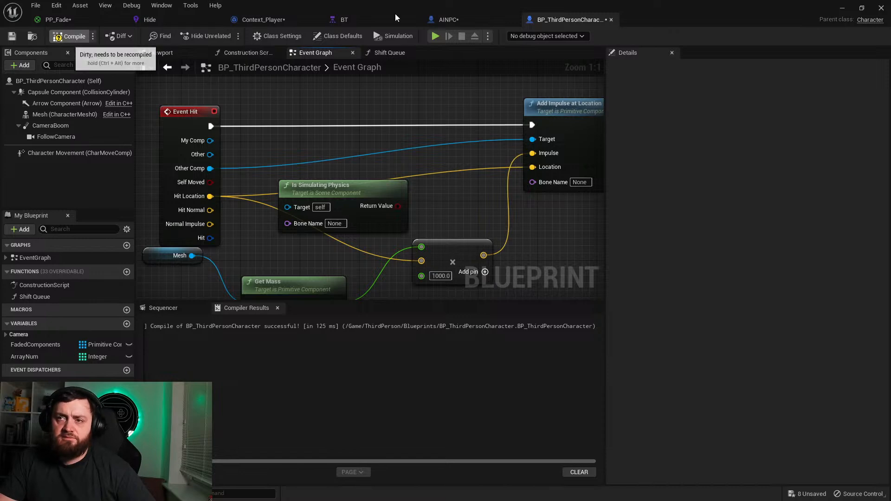
# Step: Play the level, run the character into a blue cube to test the 1000 factor, stop, and dismiss the message log
pyautogui.click(840, 9)
pyautogui.click(206, 35)
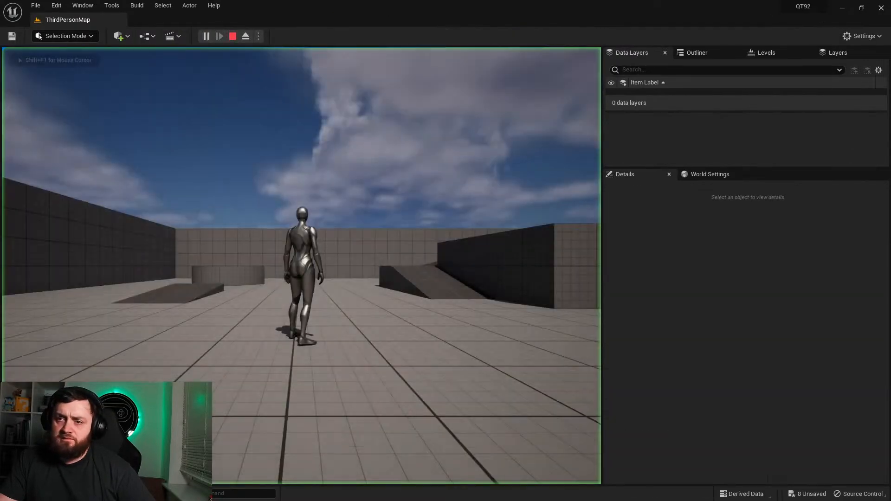
pyautogui.press('w')
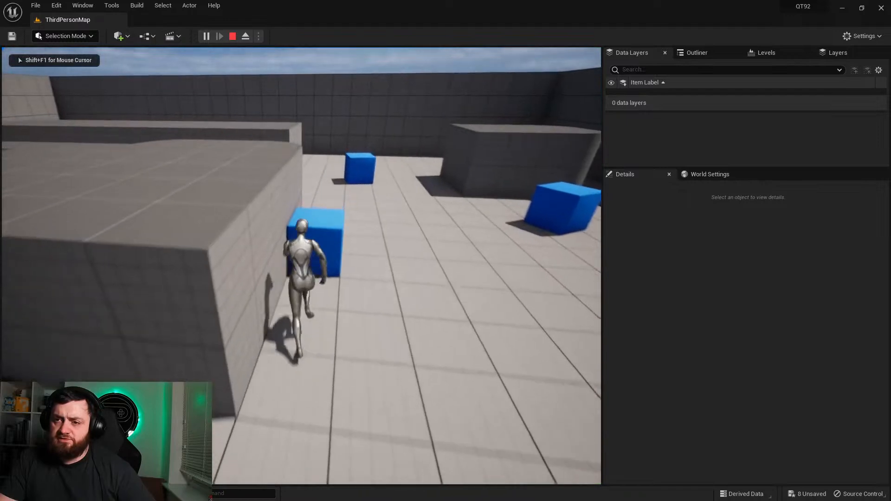
pyautogui.press('Escape')
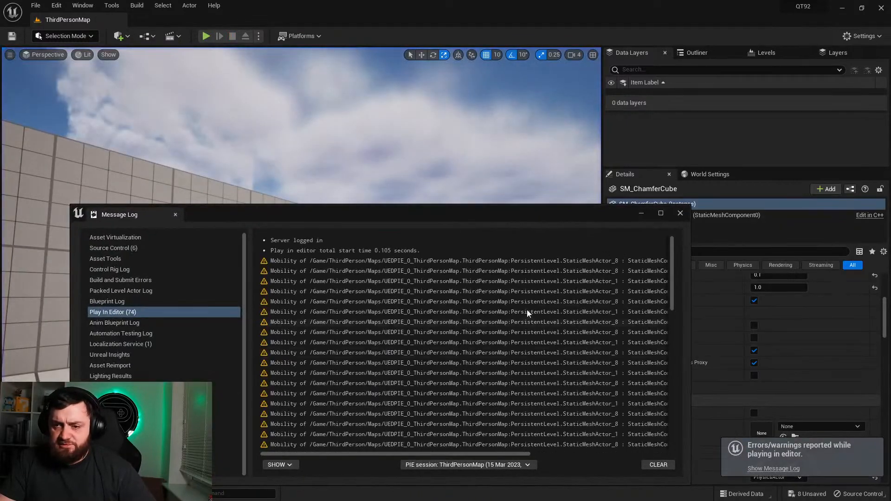
pyautogui.click(603, 270)
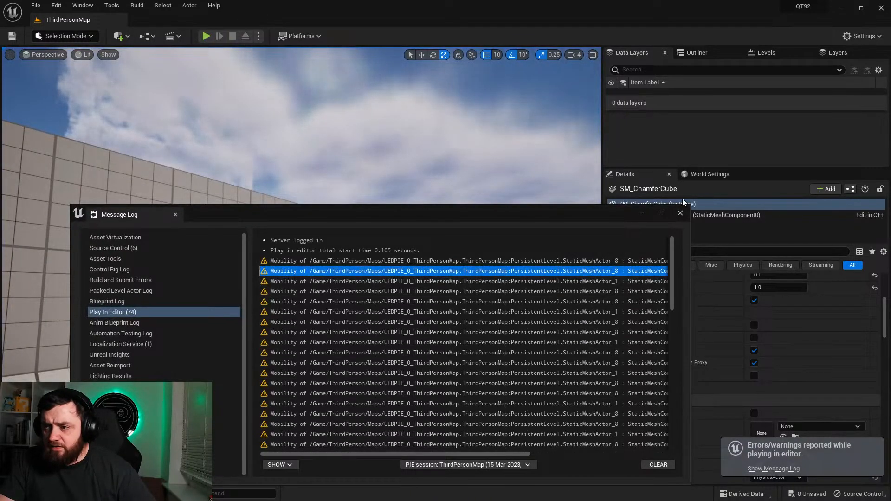
pyautogui.click(681, 212)
# Step: In BP_ThirdPersonCharacter, add a Branch between Event Hit and Add Impulse at Location, conditioned on Is Simulating Physics for Other Comp
pyautogui.click(35, 494)
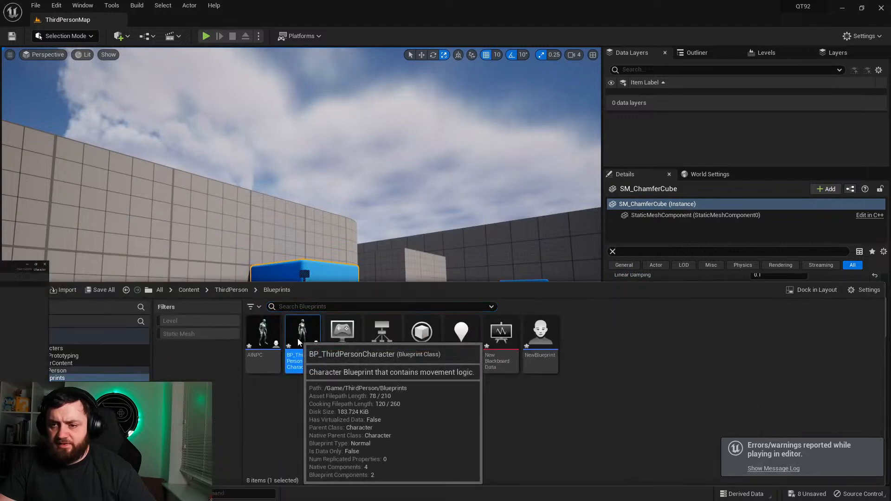
pyautogui.doubleClick(300, 337)
pyautogui.moveTo(288, 207); pyautogui.dragTo(209, 168)
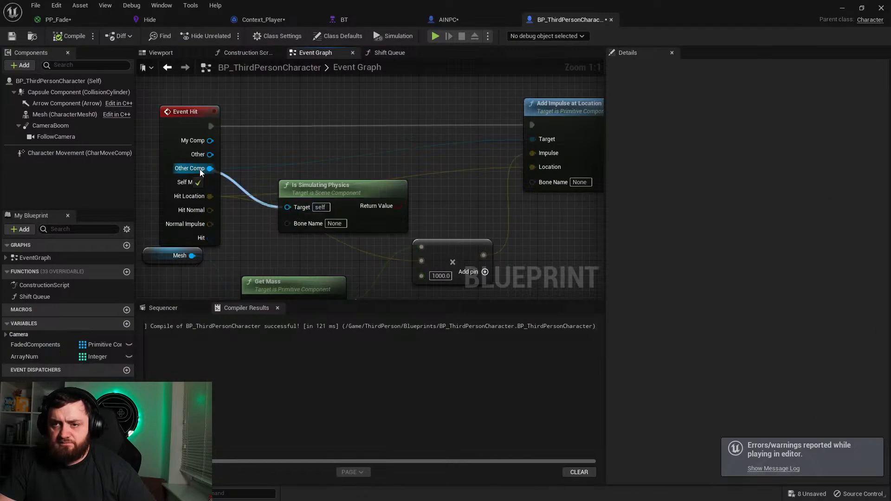
pyautogui.click(342, 133)
pyautogui.moveTo(363, 168); pyautogui.dragTo(398, 206)
pyautogui.moveTo(353, 151); pyautogui.dragTo(214, 128)
pyautogui.moveTo(396, 138); pyautogui.dragTo(532, 126)
# Step: Set the impulse Multiply node's float factor to 1 and compile the blueprint
pyautogui.moveTo(404, 273); pyautogui.dragTo(411, 217, button='right')
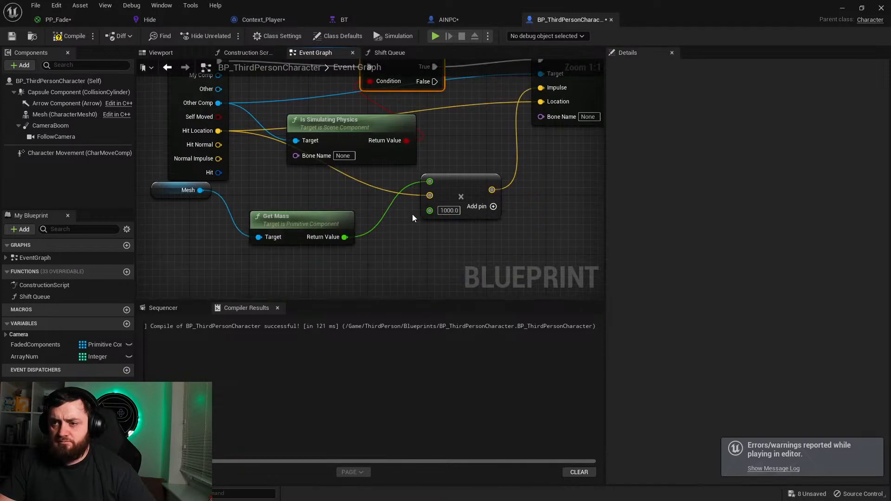
pyautogui.click(444, 212)
pyautogui.write('100')
pyautogui.press('Return')
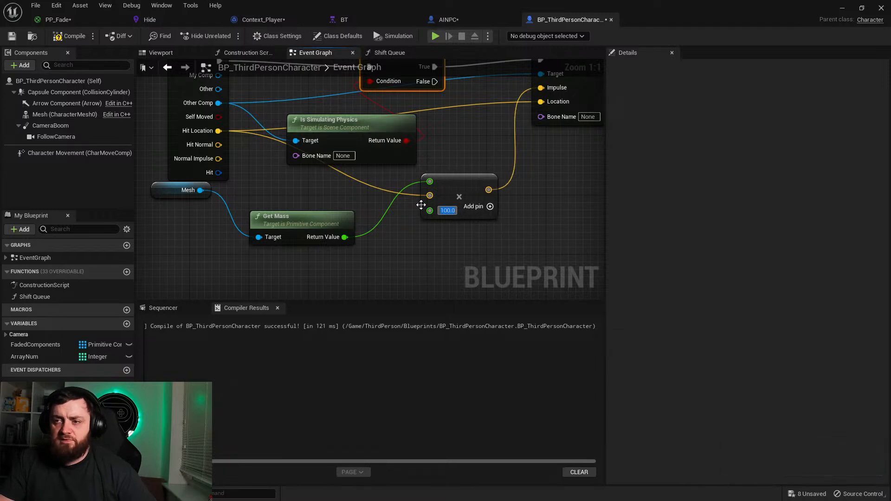
pyautogui.write('1')
pyautogui.press('Return')
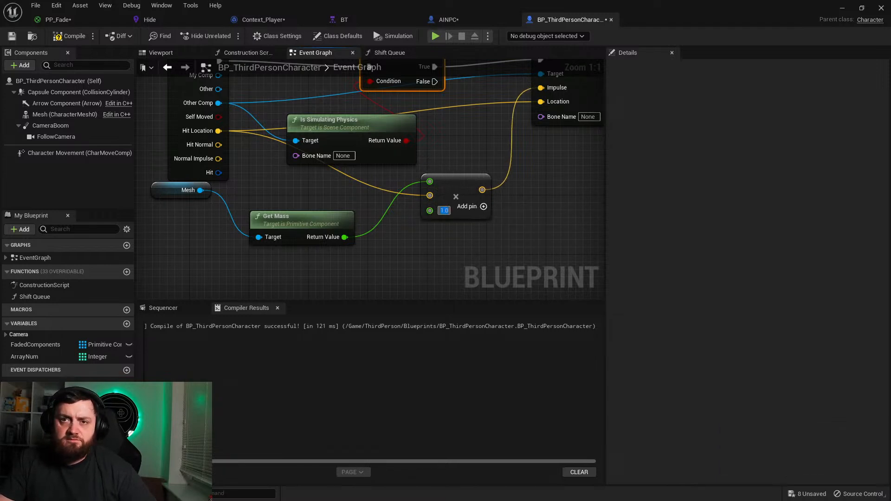
pyautogui.click(69, 37)
# Step: Return to the level, play it to test the character's movement near the blue cubes, and stop the session
pyautogui.click(842, 8)
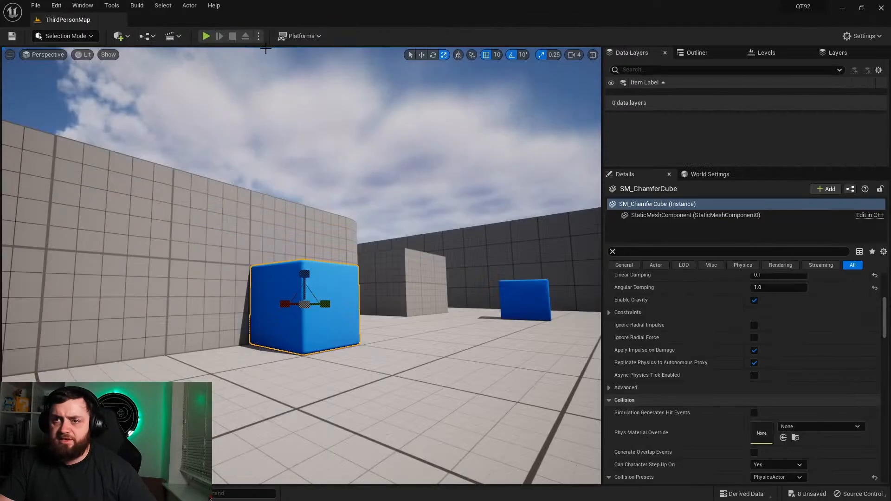
pyautogui.click(206, 36)
pyautogui.press('w')
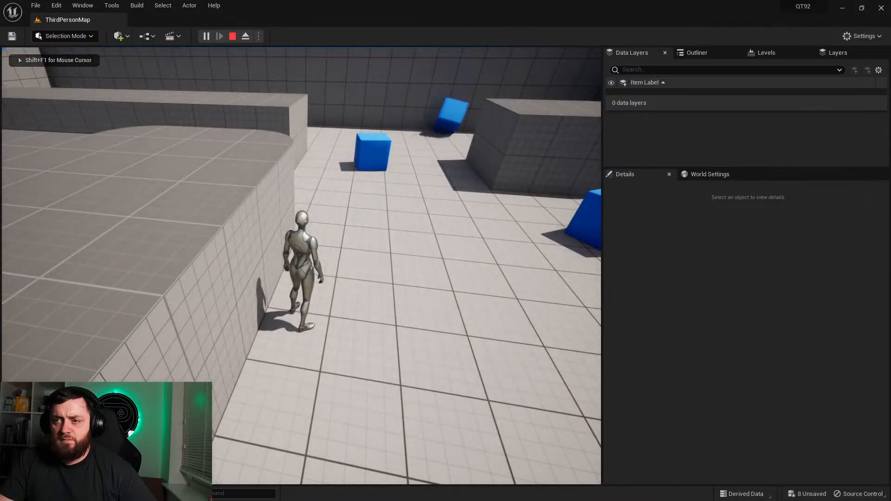
pyautogui.press('s')
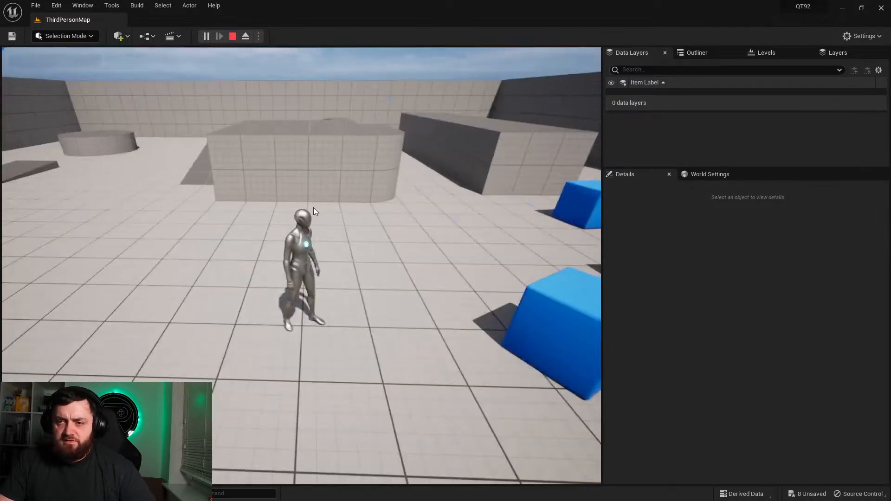
pyautogui.press('Escape')
# Step: Duplicate the PlayerStart and place the copy beside the original on the floor, toward the blue cube
pyautogui.press('a')
pyautogui.moveTo(154, 204); pyautogui.dragTo(146, 205, button='right')
pyautogui.click(181, 203)
pyautogui.press('q')
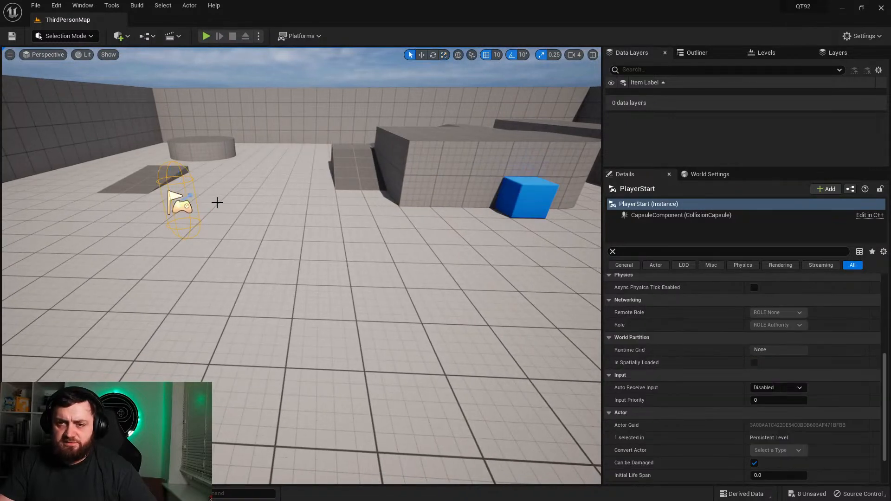
pyautogui.press('w')
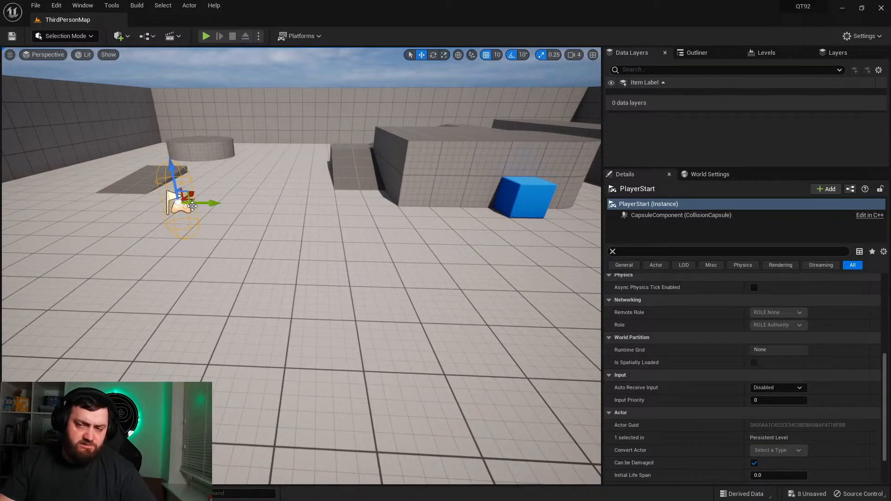
pyautogui.moveTo(210, 204)
pyautogui.keyDown('alt'); pyautogui.mouseDown()
pyautogui.moveTo(288, 218)
pyautogui.moveTo(210, 213)
pyautogui.mouseUp(); pyautogui.keyUp('alt')
pyautogui.keyDown('alt'); pyautogui.moveTo(237, 252); pyautogui.dragTo(376, 280); pyautogui.keyUp('alt')
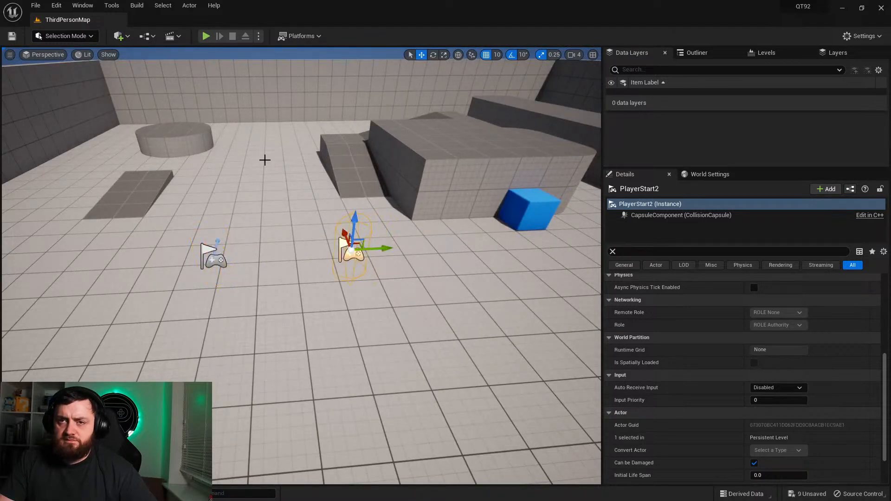
# Step: Examine the Engine Input page of the project settings and search the settings for split screen options
pyautogui.click(54, 7)
pyautogui.click(92, 139)
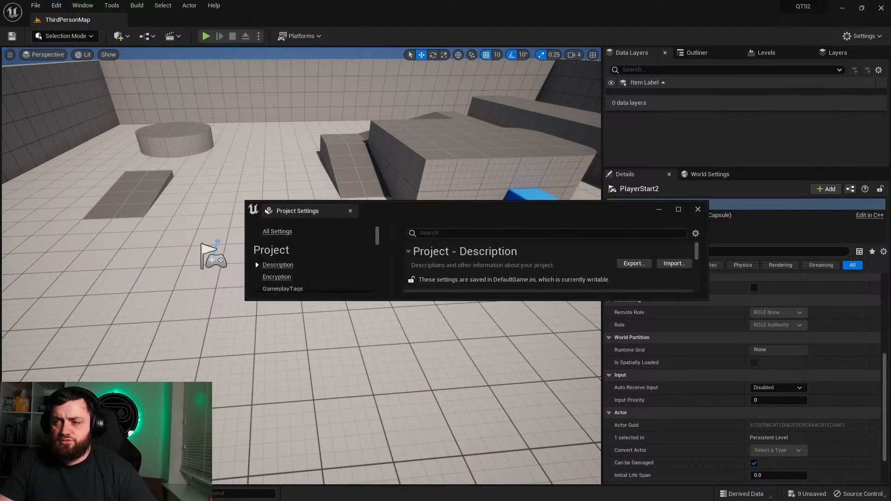
pyautogui.doubleClick(559, 204)
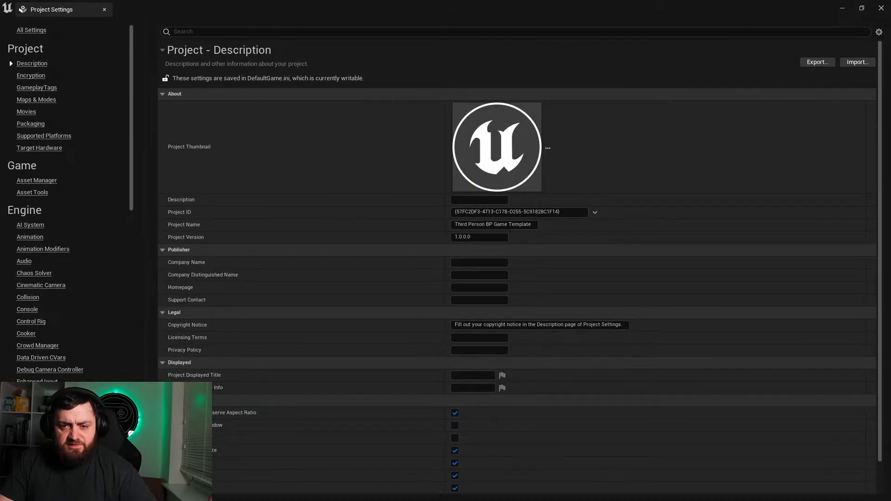
pyautogui.click(24, 442)
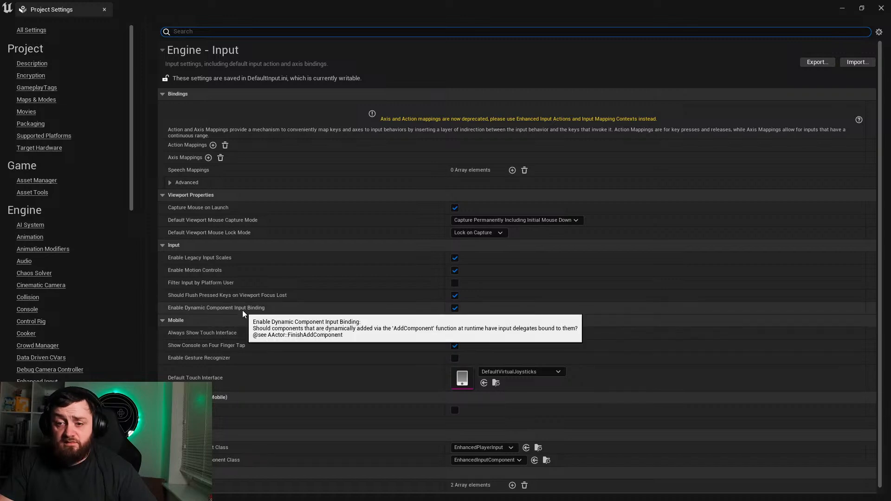
pyautogui.scroll(-1, 243, 315)
pyautogui.write('split scree')
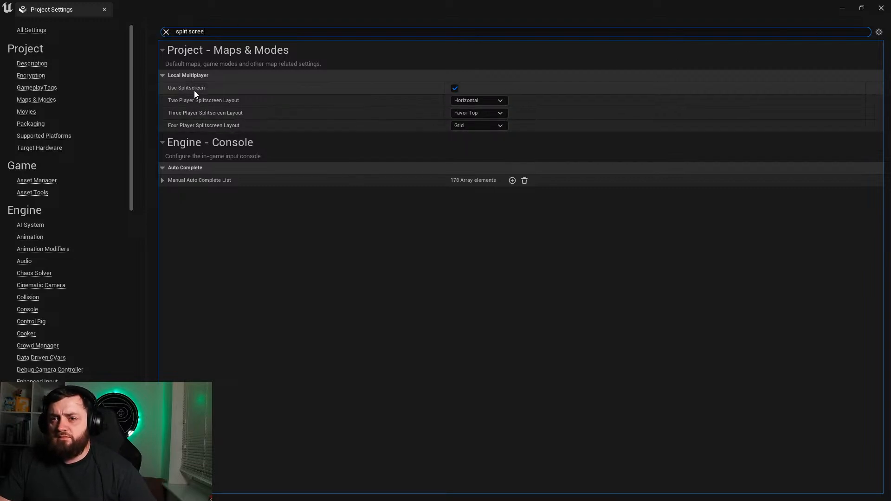
pyautogui.click(165, 32)
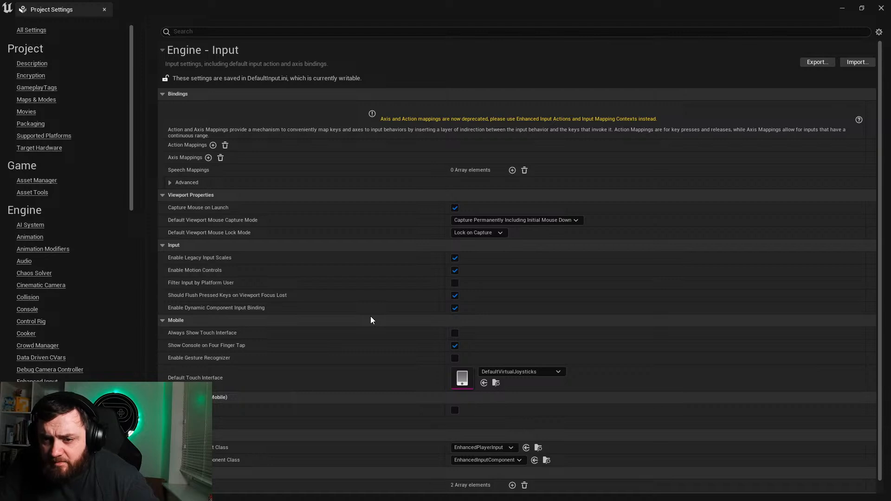
pyautogui.scroll(-1, 371, 321)
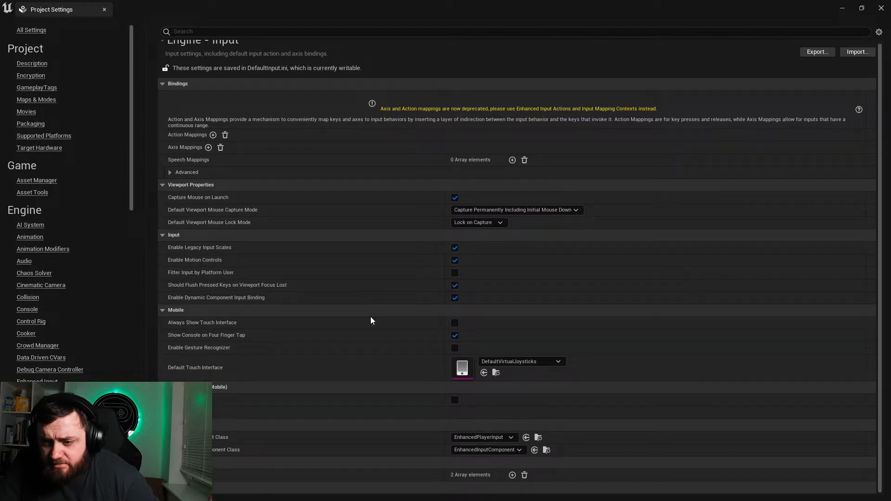
pyautogui.click(842, 8)
# Step: Play the level in the selected viewport with both player starts in place, and stop the session
pyautogui.click(259, 37)
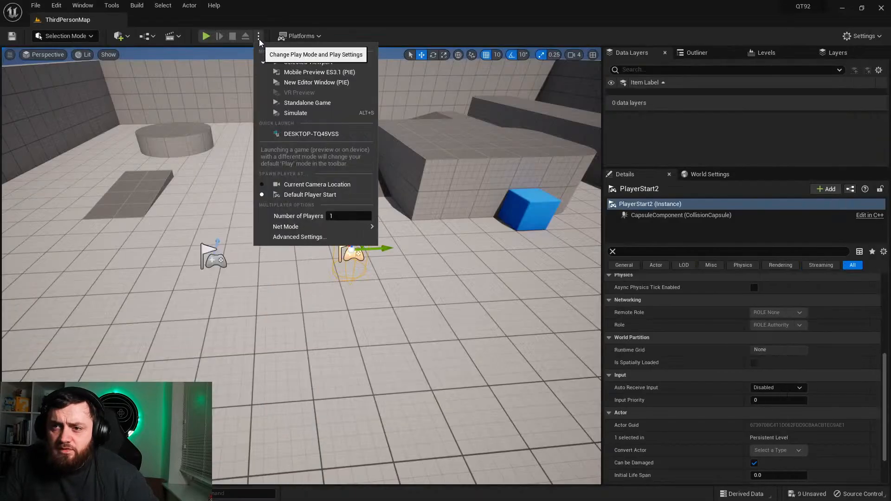
pyautogui.moveTo(328, 216)
pyautogui.mouseDown()
pyautogui.moveTo(338, 216)
pyautogui.moveTo(326, 210)
pyautogui.mouseUp()
pyautogui.click(308, 62)
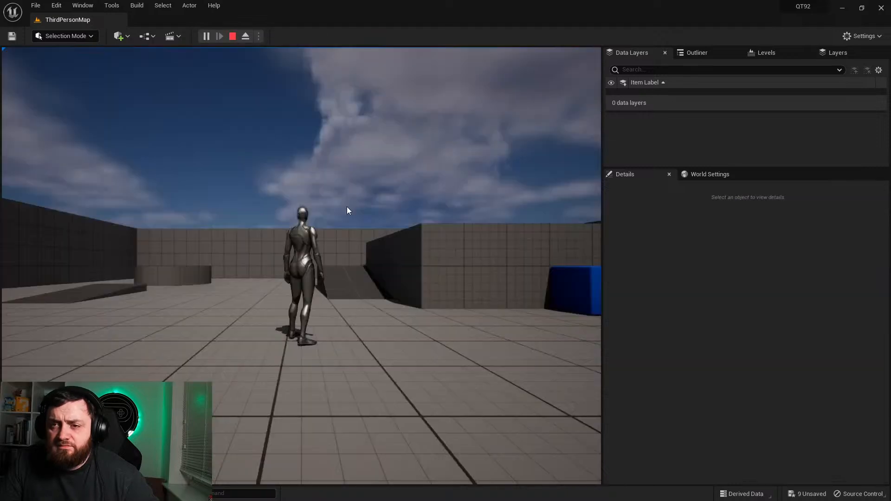
pyautogui.press('Escape')
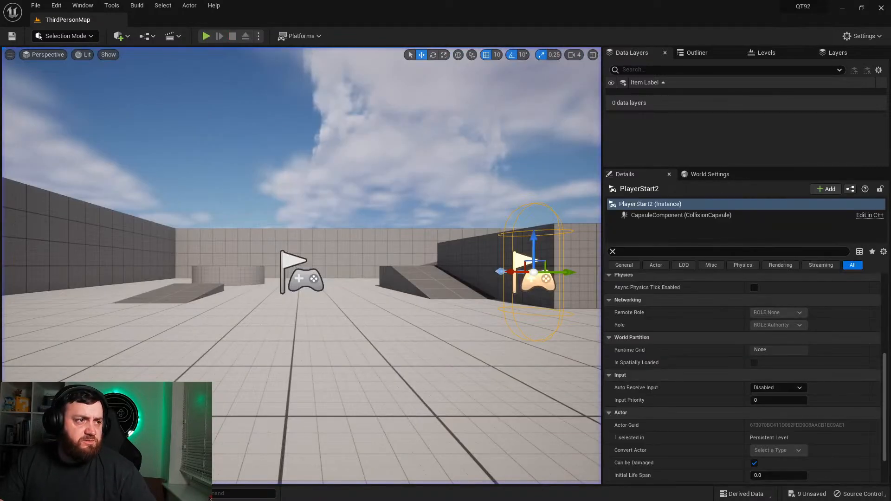
# Step: Examine the Local Multiplayer splitscreen options in the project's Maps & Modes settings, leaving Use Splitscreen enabled
pyautogui.click(56, 5)
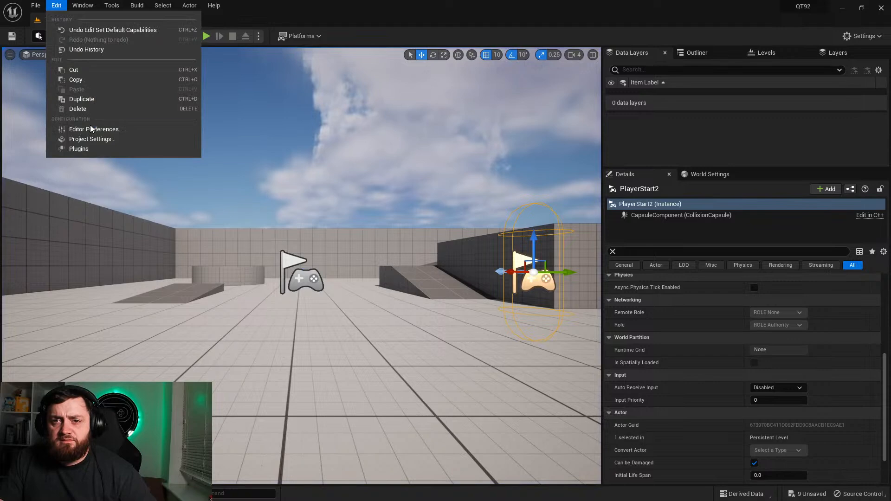
pyautogui.click(86, 141)
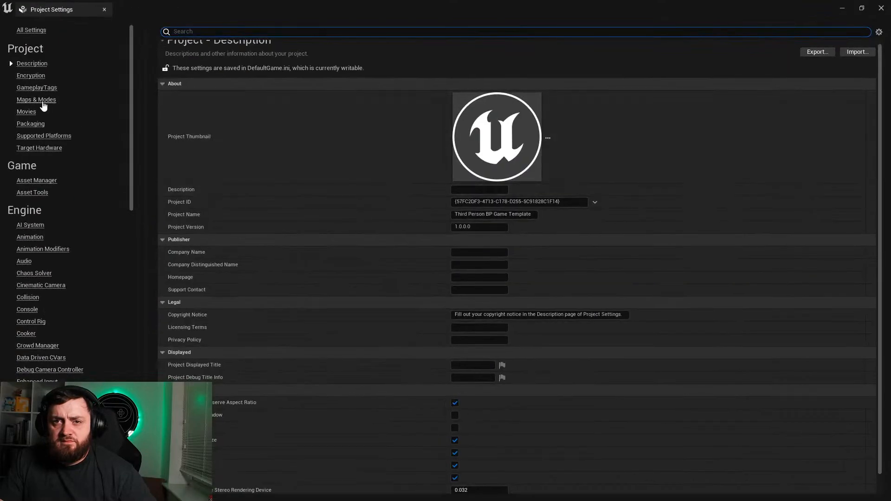
pyautogui.click(49, 103)
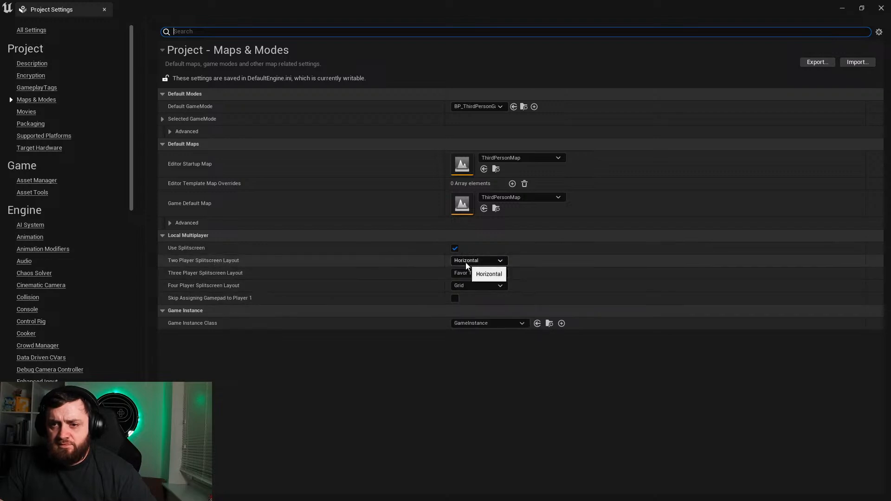
pyautogui.click(455, 249)
pyautogui.click(455, 249)
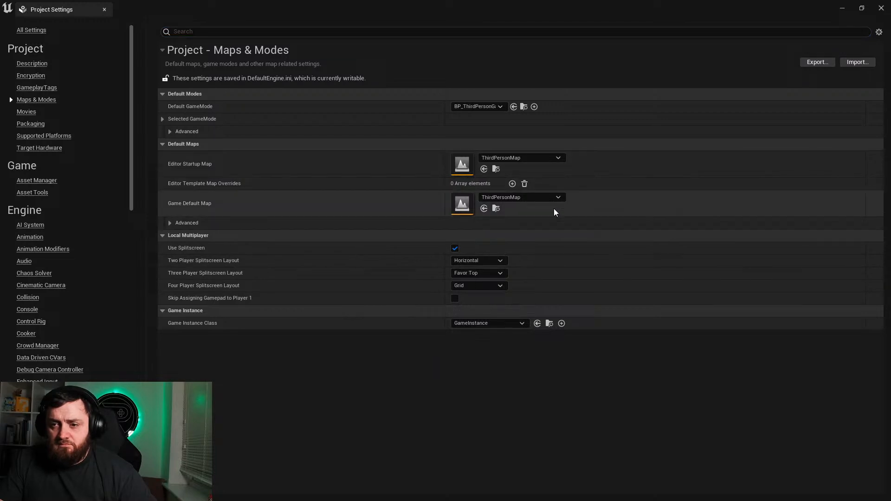
pyautogui.click(881, 8)
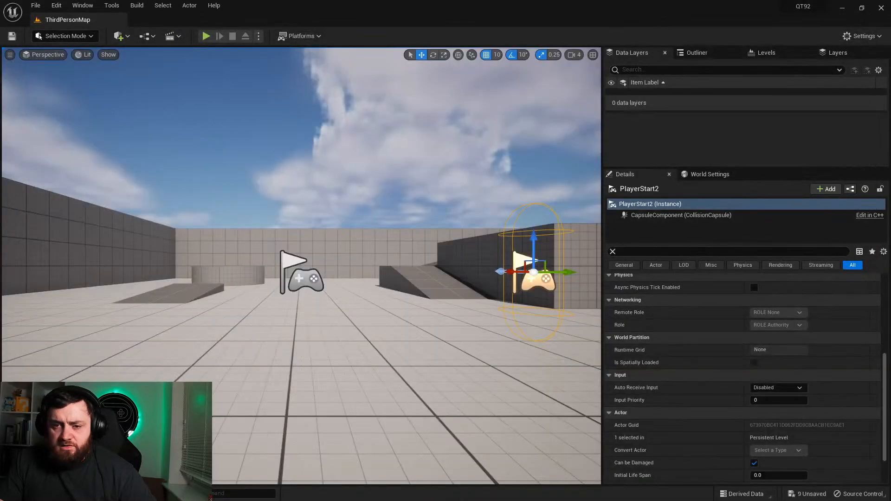
# Step: Check the multiplayer net mode options in the level's play settings
pyautogui.hotkey('ctrl', 'space')
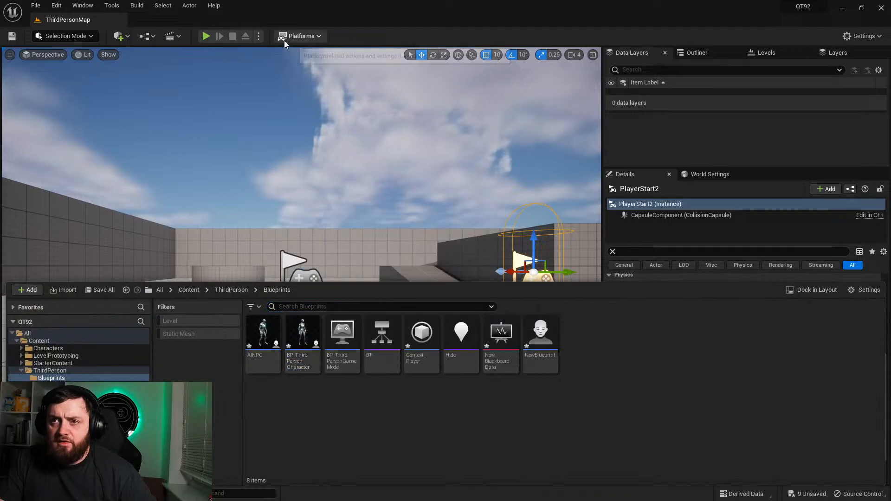
pyautogui.click(258, 36)
pyautogui.moveTo(316, 227)
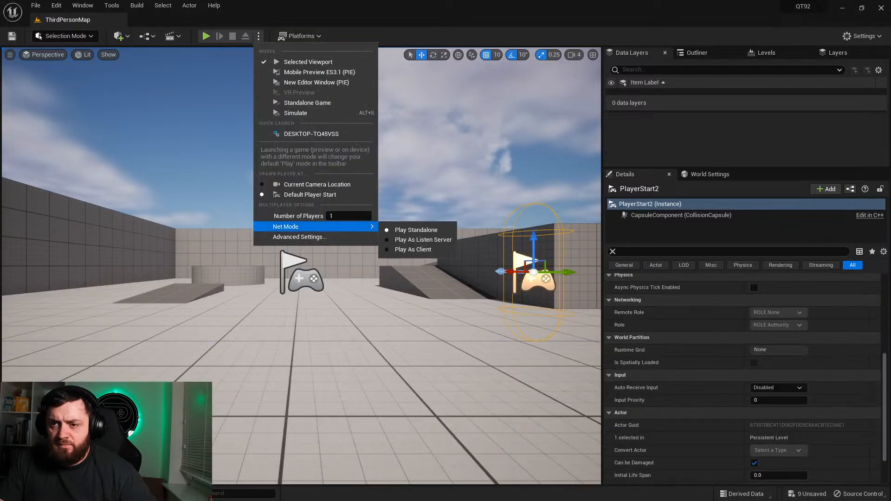
# Step: Open the BP_ThirdPersonGameMode blueprint in the full blueprint editor
pyautogui.click(33, 494)
pyautogui.doubleClick(300, 358)
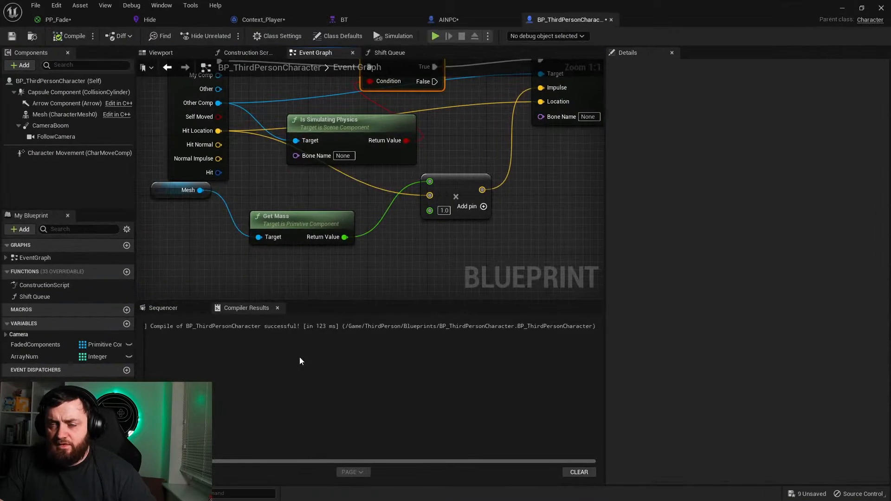
pyautogui.hotkey('ctrl', 'space')
pyautogui.doubleClick(342, 364)
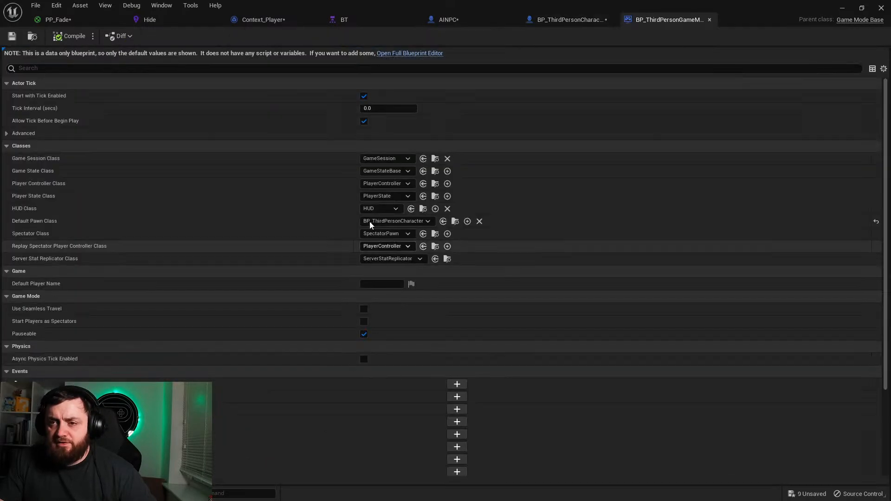
pyautogui.click(429, 52)
# Step: Add an Event BeginPlay node to the game mode's event graph
pyautogui.rightClick(393, 165)
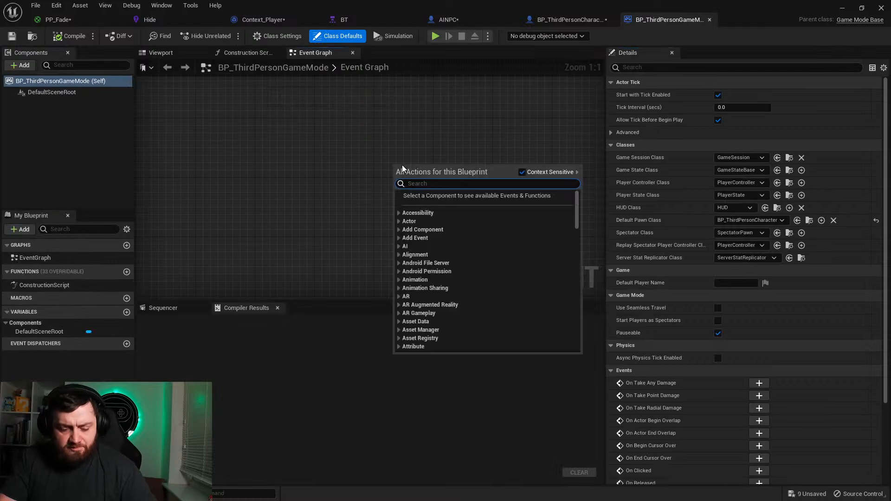
pyautogui.write('begin pla')
pyautogui.press('Return')
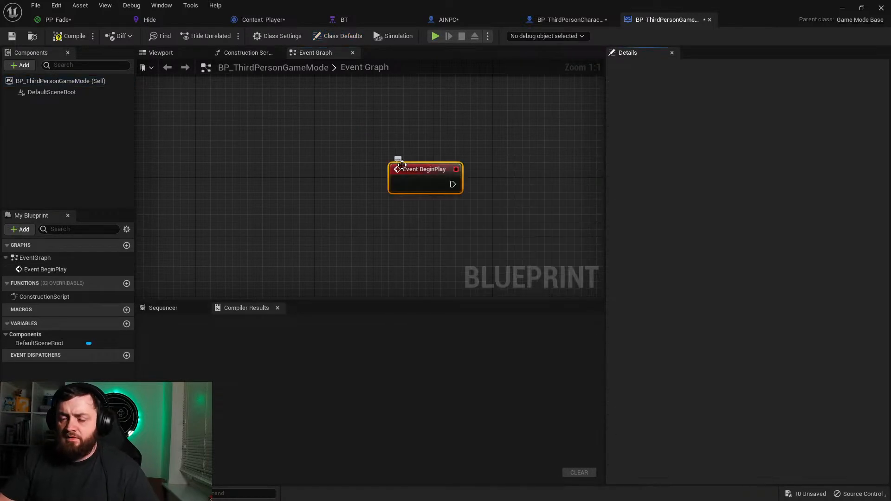
pyautogui.moveTo(450, 199); pyautogui.dragTo(349, 184, button='right')
# Step: Add a Create Local Player node connected to Event BeginPlay and compile the game mode blueprint
pyautogui.moveTo(410, 165); pyautogui.dragTo(411, 164)
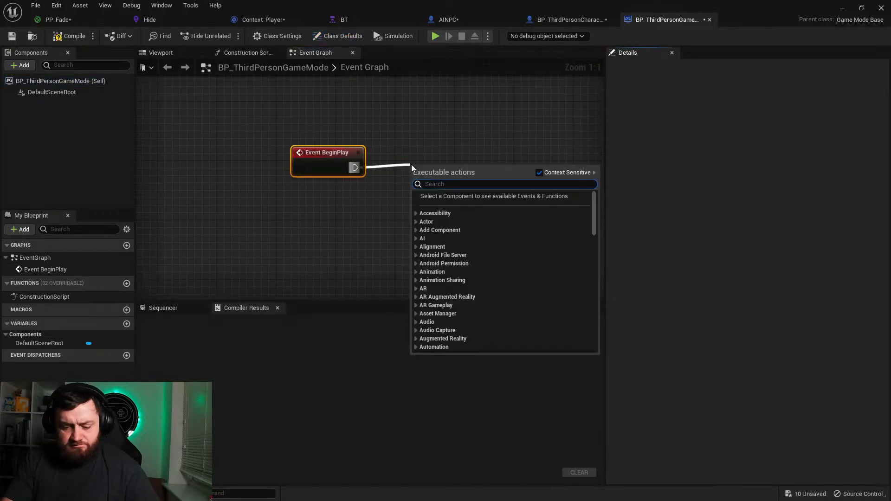
pyautogui.write('spawn po')
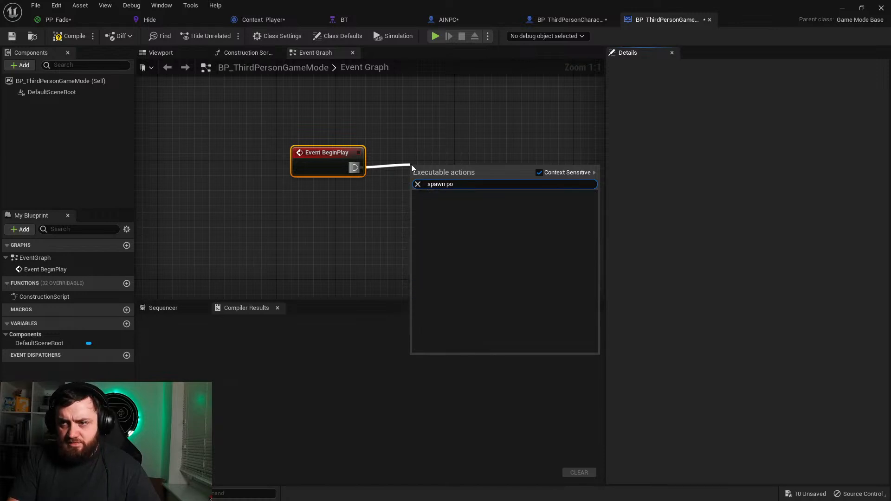
pyautogui.press('BackSpace')
pyautogui.write('laye')
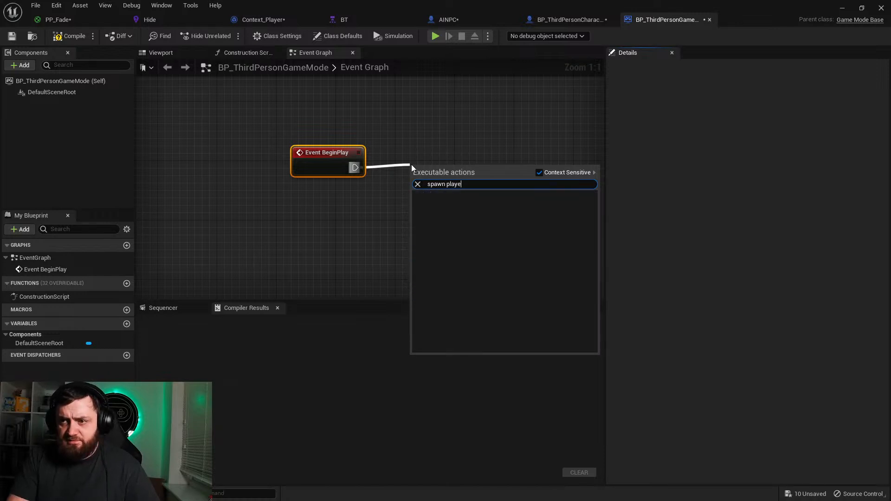
pyautogui.press('BackSpace')
pyautogui.press('BackSpace')
pyautogui.press('BackSpace')
pyautogui.press('BackSpace')
pyautogui.press('BackSpace')
pyautogui.press('BackSpace')
pyautogui.press('BackSpace')
pyautogui.press('BackSpace')
pyautogui.press('BackSpace')
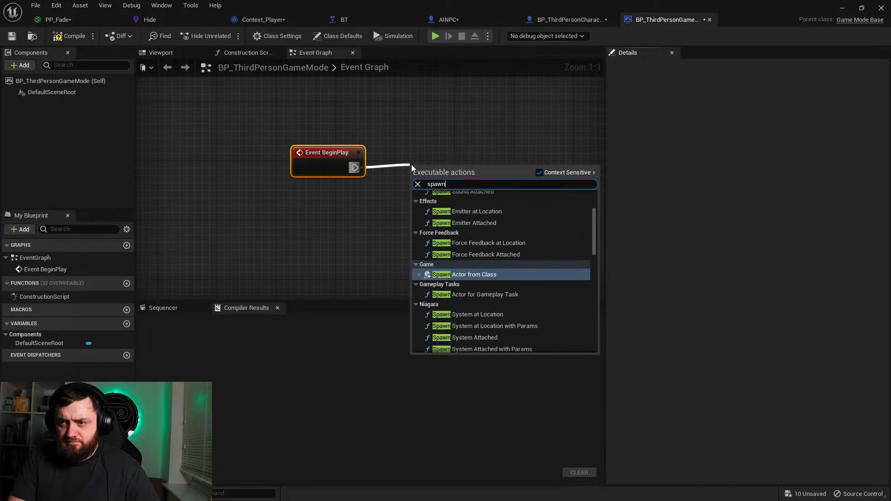
pyautogui.press('BackSpace')
pyautogui.press('BackSpace')
pyautogui.write('player')
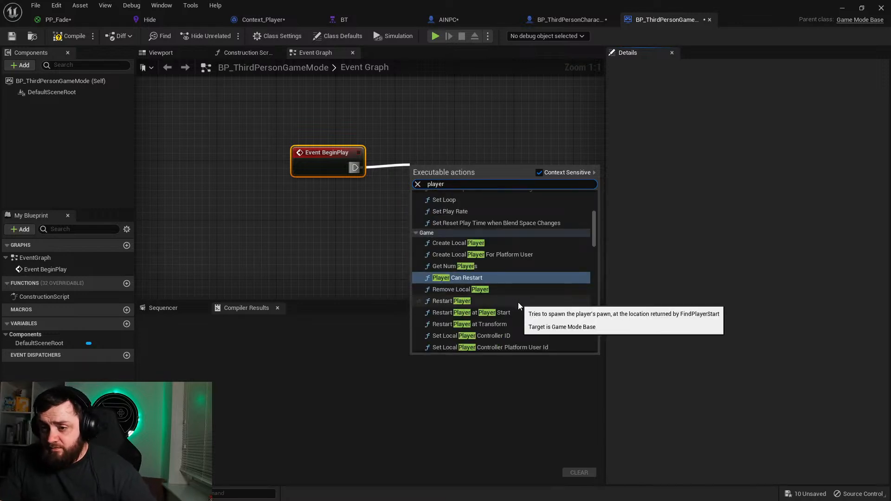
pyautogui.scroll(1, 522, 302)
pyautogui.scroll(-2, 523, 302)
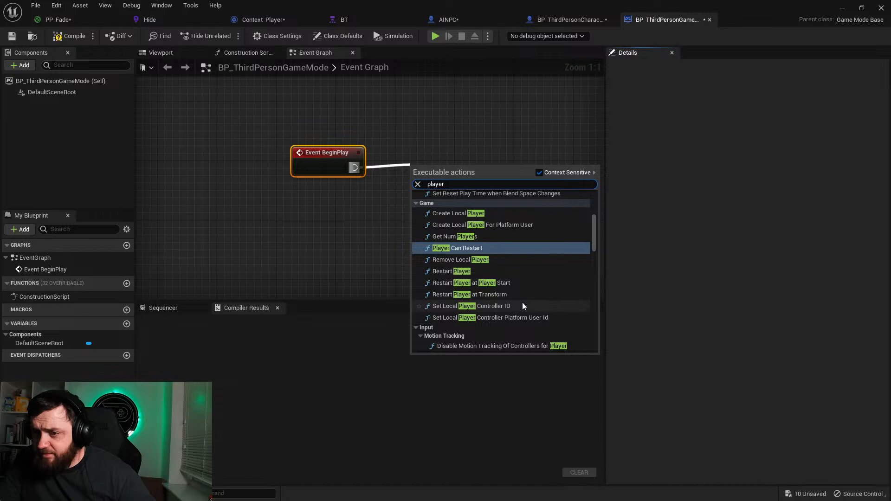
pyautogui.click(481, 214)
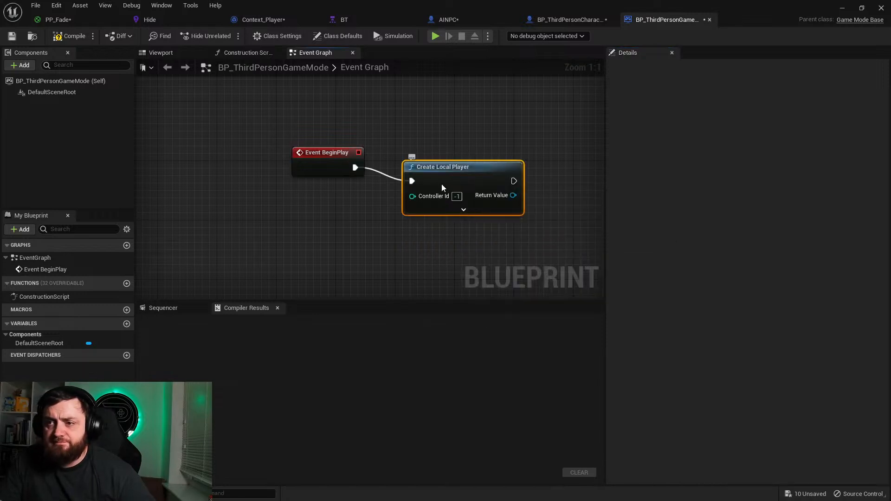
pyautogui.moveTo(442, 185); pyautogui.dragTo(429, 171)
pyautogui.click(70, 36)
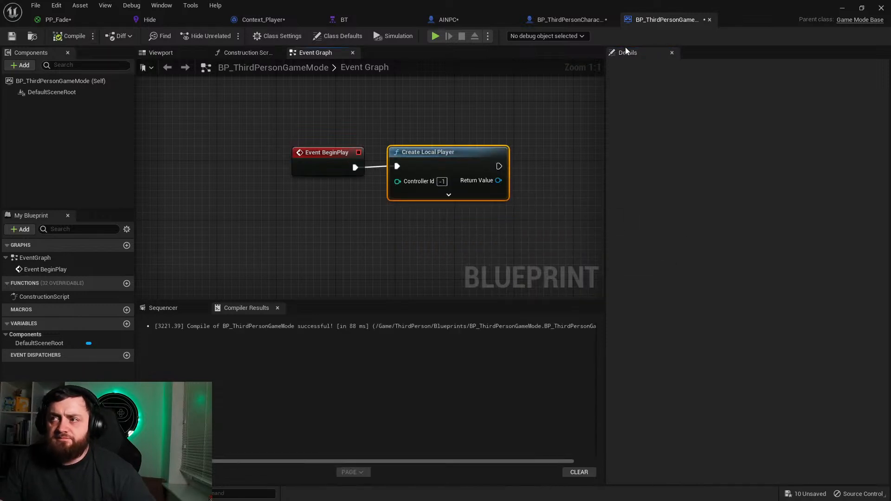
# Step: Play-test the level in splitscreen, moving the first player's character around, and end the session
pyautogui.click(842, 8)
pyautogui.click(205, 36)
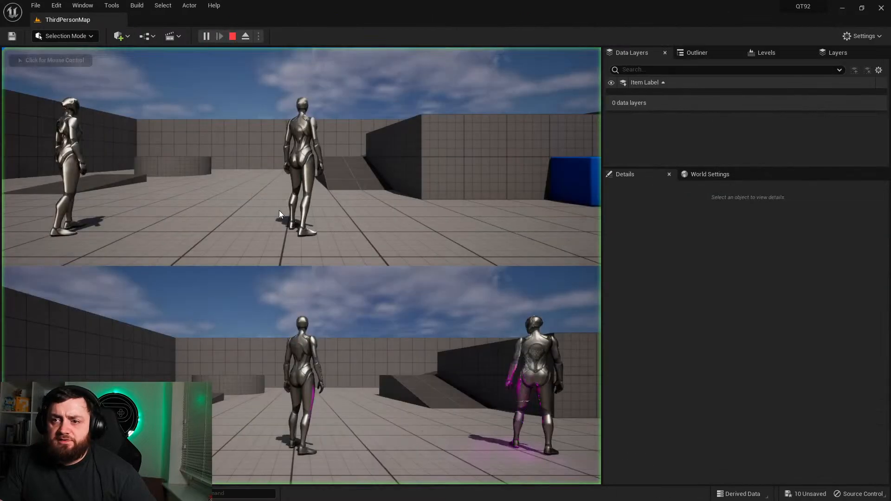
pyautogui.click(338, 177)
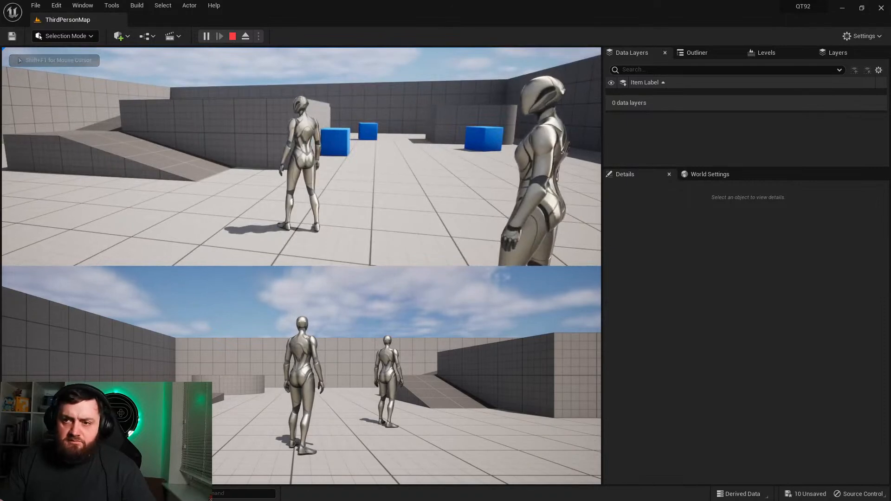
pyautogui.hotkey('shift', 'F1')
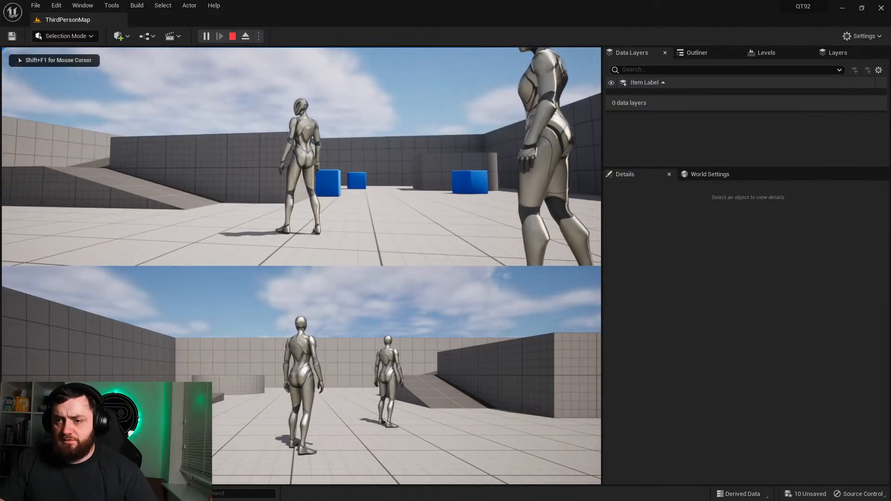
pyautogui.press('d')
pyautogui.press('w')
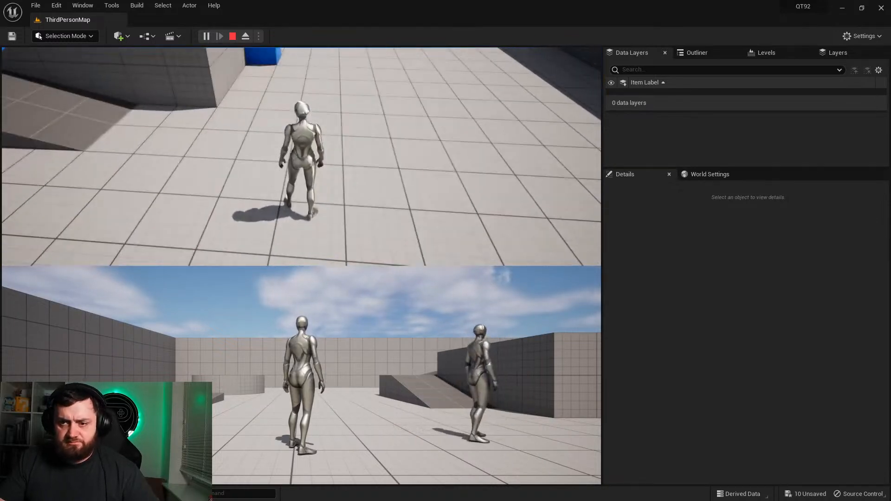
pyautogui.press('Escape')
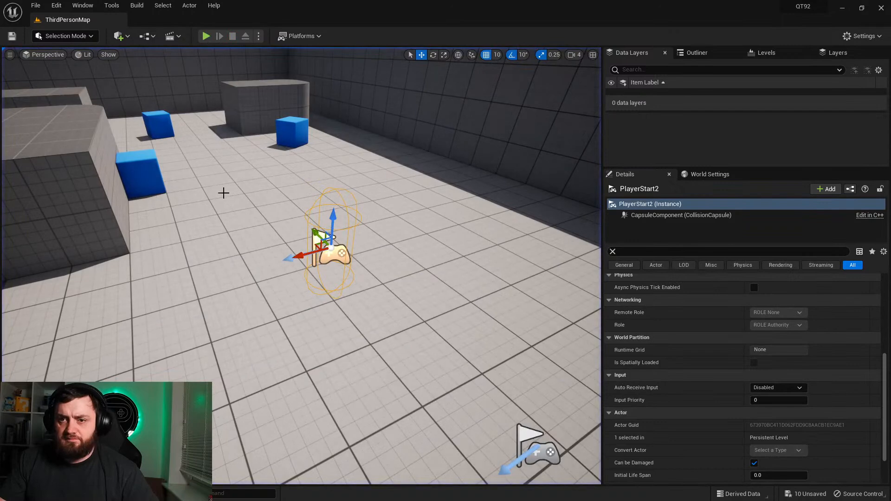
# Step: Move the blue SM_ChamferCube beside the raised block onto the open floor ahead of the two player starts
pyautogui.click(139, 180)
pyautogui.moveTo(139, 180); pyautogui.dragTo(93, 171, button='right')
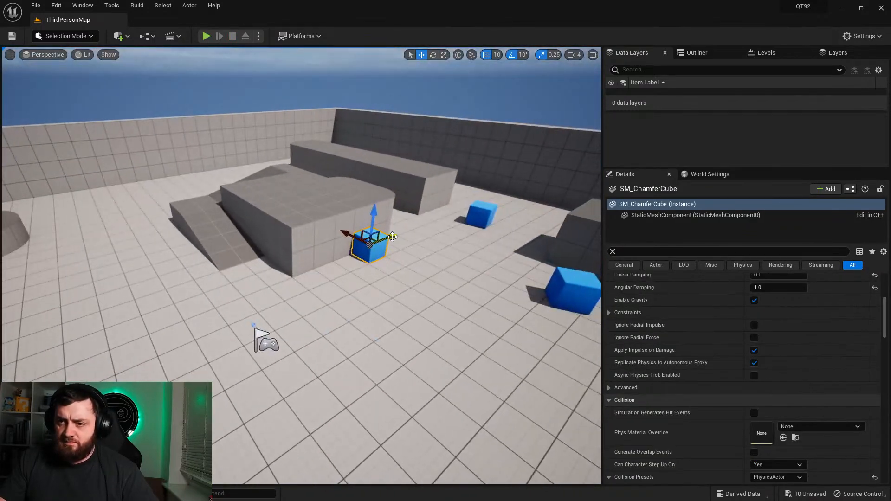
pyautogui.moveTo(393, 237); pyautogui.dragTo(180, 305)
pyautogui.moveTo(154, 325); pyautogui.dragTo(312, 350, button='right')
pyautogui.moveTo(318, 309); pyautogui.dragTo(247, 216)
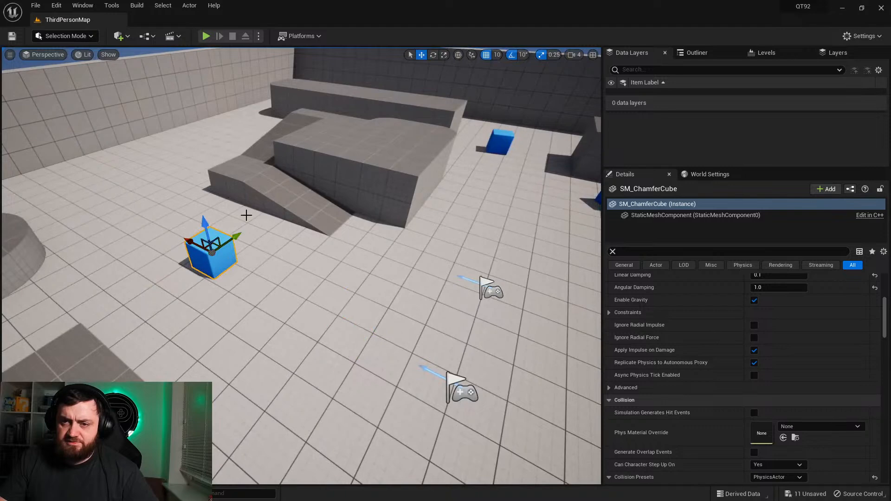
# Step: Play-test the splitscreen level by running the first player into the blue cube and around the second player, and end the session
pyautogui.click(206, 37)
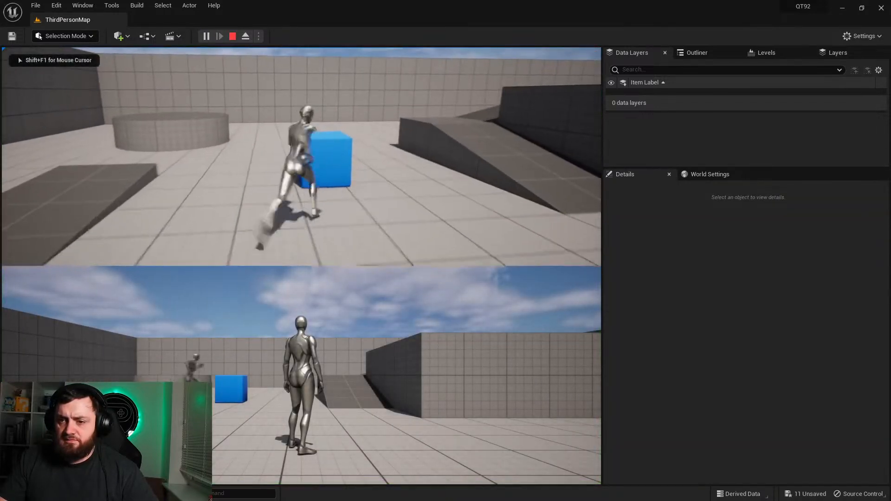
pyautogui.press('w')
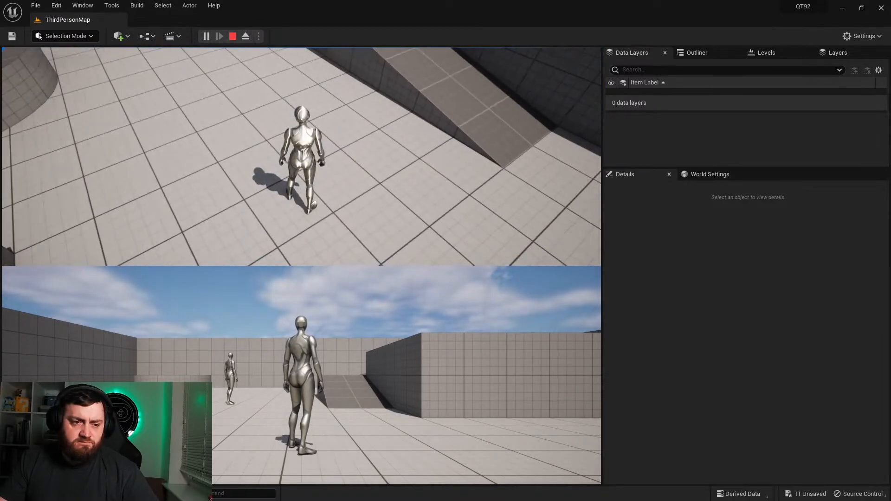
pyautogui.press('d')
pyautogui.press('w')
pyautogui.press('d')
pyautogui.press('a')
pyautogui.press('w')
pyautogui.press('a')
pyautogui.press('w')
pyautogui.press('d')
pyautogui.press('s')
pyautogui.press('w')
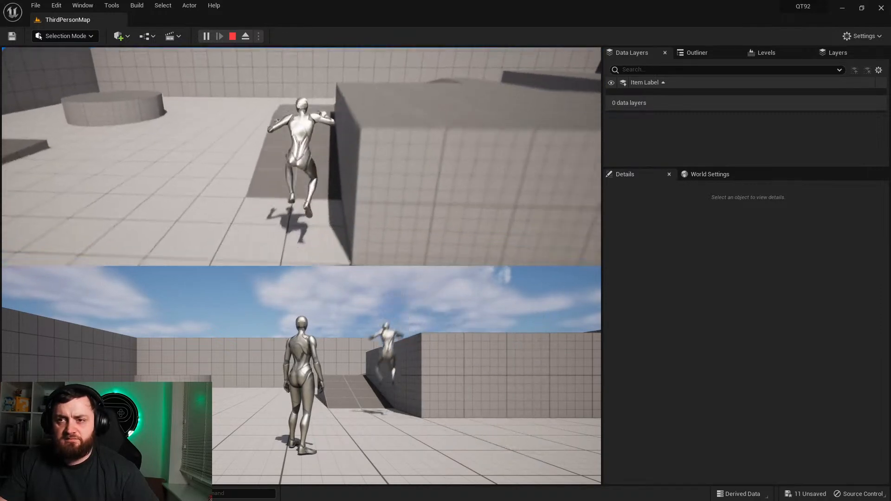
pyautogui.press('Escape')
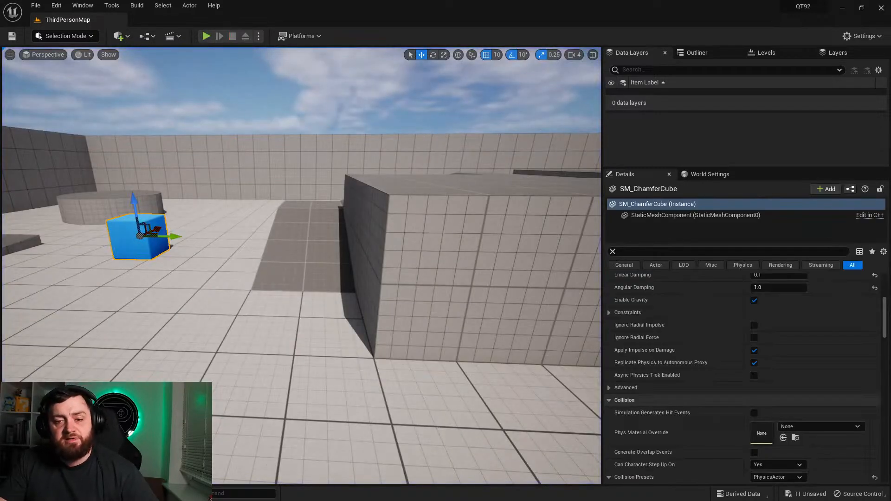
# Step: Switch to the BP_ThirdPersonCharacter event graph and disconnect Event Hit from the Branch node
pyautogui.hotkey('ctrl', 'space')
pyautogui.doubleClick(342, 353)
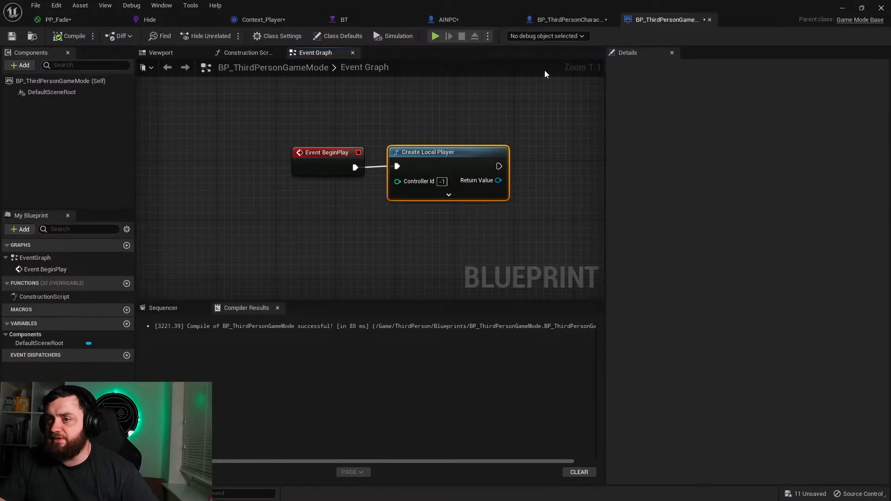
pyautogui.click(571, 19)
pyautogui.moveTo(410, 224); pyautogui.dragTo(430, 241, button='right')
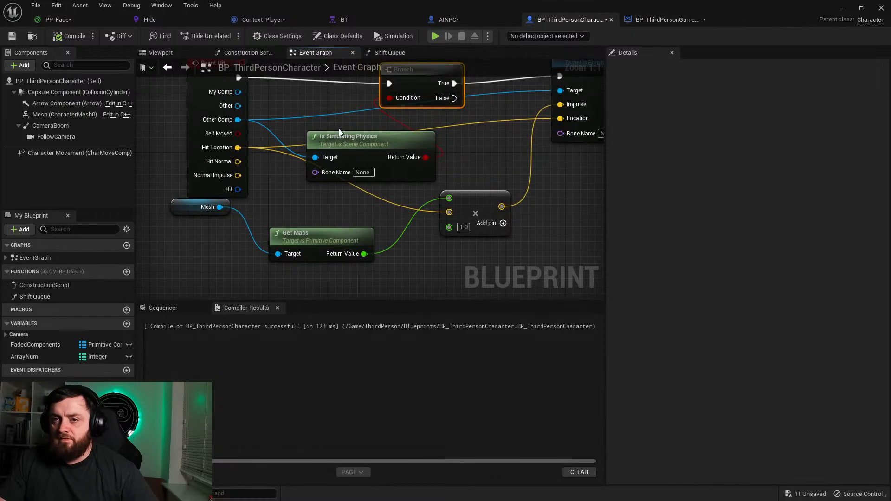
pyautogui.moveTo(282, 86); pyautogui.dragTo(356, 140, button='right')
pyautogui.moveTo(310, 132); pyautogui.dragTo(218, 110)
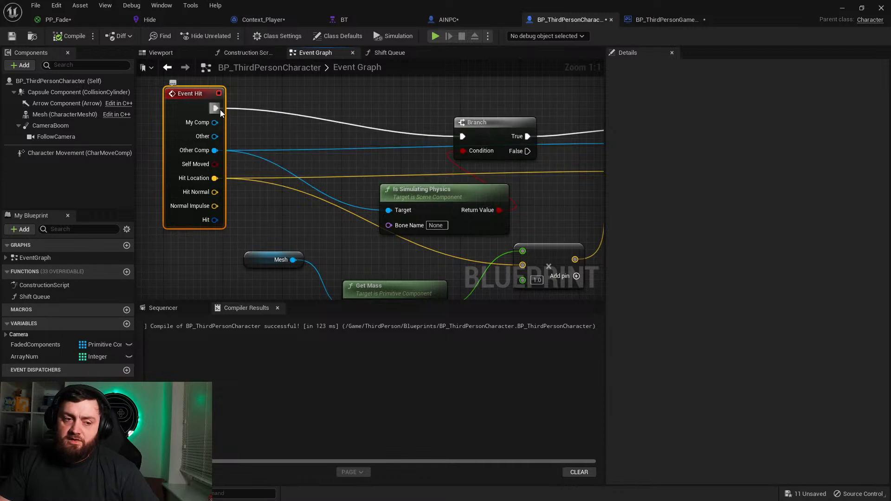
pyautogui.keyDown('alt'); pyautogui.click(220, 109); pyautogui.keyUp('alt')
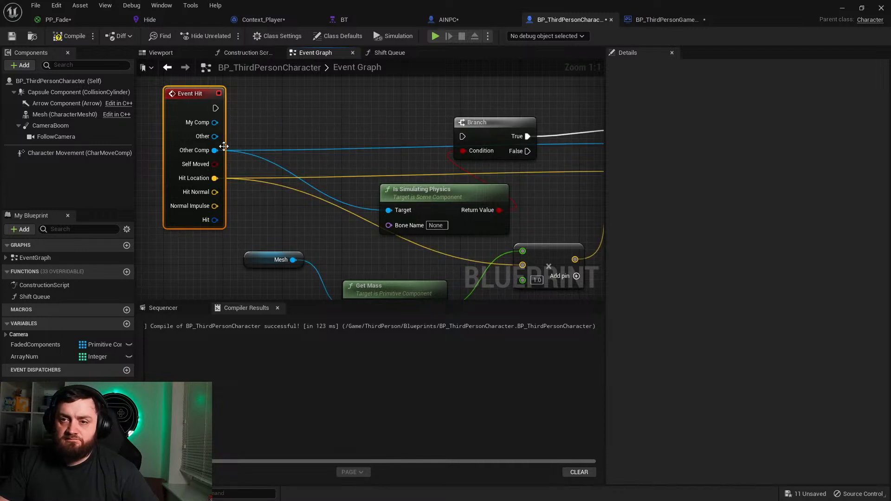
# Step: Delete the Branch, Is Simulating Physics and Event Hit nodes that drove Add Impulse at Location
pyautogui.moveTo(511, 150); pyautogui.dragTo(357, 152, button='right')
pyautogui.click(314, 124)
pyautogui.moveTo(347, 129); pyautogui.dragTo(503, 119)
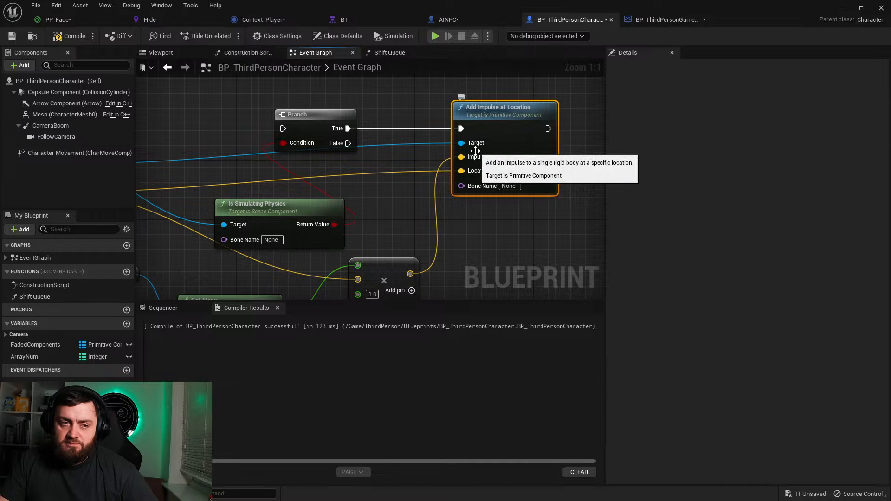
pyautogui.click(280, 134)
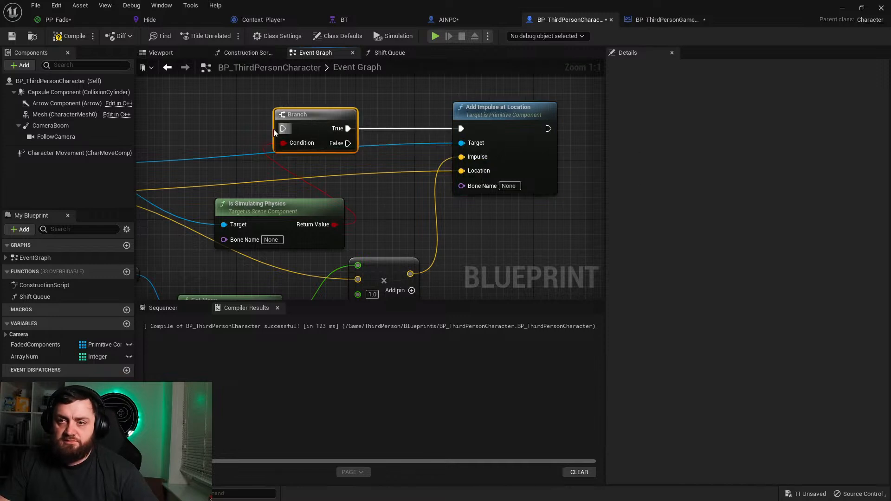
pyautogui.moveTo(310, 211); pyautogui.dragTo(312, 209)
pyautogui.press('Delete')
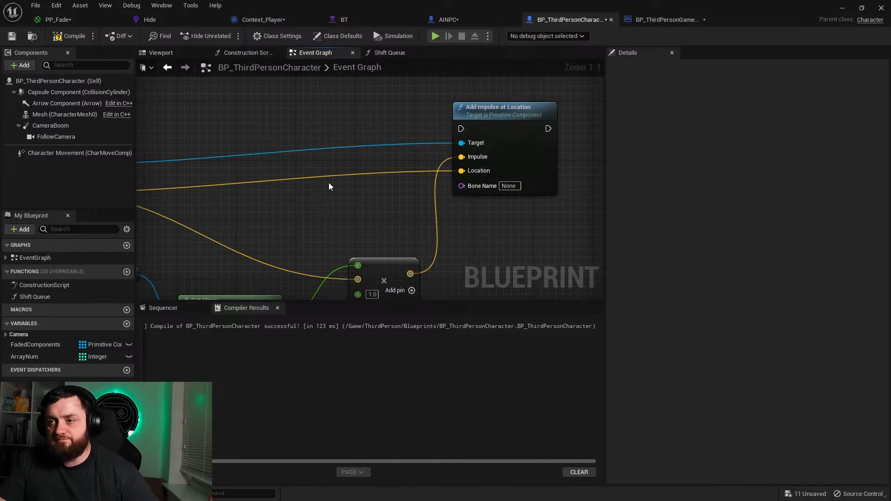
pyautogui.moveTo(329, 182); pyautogui.dragTo(408, 155, button='right')
pyautogui.click(307, 89)
pyautogui.press('Delete')
# Step: Add a keyboard event for the 1 key in the free space before the Add Impulse at Location node
pyautogui.moveTo(435, 196); pyautogui.dragTo(198, 225, button='right')
pyautogui.moveTo(519, 127); pyautogui.dragTo(431, 110, button='right')
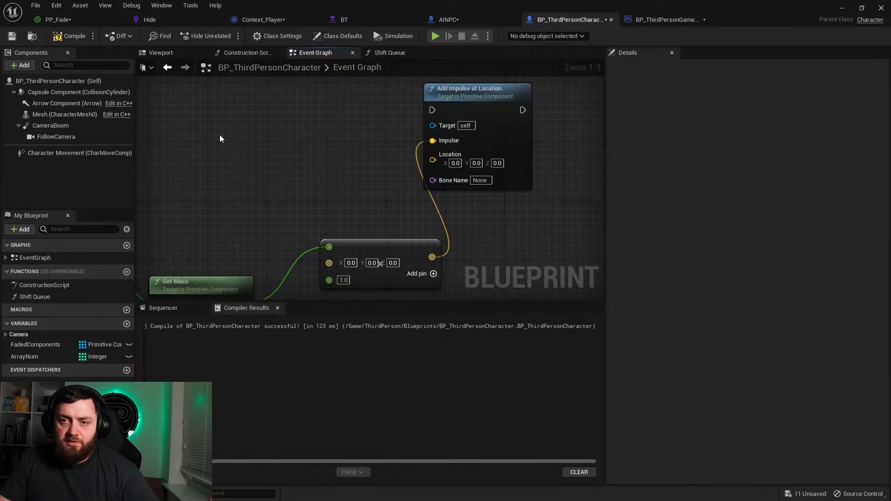
pyautogui.moveTo(215, 116); pyautogui.dragTo(275, 168, button='right')
pyautogui.rightClick(274, 168)
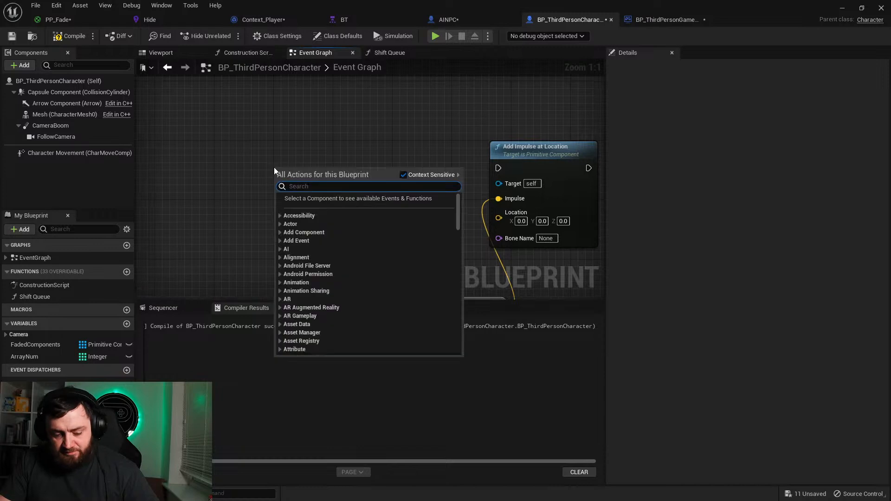
pyautogui.write('1')
pyautogui.scroll(5, 322, 232)
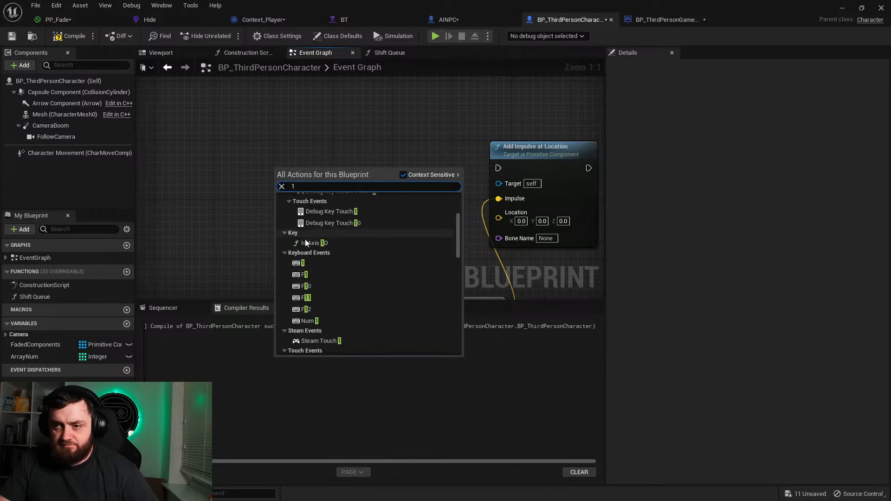
pyautogui.click(312, 264)
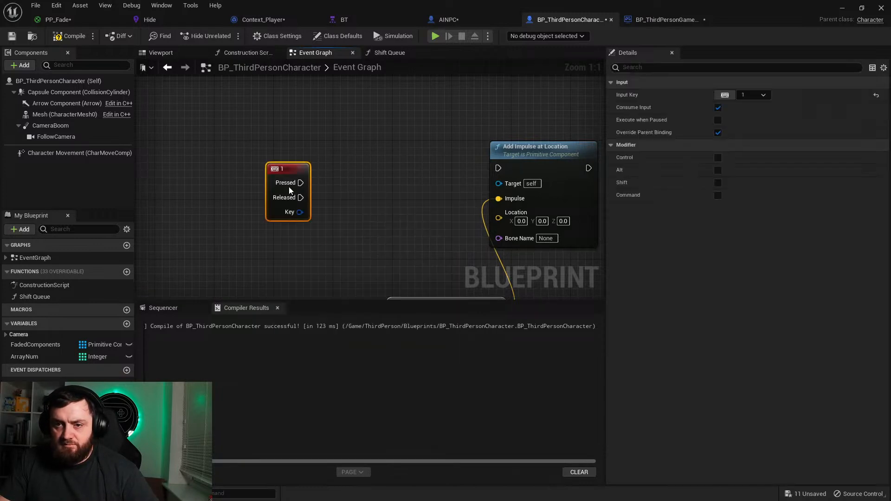
# Step: Find the older 1 key event in the event graph and delete it together with its Shift Queue call
pyautogui.click(9, 260)
pyautogui.click(33, 317)
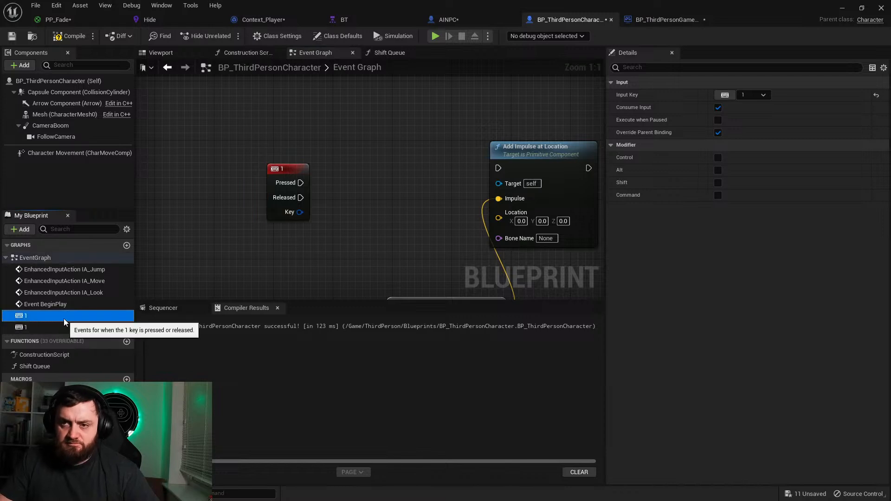
pyautogui.doubleClick(63, 318)
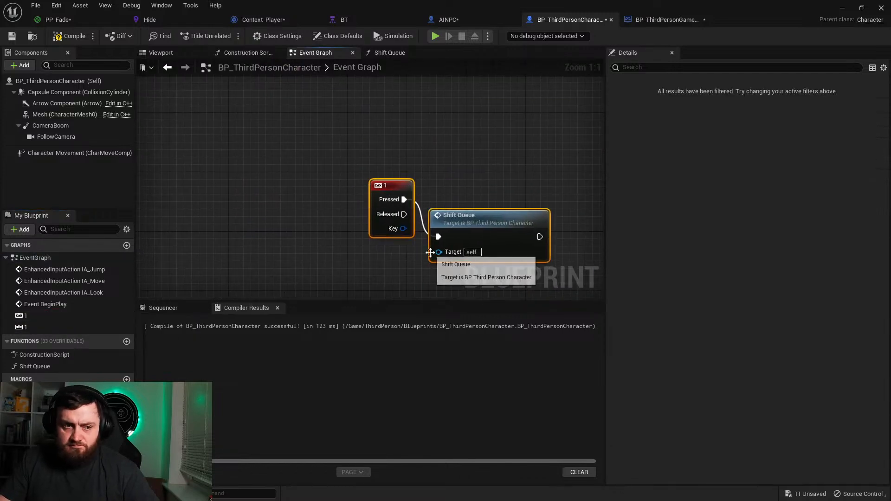
pyautogui.press('Delete')
# Step: Connect the 1 key event's Pressed output to Add Impulse at Location and align the event with that node
pyautogui.moveTo(430, 253); pyautogui.dragTo(316, 60, button='right')
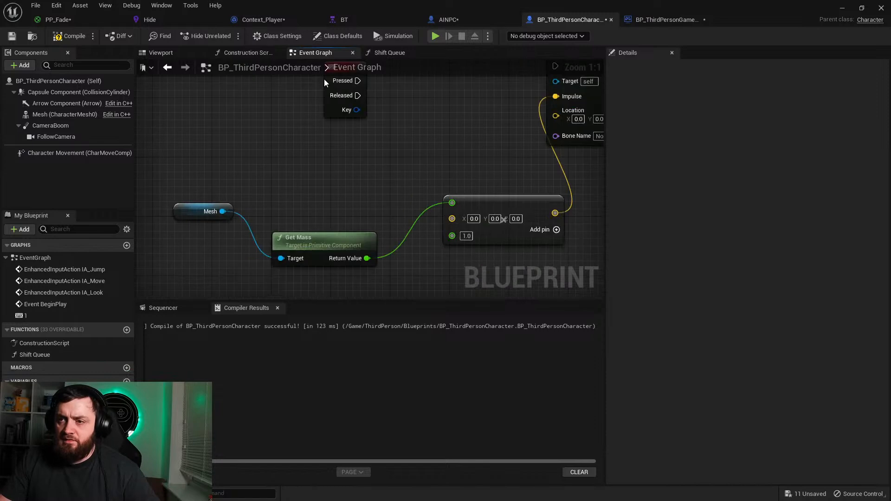
pyautogui.moveTo(365, 140); pyautogui.dragTo(335, 202, button='right')
pyautogui.moveTo(320, 133); pyautogui.dragTo(508, 130)
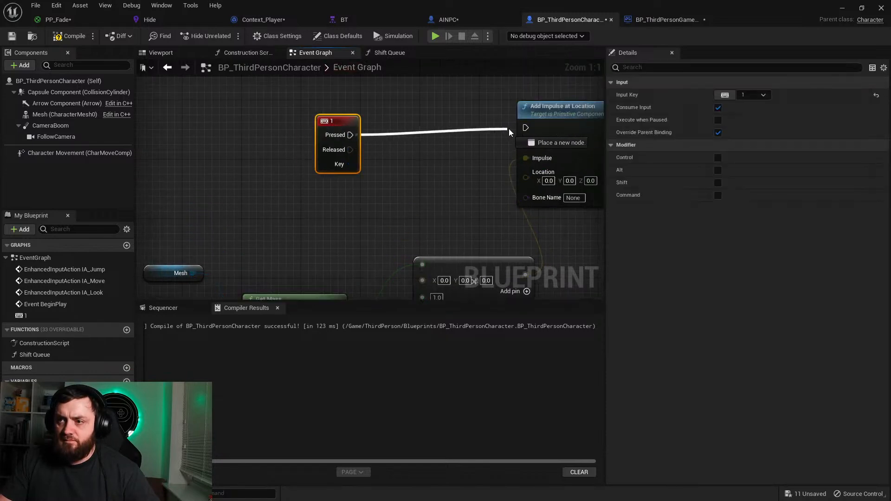
pyautogui.moveTo(334, 119); pyautogui.dragTo(335, 112)
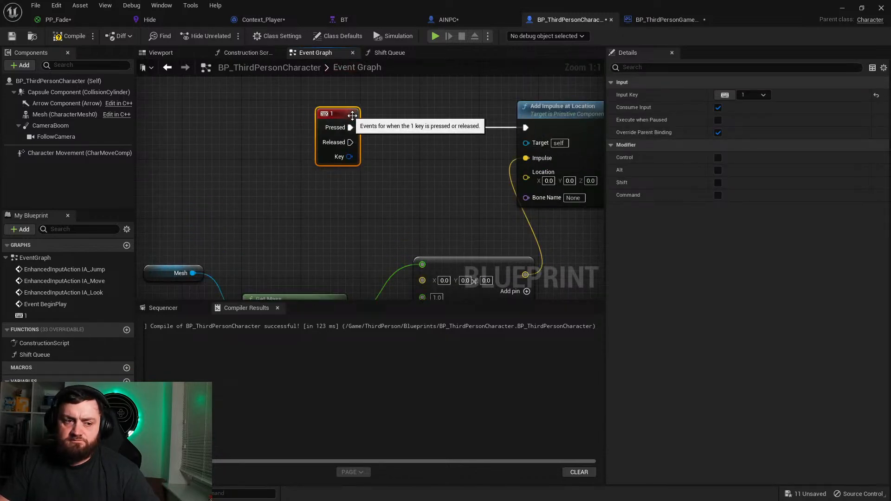
# Step: Connect the Capsule Component as the target of Add Impulse at Location, then compile and save the blueprint
pyautogui.moveTo(425, 151); pyautogui.dragTo(308, 140, button='right')
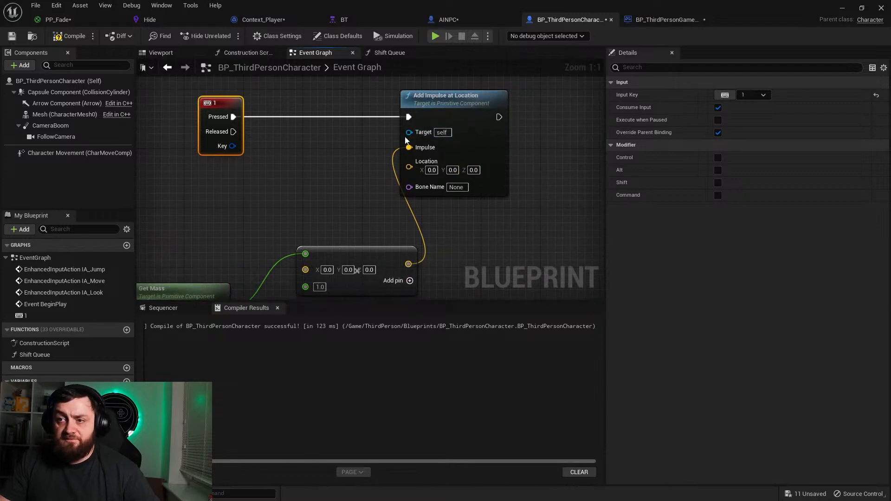
pyautogui.moveTo(54, 91); pyautogui.dragTo(411, 133)
pyautogui.moveTo(320, 127); pyautogui.dragTo(298, 157)
pyautogui.click(57, 38)
pyautogui.click(13, 37)
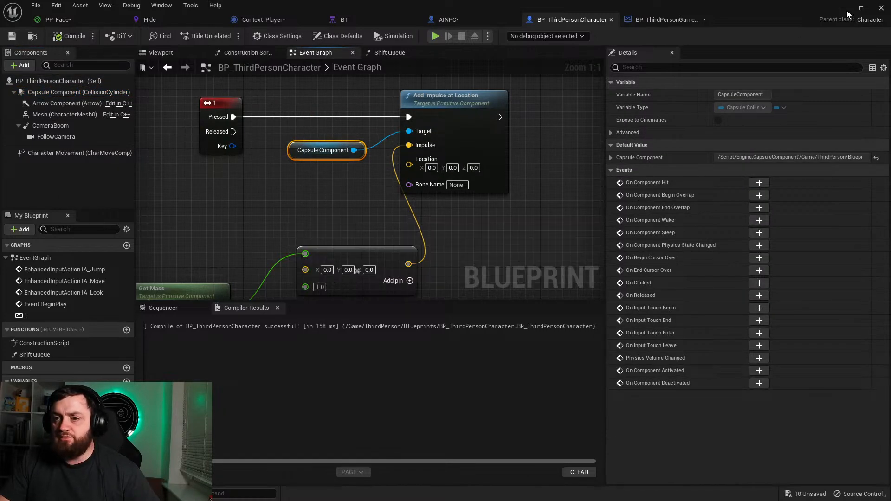
# Step: Set the X, Y and Z values of the vector input on the impulse's multiply node to 1
pyautogui.moveTo(235, 290); pyautogui.dragTo(261, 276, button='right')
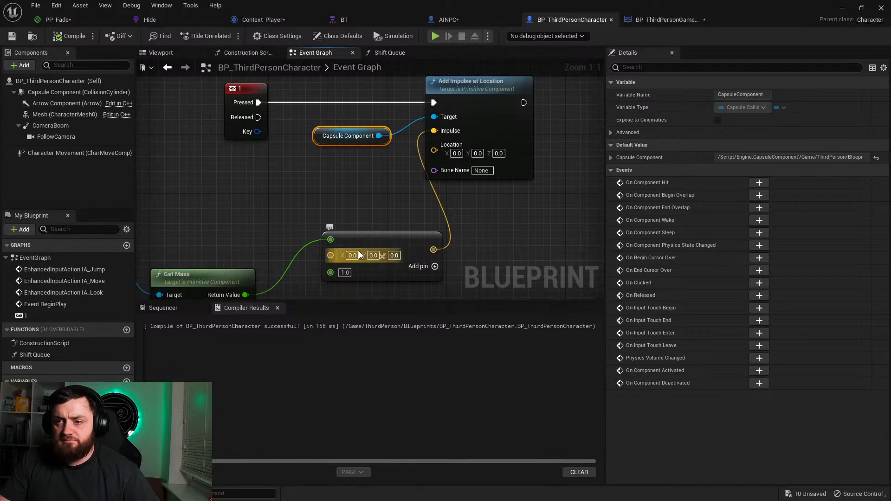
pyautogui.moveTo(313, 263); pyautogui.dragTo(313, 206, button='right')
pyautogui.moveTo(302, 229); pyautogui.dragTo(293, 233)
pyautogui.click(409, 189)
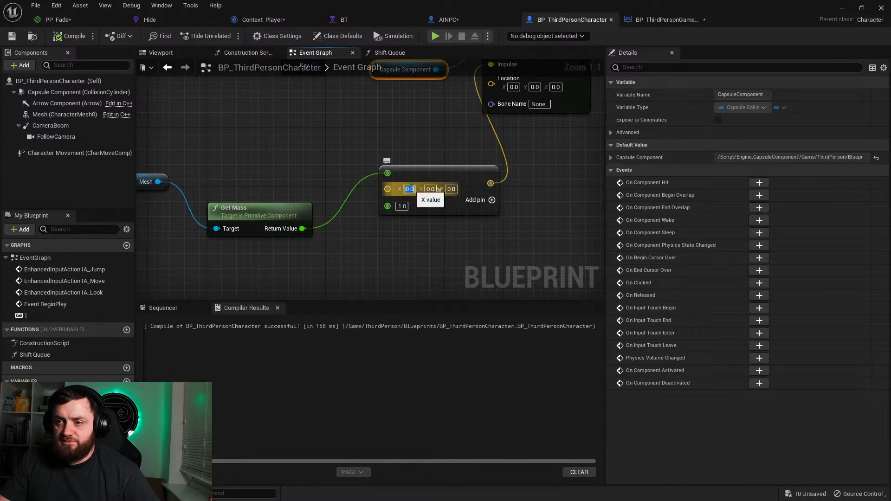
pyautogui.write('3')
pyautogui.press('BackSpace')
pyautogui.write('1')
pyautogui.press('Return')
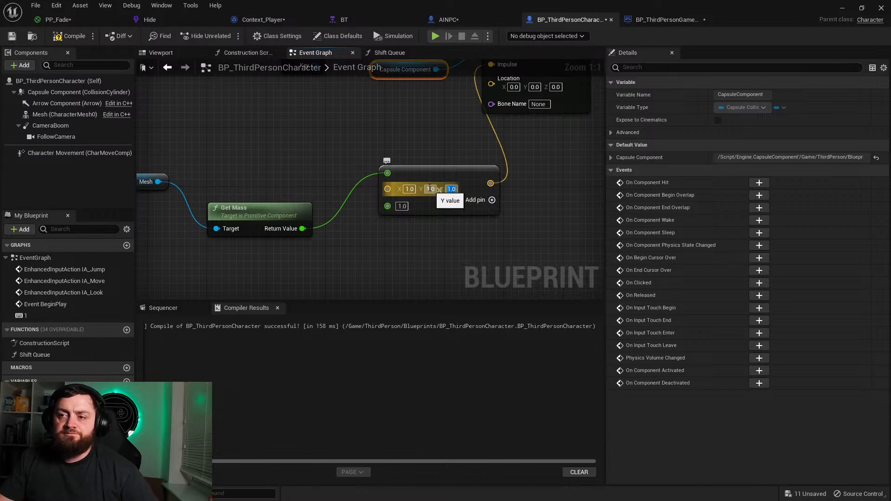
pyautogui.click(369, 146)
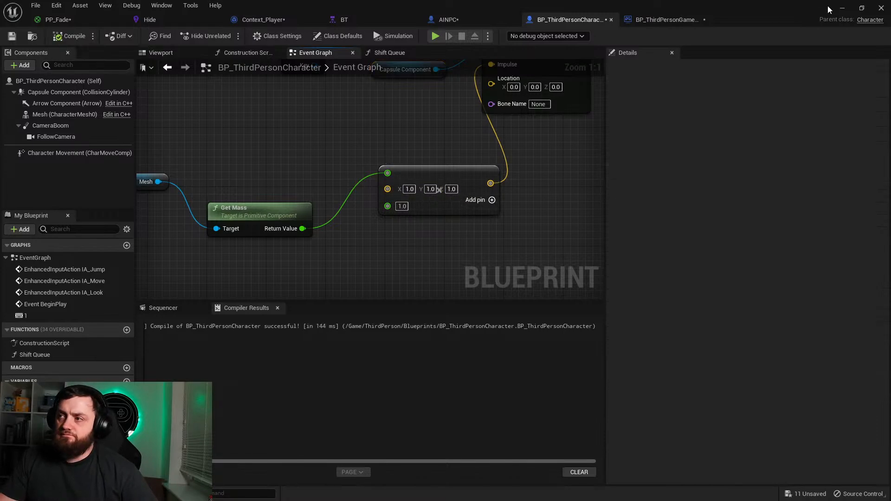
# Step: Play-test the level in splitscreen, moving and jumping with the first character, then stop and dismiss the message log
pyautogui.click(842, 8)
pyautogui.click(205, 36)
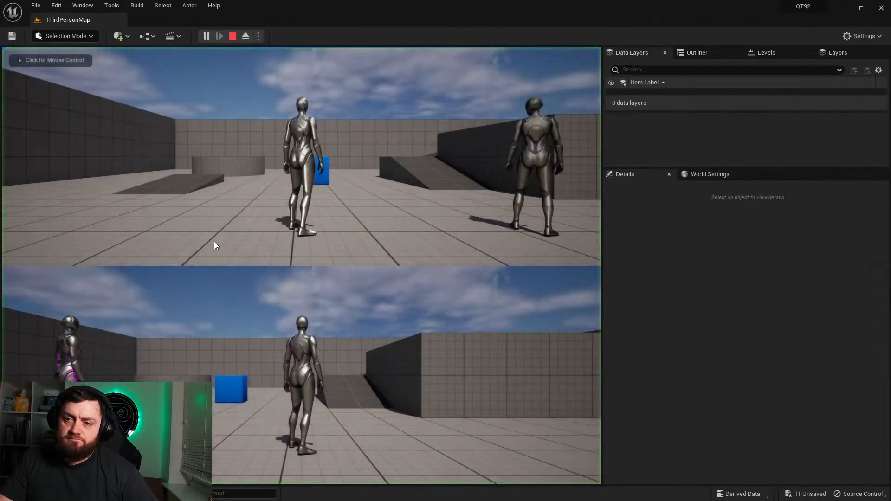
pyautogui.click(214, 250)
pyautogui.press('w')
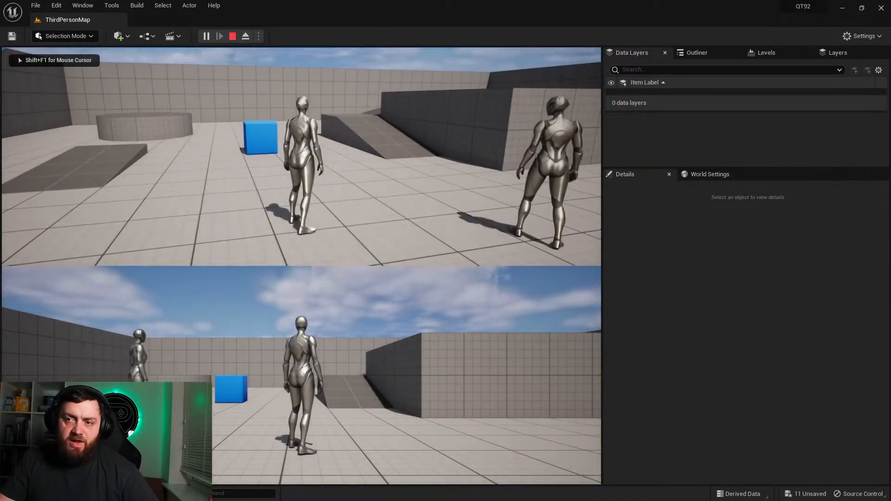
pyautogui.press('space')
pyautogui.press('space')
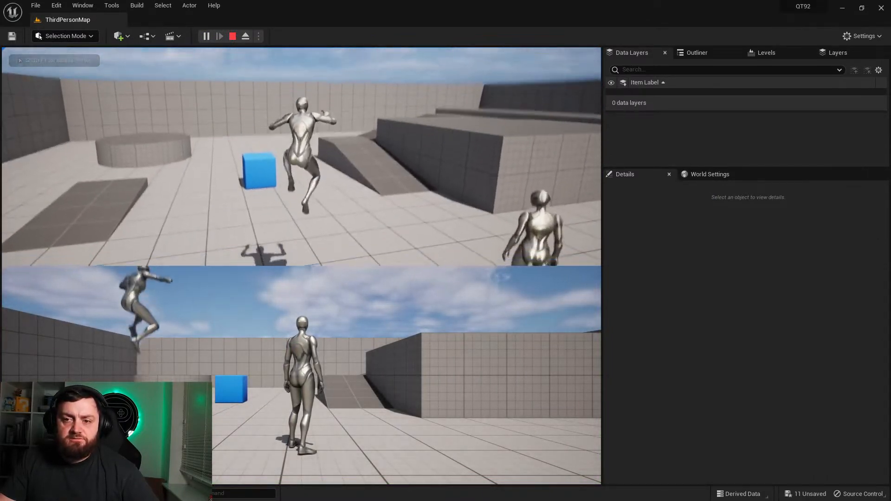
pyautogui.press('Escape')
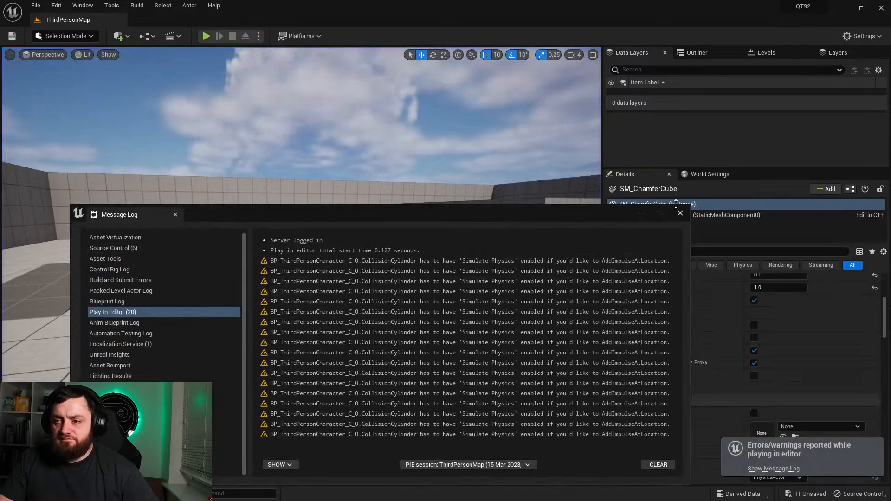
pyautogui.click(679, 212)
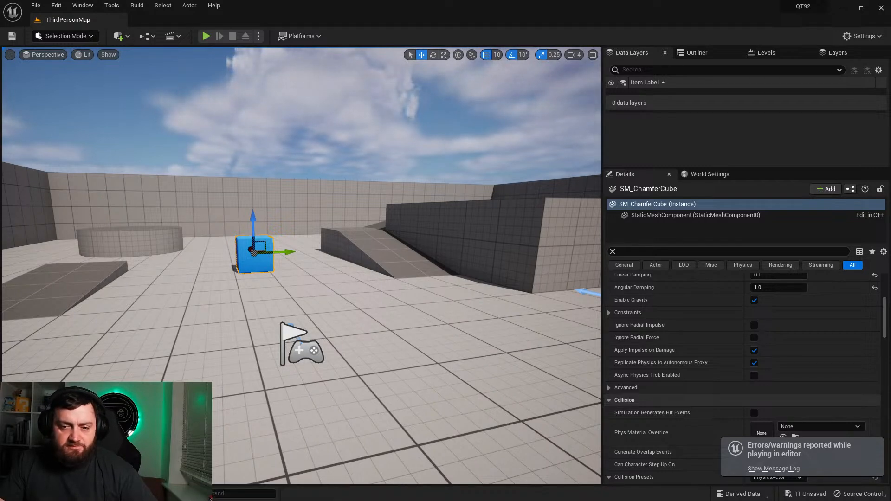
# Step: Review the Create Local Player setup in the game mode blueprint, then the Add Impulse at Location nodes in the character's event graph
pyautogui.click(29, 493)
pyautogui.doubleClick(336, 336)
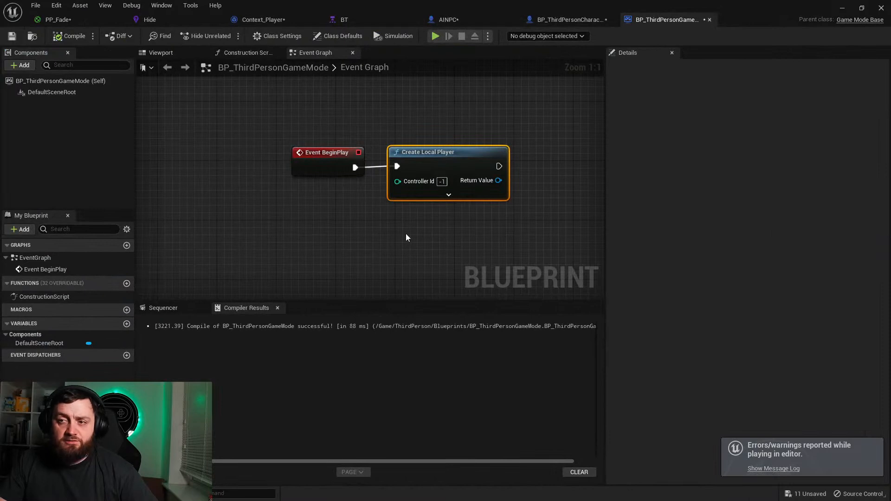
pyautogui.moveTo(407, 229); pyautogui.dragTo(287, 138, button='right')
pyautogui.click(568, 20)
pyautogui.moveTo(464, 89); pyautogui.dragTo(241, 187, button='right')
pyautogui.moveTo(300, 124); pyautogui.dragTo(338, 125)
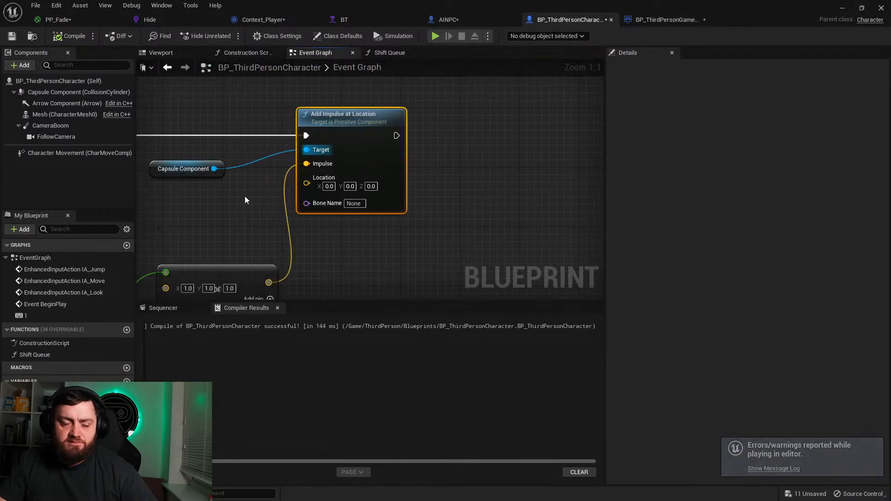
pyautogui.moveTo(183, 230); pyautogui.dragTo(288, 239, button='right')
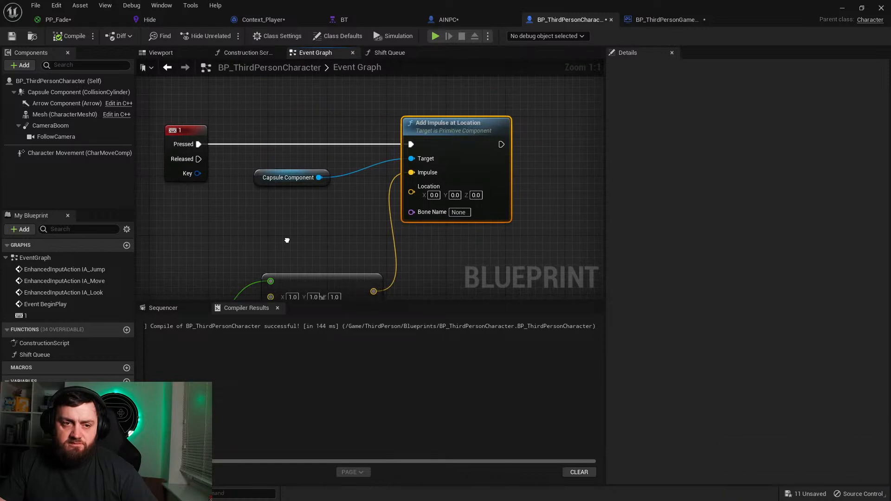
pyautogui.moveTo(286, 240); pyautogui.dragTo(288, 240, button='right')
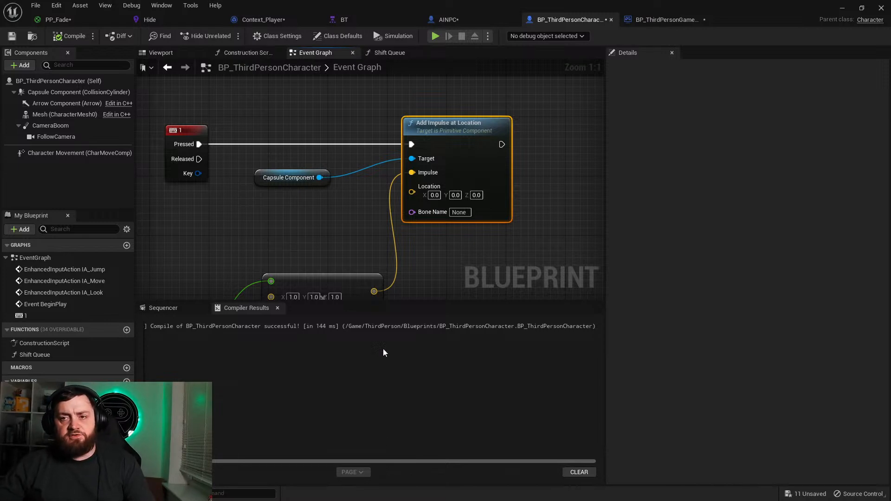
pyautogui.moveTo(369, 214); pyautogui.dragTo(296, 202, button='right')
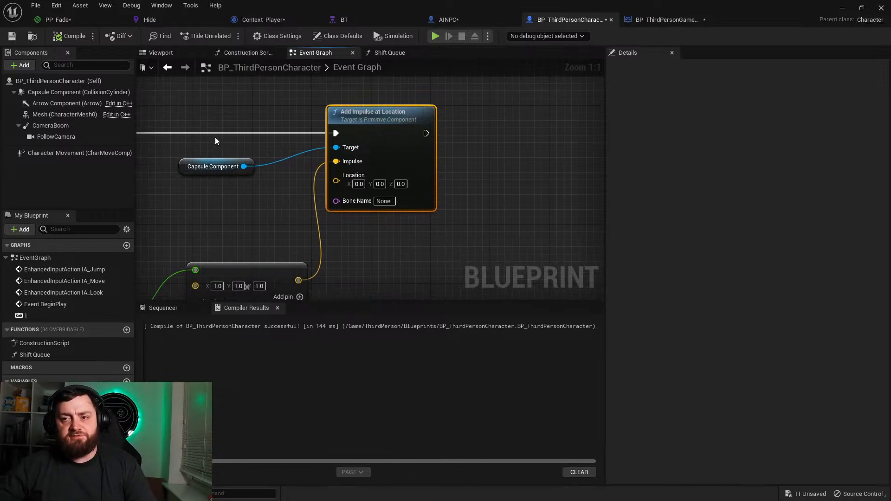
# Step: Delete the Add Impulse at Location and Capsule Component nodes and move the 1 key event above the multiply node
pyautogui.moveTo(219, 139); pyautogui.dragTo(415, 227)
pyautogui.press('Delete')
pyautogui.moveTo(372, 213); pyautogui.dragTo(533, 88, button='right')
pyautogui.moveTo(297, 139); pyautogui.dragTo(368, 178, button='right')
pyautogui.moveTo(259, 151); pyautogui.dragTo(299, 306, button='right')
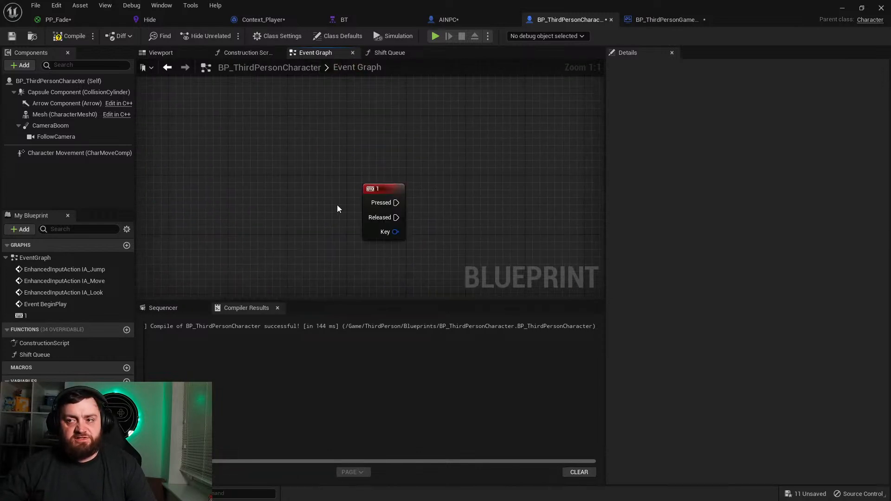
pyautogui.moveTo(367, 213); pyautogui.dragTo(402, 247)
pyautogui.moveTo(402, 247); pyautogui.dragTo(322, 190, button='right')
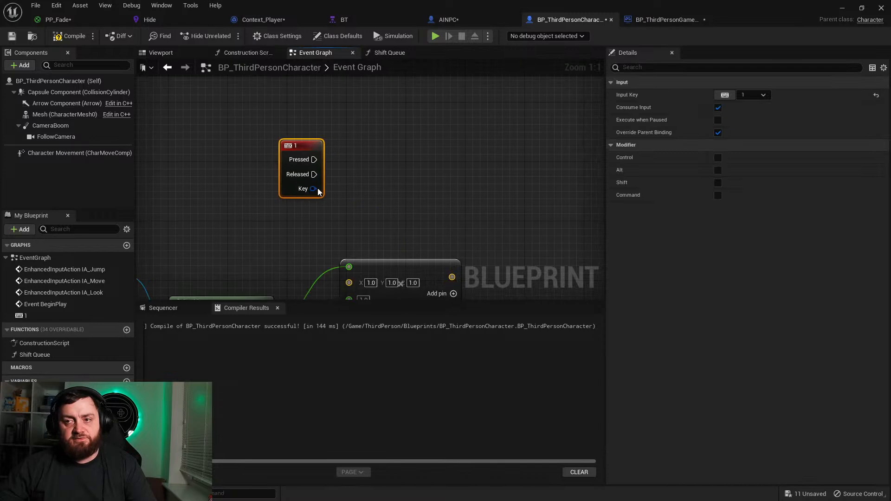
pyautogui.moveTo(282, 163); pyautogui.dragTo(313, 192)
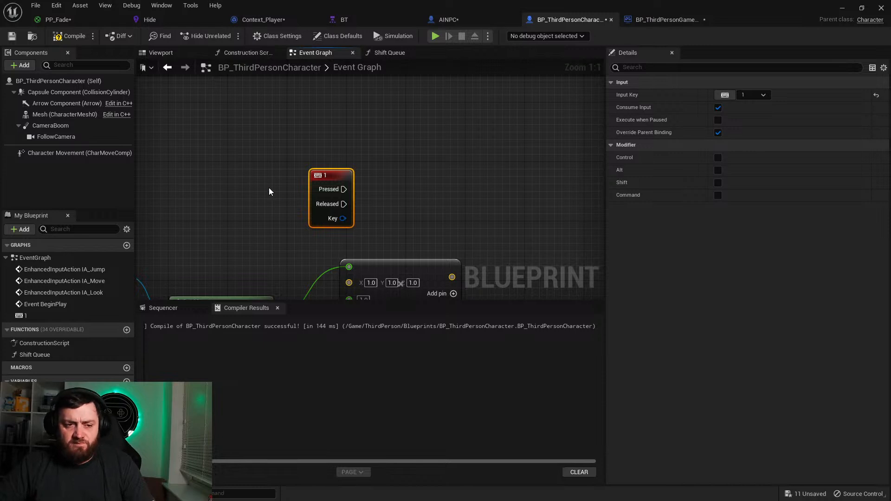
# Step: Delete the 1 key event together with the remaining Mesh, Get Mass and multiply nodes
pyautogui.scroll(-2, 269, 188)
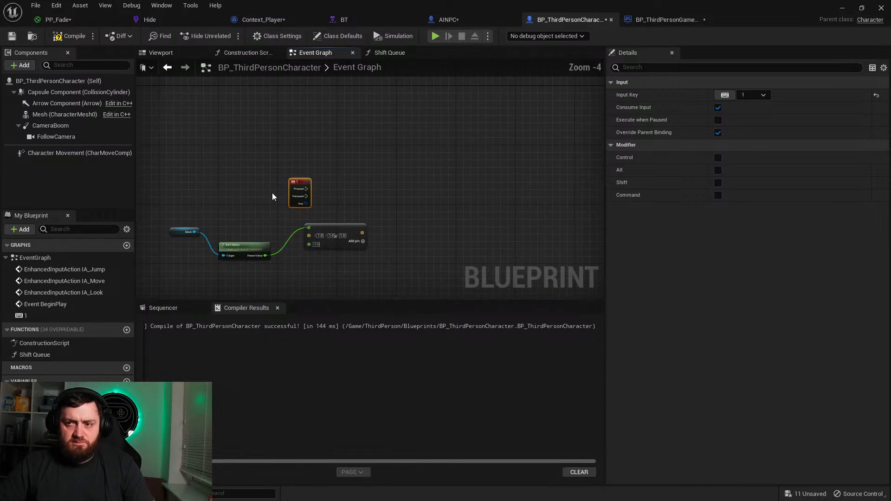
pyautogui.moveTo(161, 204); pyautogui.dragTo(395, 264)
pyautogui.press('Delete')
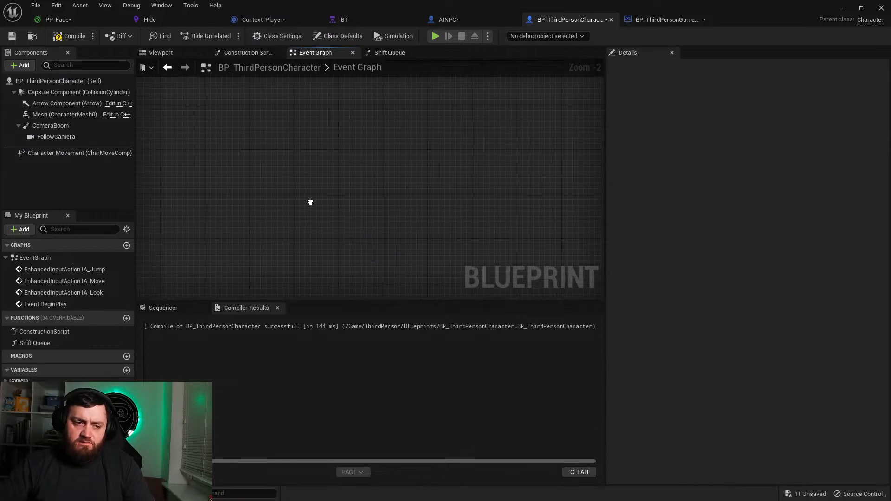
# Step: Add a Set Timer by Event node executed after Add Mapping Context in the BeginPlay chain
pyautogui.scroll(-3, 317, 203)
pyautogui.moveTo(319, 201); pyautogui.dragTo(283, 273, button='right')
pyautogui.moveTo(356, 200); pyautogui.dragTo(289, 275, button='right')
pyautogui.moveTo(382, 173); pyautogui.dragTo(254, 280, button='right')
pyautogui.moveTo(418, 116); pyautogui.dragTo(368, 254, button='right')
pyautogui.scroll(3, 395, 235)
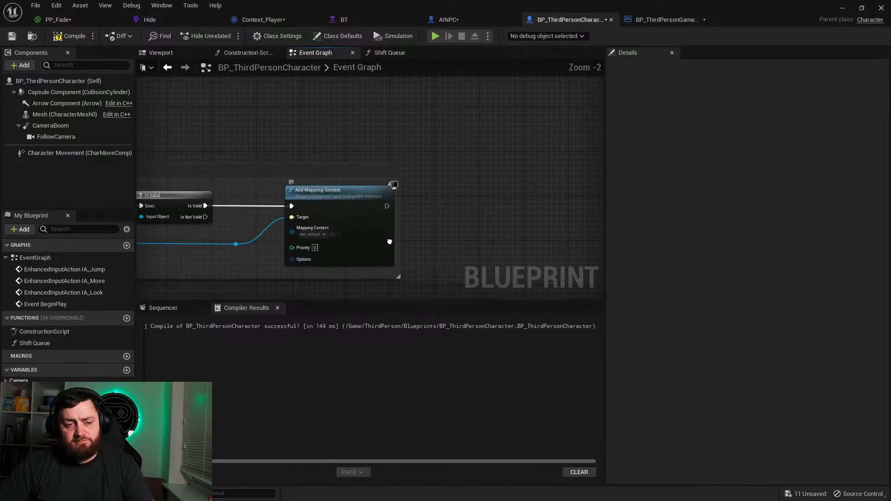
pyautogui.moveTo(405, 222); pyautogui.dragTo(293, 224, button='right')
pyautogui.moveTo(275, 209); pyautogui.dragTo(358, 199)
pyautogui.write('se')
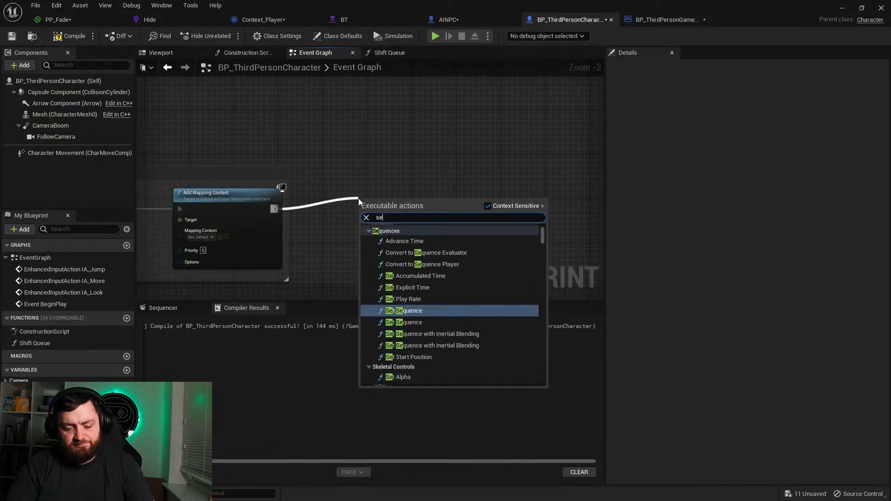
pyautogui.write('t timer')
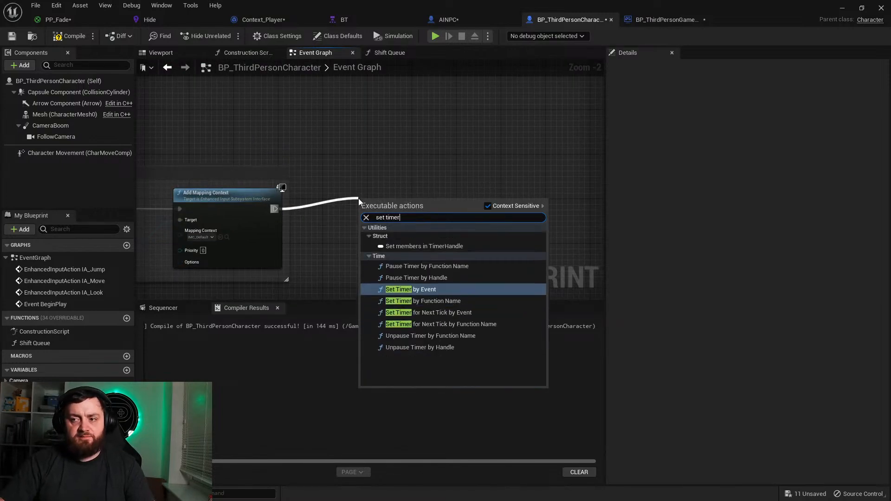
pyautogui.press('Return')
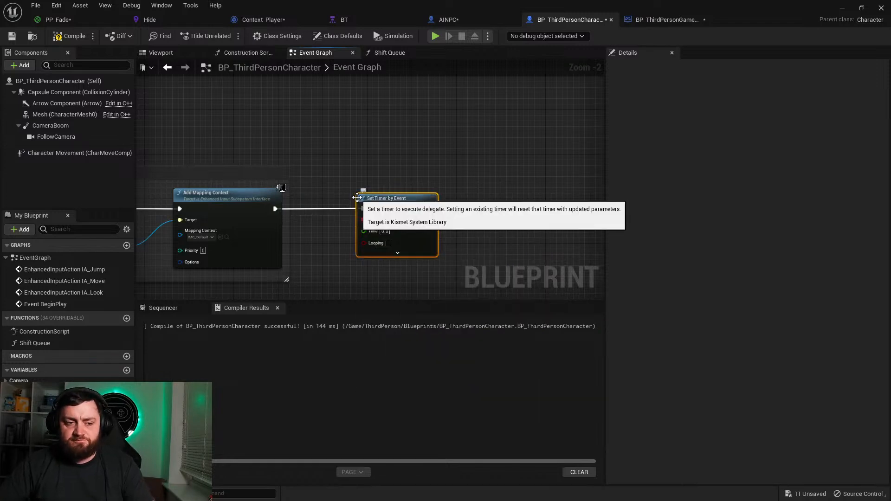
# Step: Bind a new custom event named Exit to the timer's Event input
pyautogui.moveTo(359, 199); pyautogui.dragTo(309, 197, button='right')
pyautogui.moveTo(309, 197); pyautogui.dragTo(327, 277)
pyautogui.write('custom')
pyautogui.press('Return')
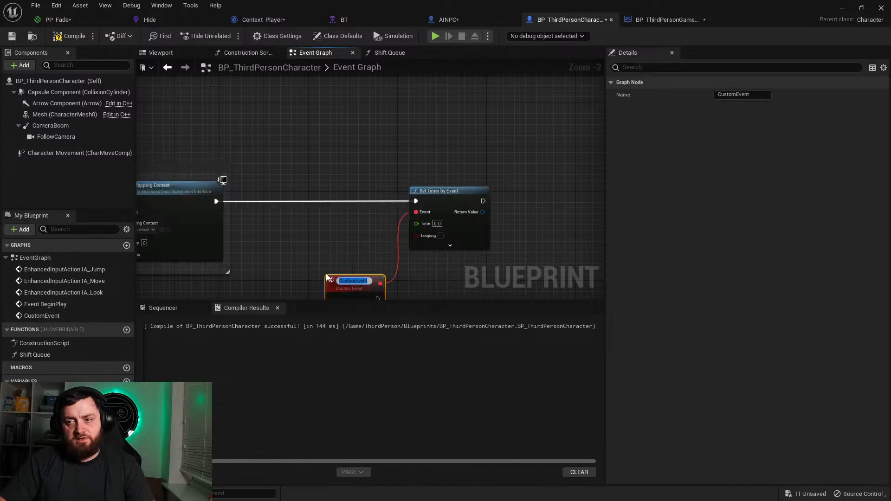
pyautogui.write('Exit')
pyautogui.press('Return')
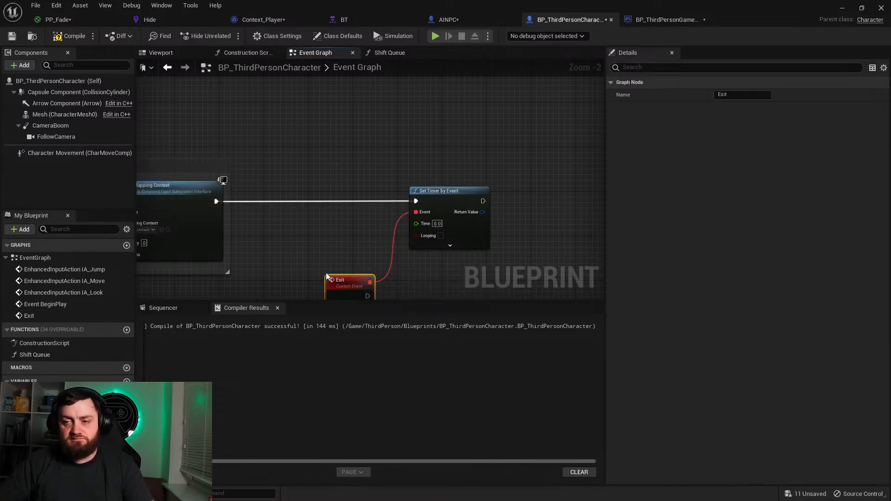
# Step: Call Quit Game from the Exit event and set the timer's Time to 10
pyautogui.moveTo(326, 272); pyautogui.dragTo(283, 174, button='right')
pyautogui.scroll(2, 325, 151)
pyautogui.moveTo(321, 213); pyautogui.dragTo(395, 213)
pyautogui.write('quit')
pyautogui.press('Return')
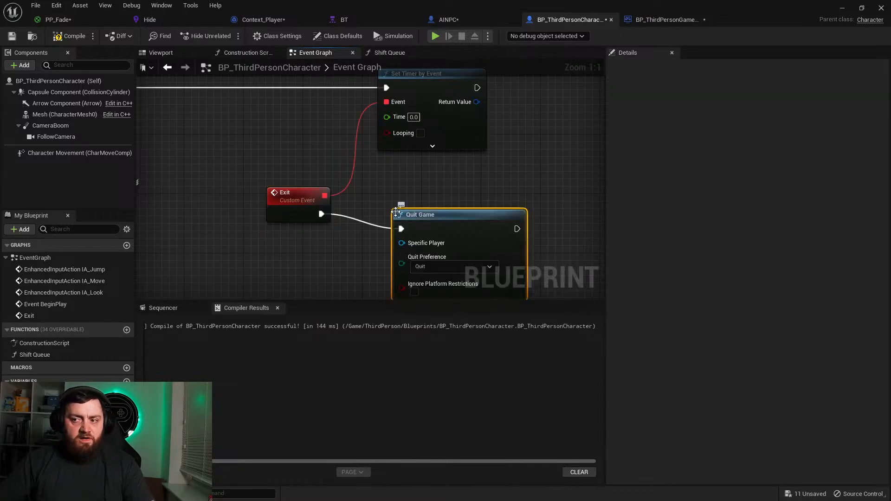
pyautogui.scroll(-3, 376, 213)
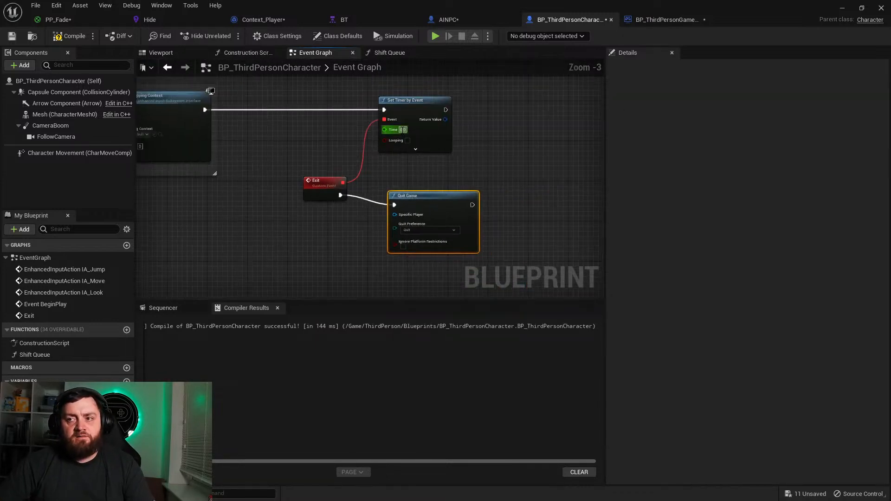
pyautogui.scroll(3, 452, 174)
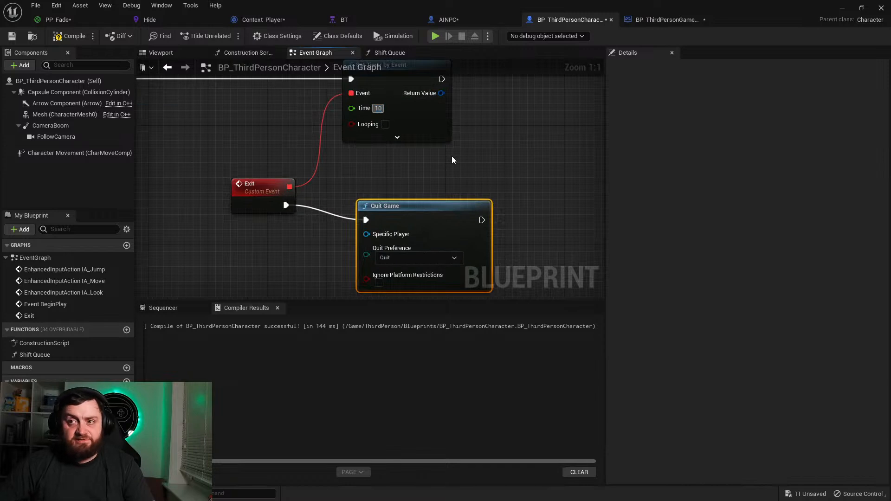
# Step: Promote the Return Value of Set Timer by Event to a timer handle variable, set right after the timer
pyautogui.moveTo(277, 233); pyautogui.dragTo(223, 276, button='right')
pyautogui.scroll(-3, 286, 202)
pyautogui.scroll(1, 223, 276)
pyautogui.scroll(2, 287, 185)
pyautogui.moveTo(301, 194); pyautogui.dragTo(349, 194)
pyautogui.click(393, 252)
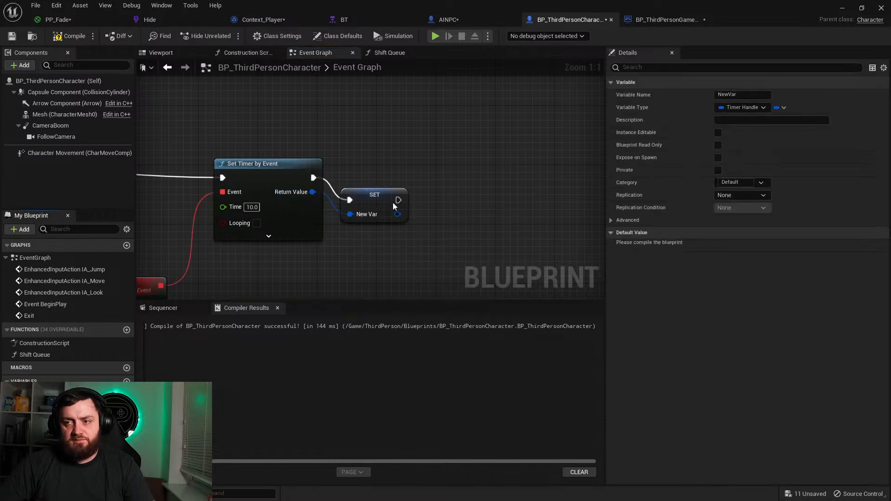
# Step: Add an Event Tick node in the free graph space beyond the Quit Game node
pyautogui.scroll(-3, 453, 191)
pyautogui.moveTo(405, 243); pyautogui.dragTo(366, 162, button='right')
pyautogui.rightClick(395, 159)
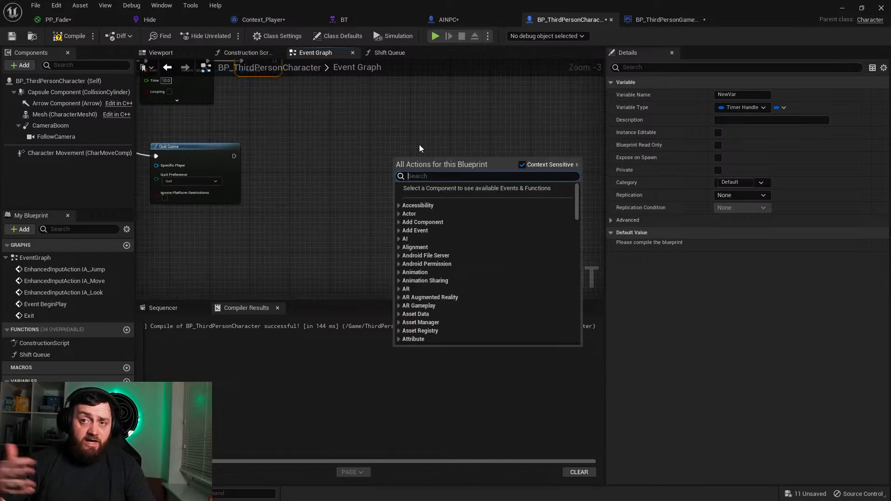
pyautogui.write('tick')
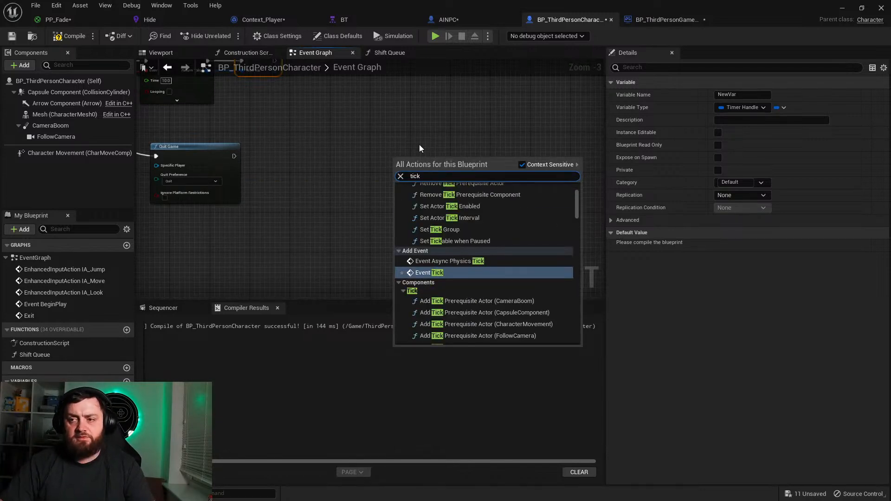
pyautogui.press('Return')
pyautogui.scroll(3, 419, 146)
pyautogui.moveTo(419, 146); pyautogui.dragTo(209, 213, button='right')
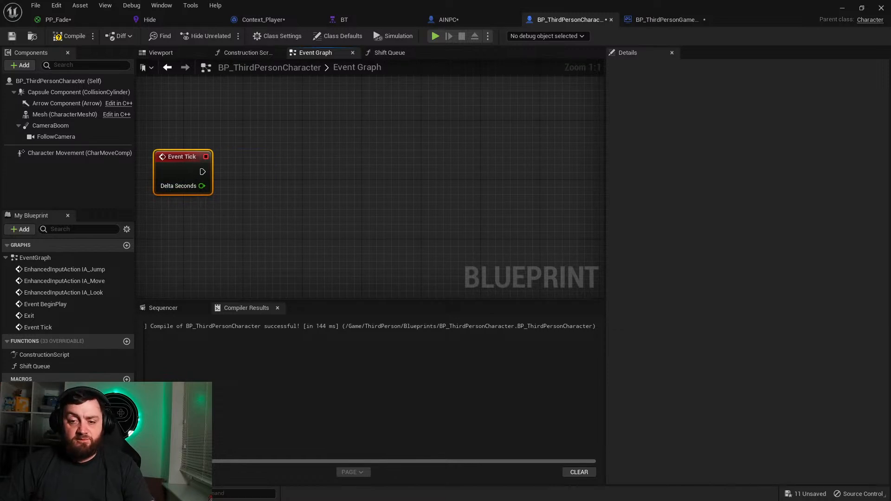
# Step: Place a getter for the timer handle variable below Event Tick and call Print String from the tick event
pyautogui.hotkey('ctrl', 'v')
pyautogui.moveTo(192, 256); pyautogui.dragTo(193, 256)
pyautogui.click(218, 268)
pyautogui.moveTo(202, 172); pyautogui.dragTo(306, 164)
pyautogui.write('print')
pyautogui.press('Return')
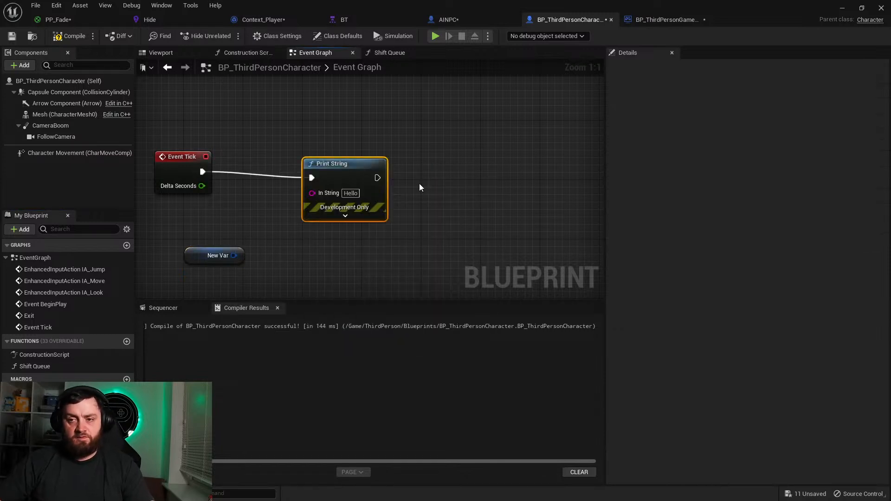
# Step: Add Get Timer Remaining Time by Handle from the timer handle getter and connect its Return Value to Print String's In String
pyautogui.moveTo(250, 249); pyautogui.dragTo(346, 218, button='right')
pyautogui.moveTo(332, 227); pyautogui.dragTo(285, 207)
pyautogui.write('timee')
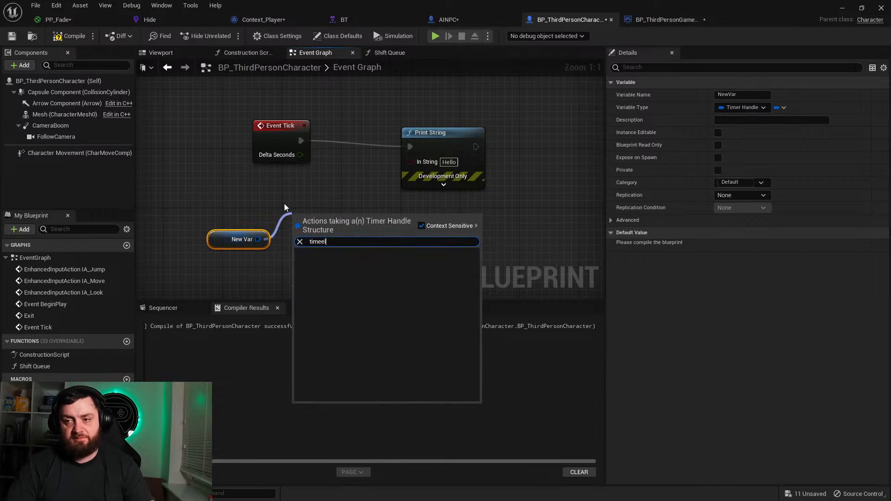
pyautogui.press('BackSpace')
pyautogui.write('remain')
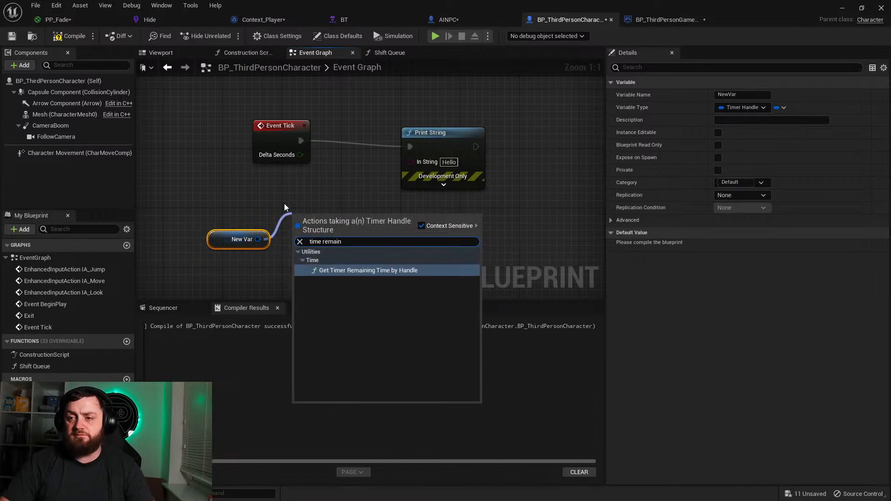
pyautogui.press('Return')
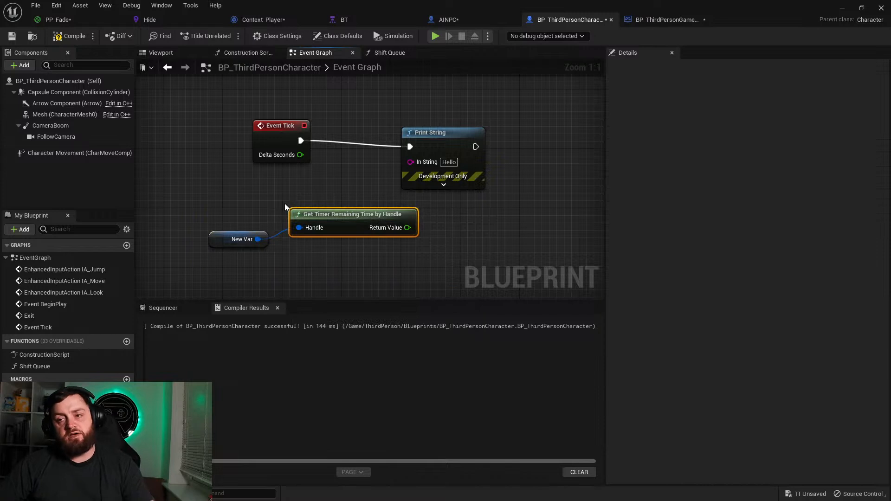
pyautogui.moveTo(318, 215); pyautogui.dragTo(410, 161)
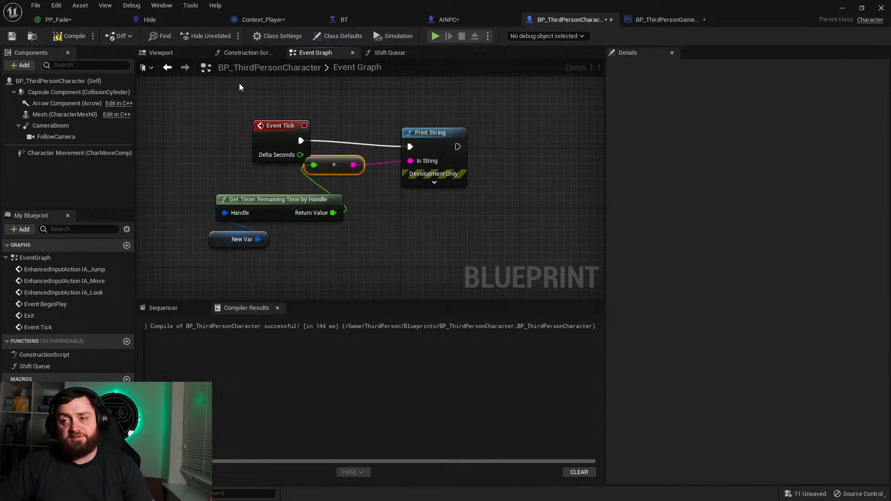
# Step: Compile and save the character blueprint, play the level to test the remaining-time printout, and end the play session
pyautogui.click(76, 37)
pyautogui.click(12, 36)
pyautogui.click(842, 8)
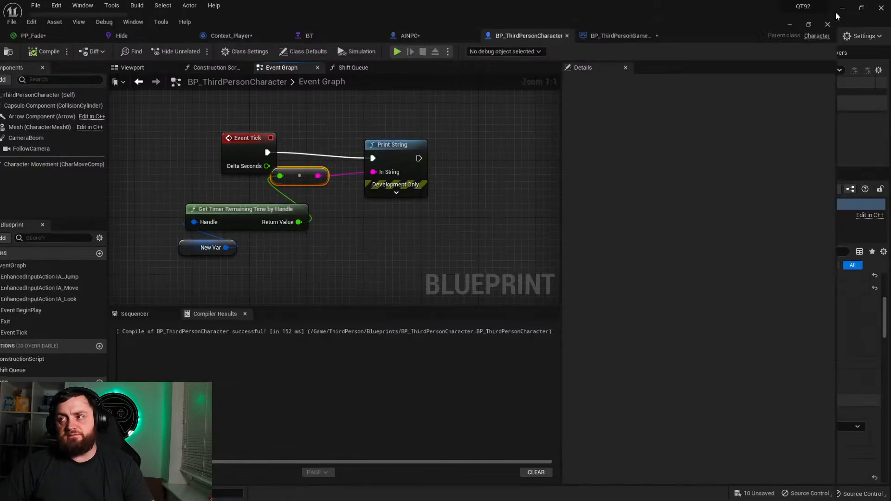
pyautogui.click(206, 36)
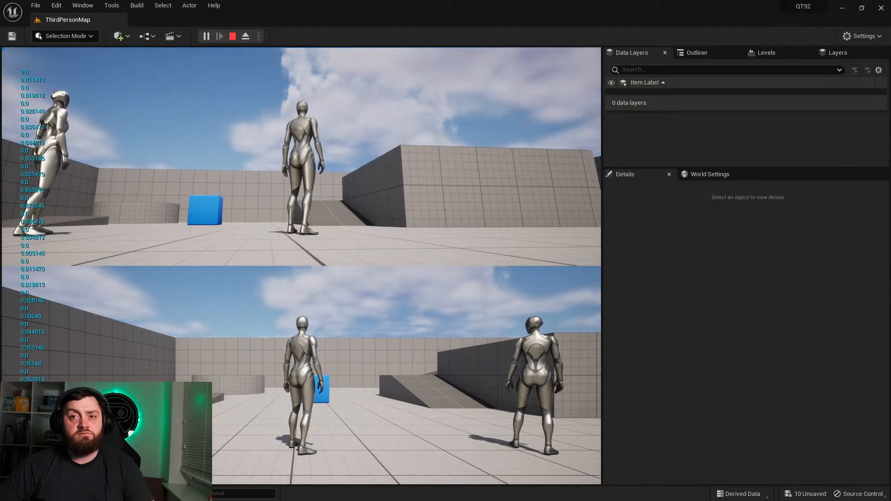
pyautogui.press('Escape')
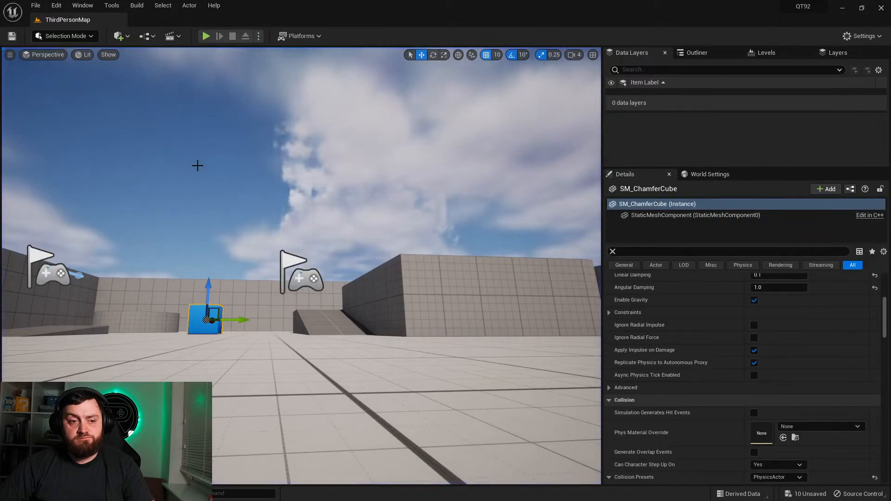
# Step: Return to the BP_ThirdPersonCharacter event graph and review the timer handle getter and Get Timer Remaining Time by Handle nodes
pyautogui.hotkey('ctrl', 'space')
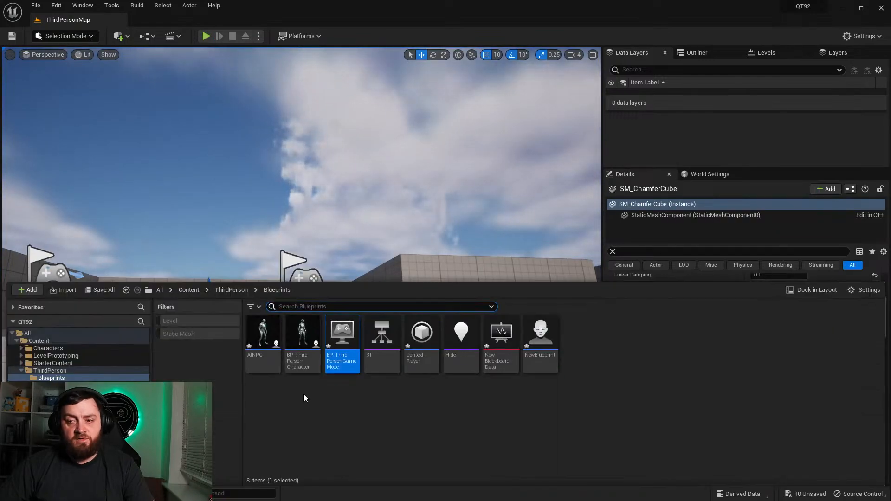
pyautogui.doubleClick(342, 341)
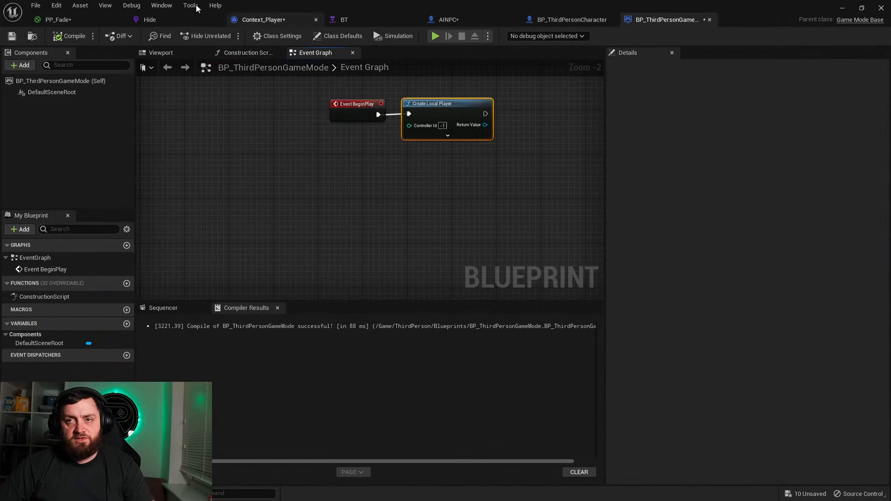
pyautogui.click(263, 20)
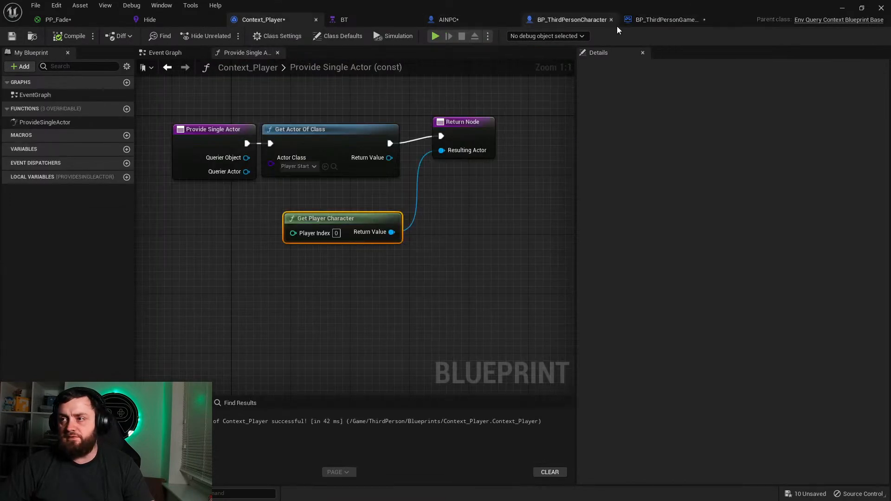
pyautogui.click(555, 21)
pyautogui.moveTo(352, 226); pyautogui.dragTo(405, 245, button='right')
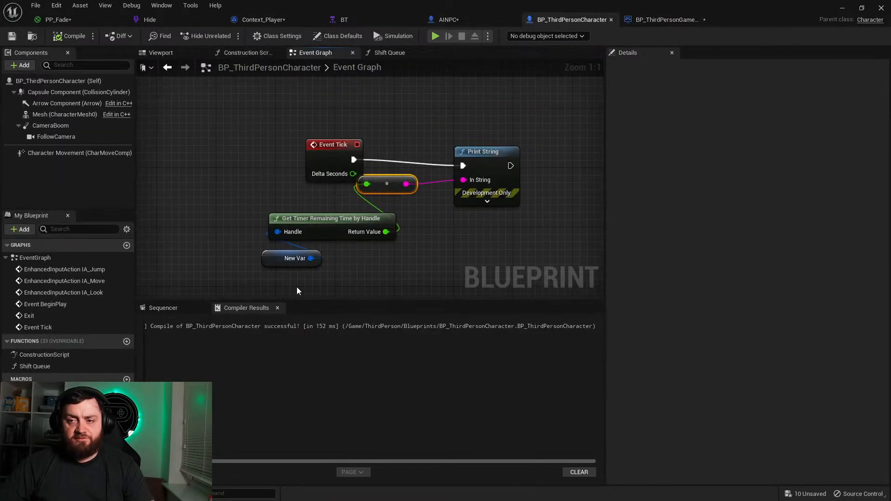
pyautogui.click(267, 258)
pyautogui.moveTo(252, 206); pyautogui.dragTo(330, 254)
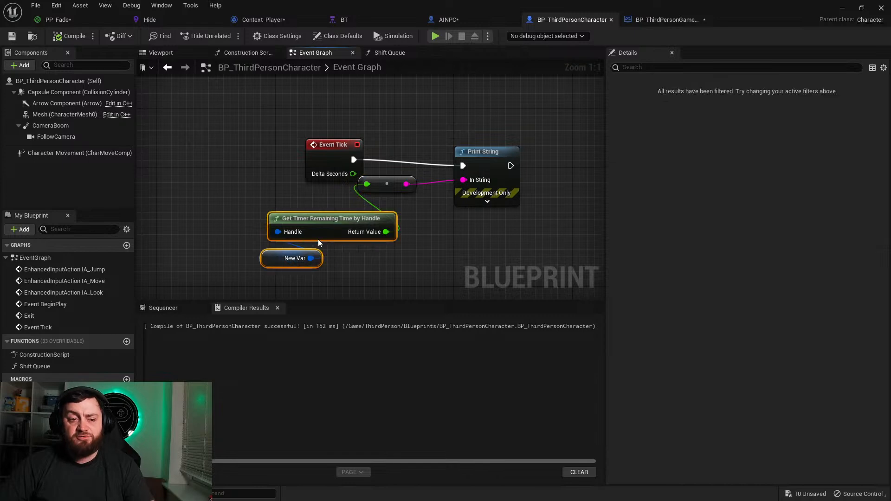
pyautogui.click(342, 262)
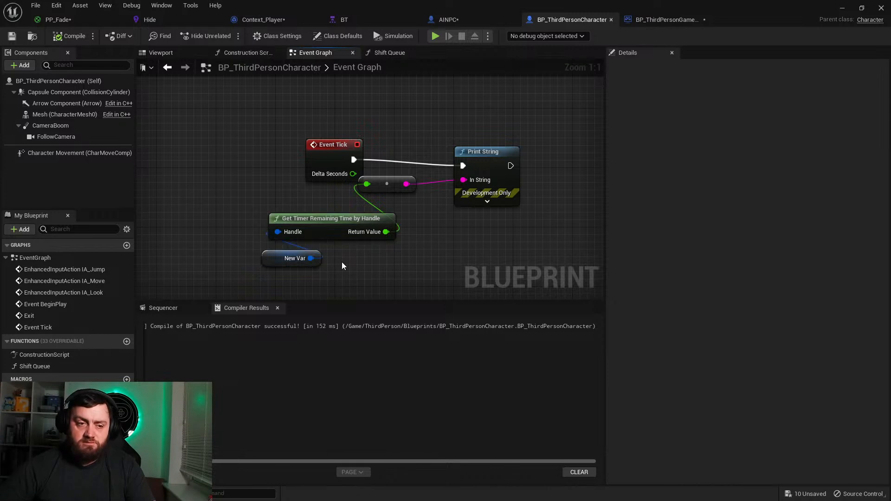